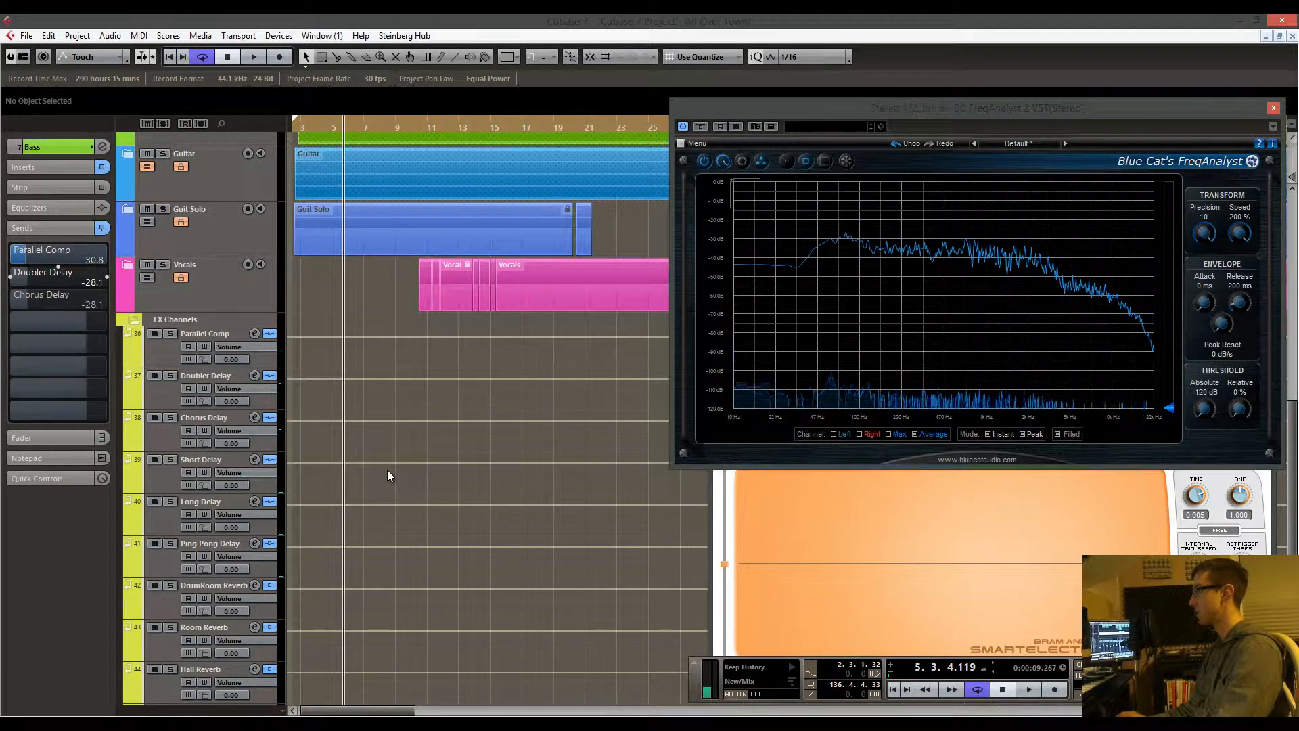
# Enable the Doubler Delay send on the Bass group track and solo that group
pyautogui.scroll(8, 387, 469)
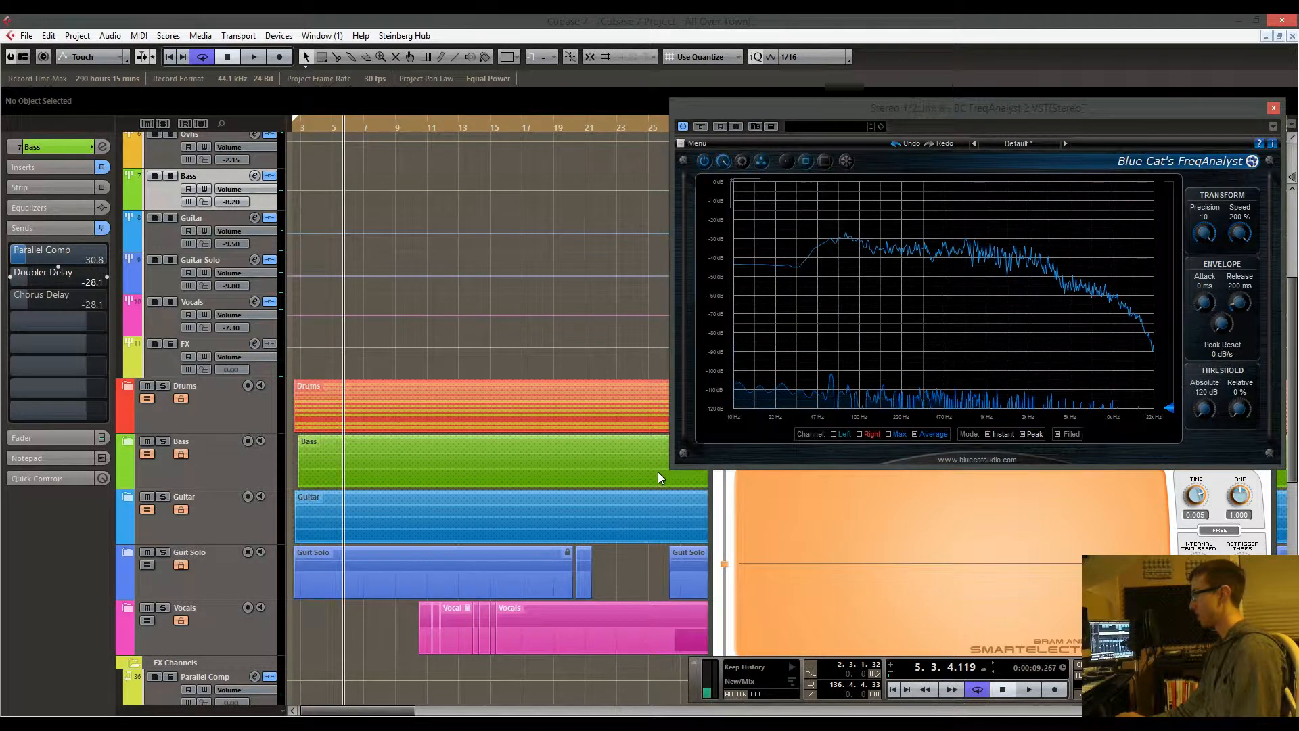
pyautogui.scroll(-5, 457, 492)
pyautogui.scroll(-4, 458, 498)
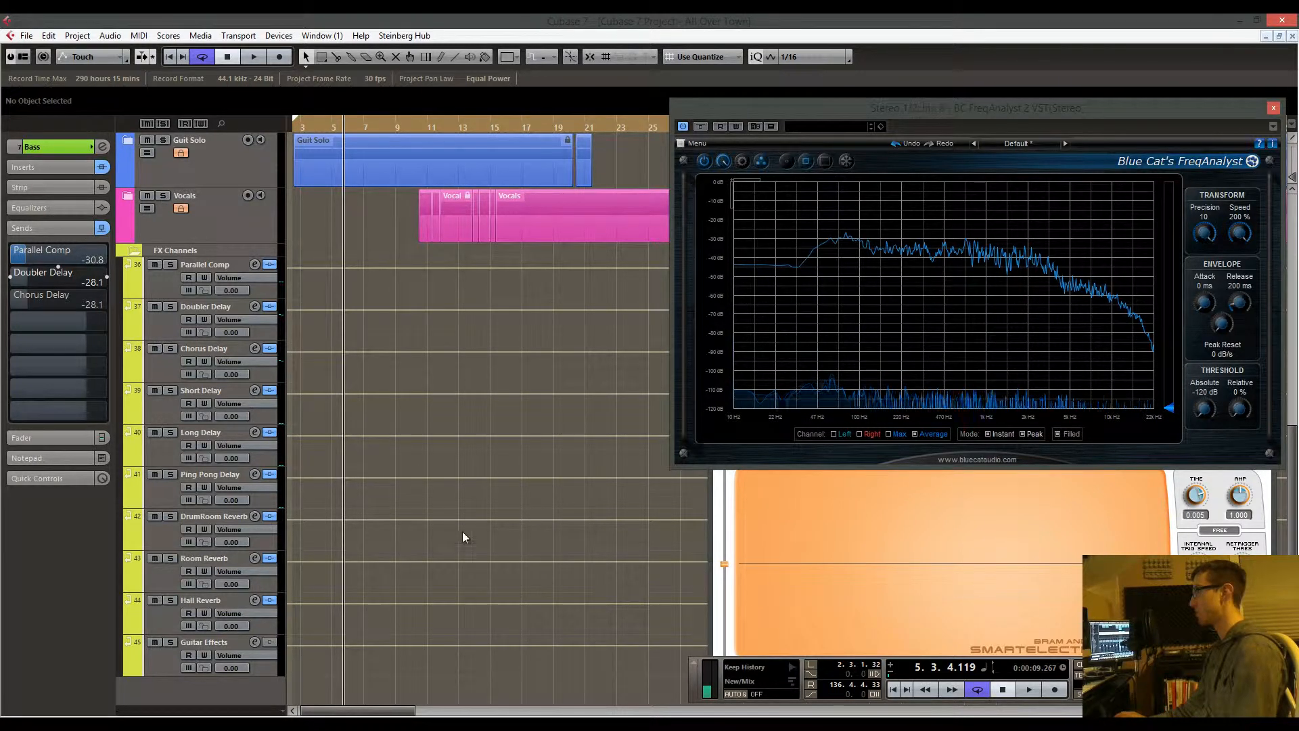
pyautogui.scroll(10, 454, 511)
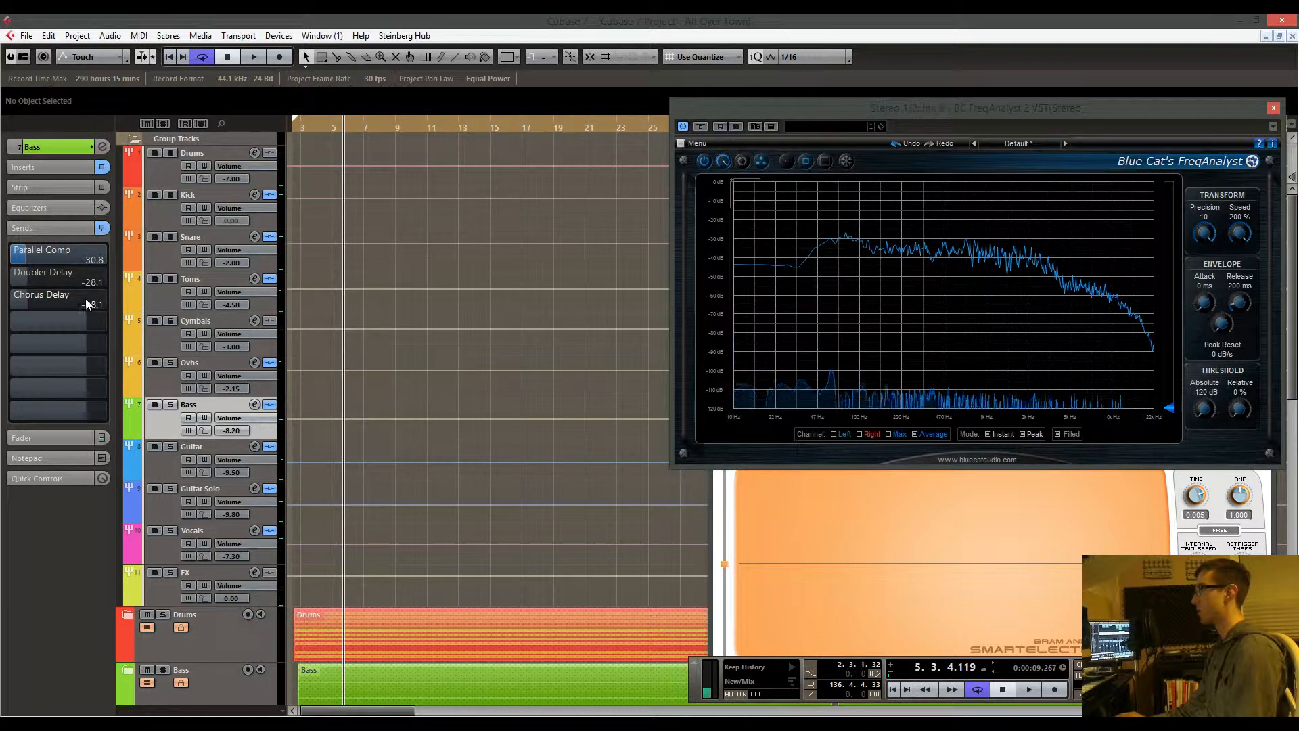
pyautogui.click(11, 276)
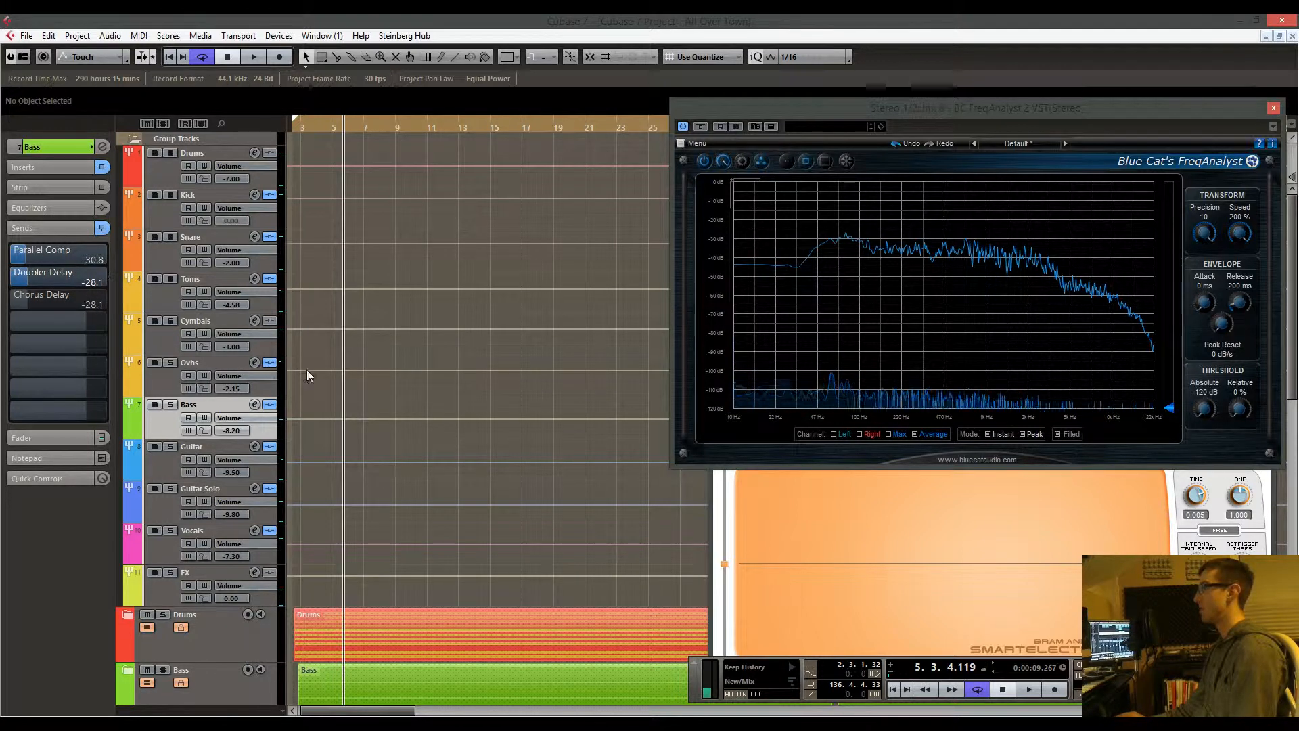
pyautogui.click(171, 406)
# Open the H-Delay Stereo insert on the Doubler Delay FX channel and reposition its window
pyautogui.scroll(-10, 404, 318)
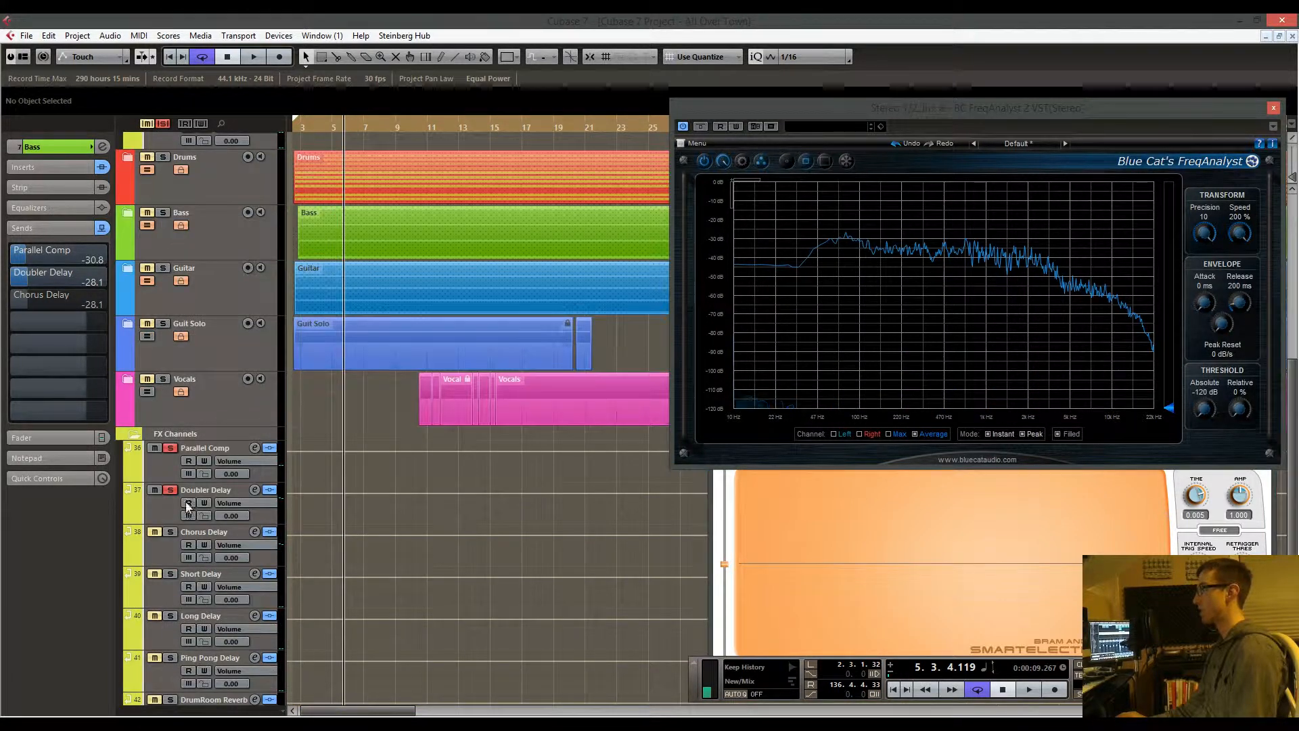
pyautogui.click(156, 498)
pyautogui.click(50, 167)
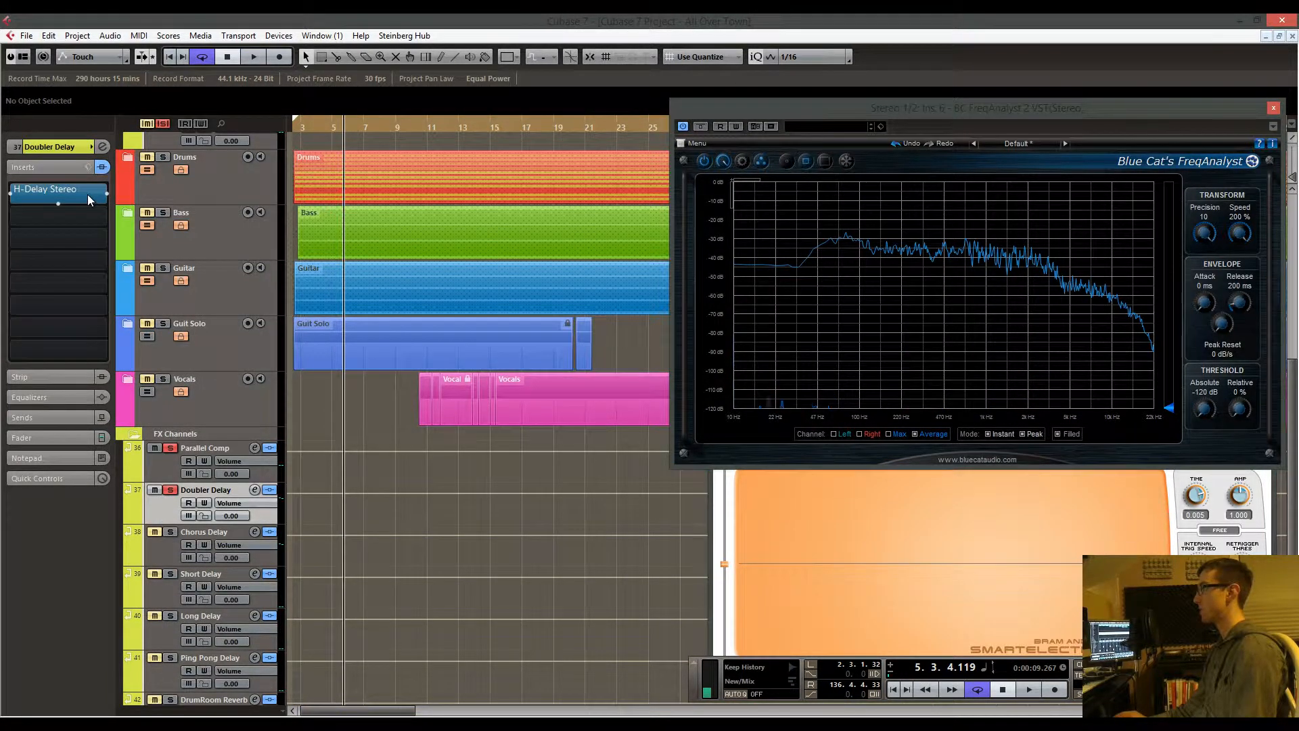
pyautogui.click(88, 194)
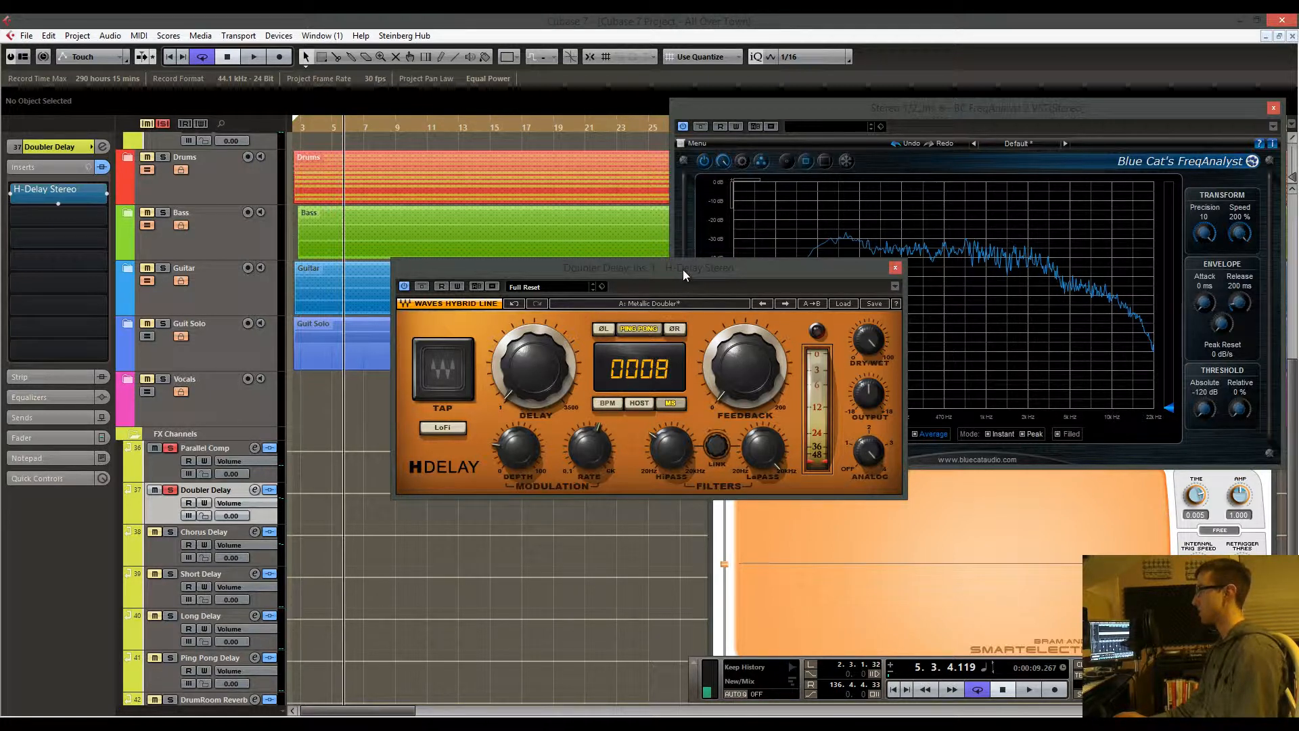
pyautogui.moveTo(684, 269); pyautogui.dragTo(678, 281)
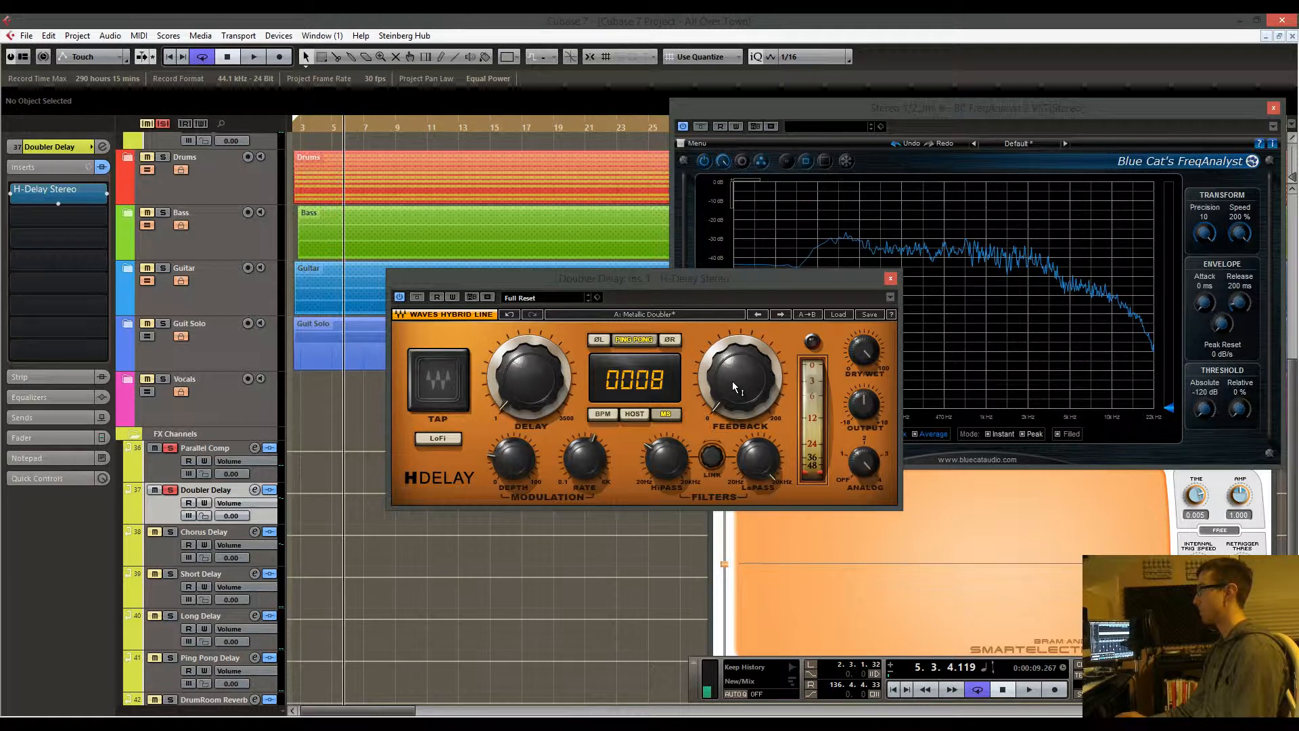
# Inspect H-Delay's feedback and high-pass filter controls and close the plug-in window
pyautogui.moveTo(732, 380); pyautogui.dragTo(737, 425)
pyautogui.moveTo(661, 471); pyautogui.dragTo(657, 460)
pyautogui.click(659, 463)
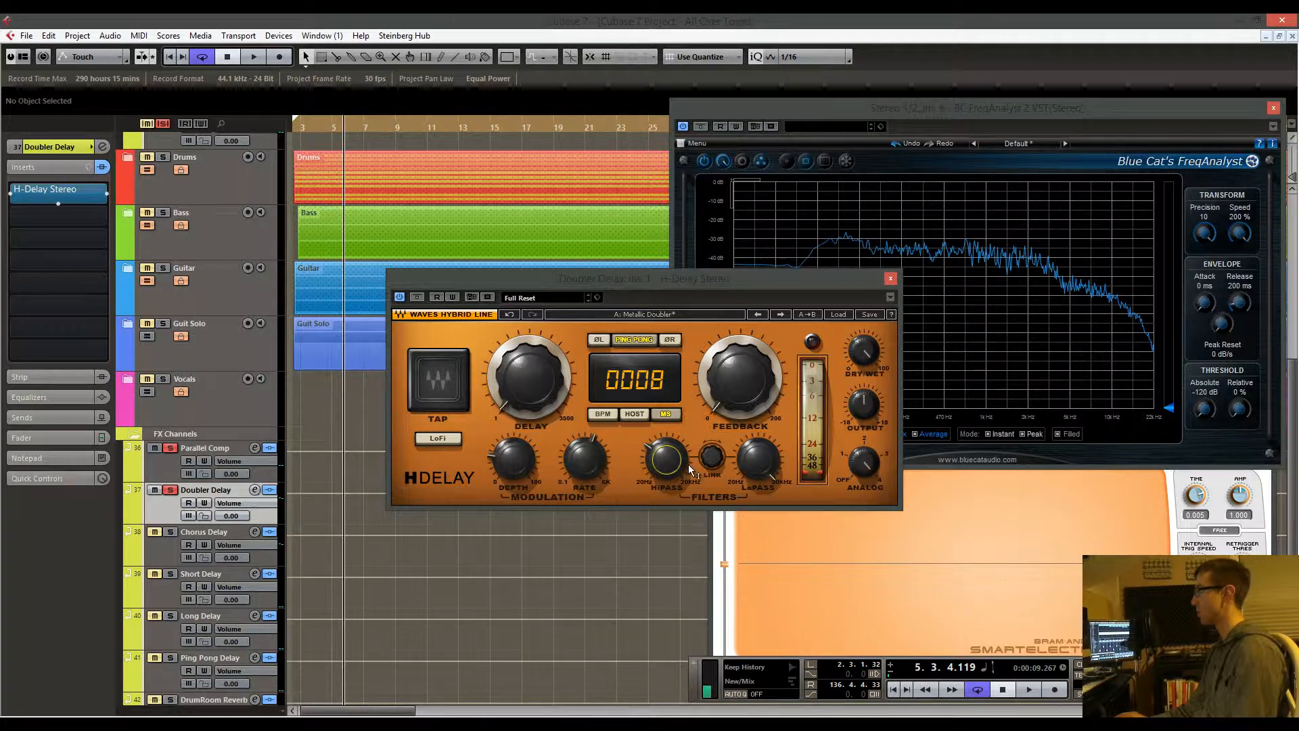
pyautogui.moveTo(688, 464)
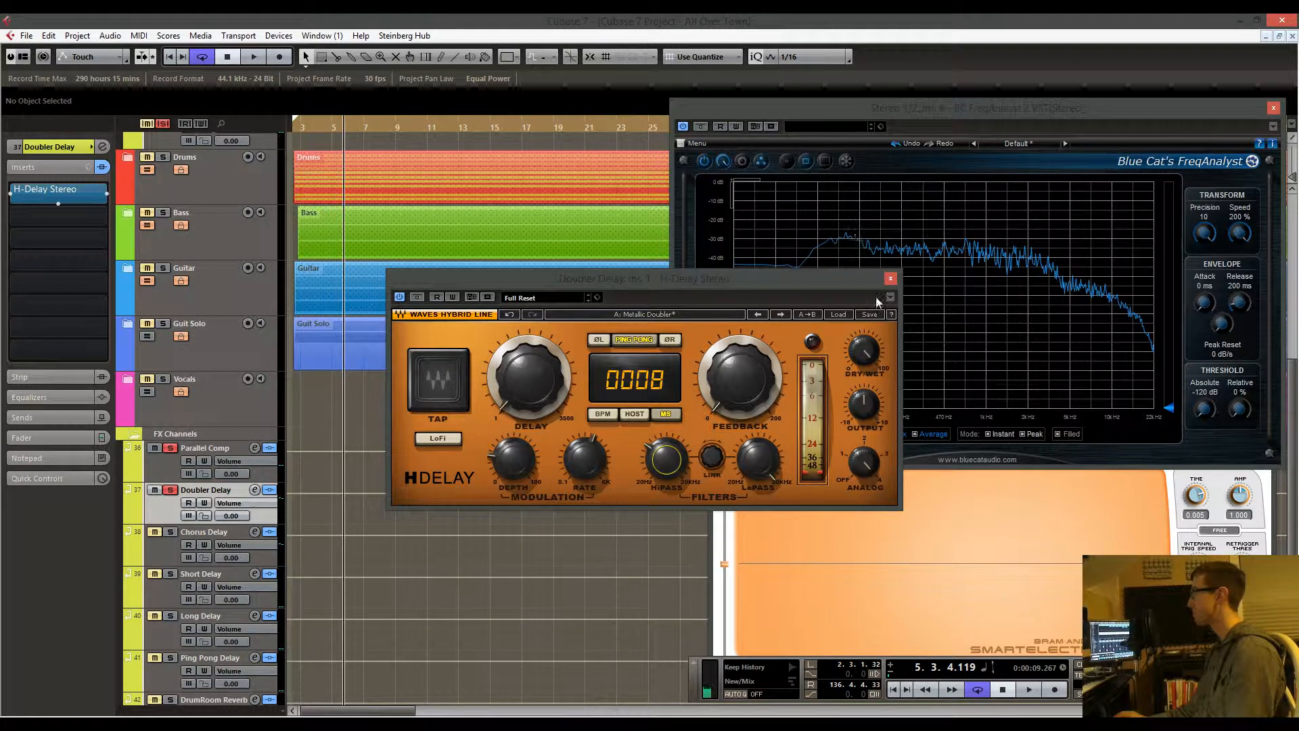
pyautogui.click(889, 279)
# Select the Bass group track, show its sends and start playback
pyautogui.scroll(10, 481, 351)
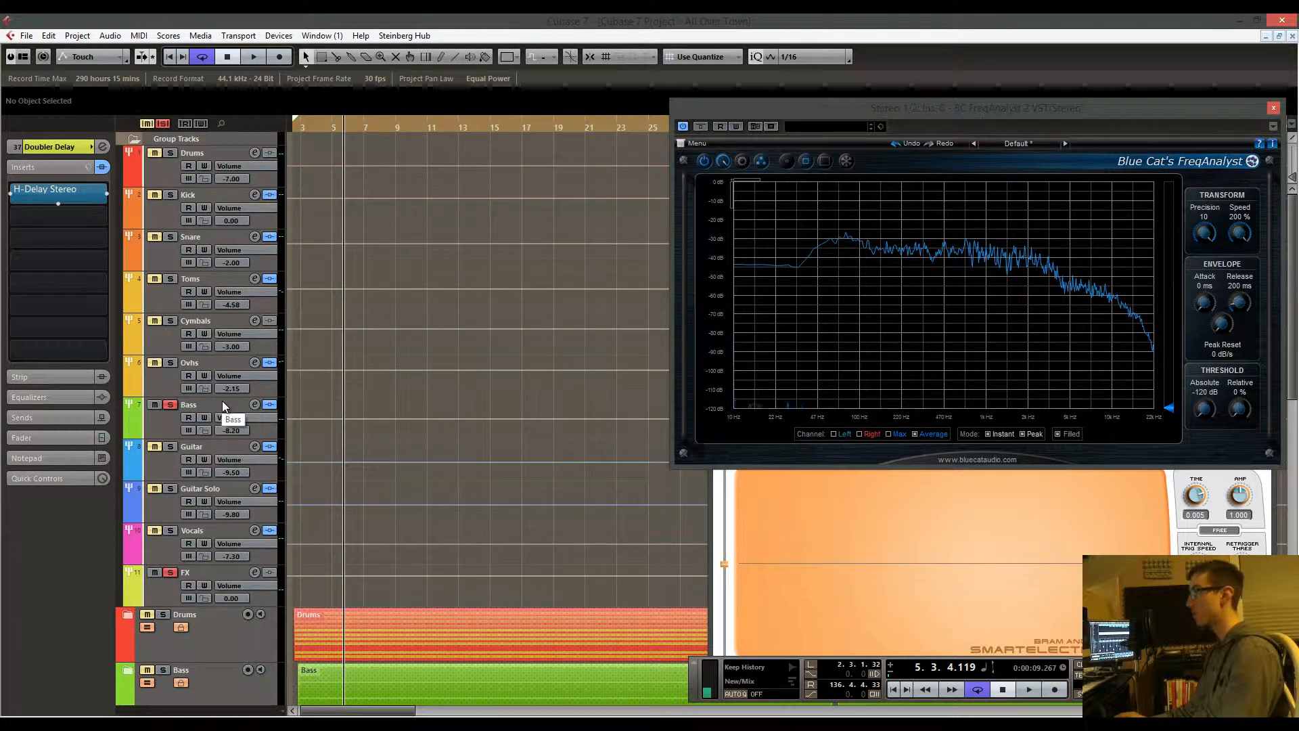
pyautogui.click(149, 416)
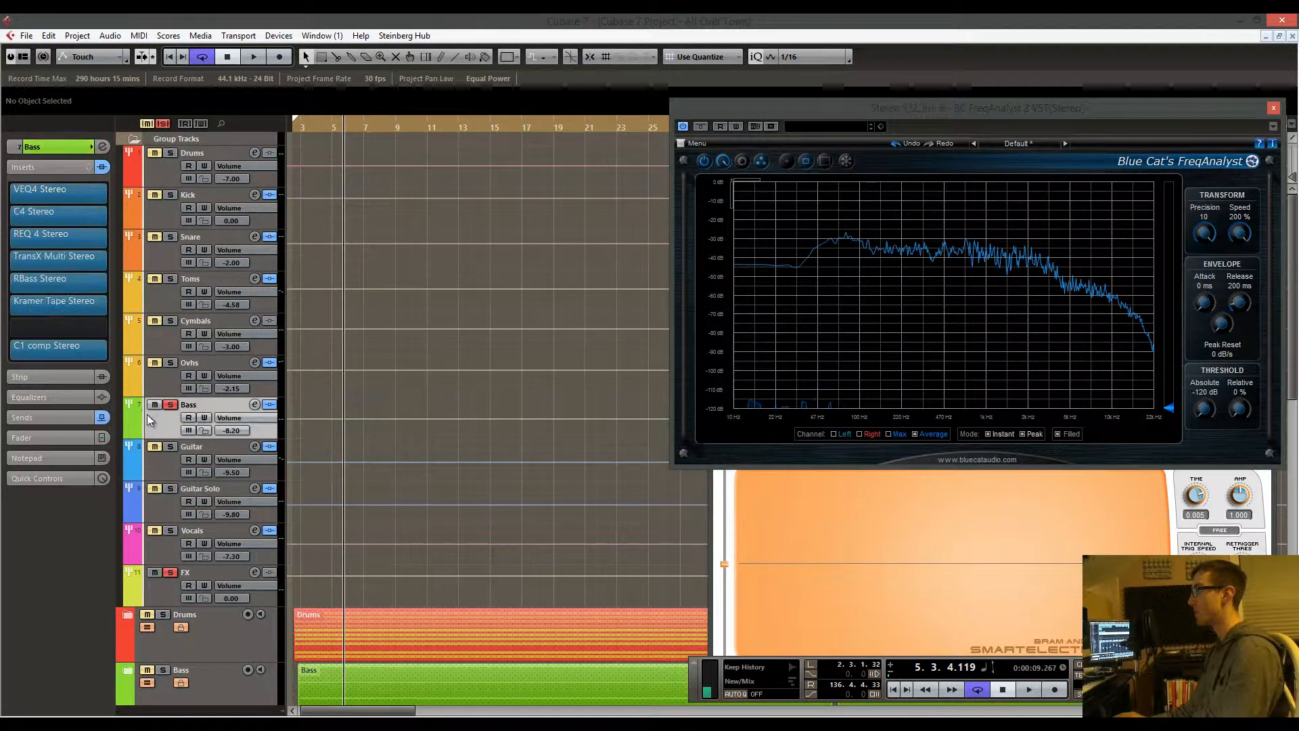
pyautogui.click(54, 417)
pyautogui.press('space')
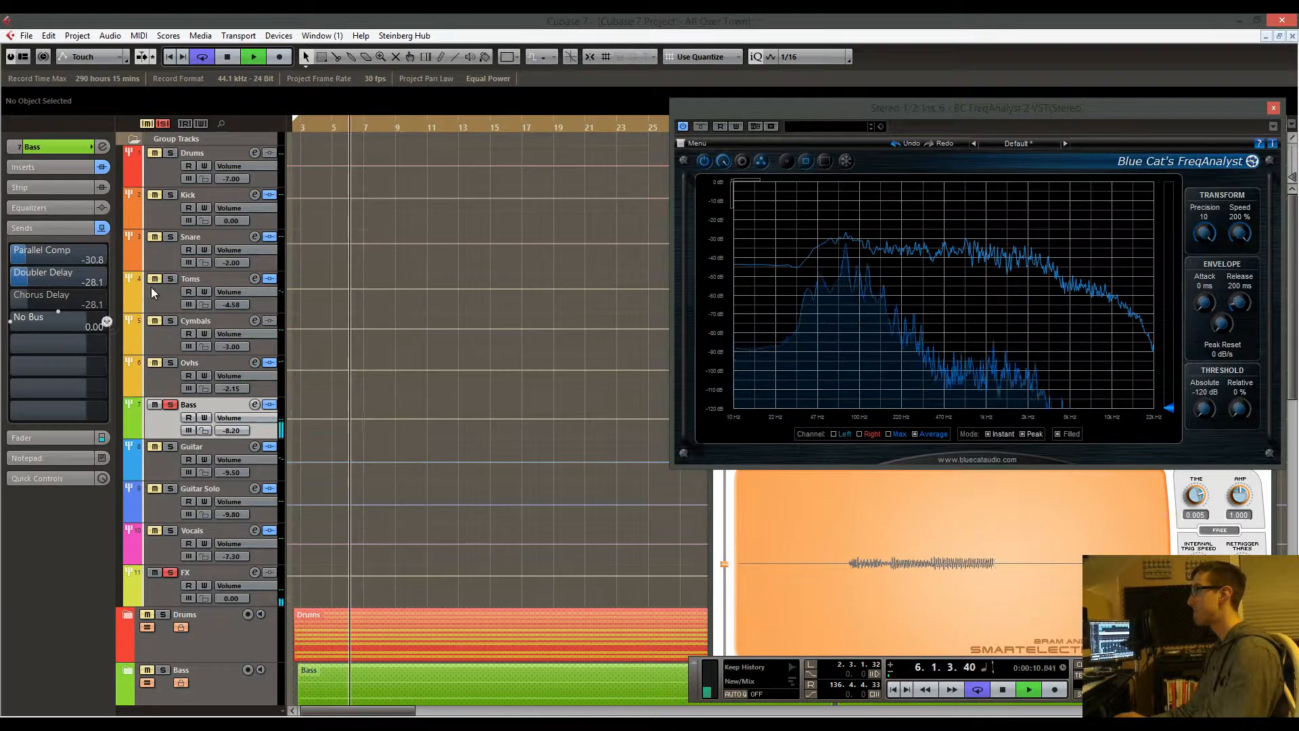
# Audition Bass's Doubler Delay send at -1.19 and -13.6 dB, switching it off and on, and return it to -28.1 dB
pyautogui.click(10, 278)
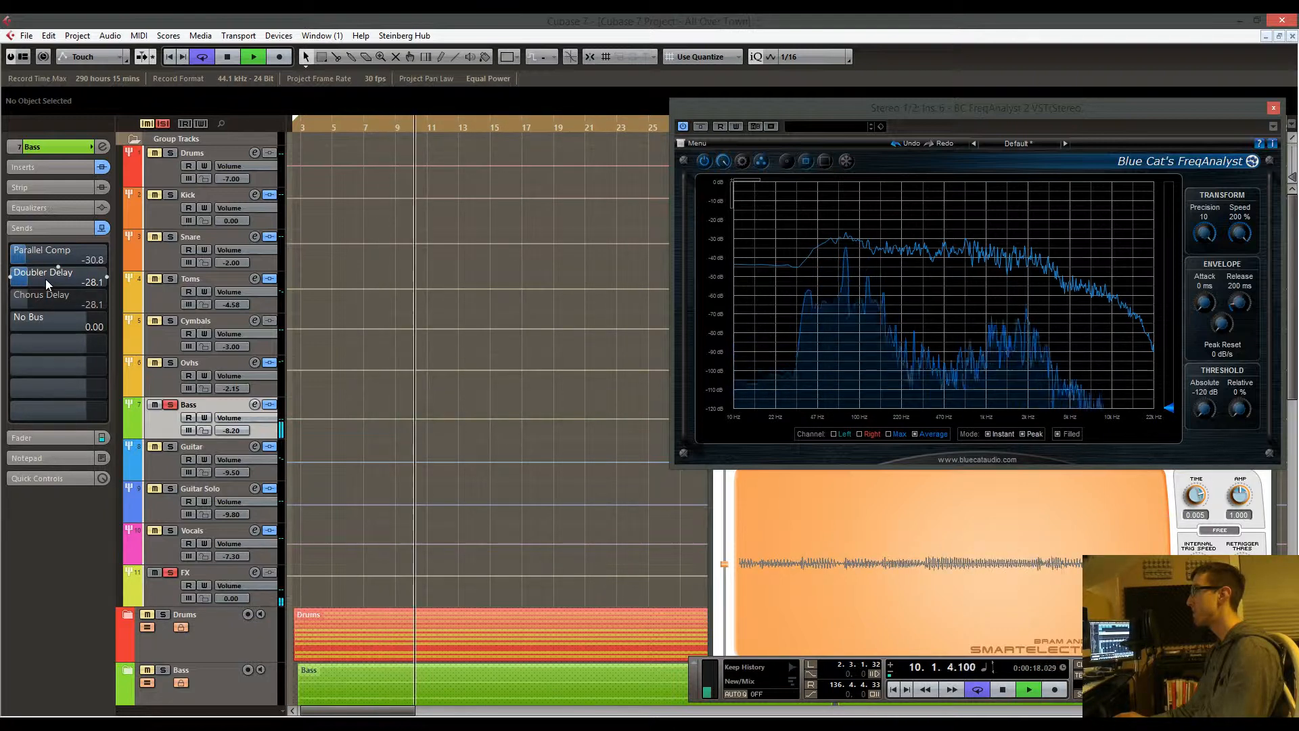
pyautogui.moveTo(47, 279); pyautogui.dragTo(103, 282)
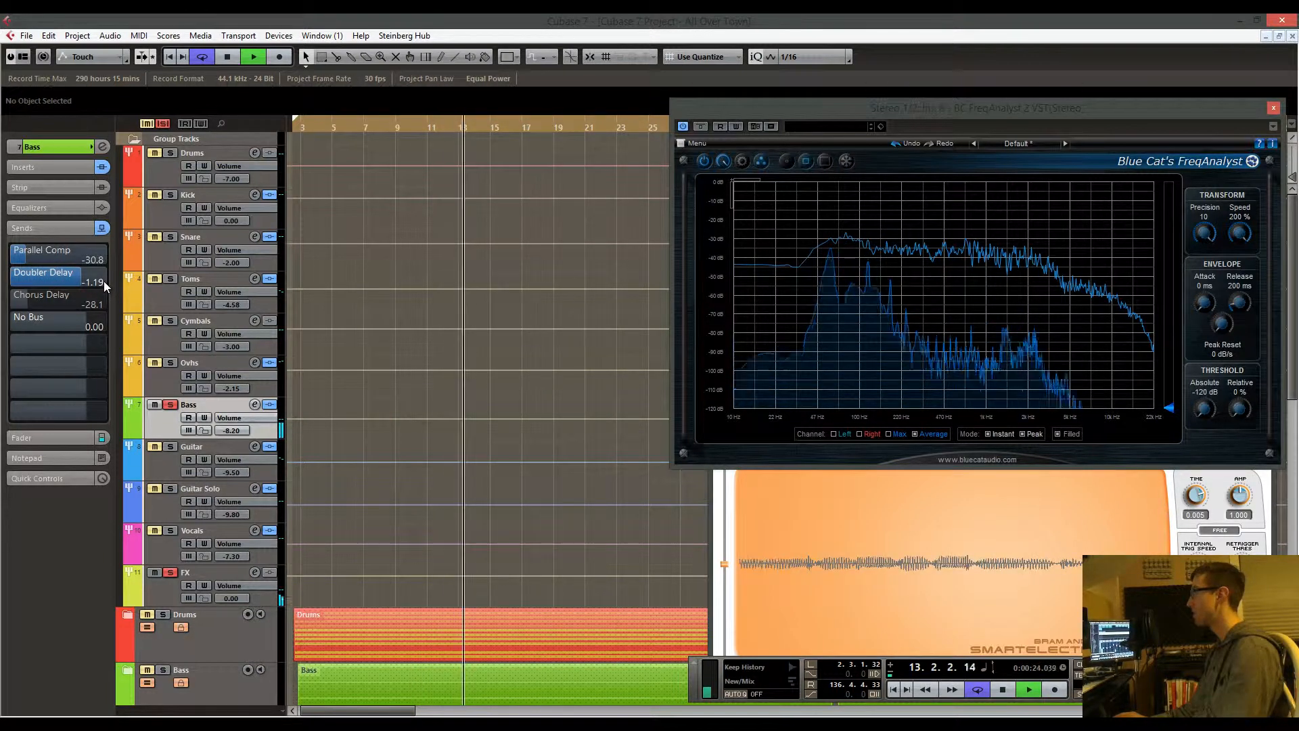
pyautogui.click(11, 279)
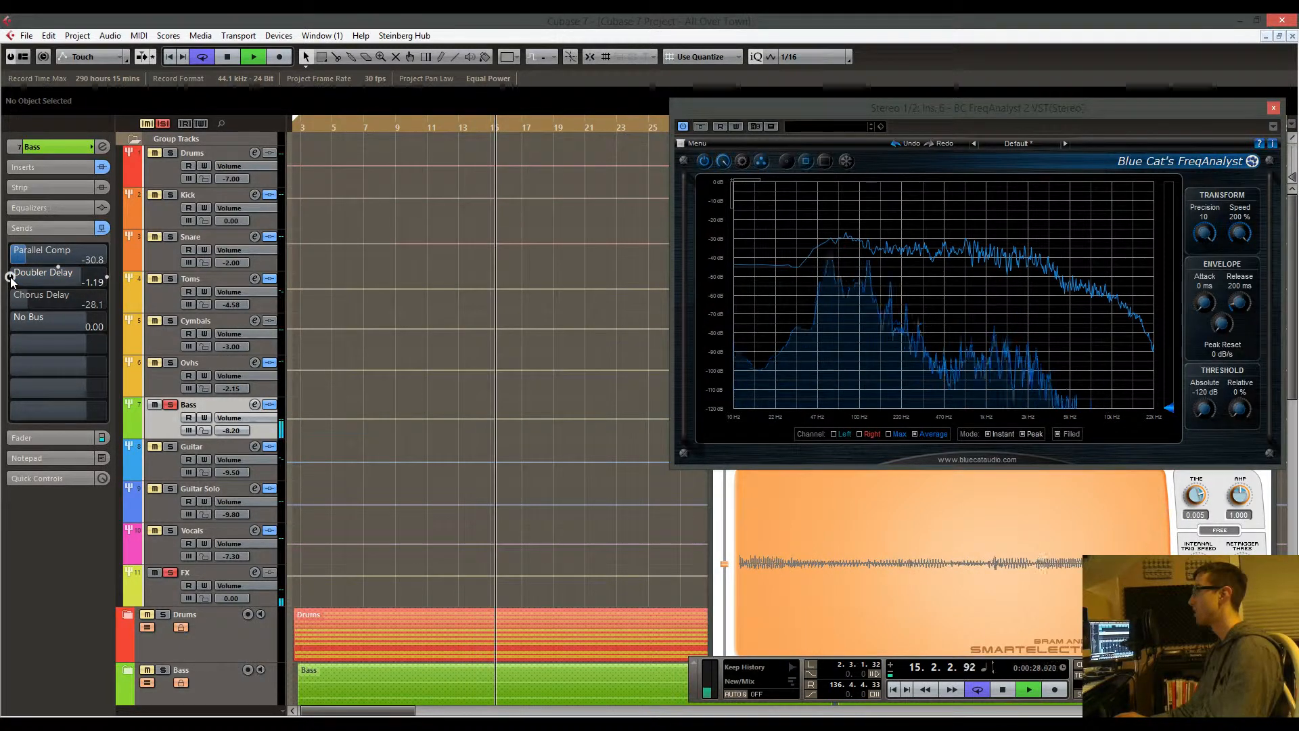
pyautogui.click(11, 278)
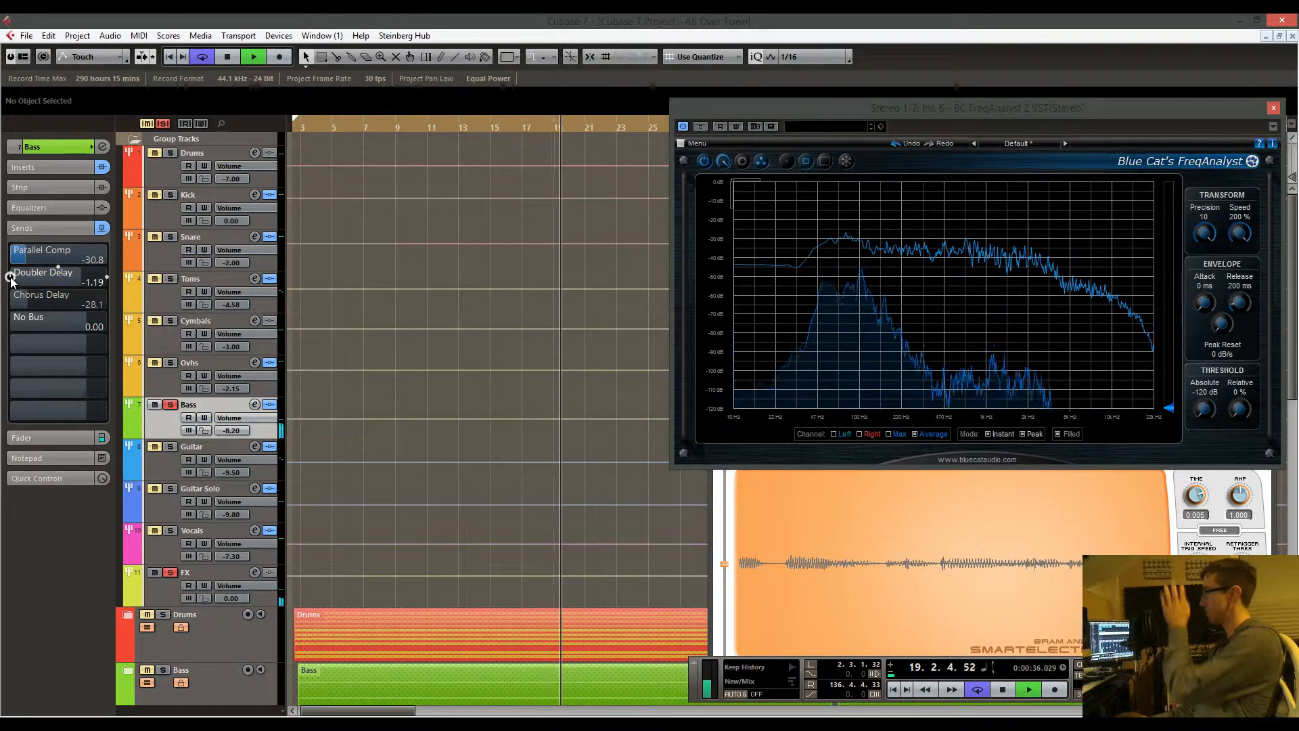
pyautogui.click(10, 277)
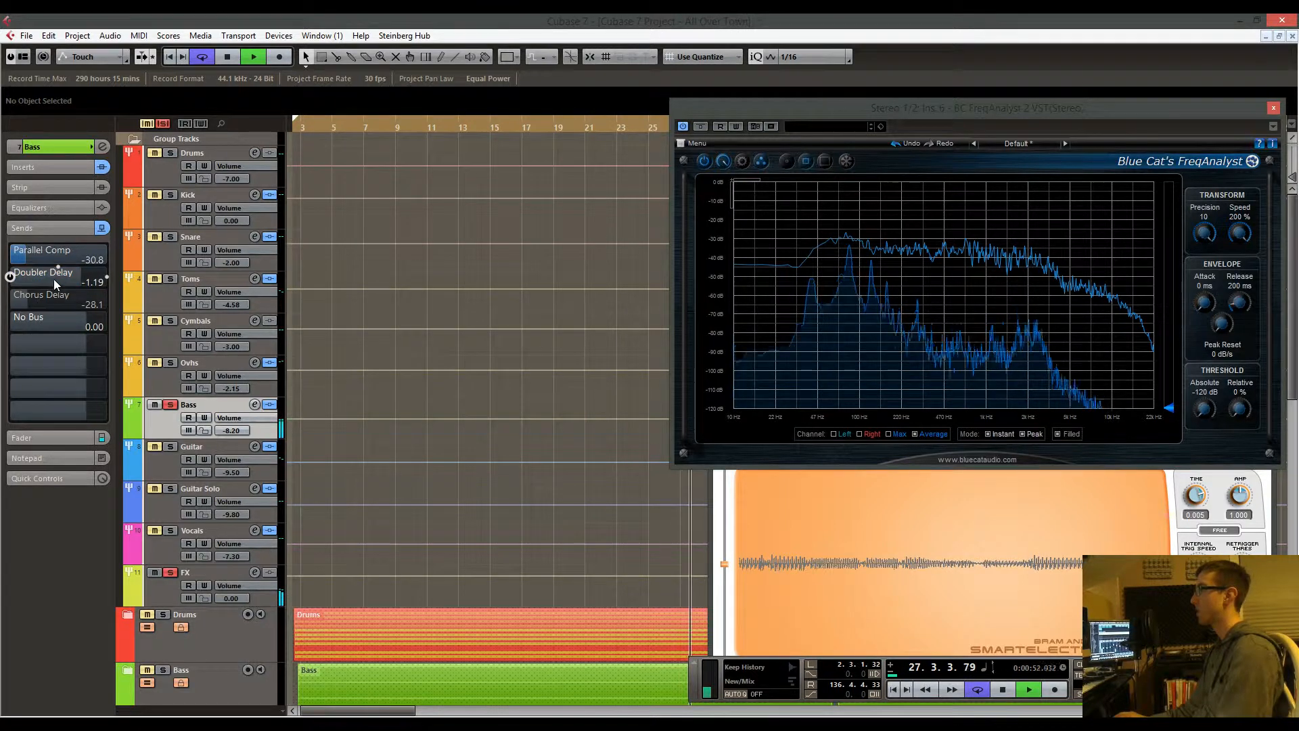
pyautogui.moveTo(71, 283); pyautogui.dragTo(19, 273)
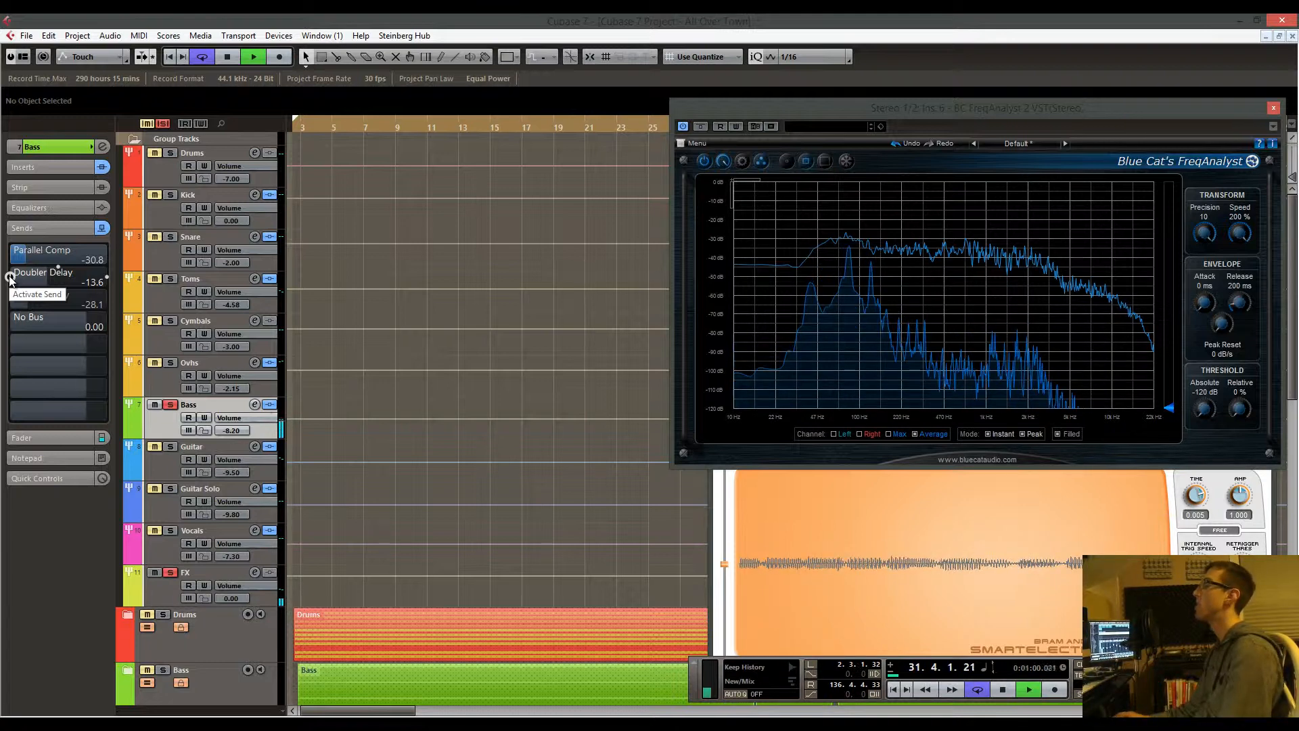
pyautogui.moveTo(55, 280); pyautogui.dragTo(31, 279)
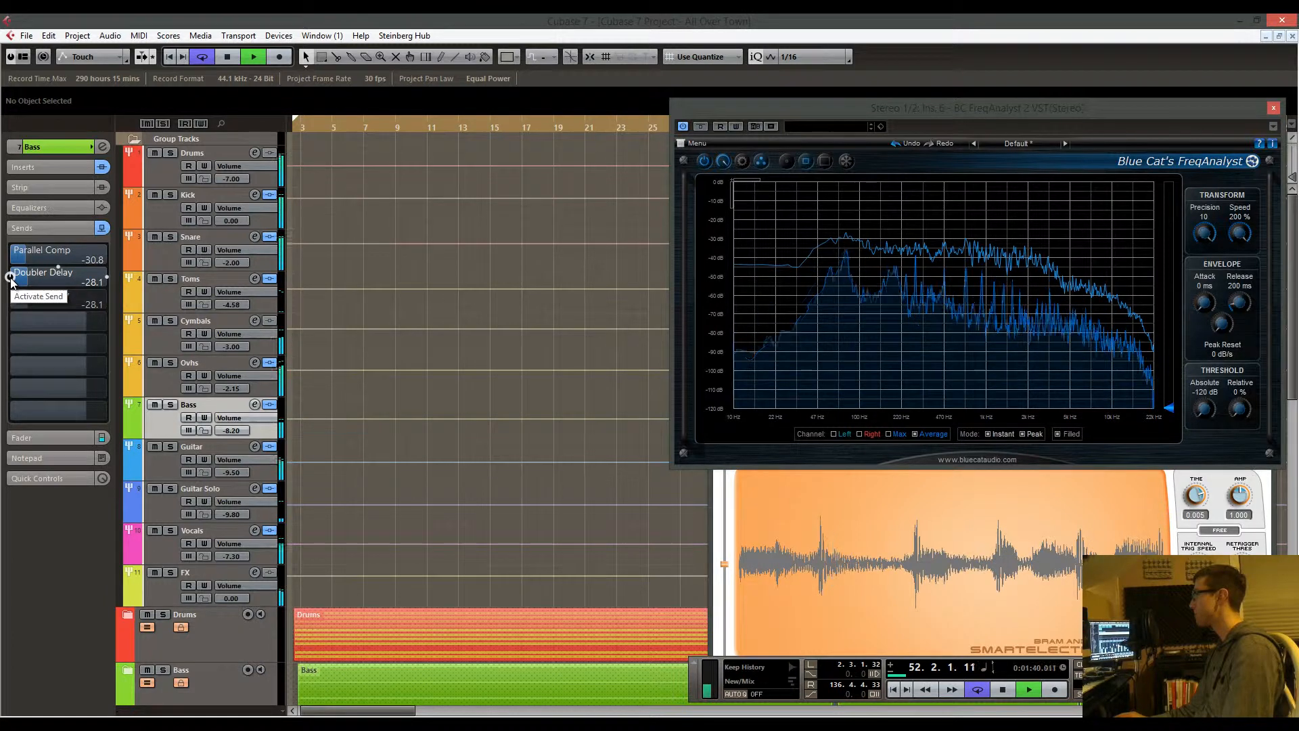
# Compare the full mix with the Bass group muted and unmuted, and with its Doubler Delay send off and on
pyautogui.click(152, 404)
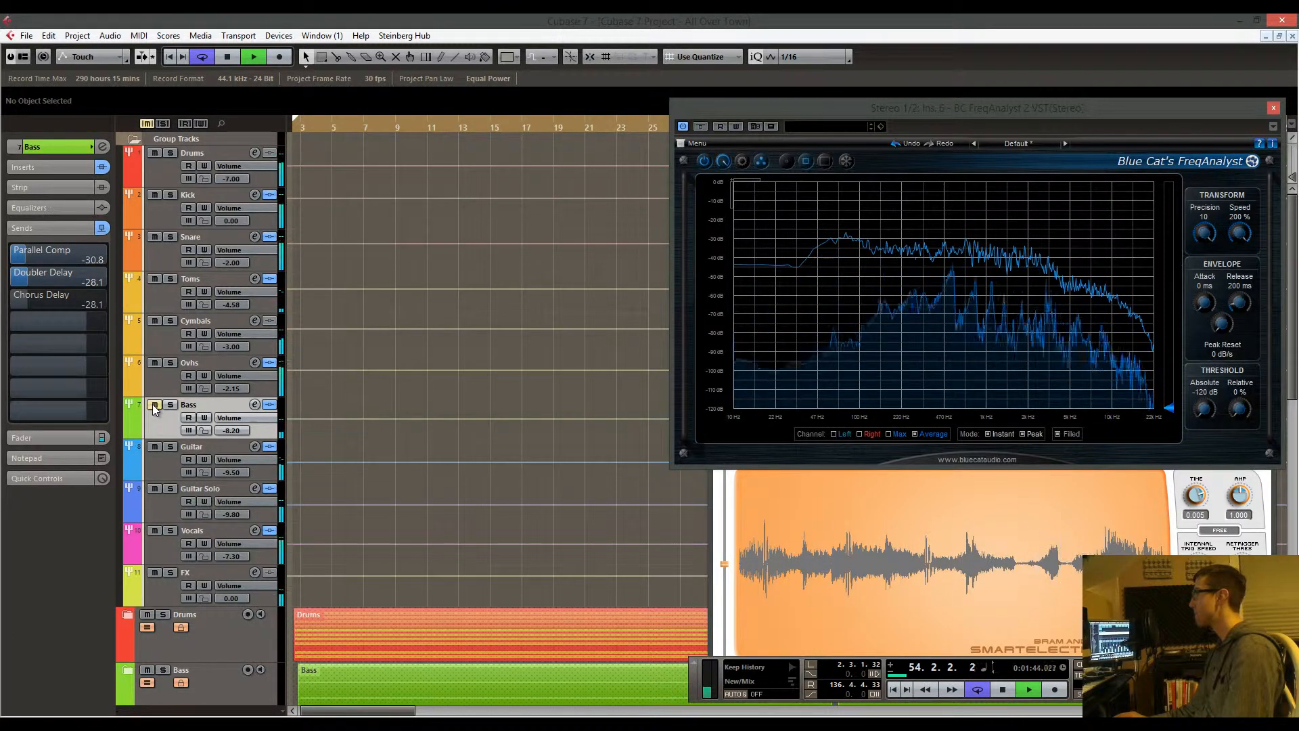
pyautogui.click(152, 404)
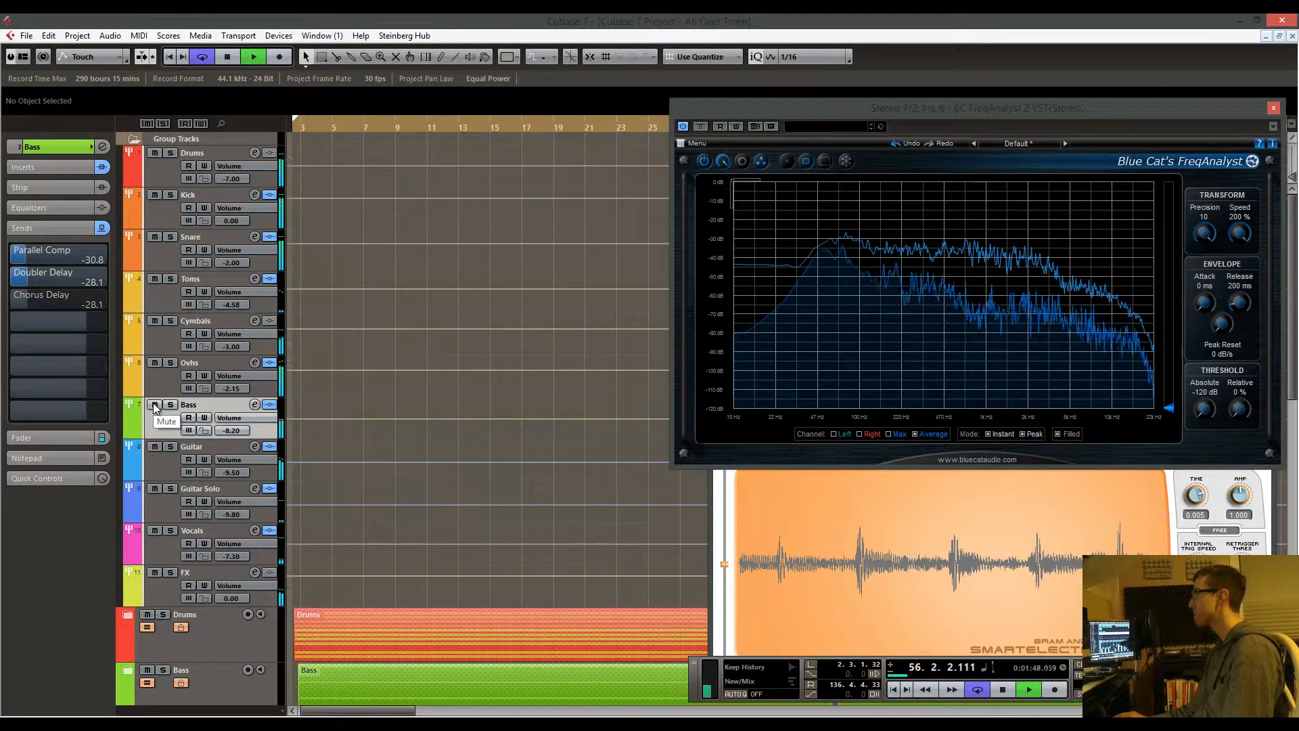
pyautogui.click(153, 404)
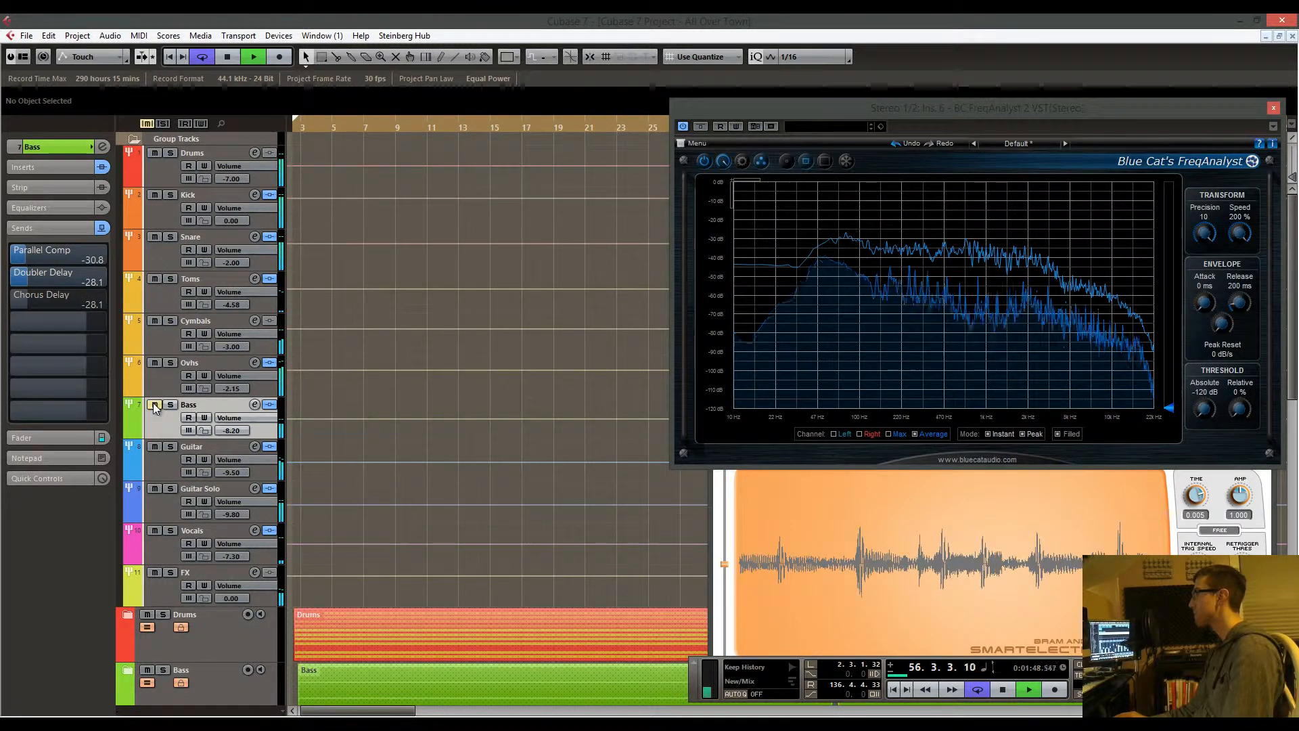
pyautogui.click(10, 277)
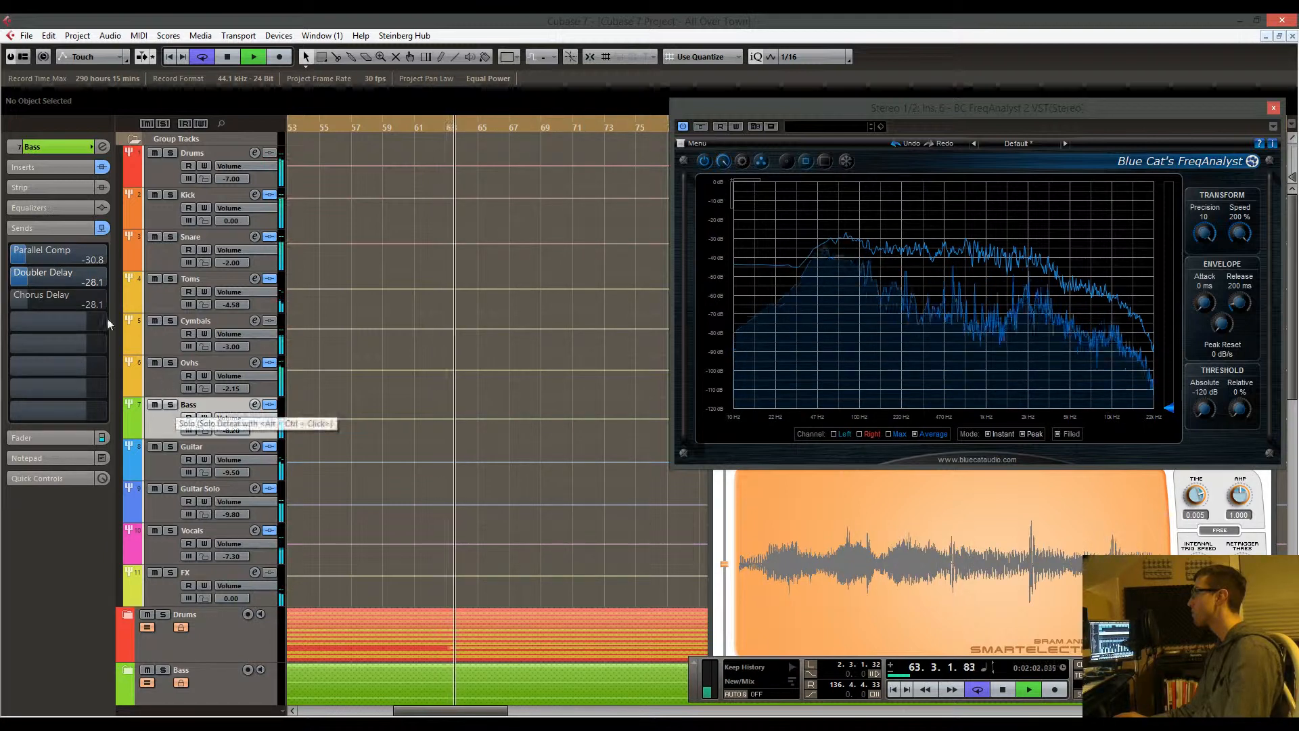
pyautogui.click(10, 278)
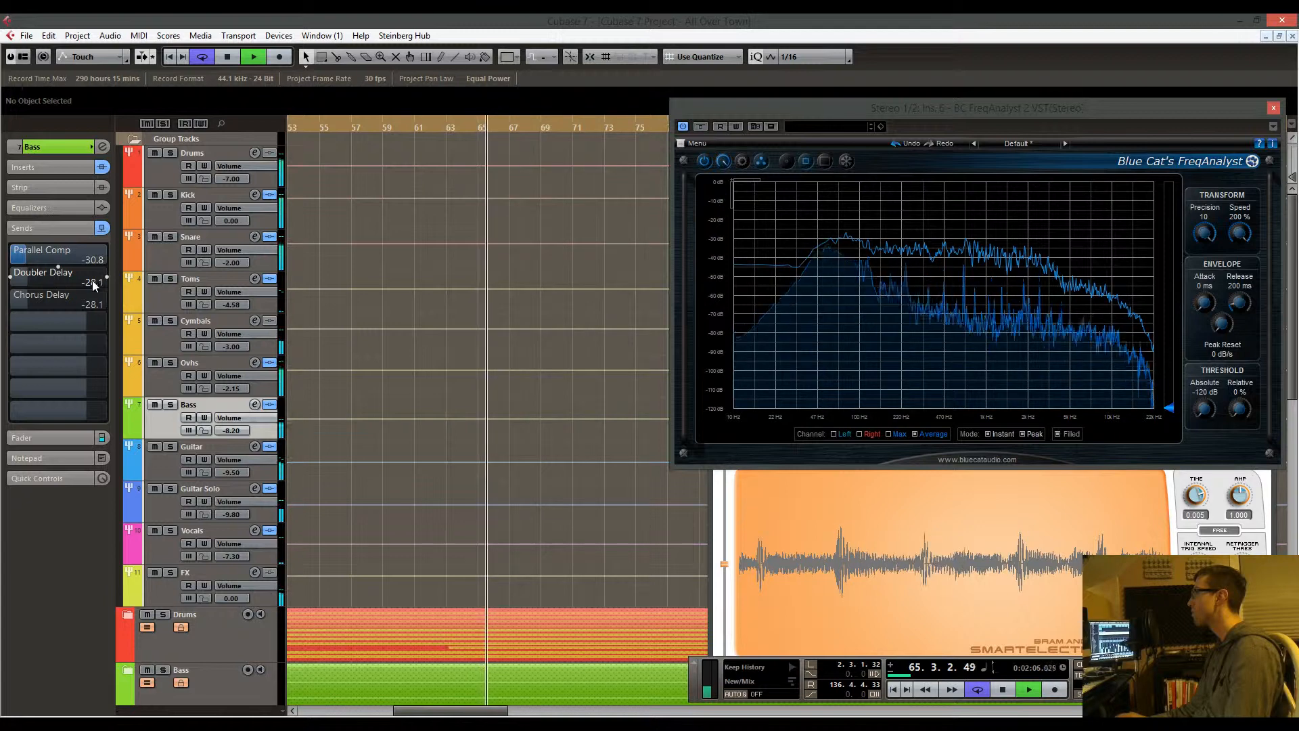
# Fine-tune the Bass group's Doubler Delay send level to -28.5 dB
pyautogui.scroll(3, 94, 285)
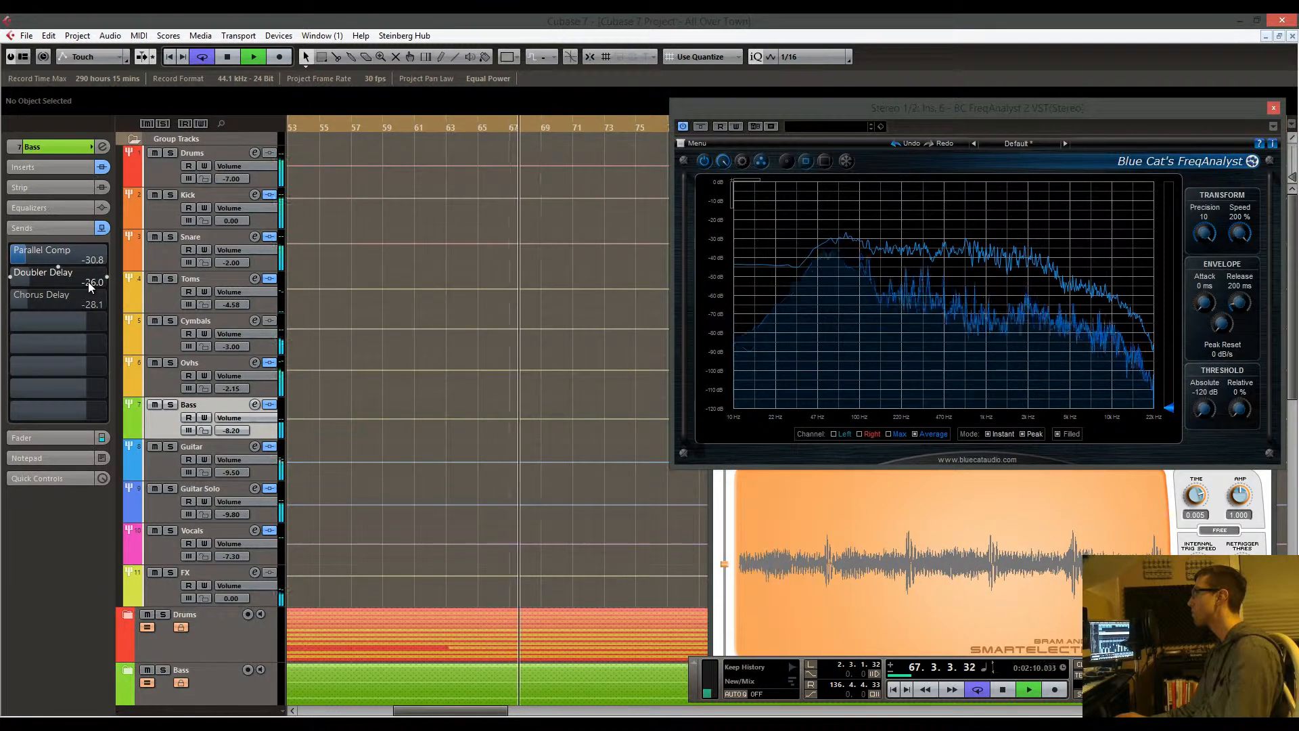
pyautogui.moveTo(90, 282); pyautogui.dragTo(87, 290)
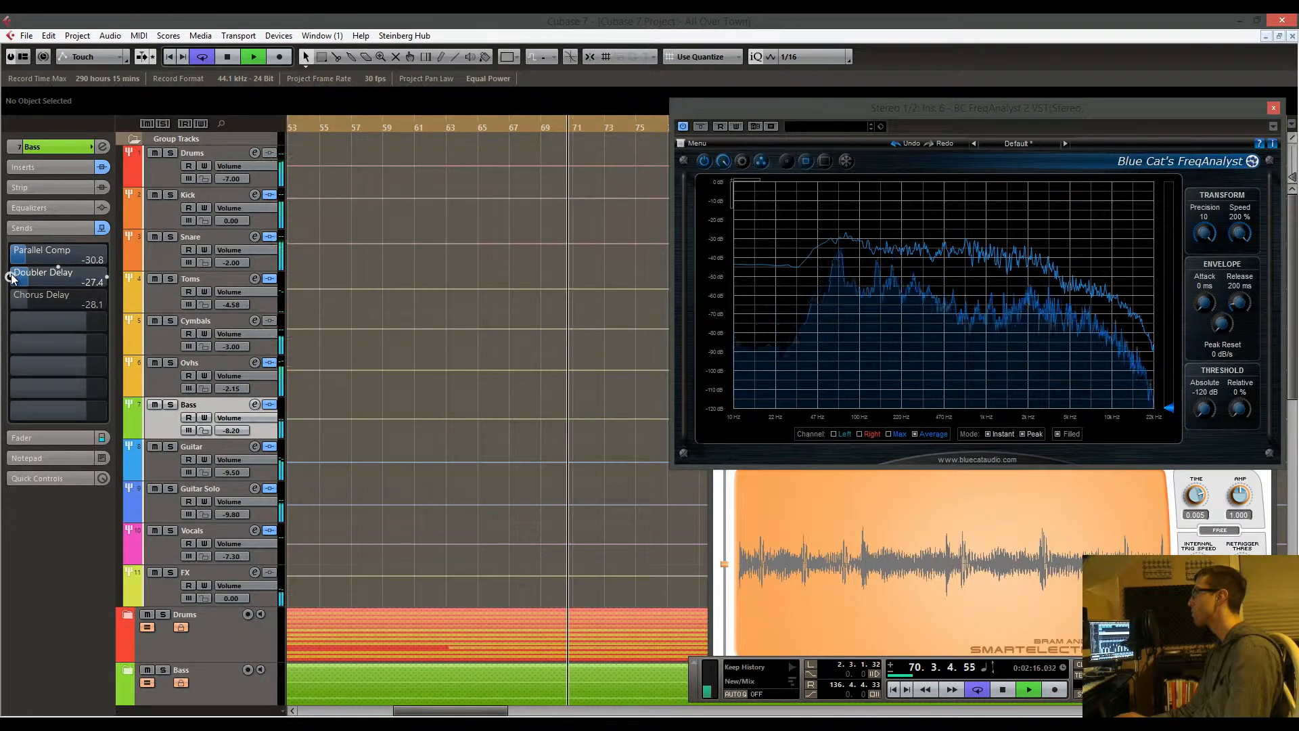
pyautogui.moveTo(77, 279); pyautogui.dragTo(80, 279)
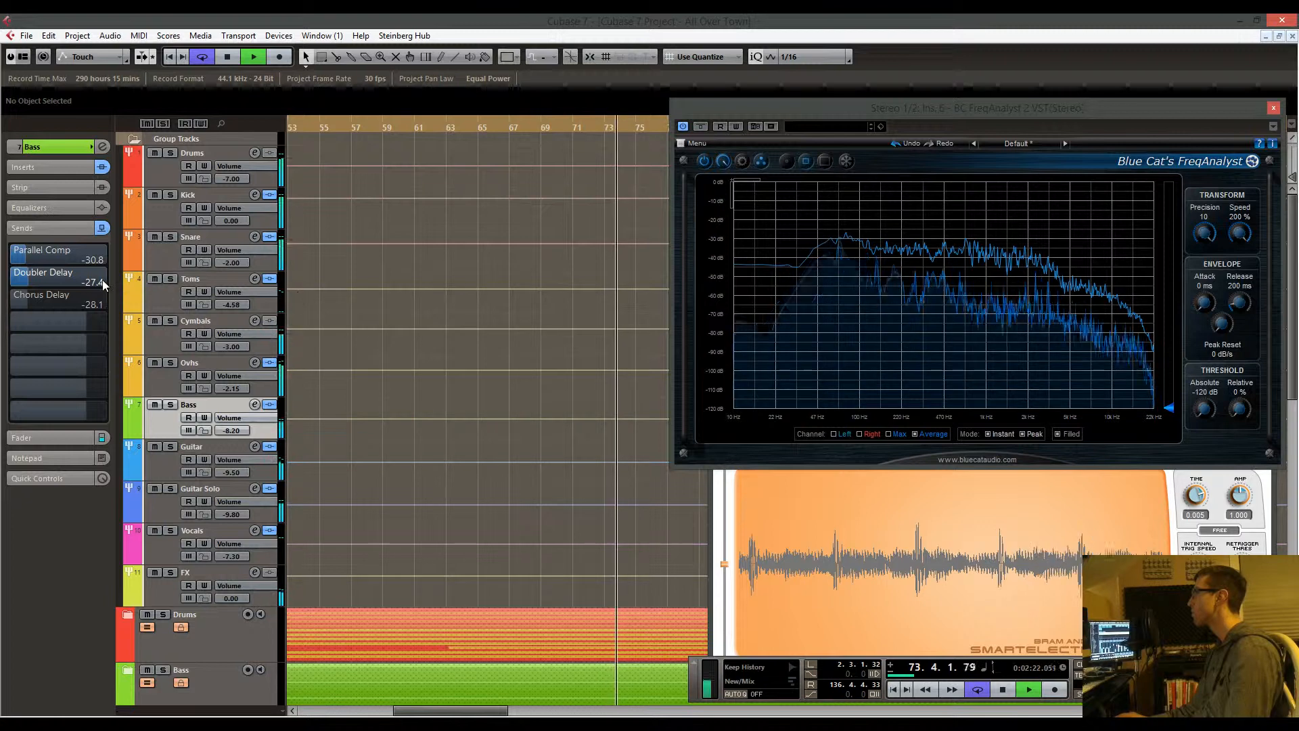
pyautogui.scroll(-1, 103, 279)
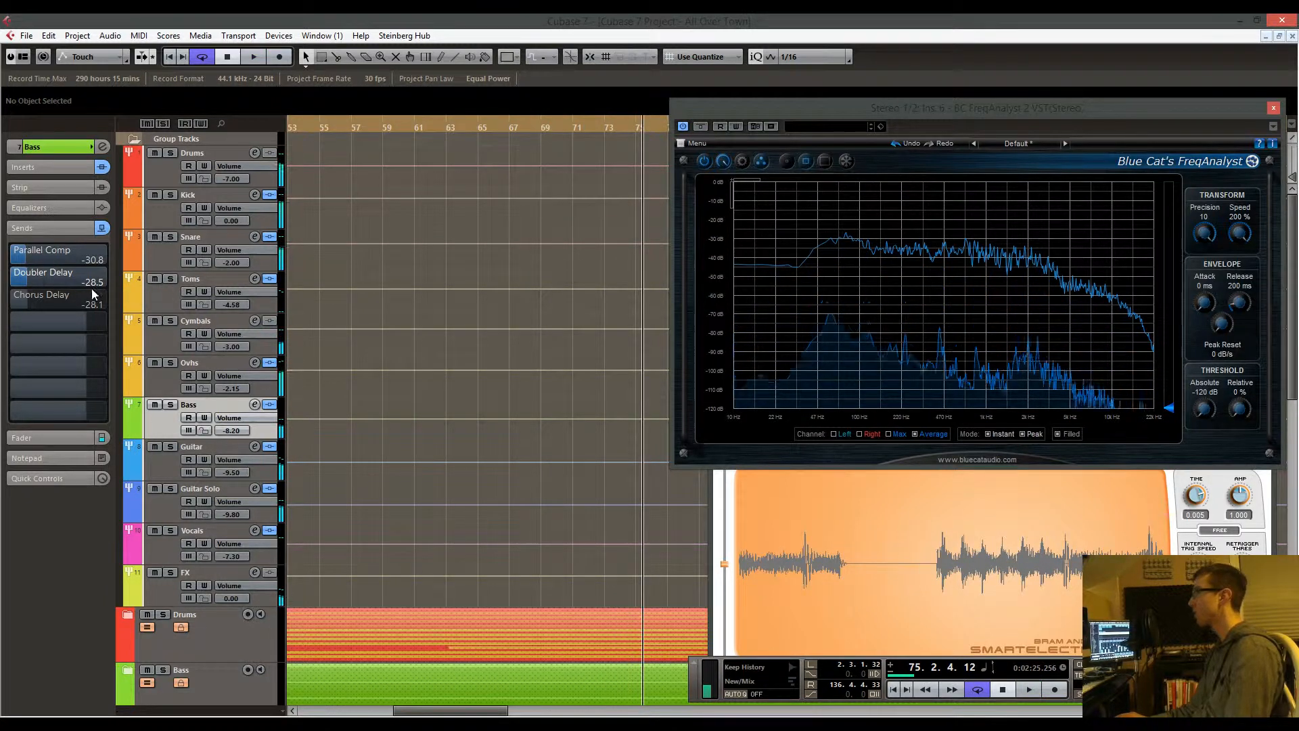
# Play from around bar 8 with the Bass group soloed and its Chorus Delay send enabled
pyautogui.moveTo(404, 122); pyautogui.dragTo(333, 111)
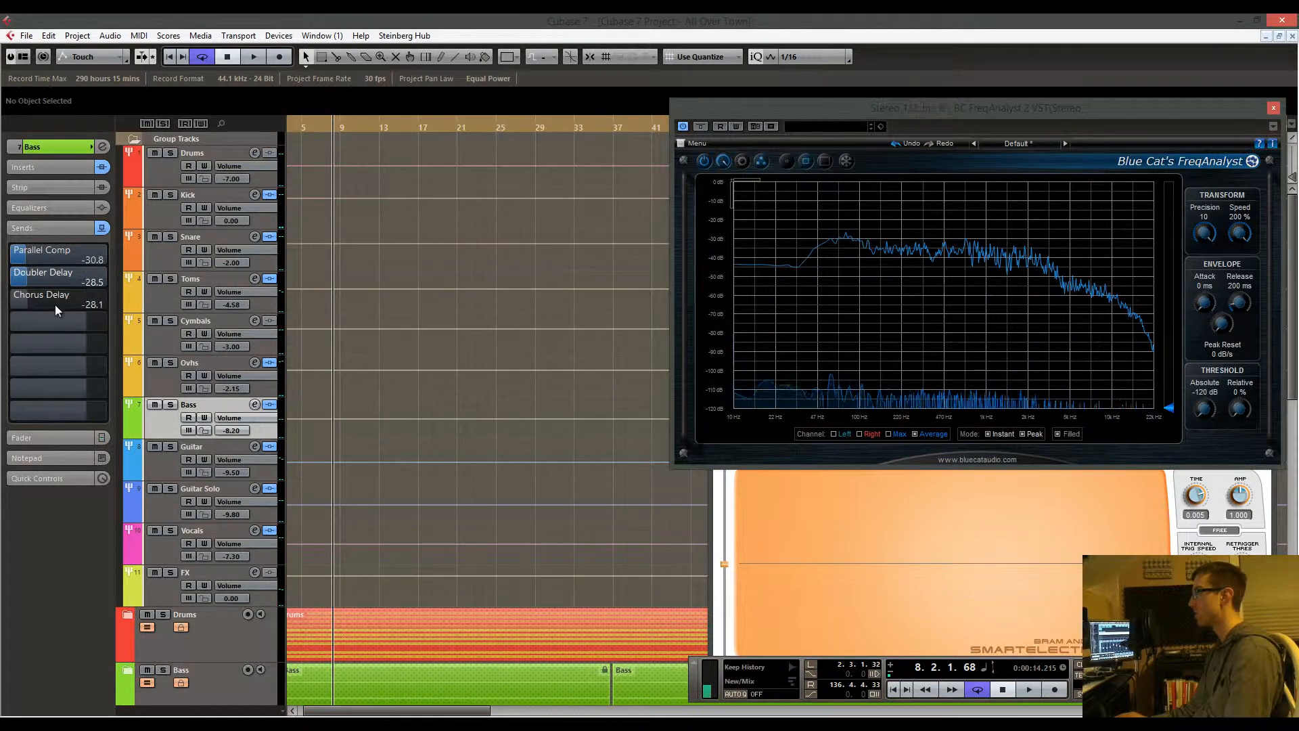
pyautogui.click(170, 403)
pyautogui.press('space')
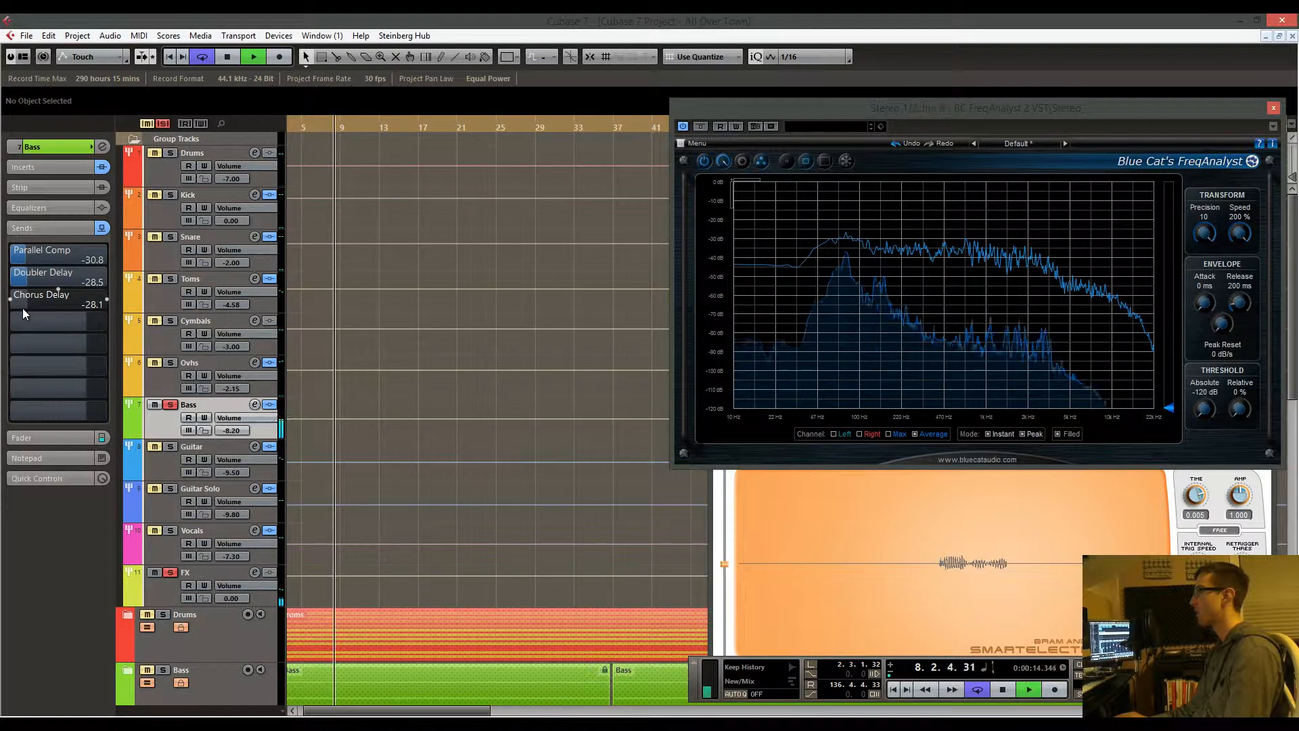
pyautogui.click(170, 404)
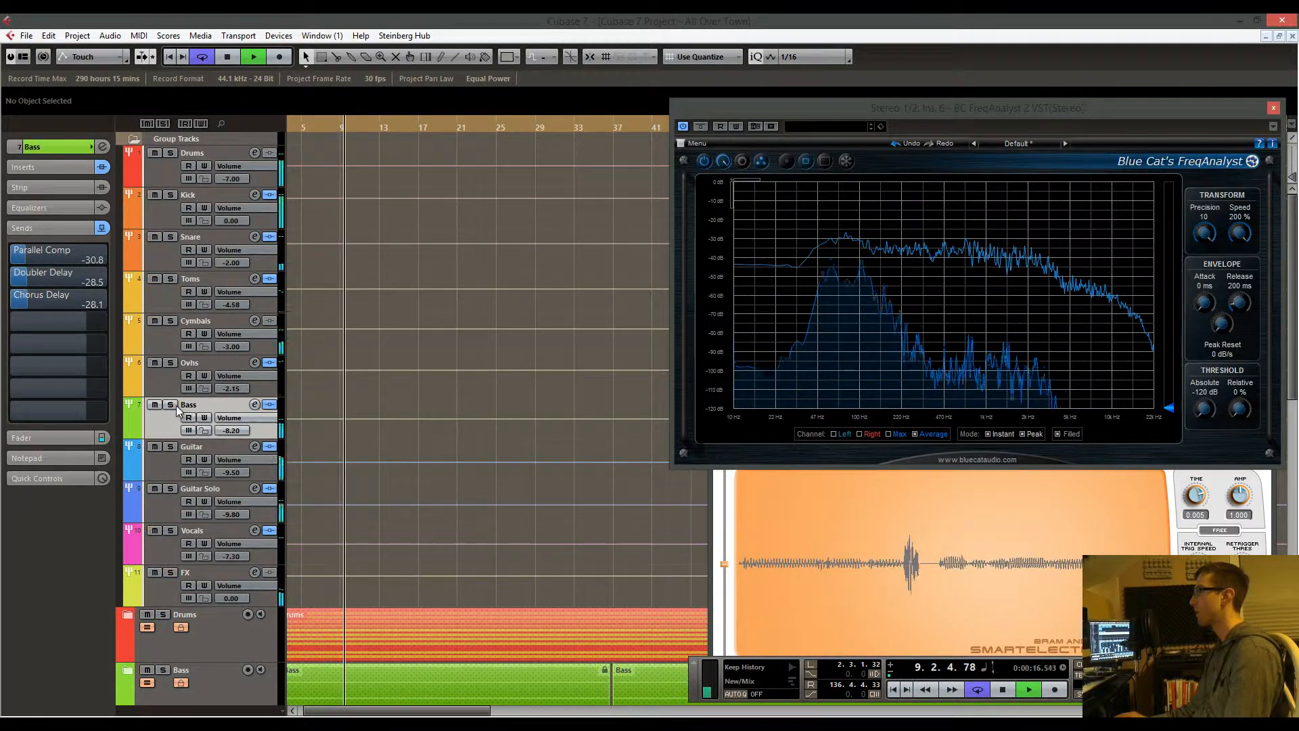
pyautogui.click(175, 404)
# Raise the Bass group's Chorus Delay send to hear the effect and set its level to -28.8 dB
pyautogui.moveTo(52, 298); pyautogui.dragTo(115, 299)
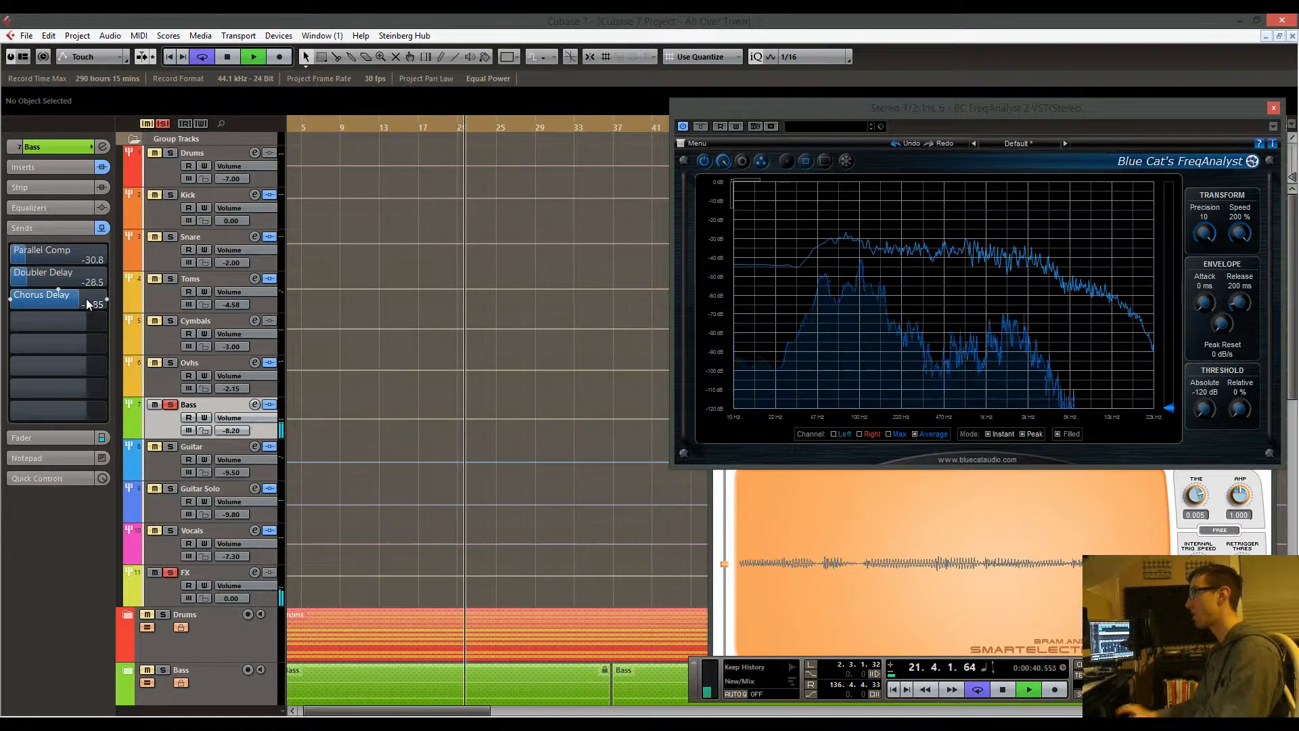
pyautogui.moveTo(88, 301); pyautogui.dragTo(31, 298)
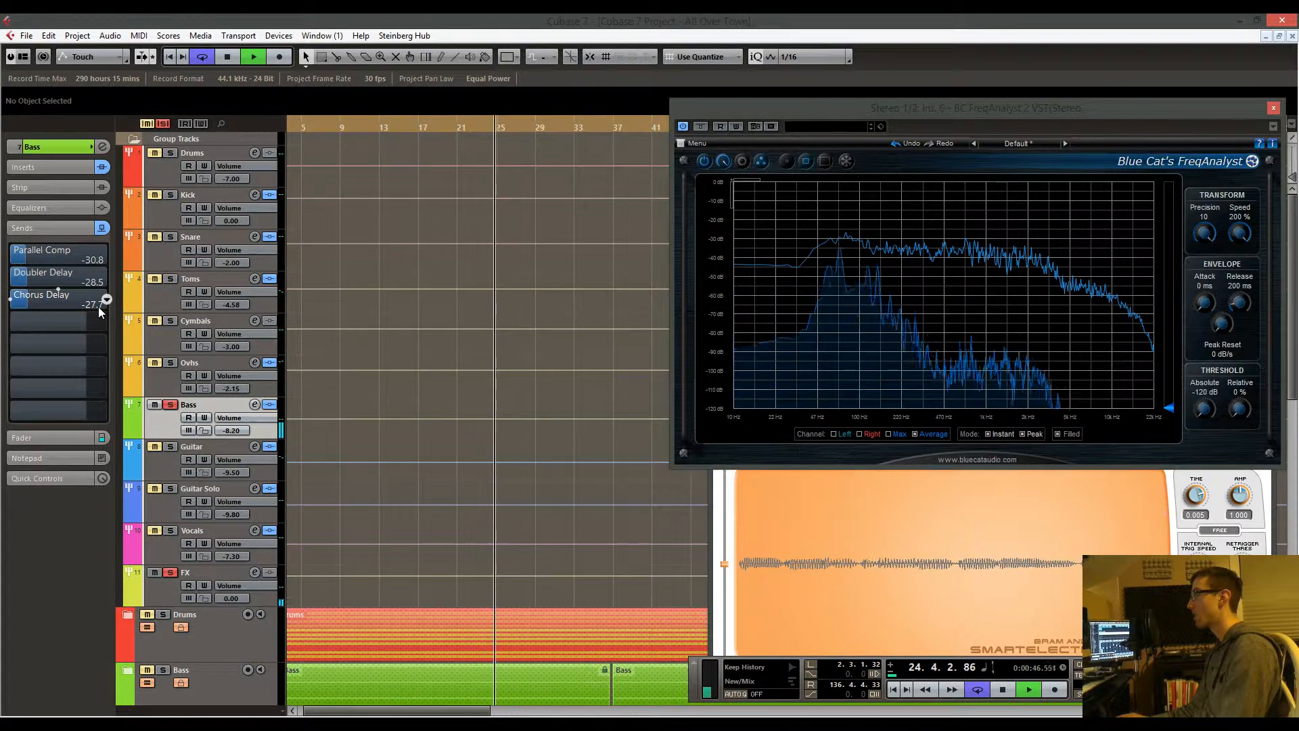
pyautogui.scroll(-1, 98, 308)
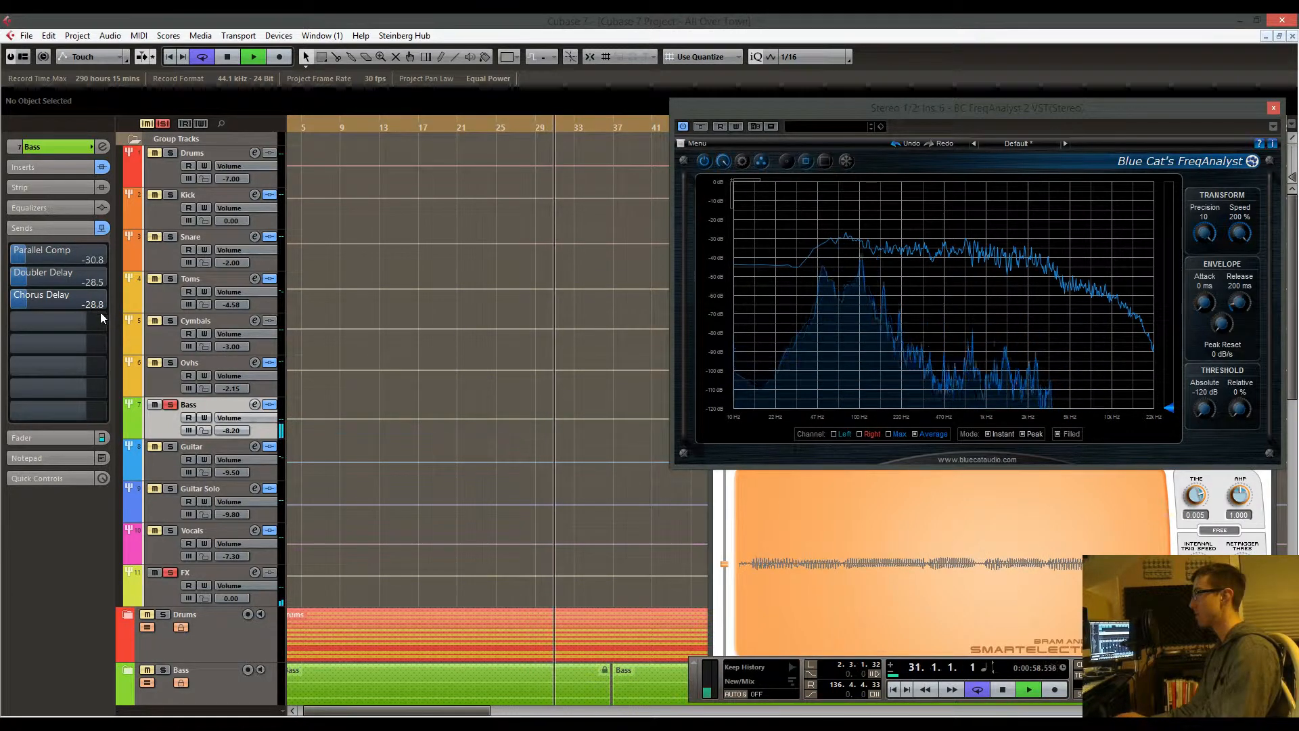
# Unsolo the Bass group and lower its Chorus Delay send to -30.0 dB while listening in the full mix
pyautogui.click(172, 405)
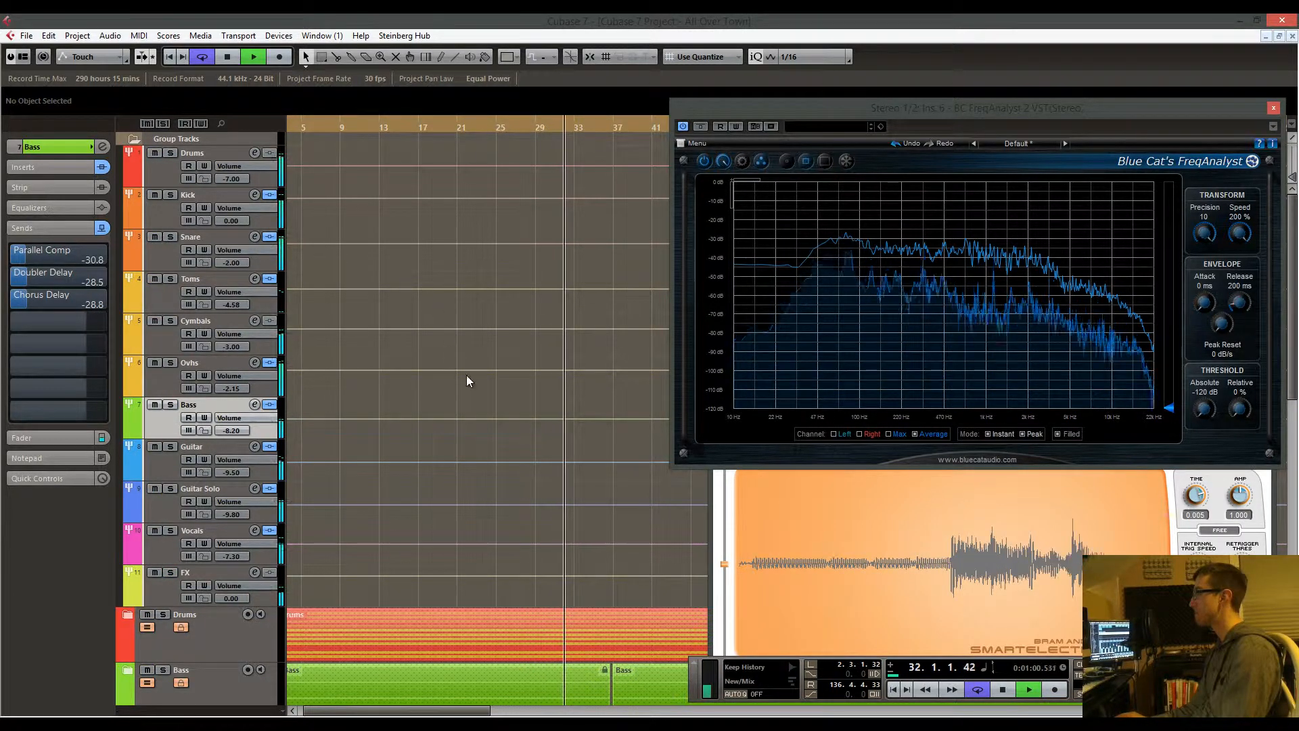
pyautogui.moveTo(473, 399); pyautogui.dragTo(339, 359)
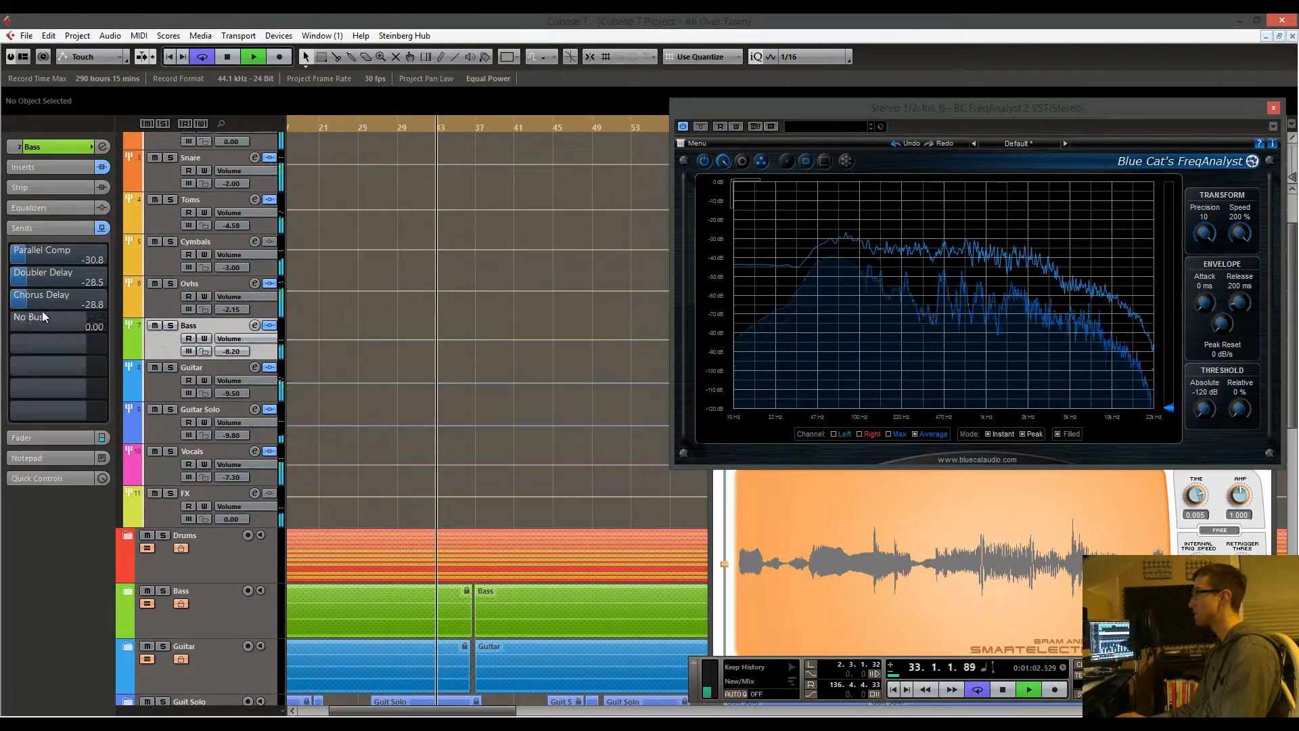
pyautogui.click(102, 229)
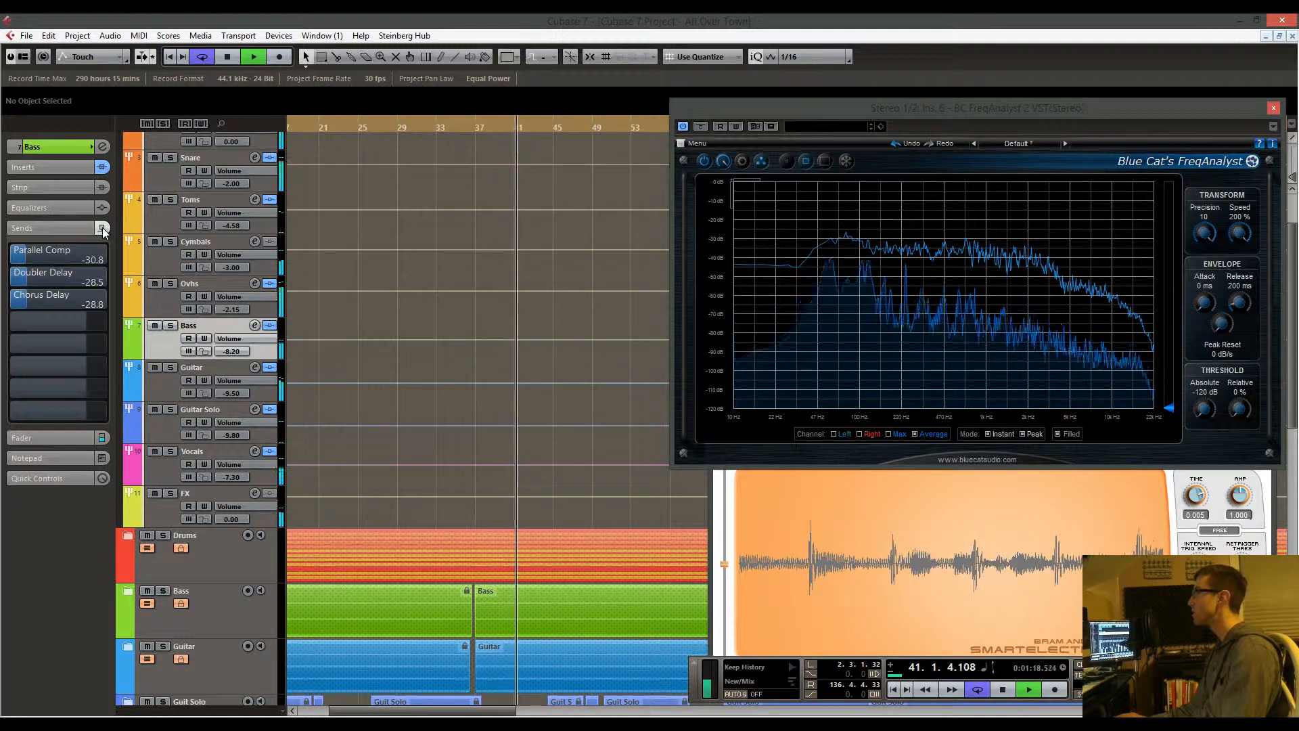
pyautogui.scroll(-2, 85, 305)
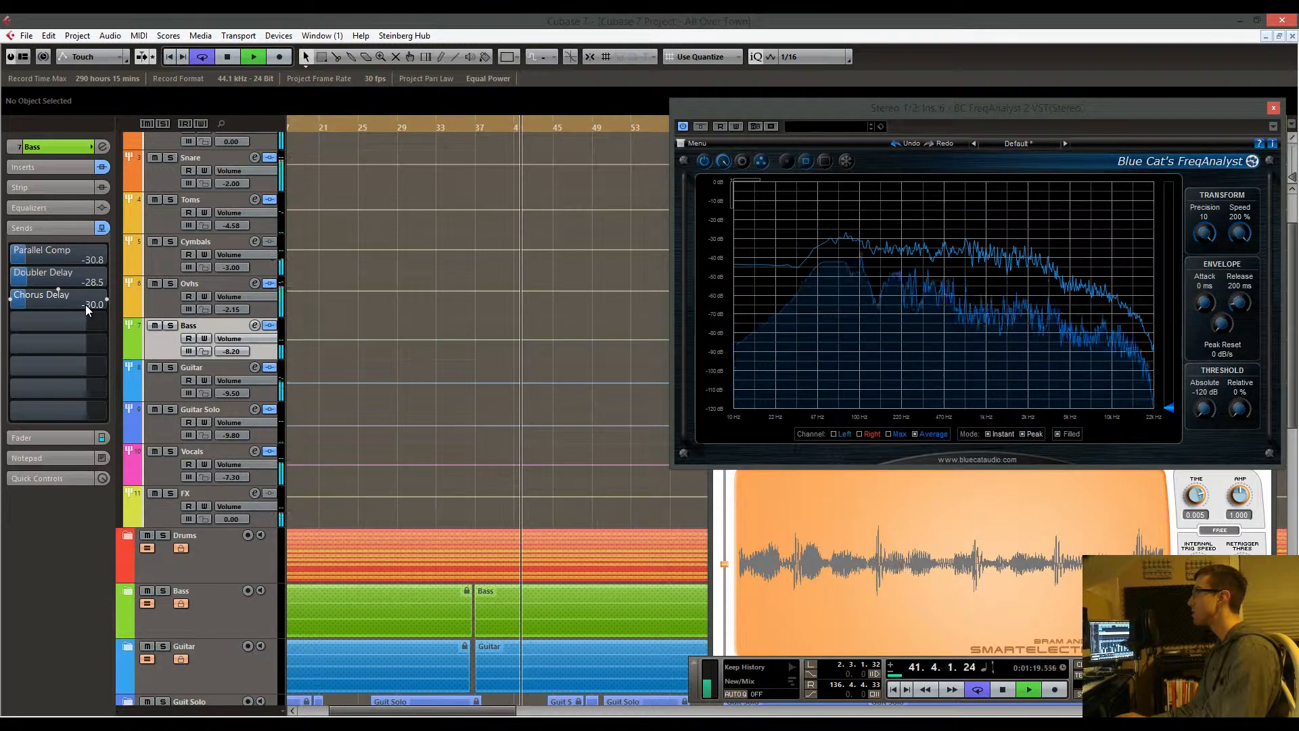
# Compare the full mix with the Bass group's sends bypassed and active and with the group muted and unmuted, and stop playback
pyautogui.click(102, 228)
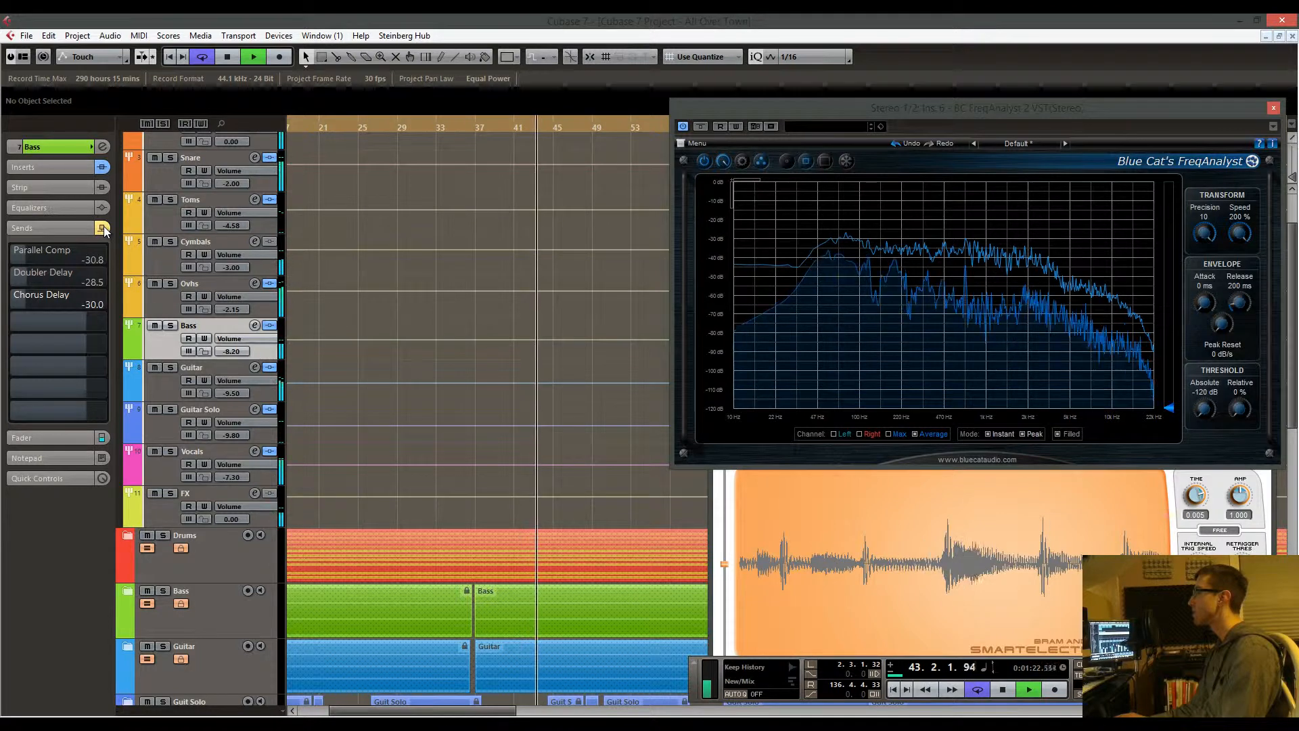
pyautogui.click(102, 228)
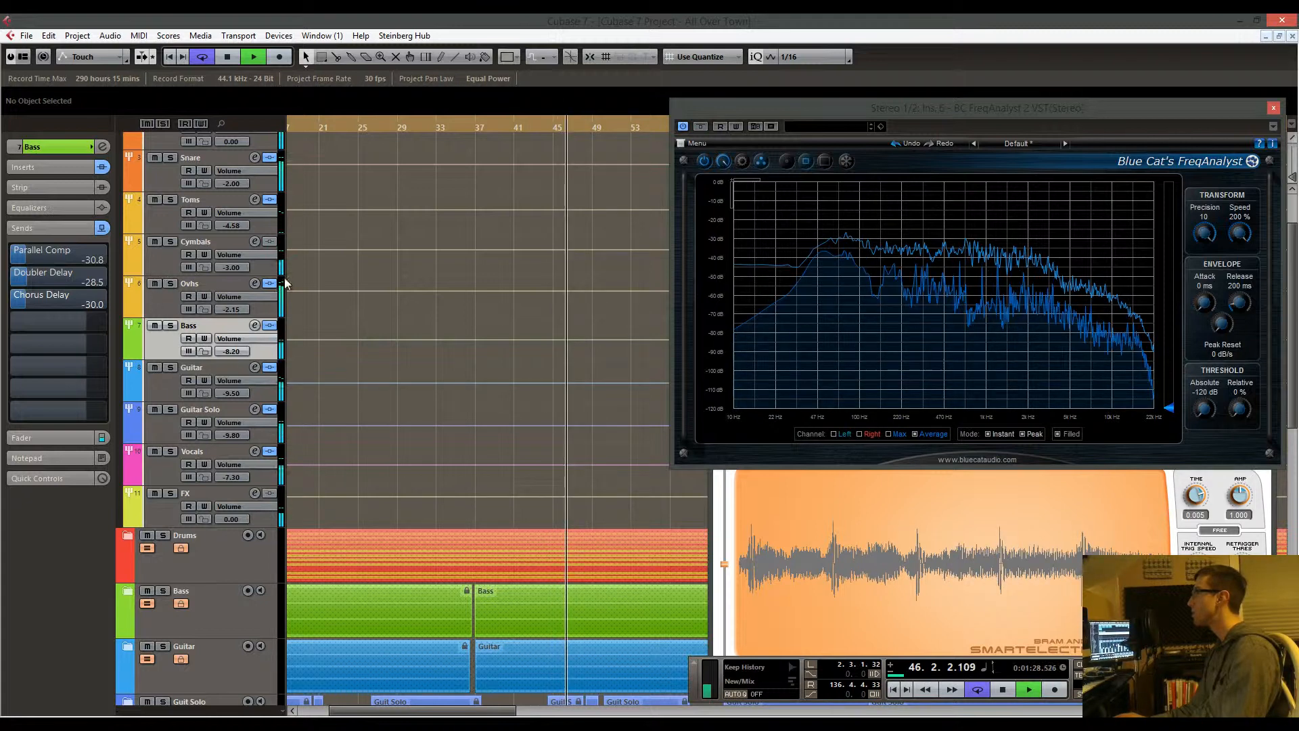
pyautogui.click(154, 325)
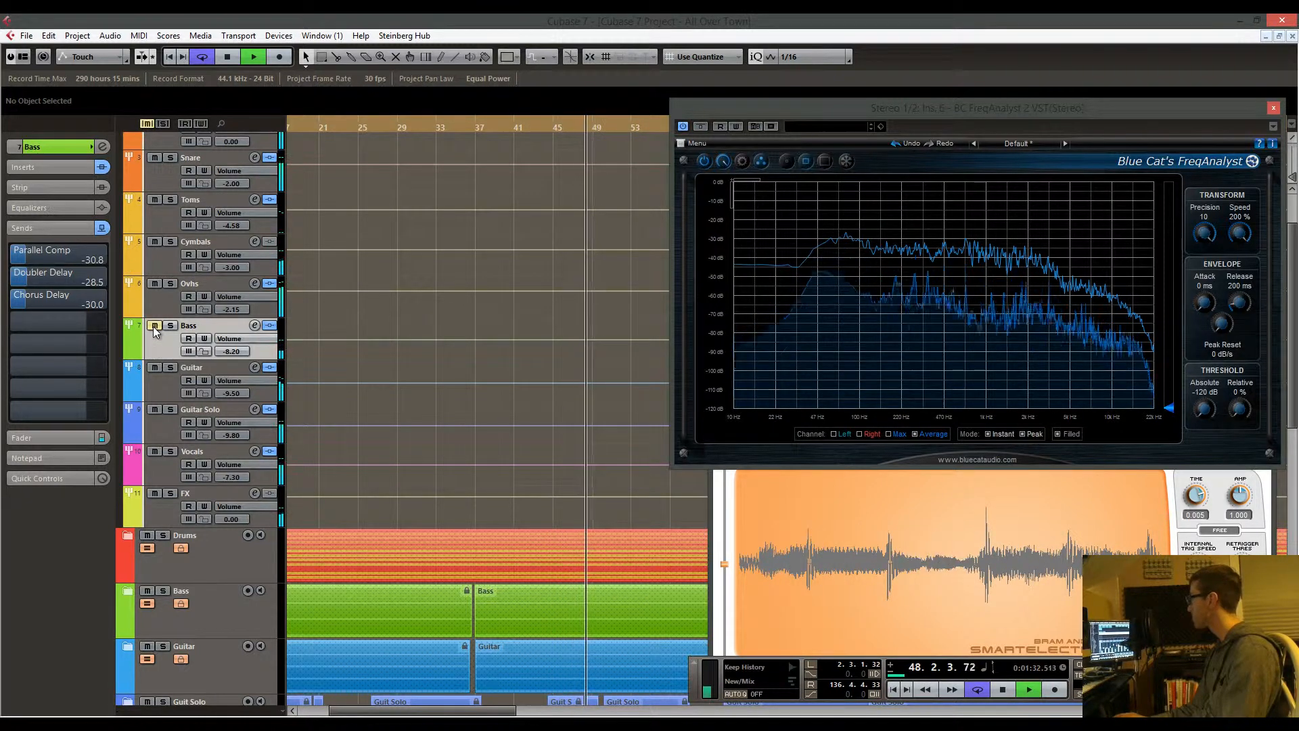
pyautogui.click(155, 325)
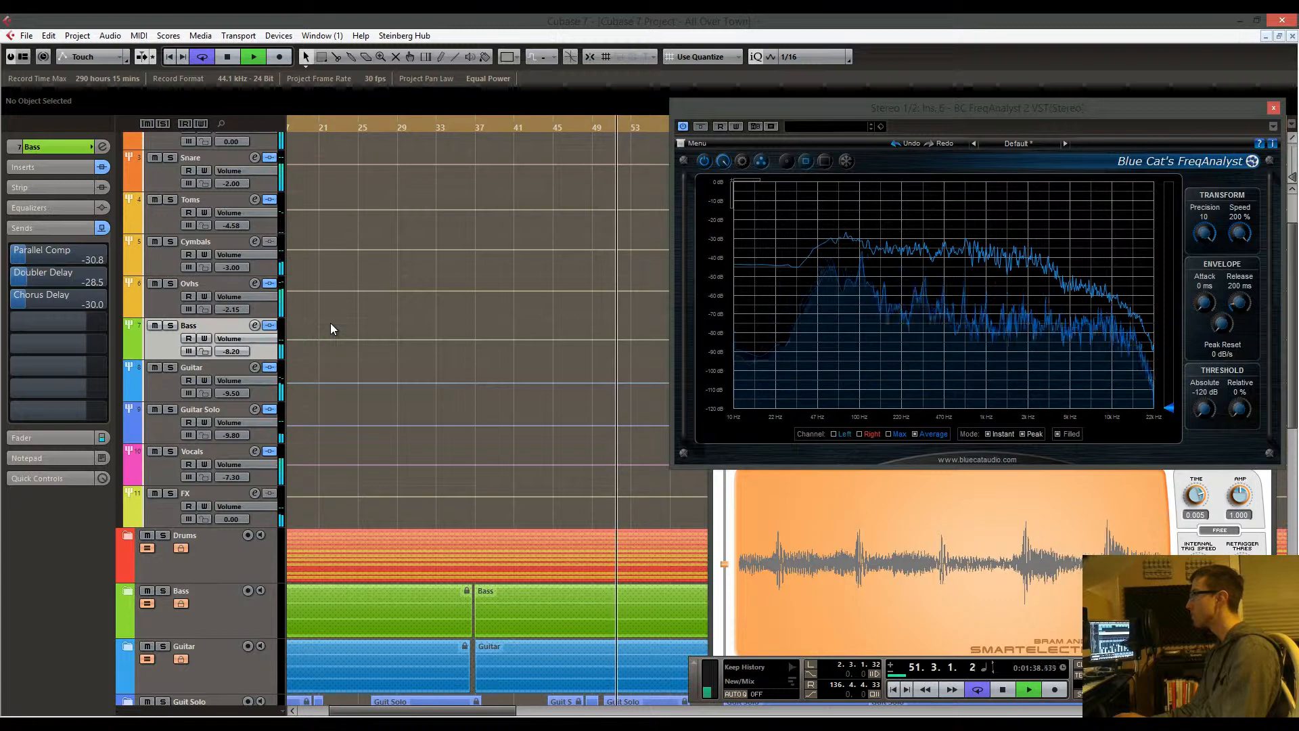
pyautogui.press('space')
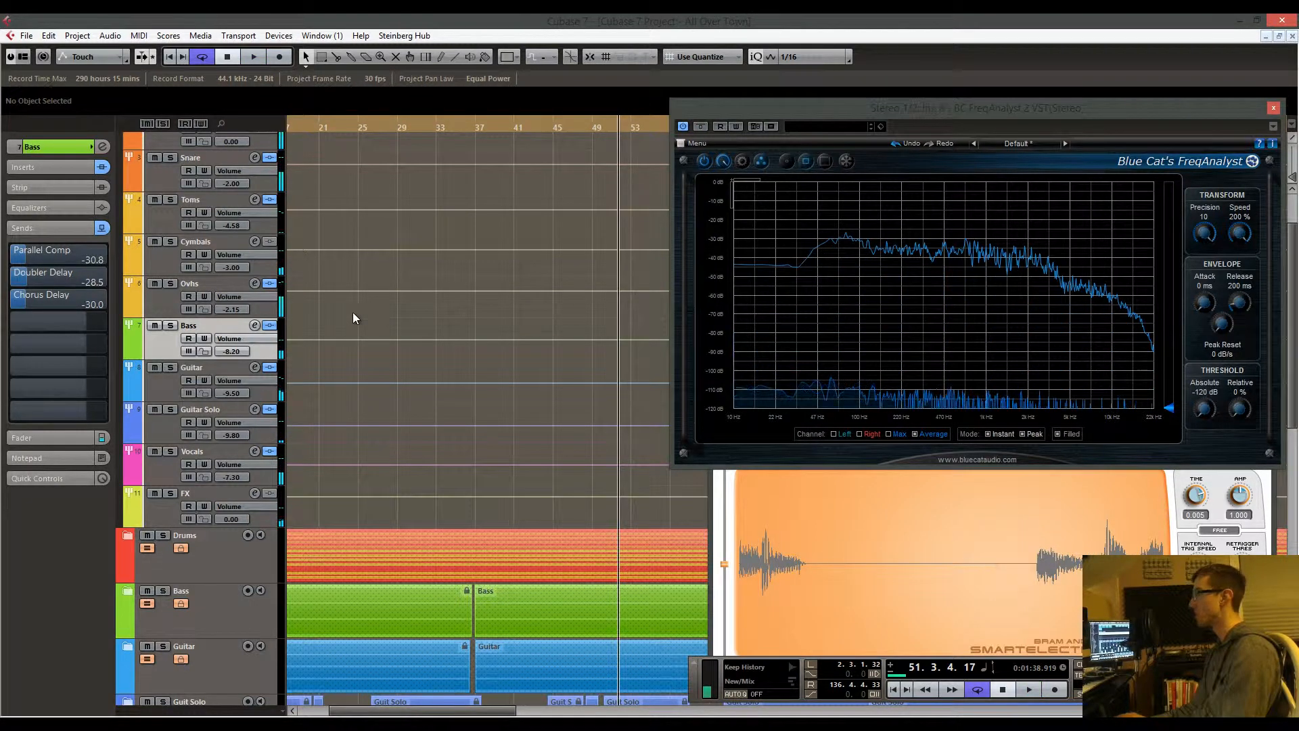
# Solo the Guitar group and move the playhead to around bar 3
pyautogui.scroll(-3, 175, 368)
pyautogui.moveTo(389, 309); pyautogui.dragTo(500, 251)
pyautogui.moveTo(404, 276); pyautogui.dragTo(406, 256)
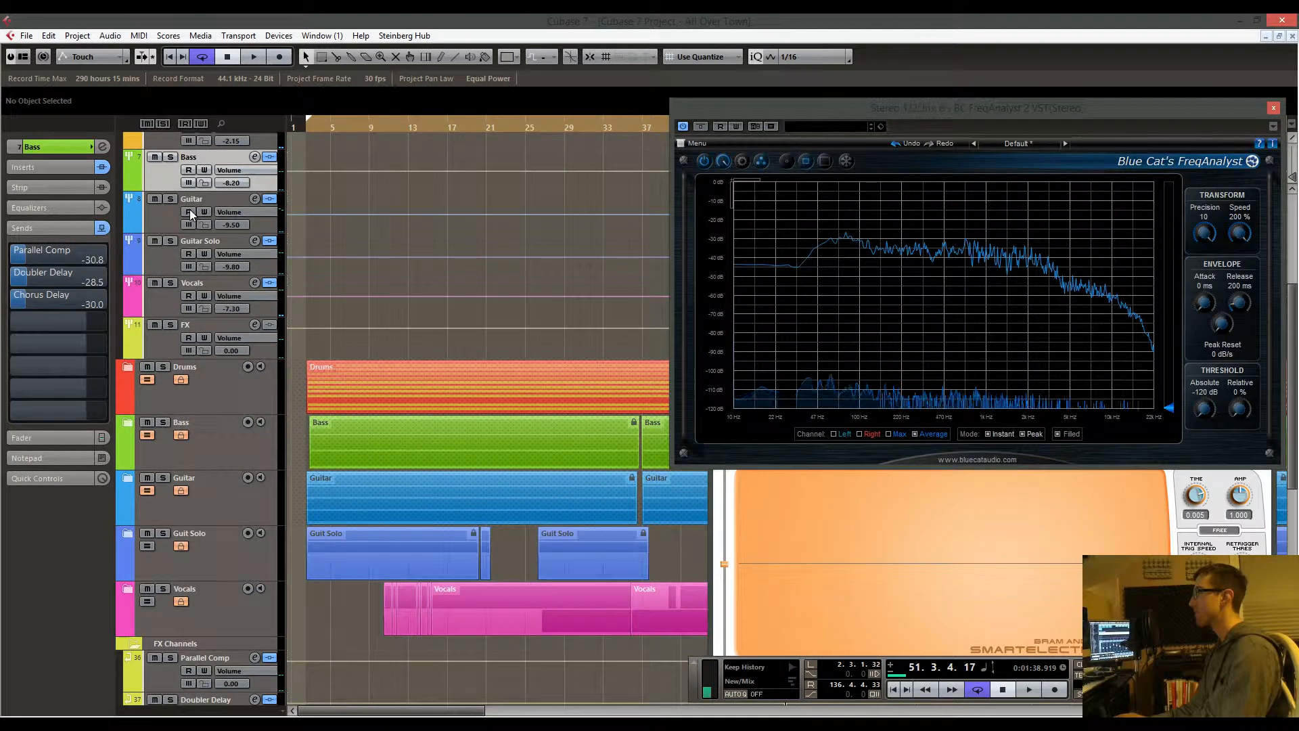
pyautogui.click(170, 198)
pyautogui.moveTo(358, 128); pyautogui.dragTo(316, 129)
pyautogui.click(152, 226)
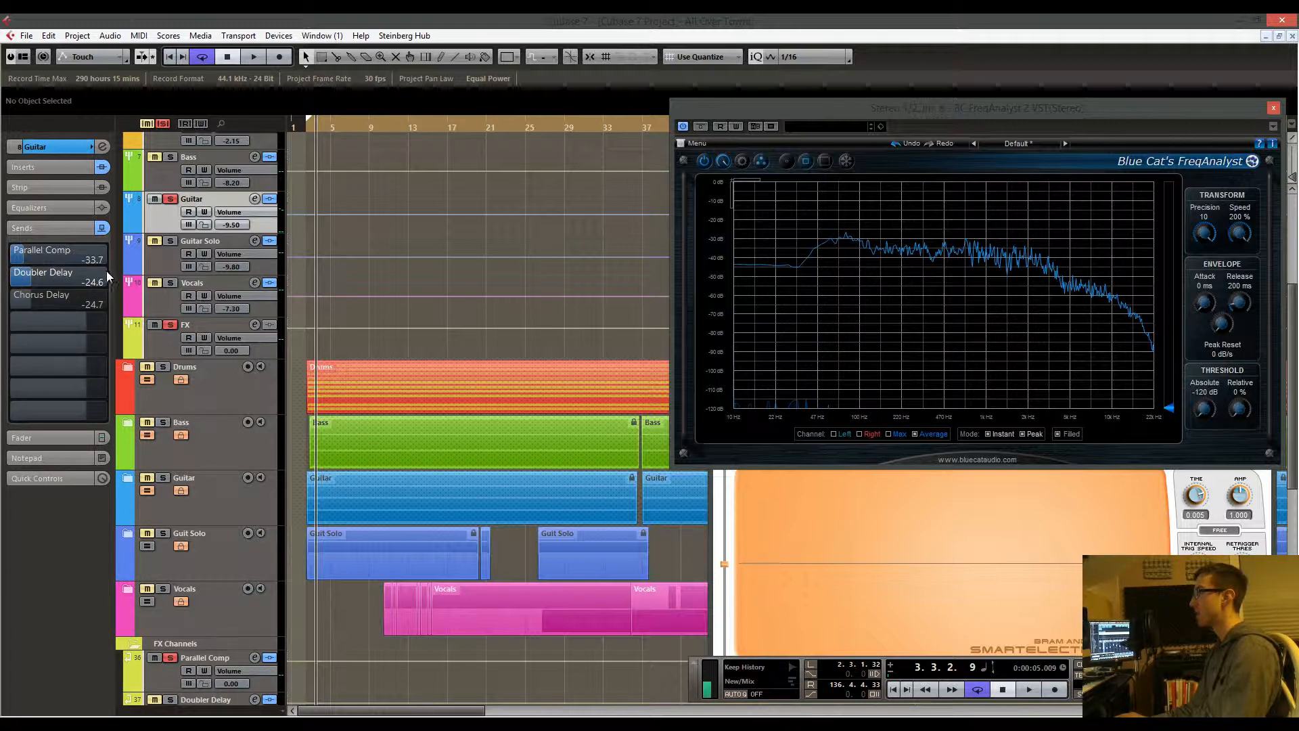
# Check the Vocals group's send settings and reselect the Guitar group
pyautogui.scroll(3, 392, 204)
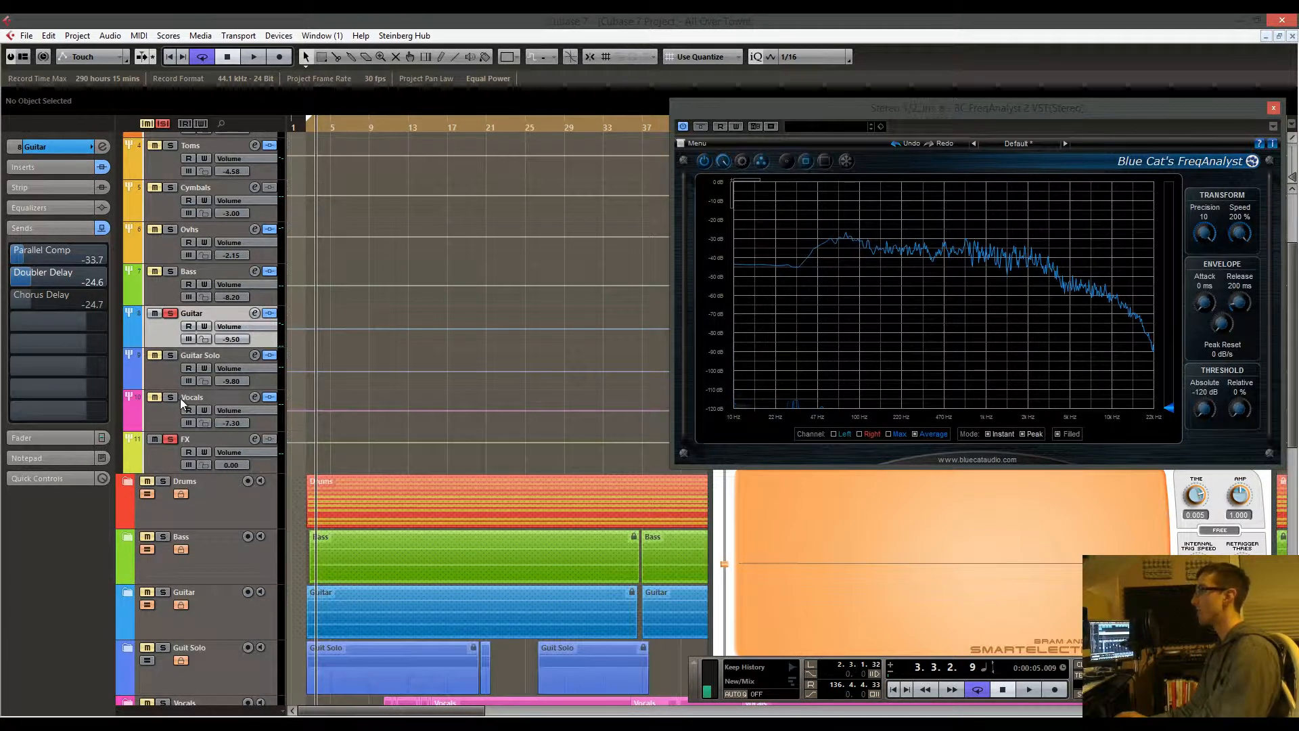
pyautogui.click(174, 416)
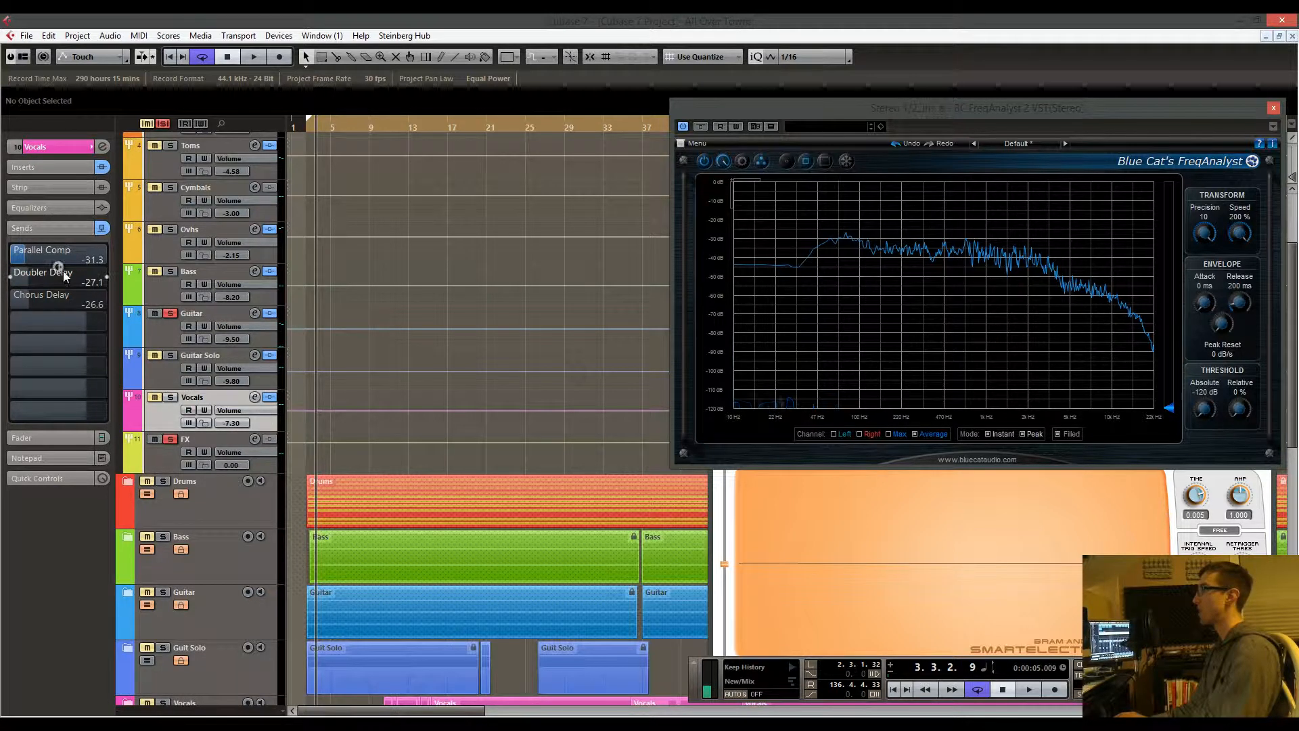
pyautogui.click(165, 330)
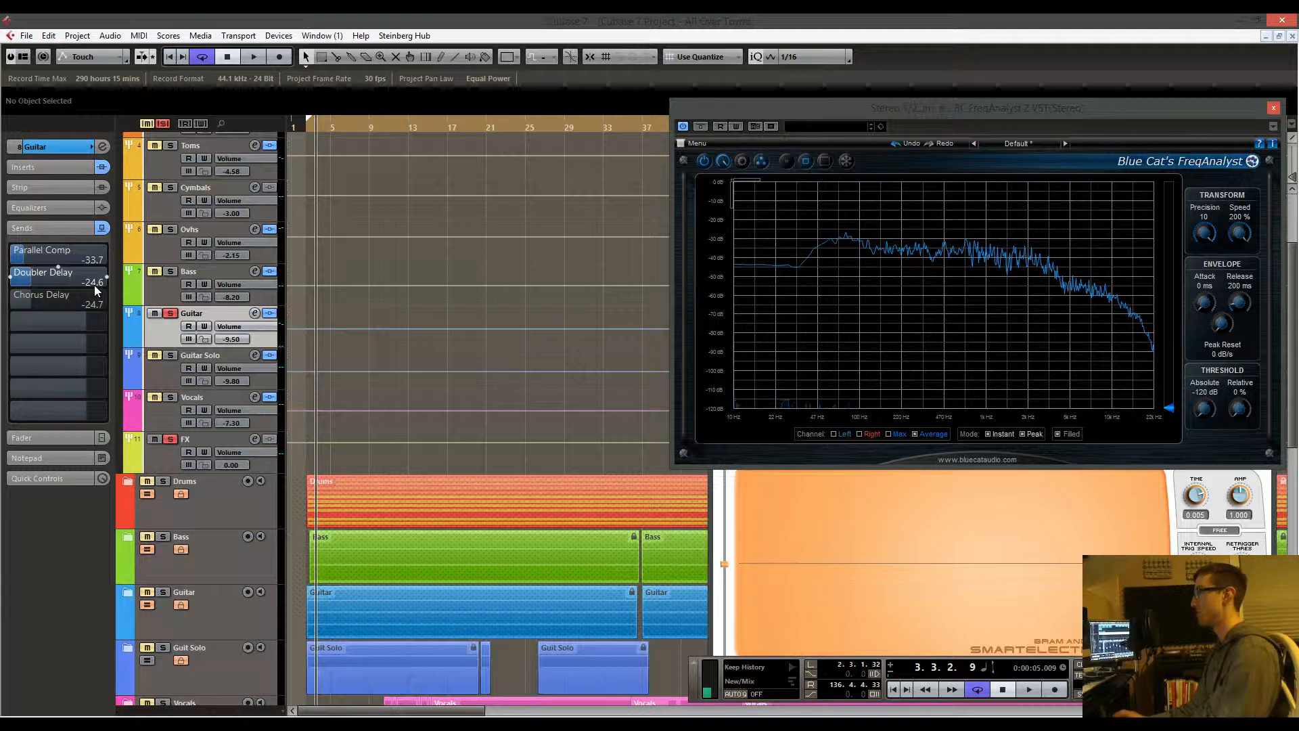
# Play the soloed Guitar group, raise its Doubler Delay send to 0.60 dB to hear the effect, and reduce it to -14.2 dB
pyautogui.press('space')
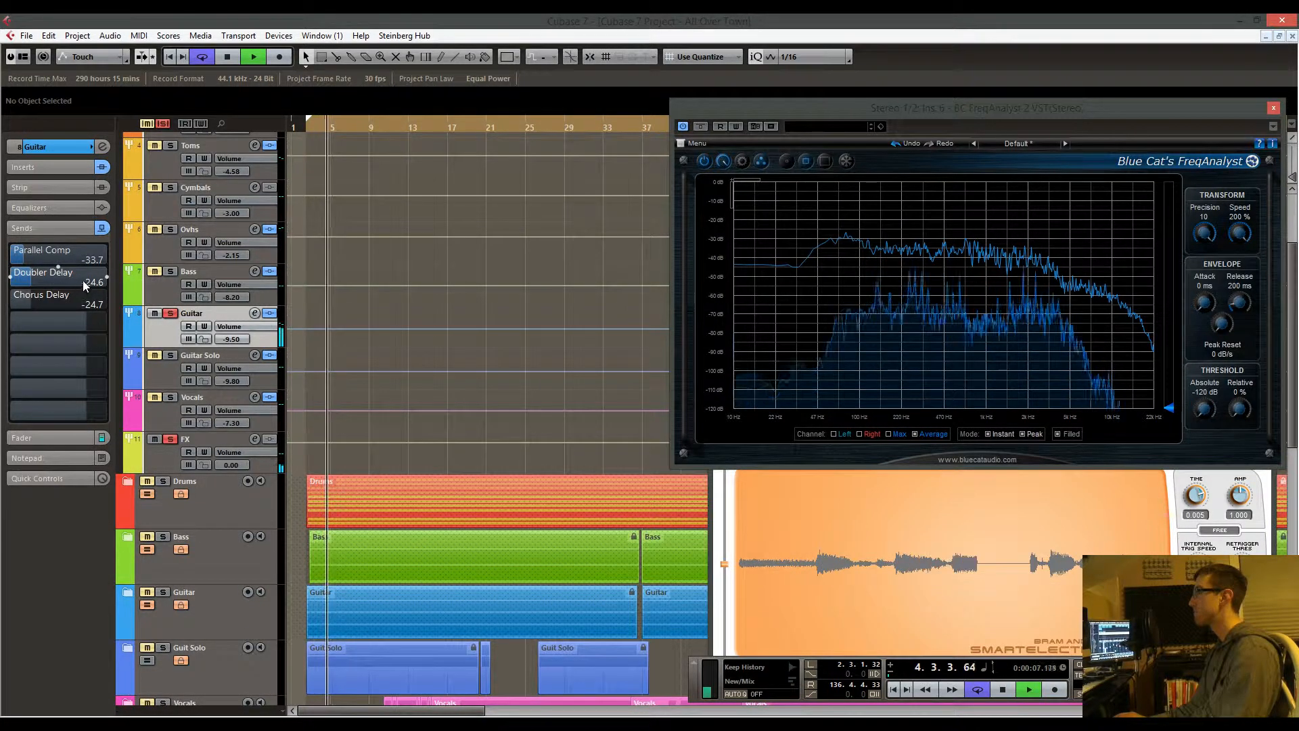
pyautogui.moveTo(78, 279); pyautogui.dragTo(184, 277)
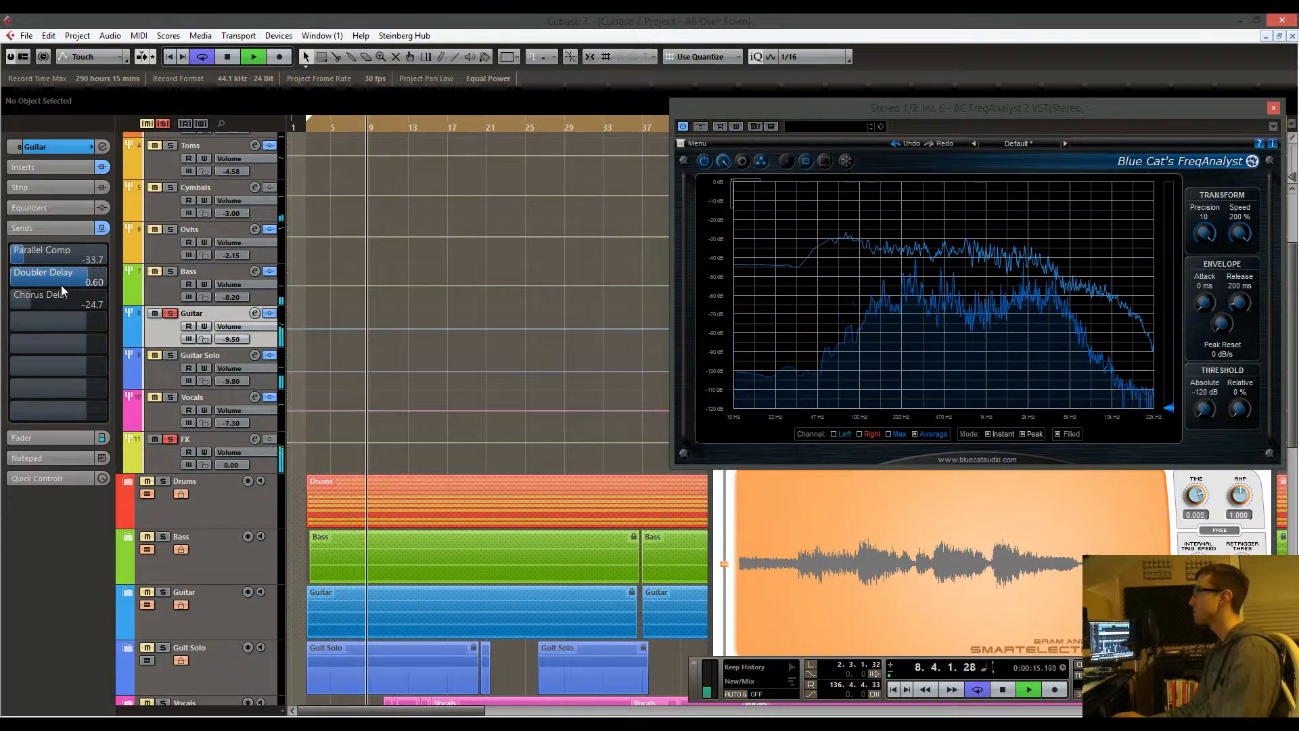
pyautogui.moveTo(98, 291); pyautogui.dragTo(68, 282)
pyautogui.scroll(-5, 344, 303)
pyautogui.scroll(5, 345, 303)
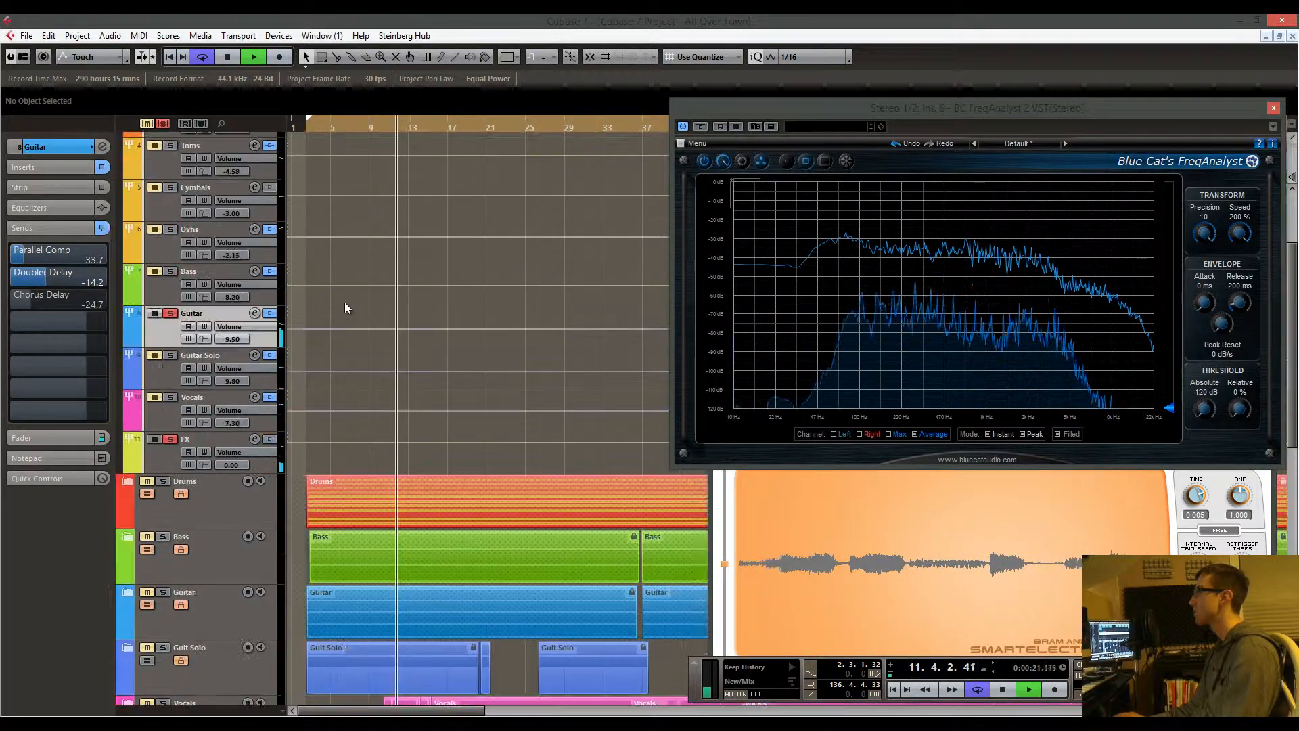
pyautogui.scroll(3, 343, 308)
pyautogui.press('space')
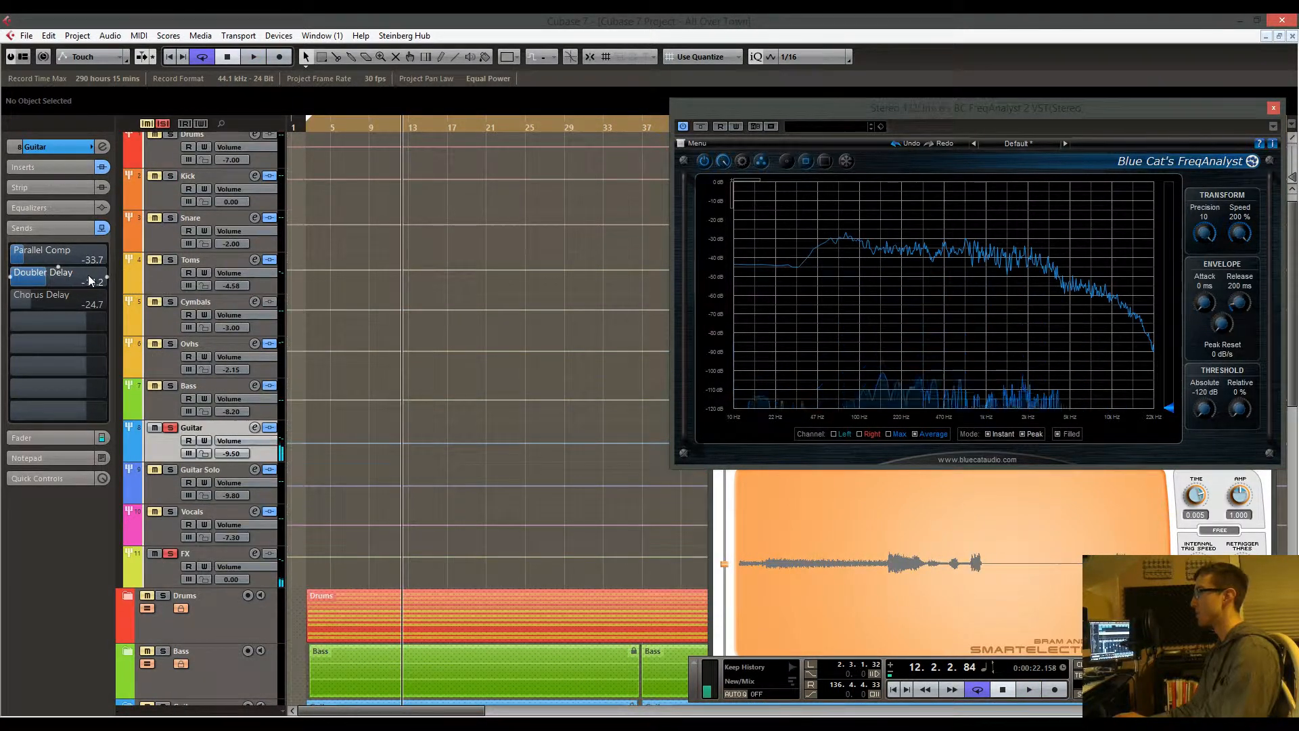
# Audition the Guitar group's Doubler Delay send at -2.00 dB and bring it down to -20.2 dB
pyautogui.moveTo(87, 282); pyautogui.dragTo(120, 281)
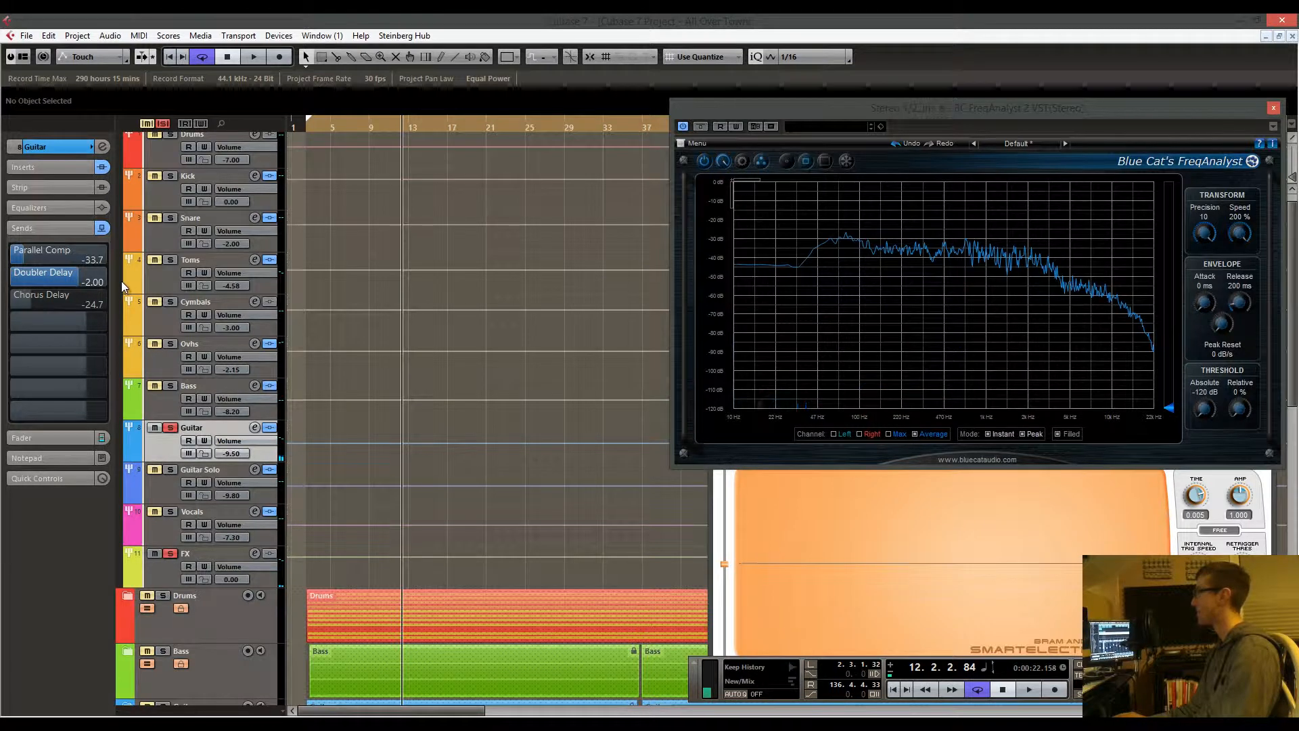
pyautogui.press('space')
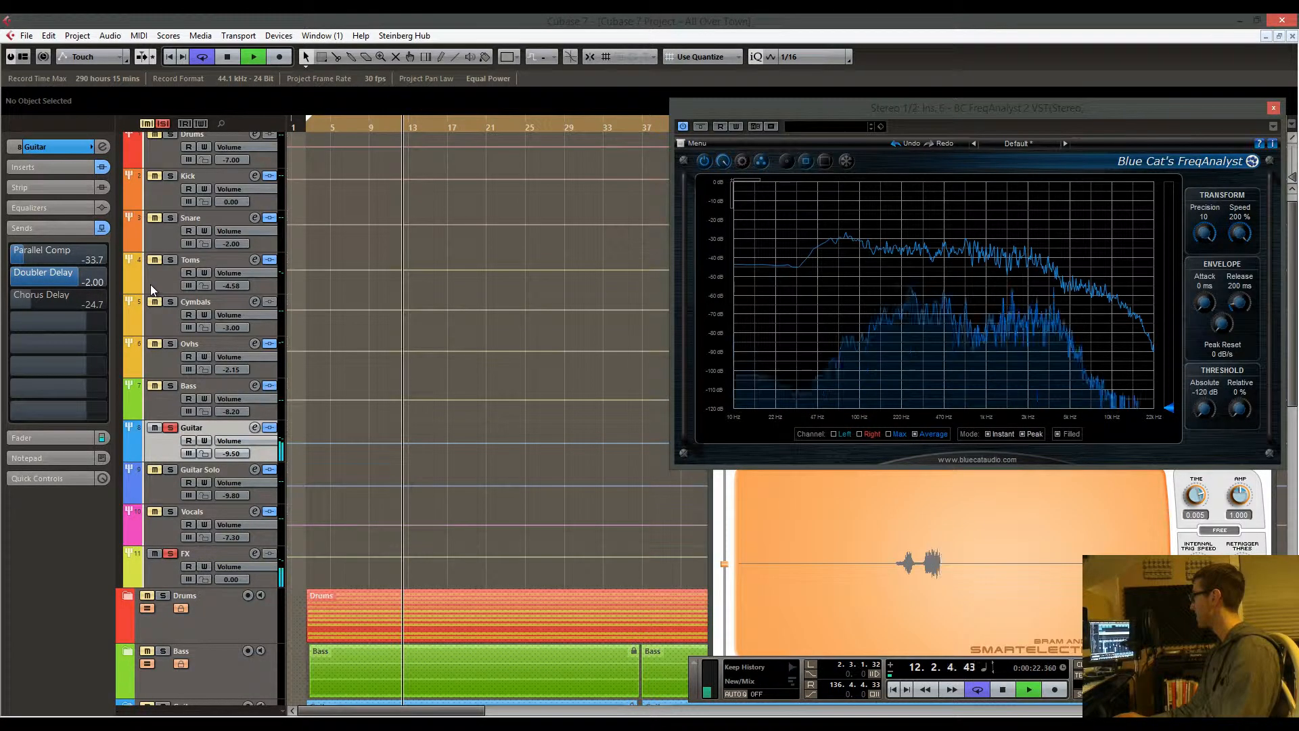
pyautogui.moveTo(95, 281); pyautogui.dragTo(42, 286)
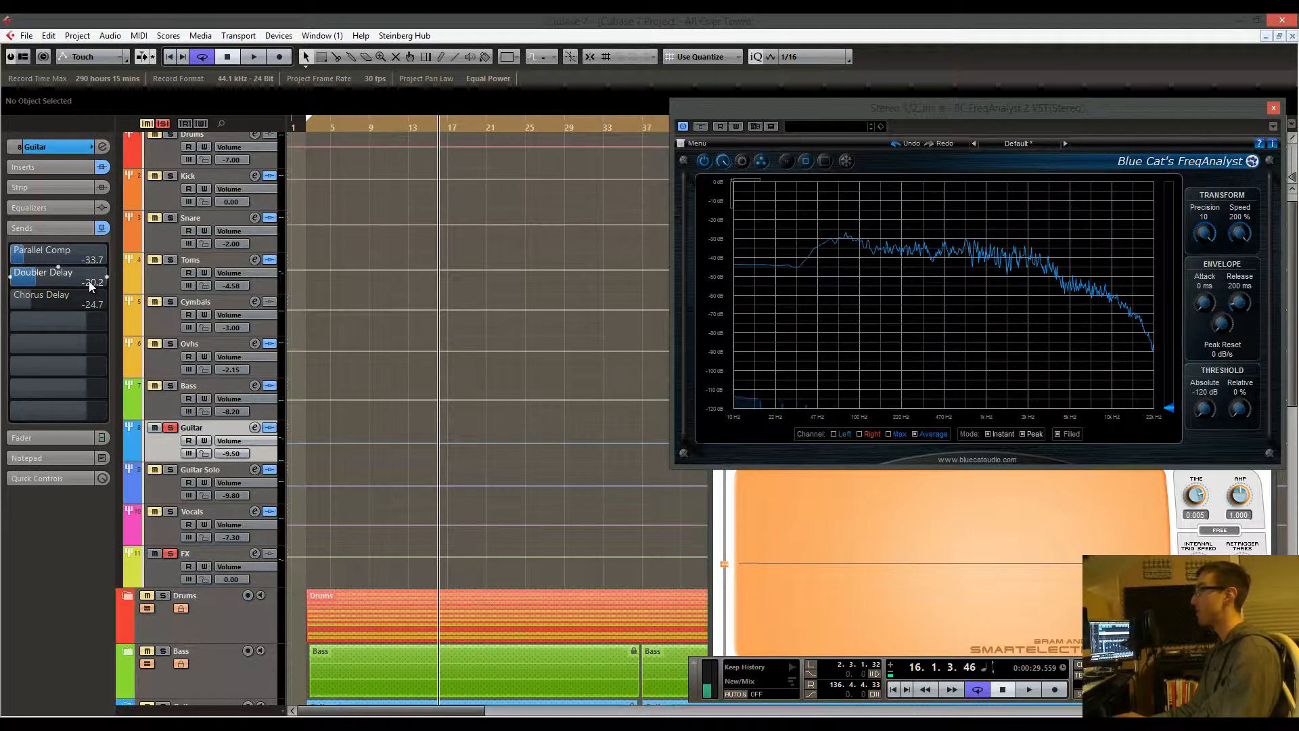
# Play the soloed Guitar group from around bar 9 and set its Doubler Delay send to -25.0 dB, comparing it off and on
pyautogui.click(374, 126)
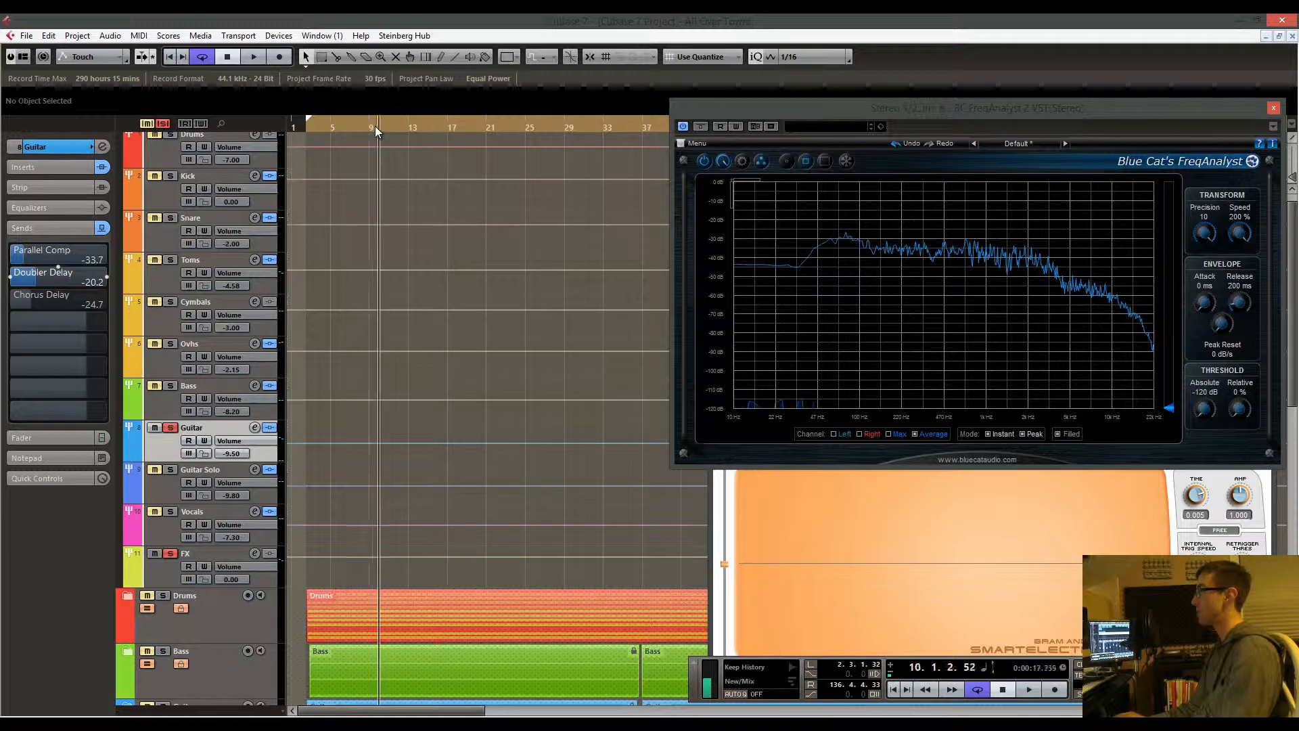
pyautogui.scroll(-1, 381, 208)
pyautogui.scroll(-4, 377, 287)
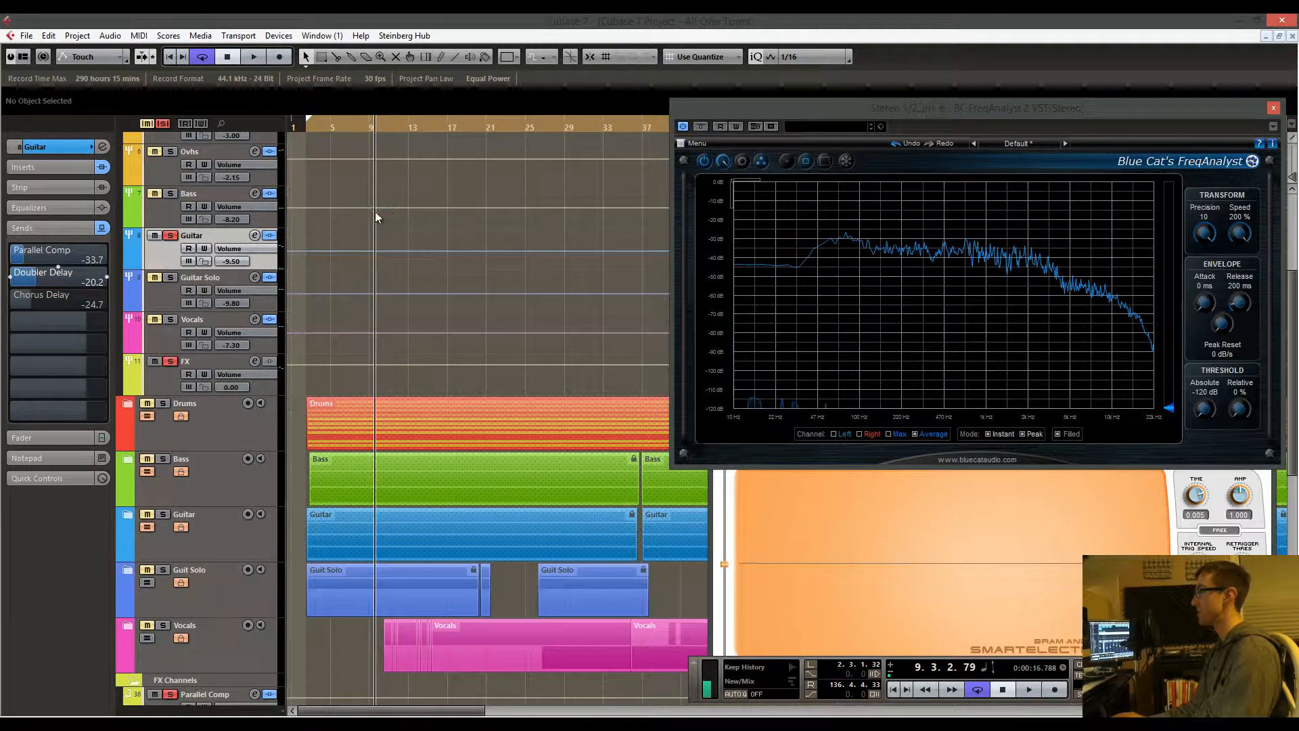
pyautogui.press('space')
pyautogui.scroll(-3, 91, 281)
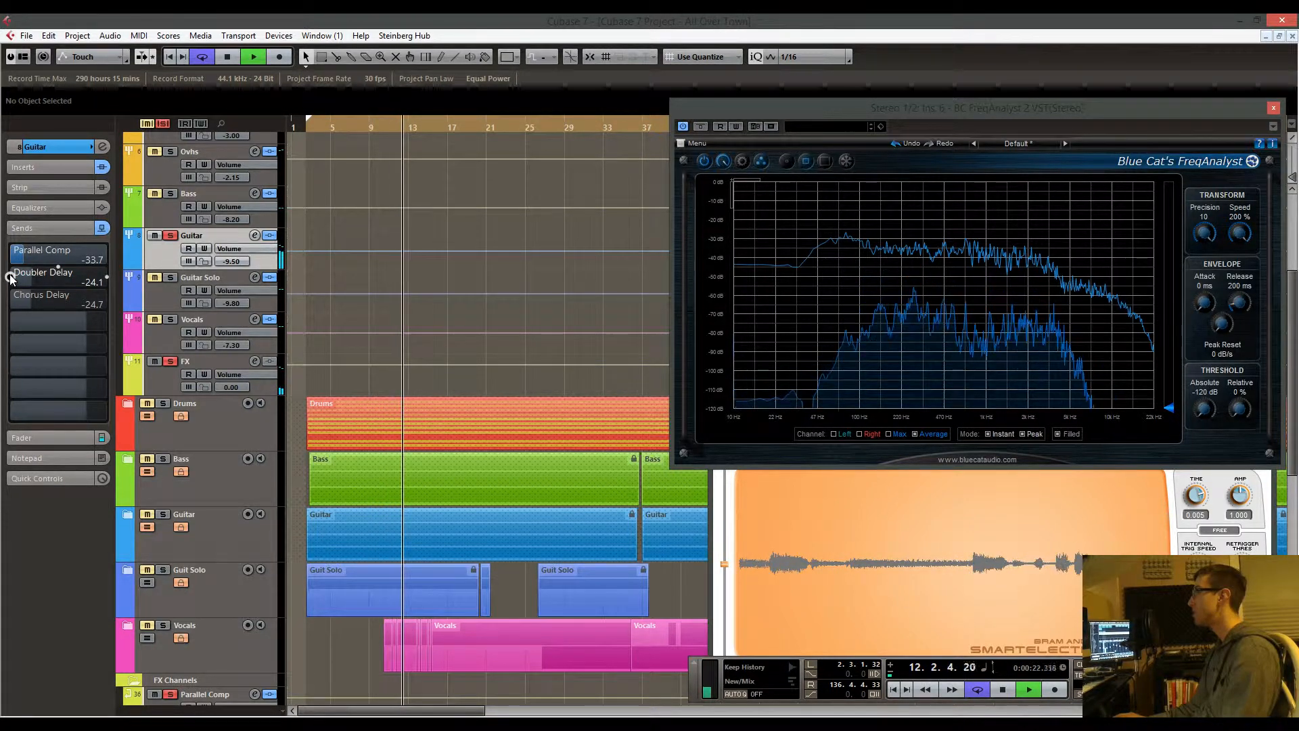
pyautogui.scroll(-2, 66, 280)
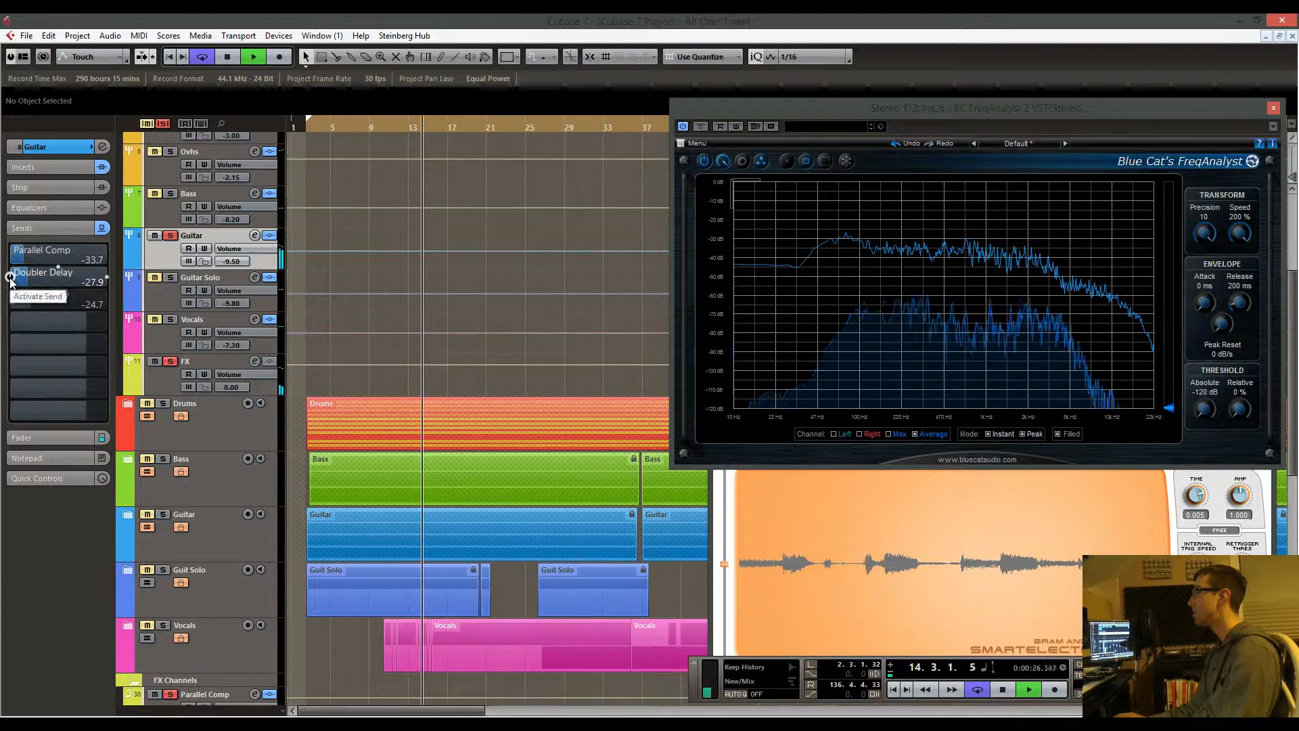
pyautogui.scroll(2, 77, 279)
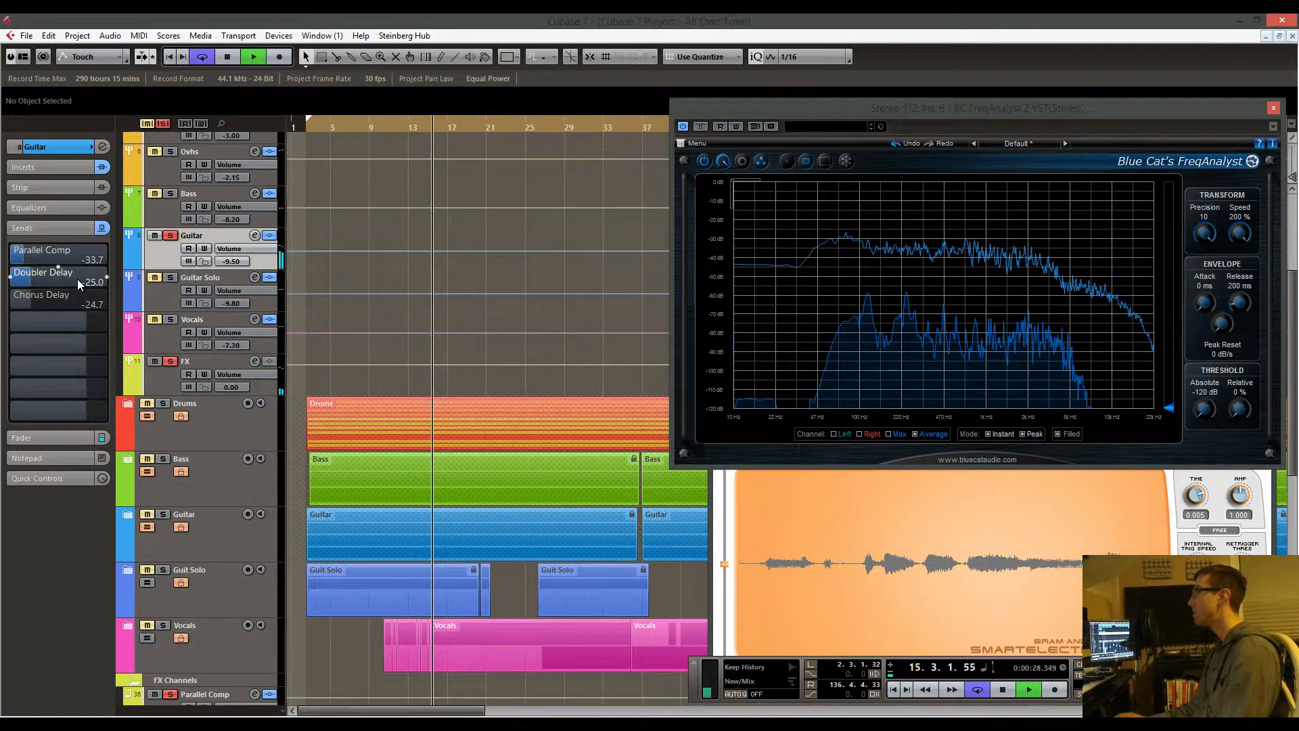
pyautogui.click(10, 278)
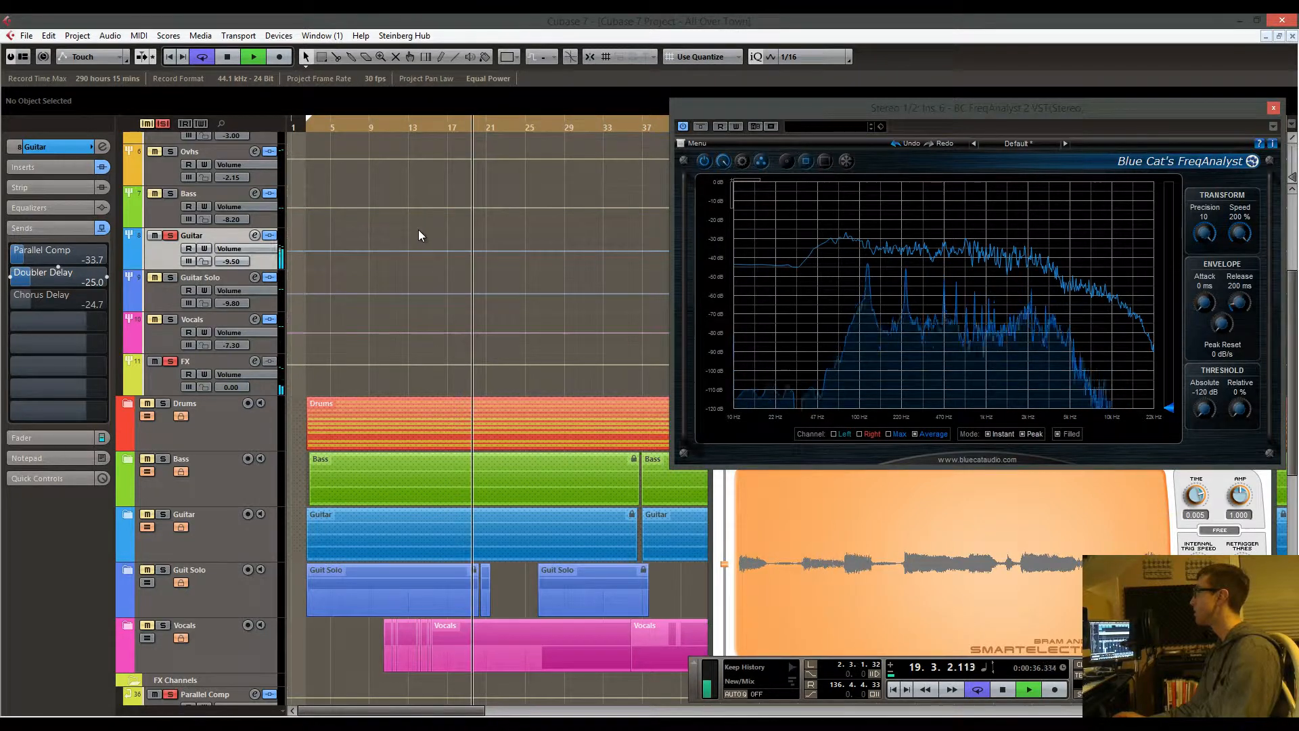
# Play the soloed Guitar group from around bar 4 with its Chorus Delay send enabled and raised to -6.16 dB
pyautogui.press('space')
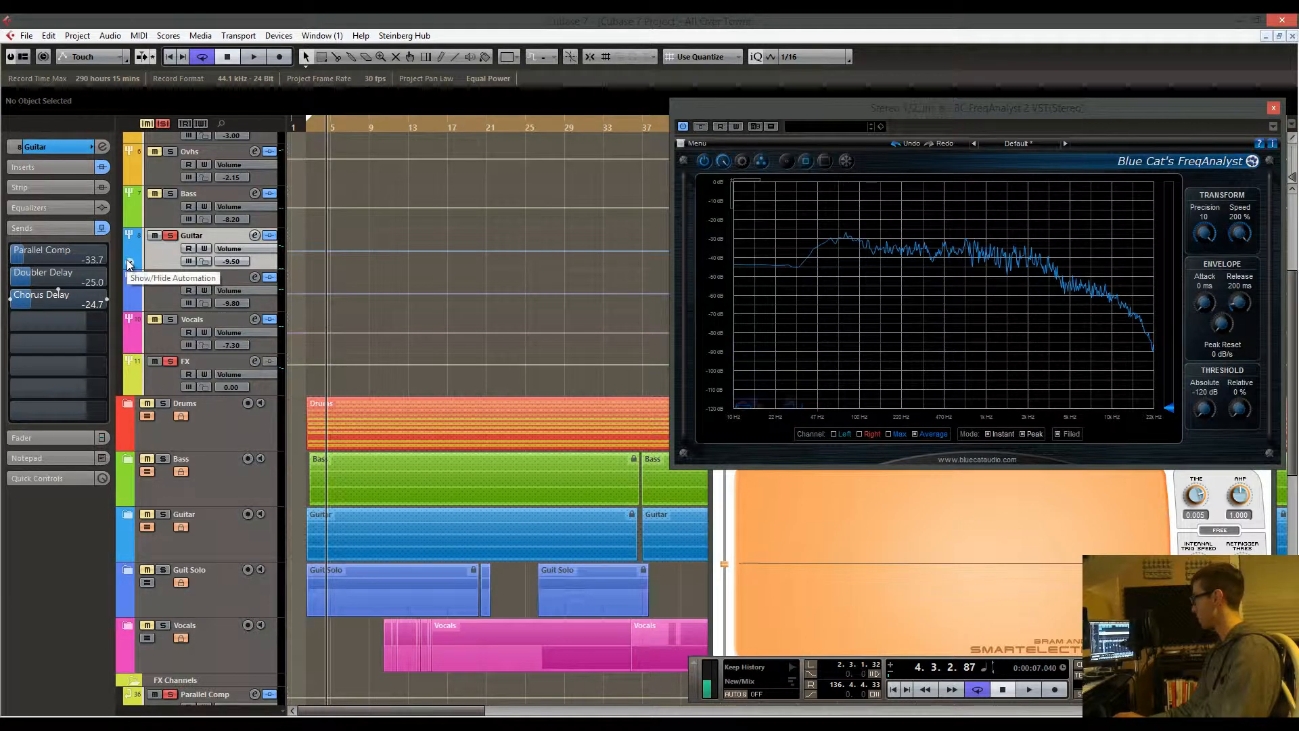
pyautogui.press('space')
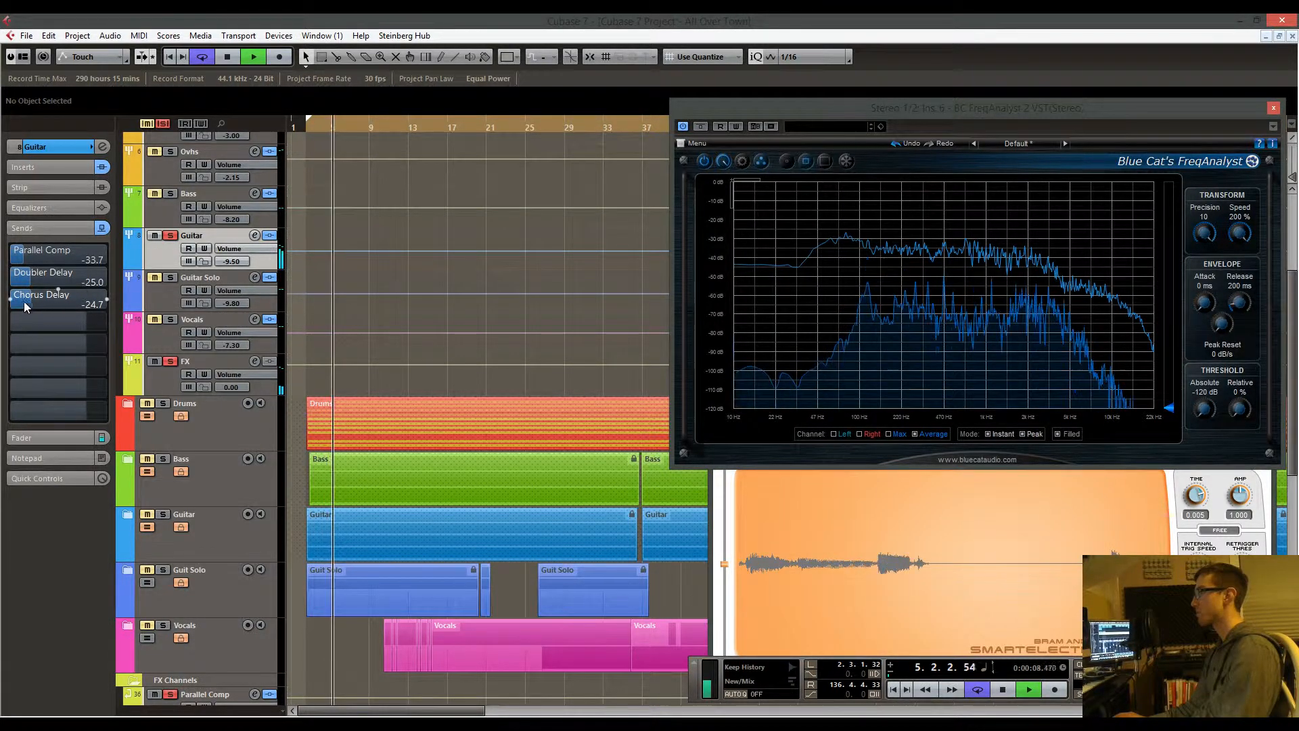
pyautogui.moveTo(23, 302); pyautogui.dragTo(99, 302)
pyautogui.press('space')
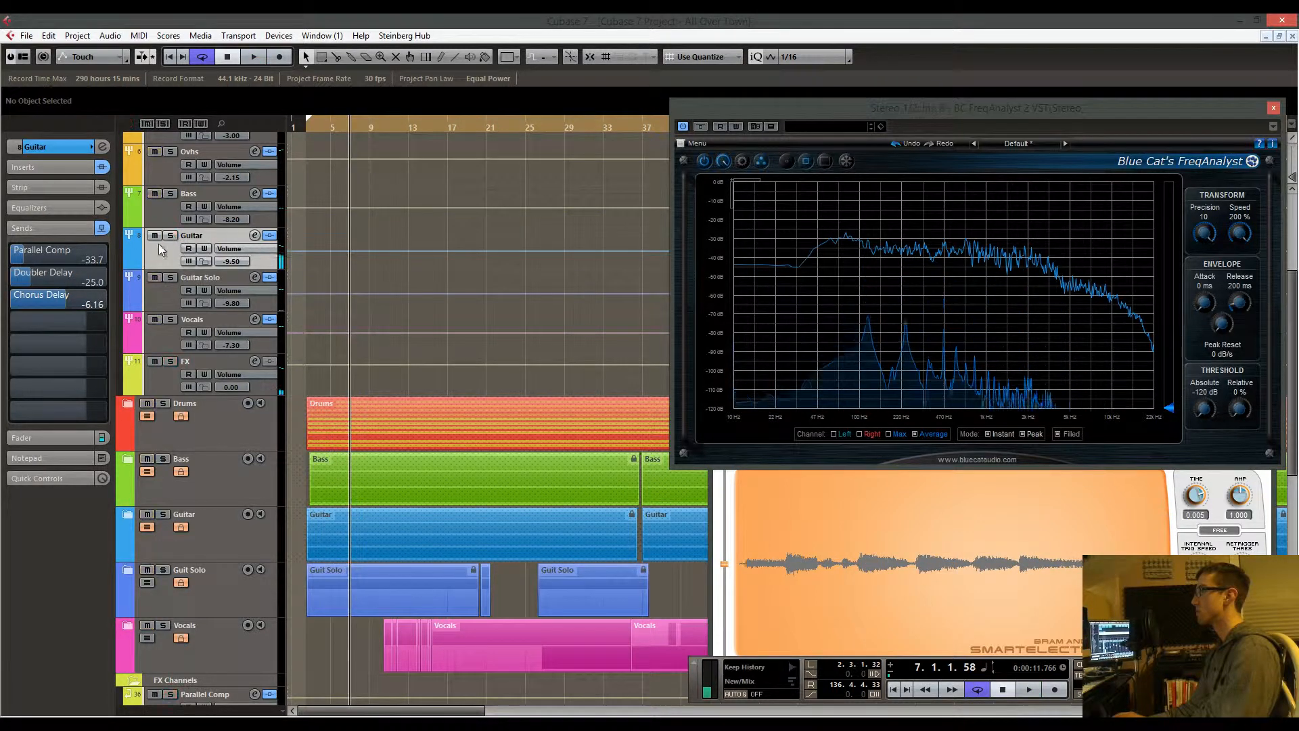
pyautogui.click(170, 235)
pyautogui.press('space')
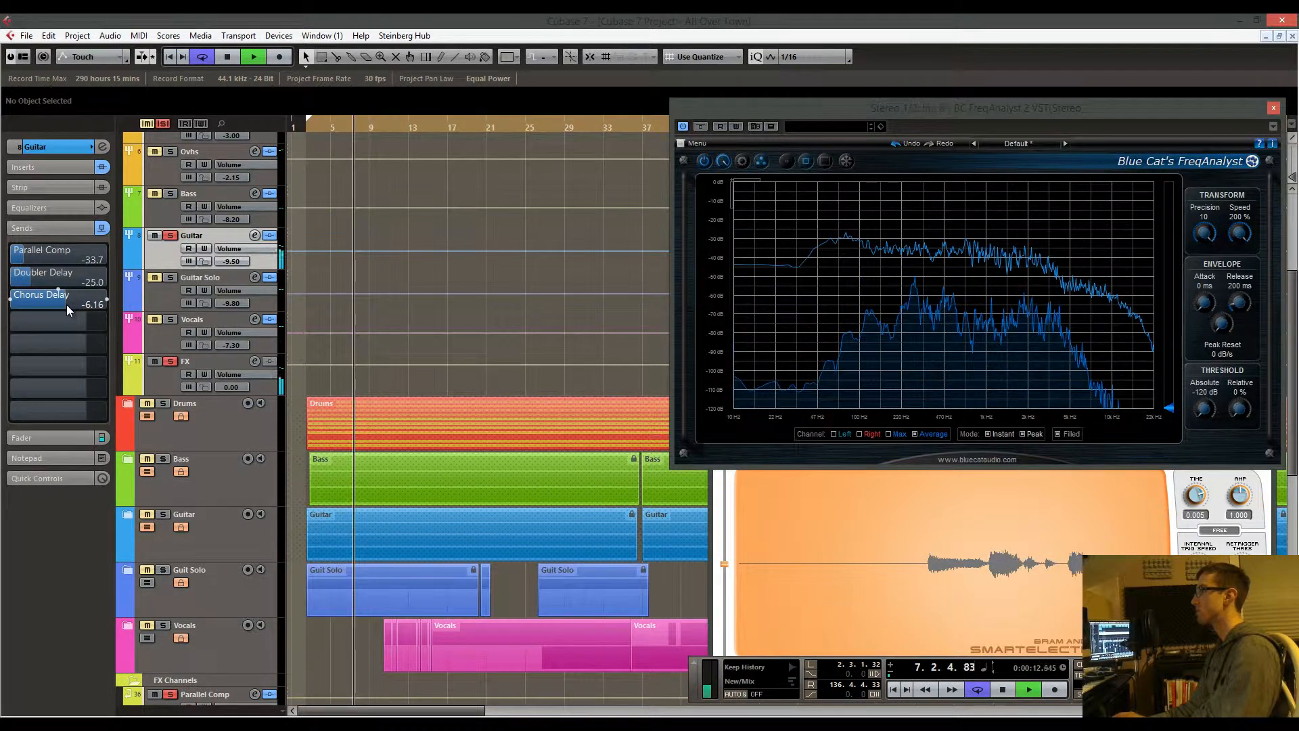
# Lower the Guitar group's Chorus Delay send to -28.0 dB and unsolo the group to hear the full mix
pyautogui.moveTo(66, 305); pyautogui.dragTo(38, 304)
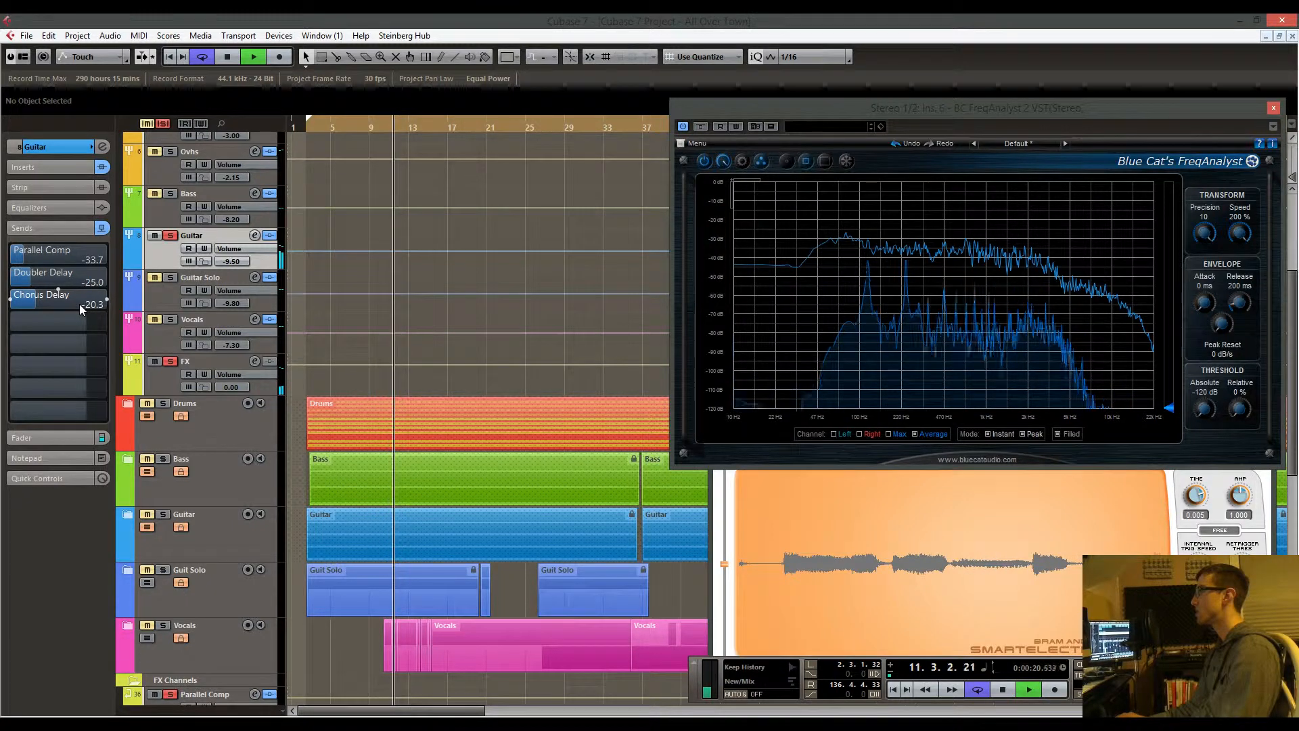
pyautogui.scroll(-5, 80, 303)
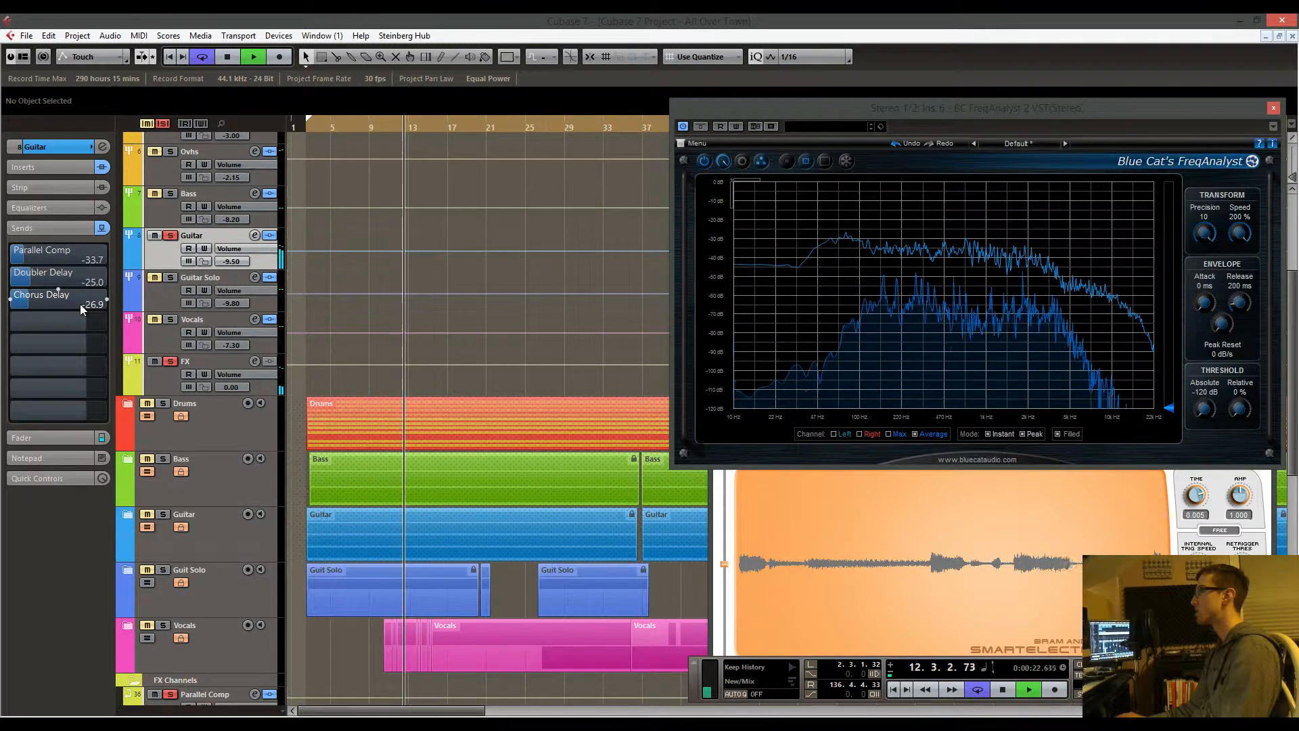
pyautogui.scroll(-2, 80, 303)
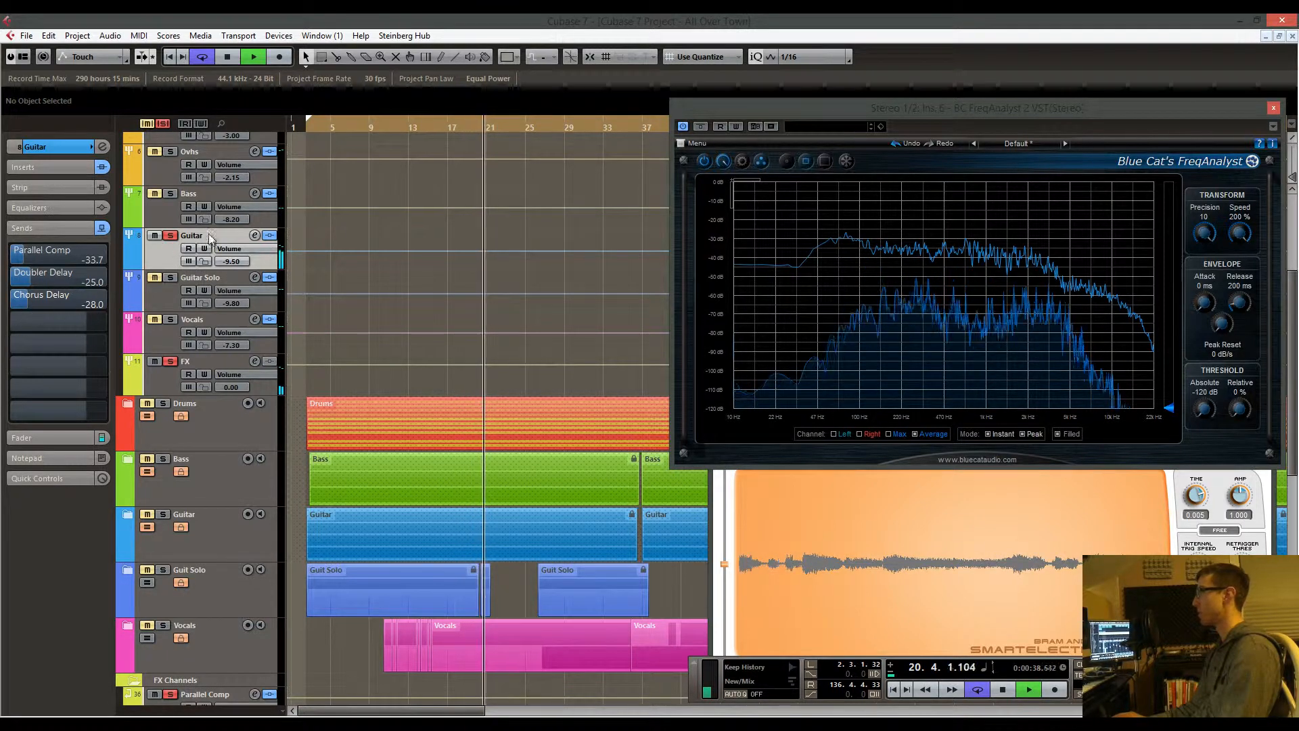
pyautogui.click(170, 236)
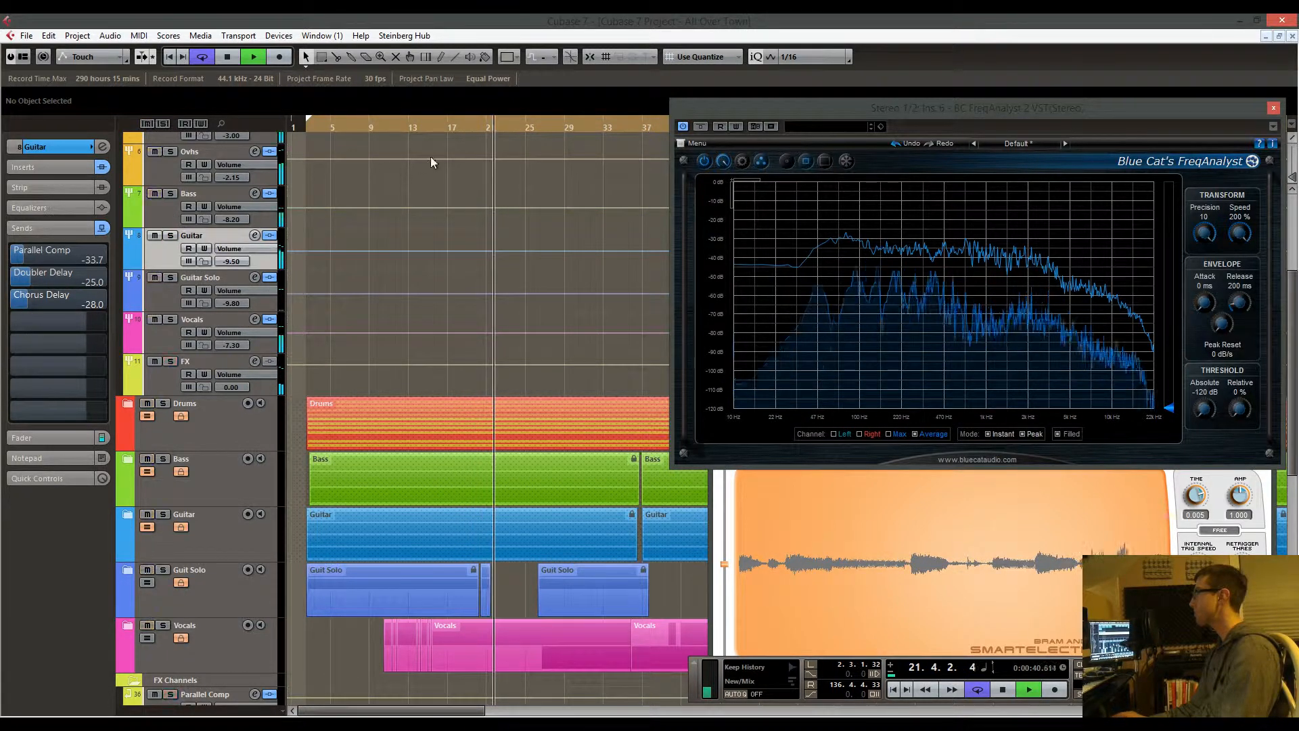
# Compare the Guitar group's Doubler Delay send off and on in the full mix, and all its sends bypassed and active while soloed
pyautogui.click(11, 277)
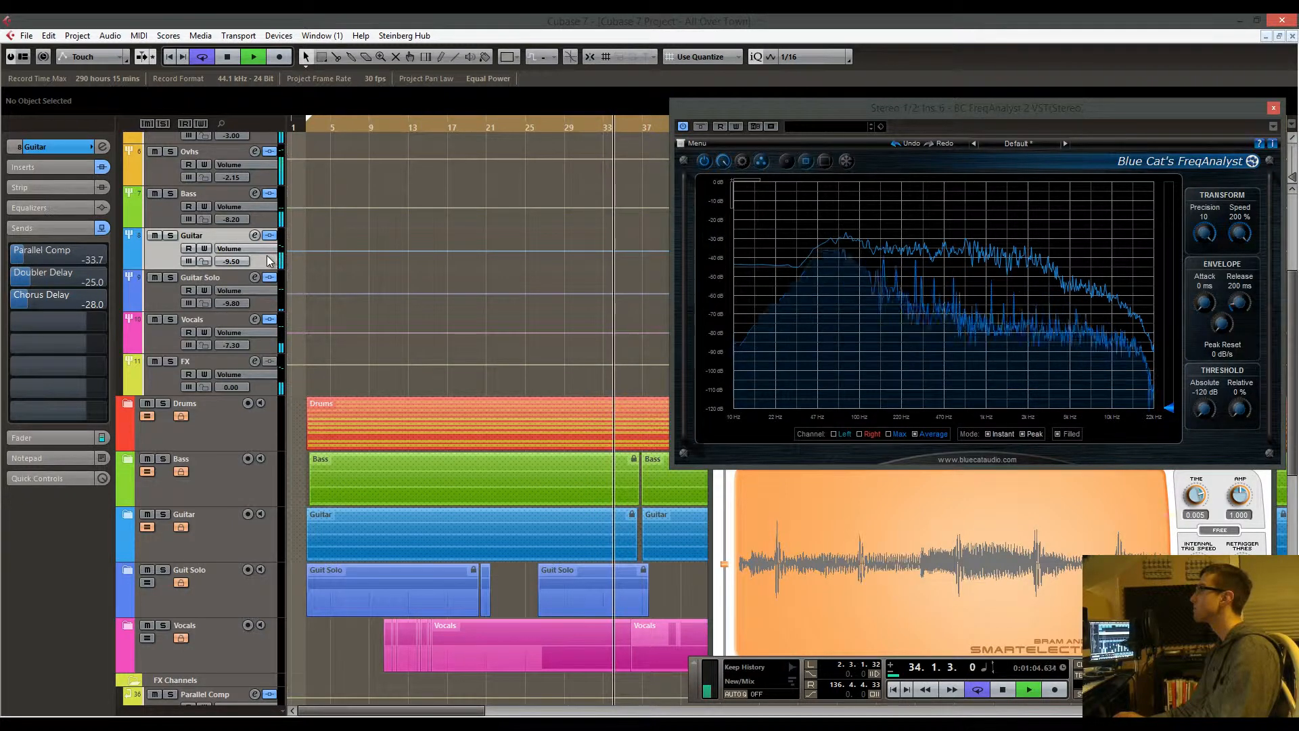
pyautogui.click(170, 235)
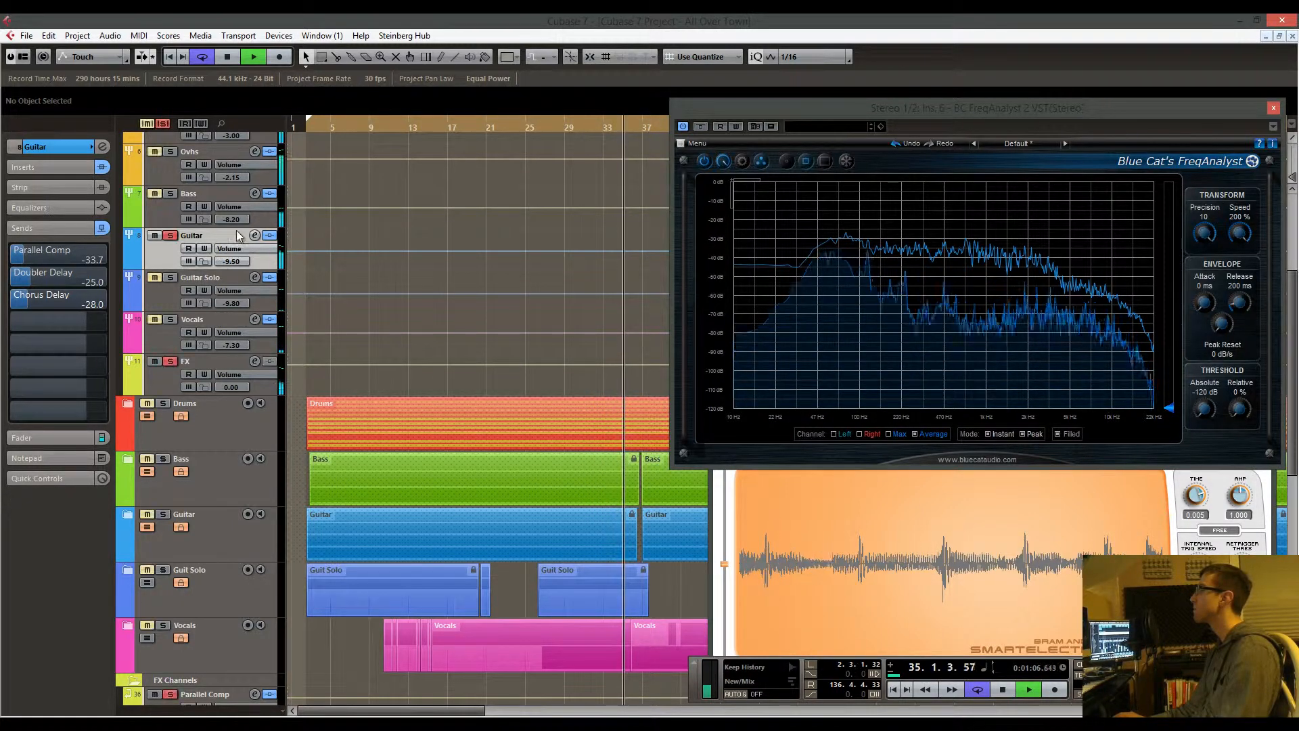
pyautogui.click(102, 228)
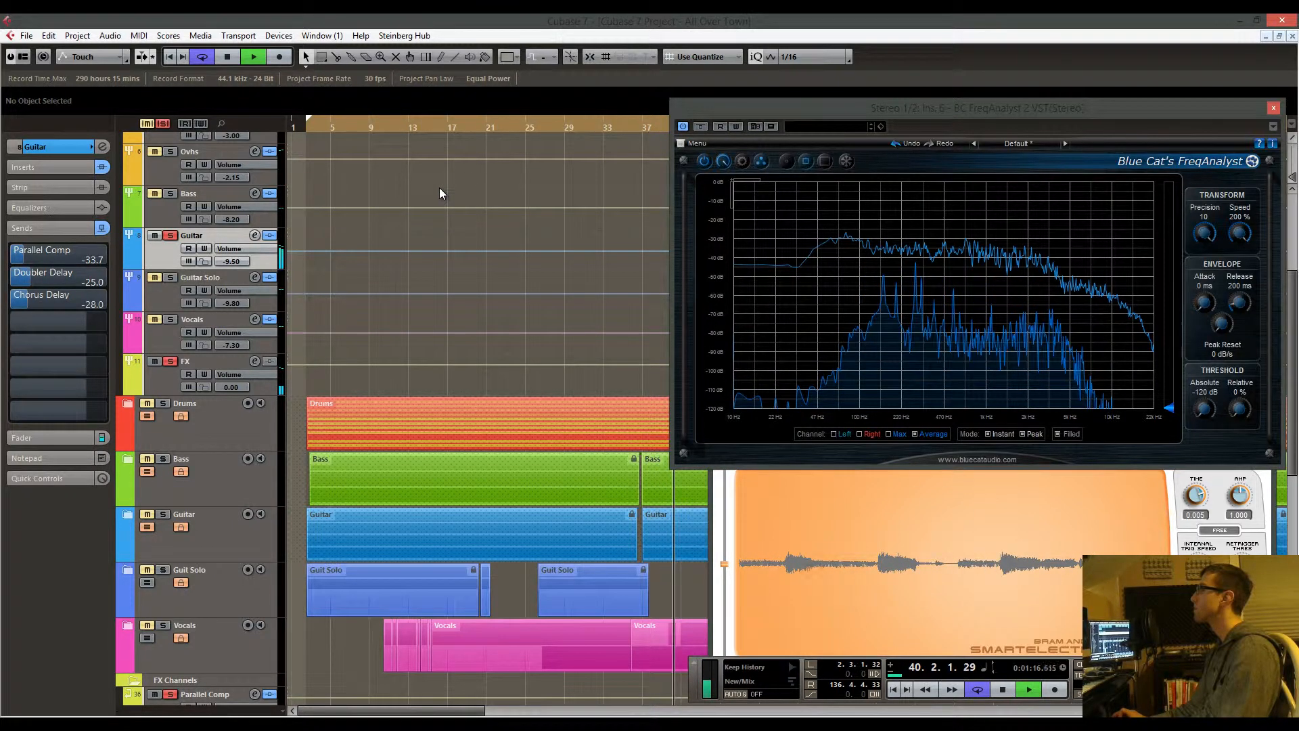
pyautogui.press('space')
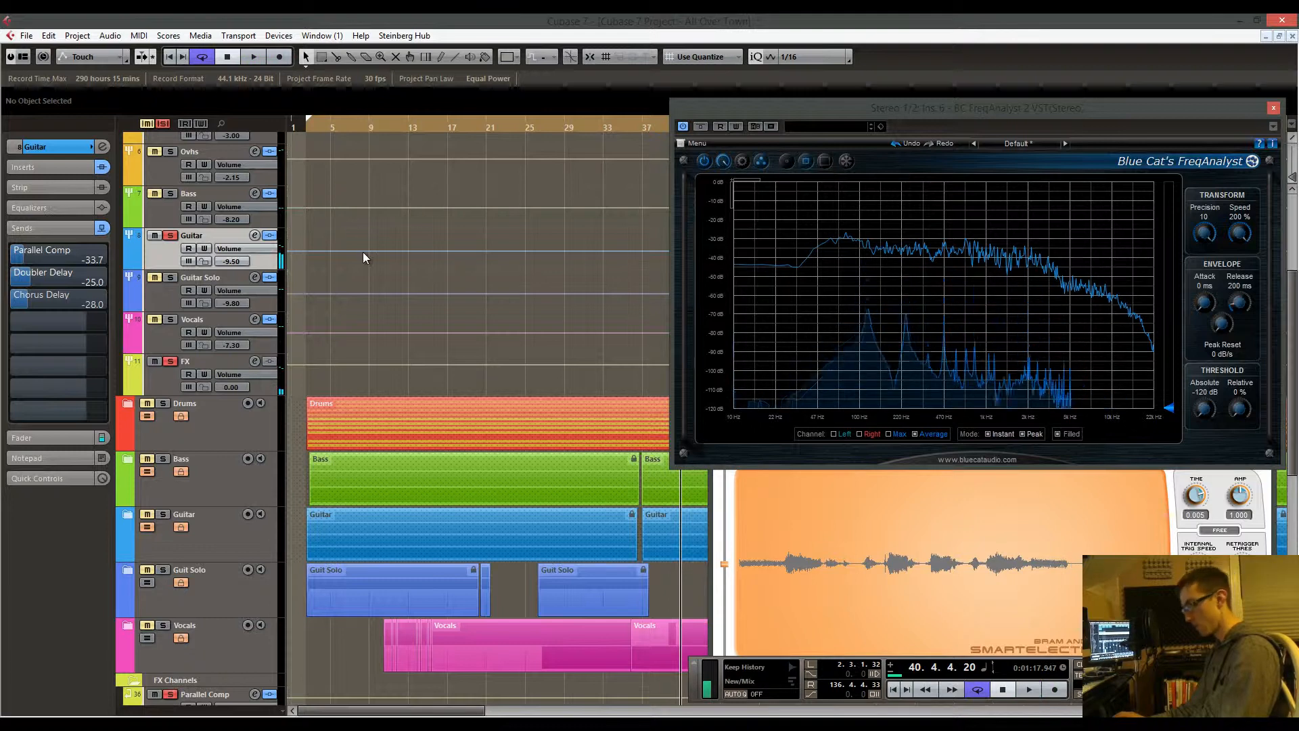
# Unsolo the Guitar group, solo and select the Guitar Solo group, and play it from near the song's start
pyautogui.click(170, 235)
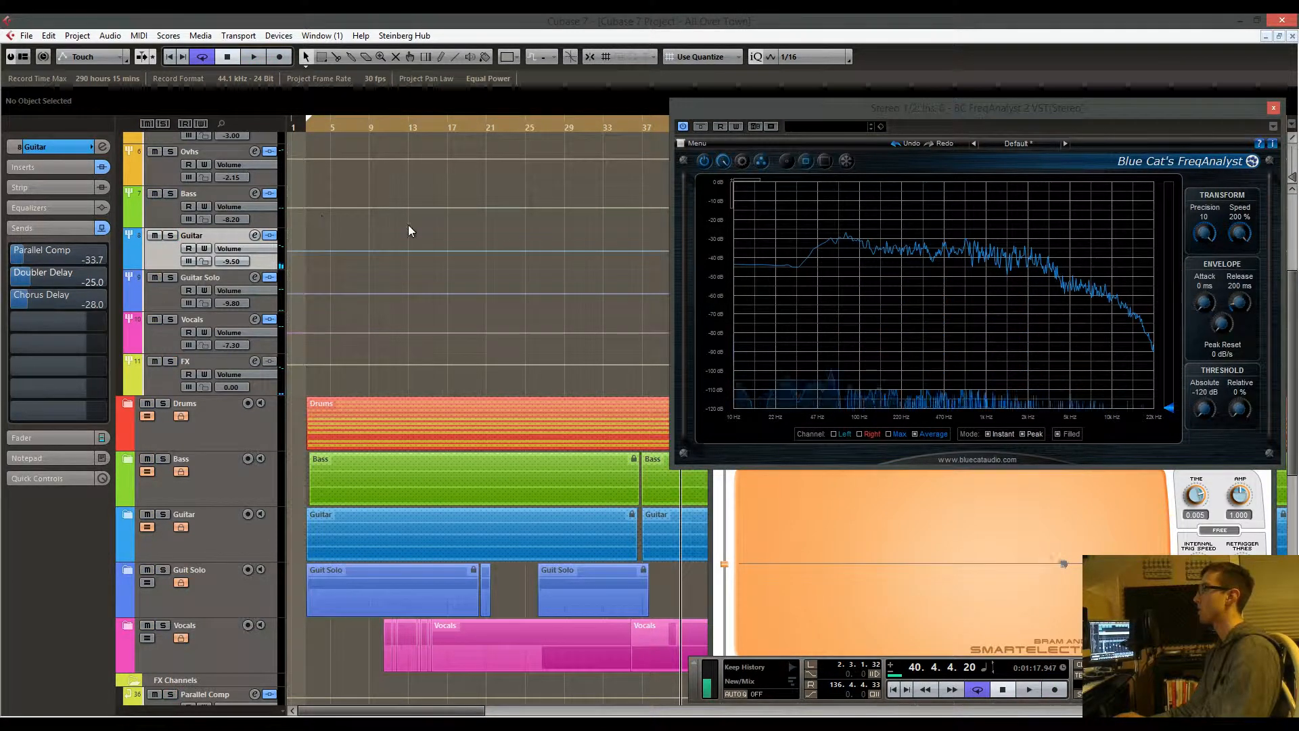
pyautogui.click(169, 276)
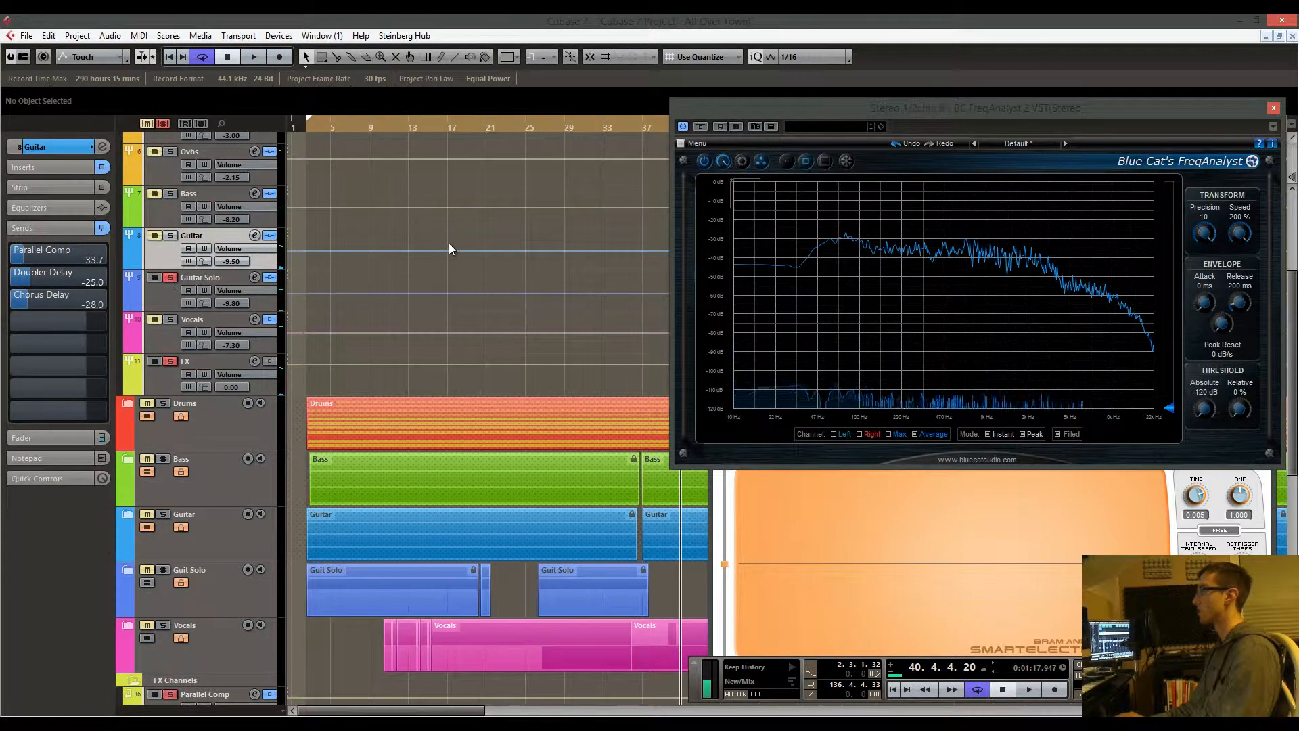
pyautogui.click(168, 295)
pyautogui.scroll(-3, 391, 252)
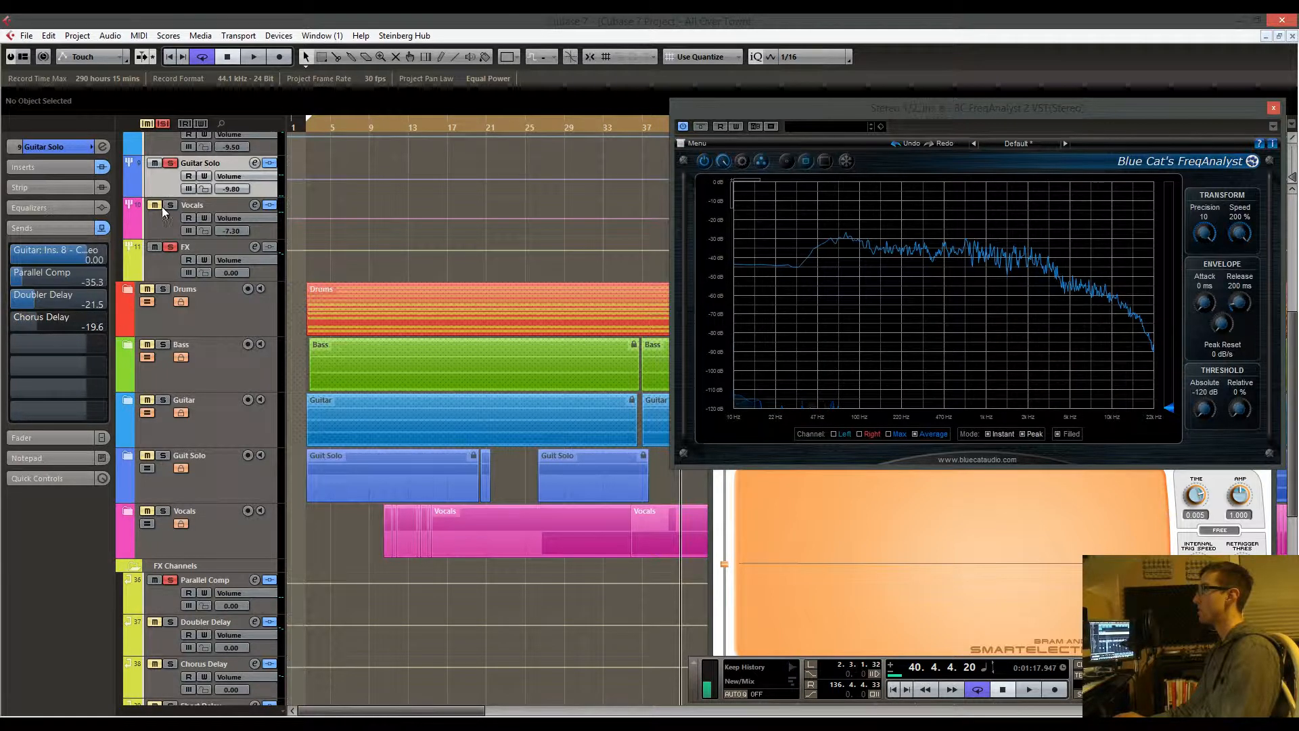
pyautogui.moveTo(429, 127); pyautogui.dragTo(303, 135)
pyautogui.press('space')
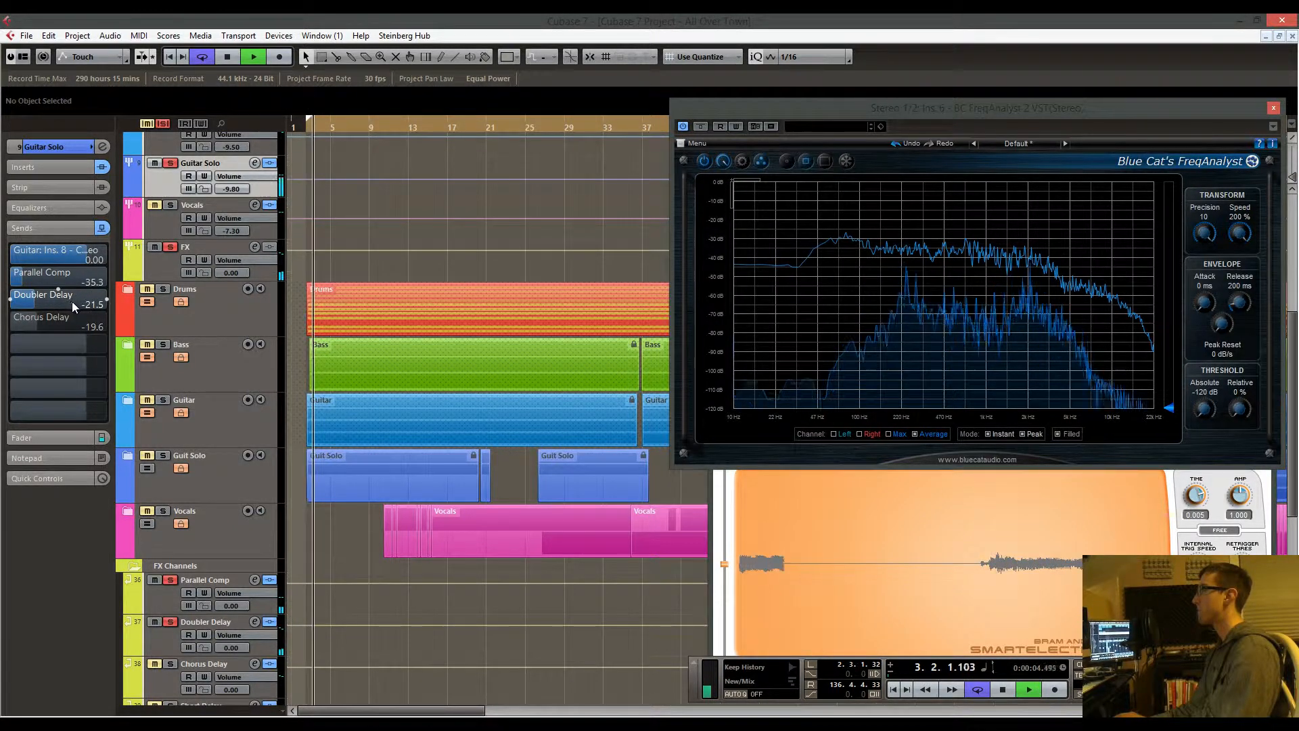
# Compare the Guitar Solo group's Doubler Delay send off and on, trying levels of -15.1, -21.9 and -19.1 dB
pyautogui.click(10, 299)
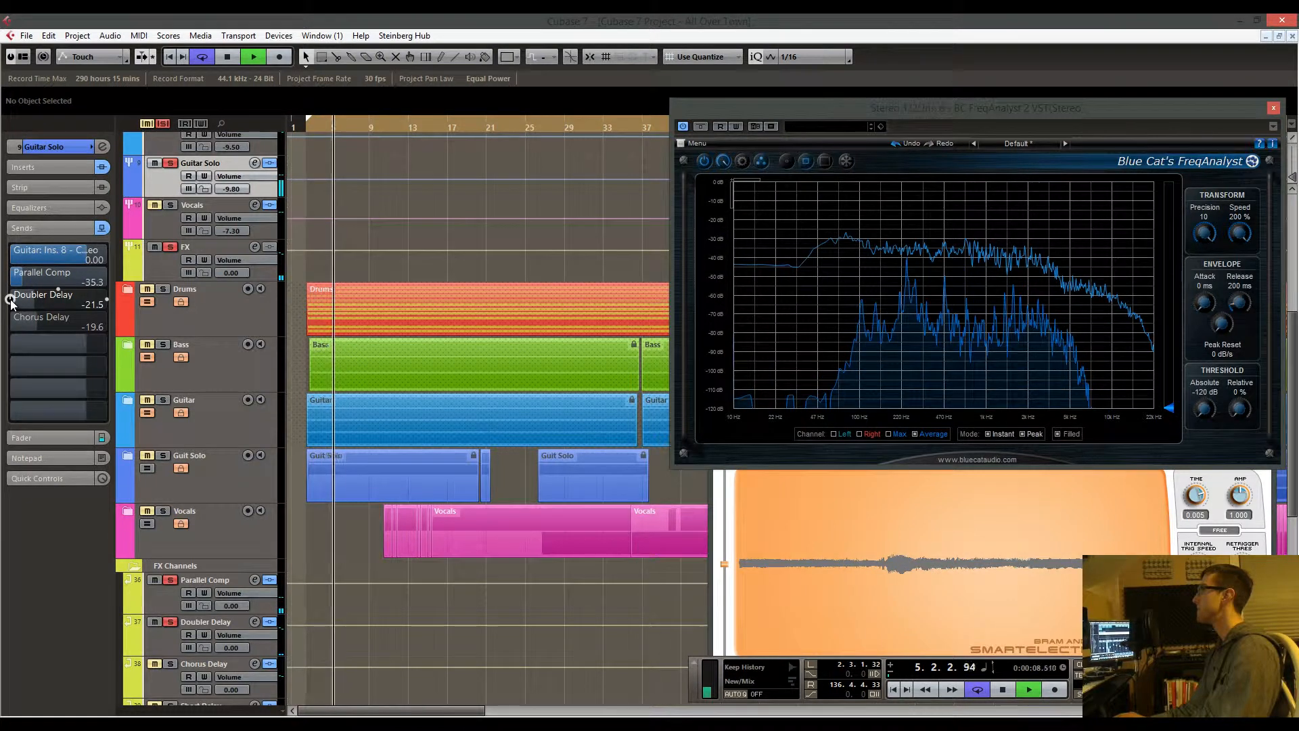
pyautogui.click(10, 299)
pyautogui.moveTo(101, 306); pyautogui.dragTo(113, 307)
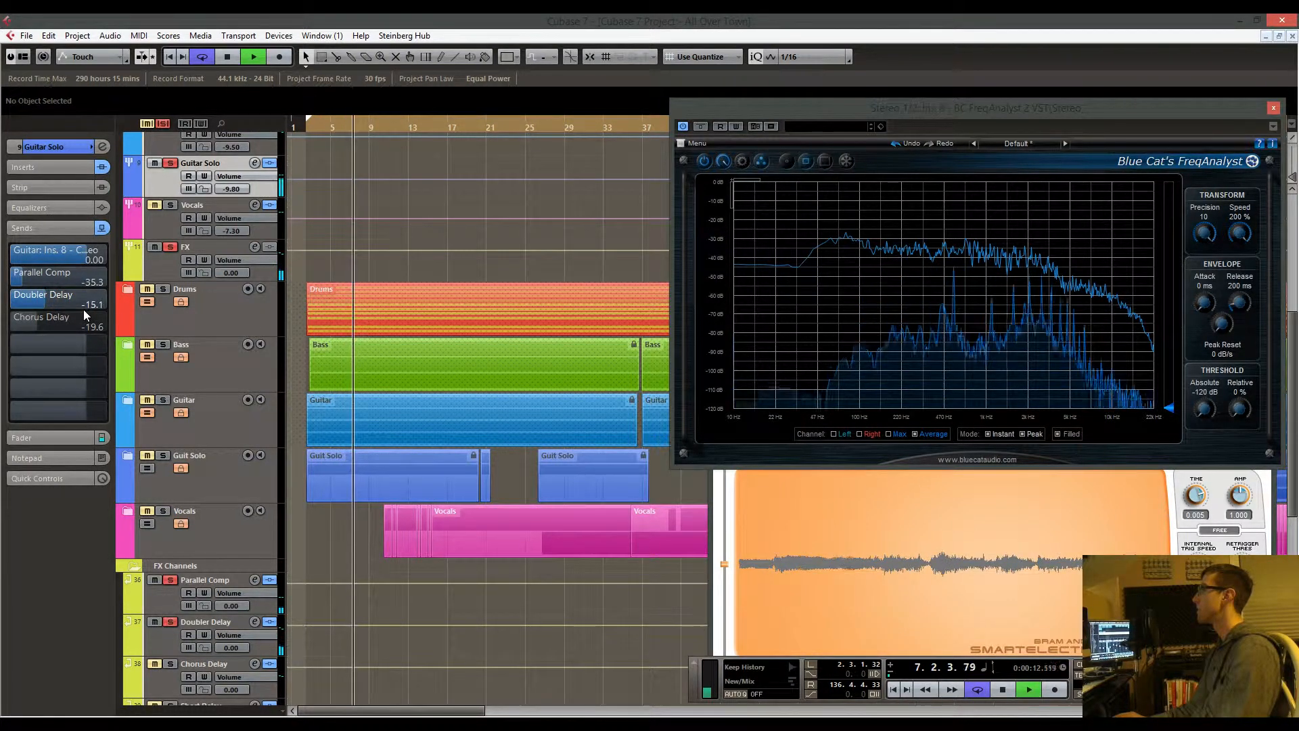
pyautogui.scroll(-4, 93, 310)
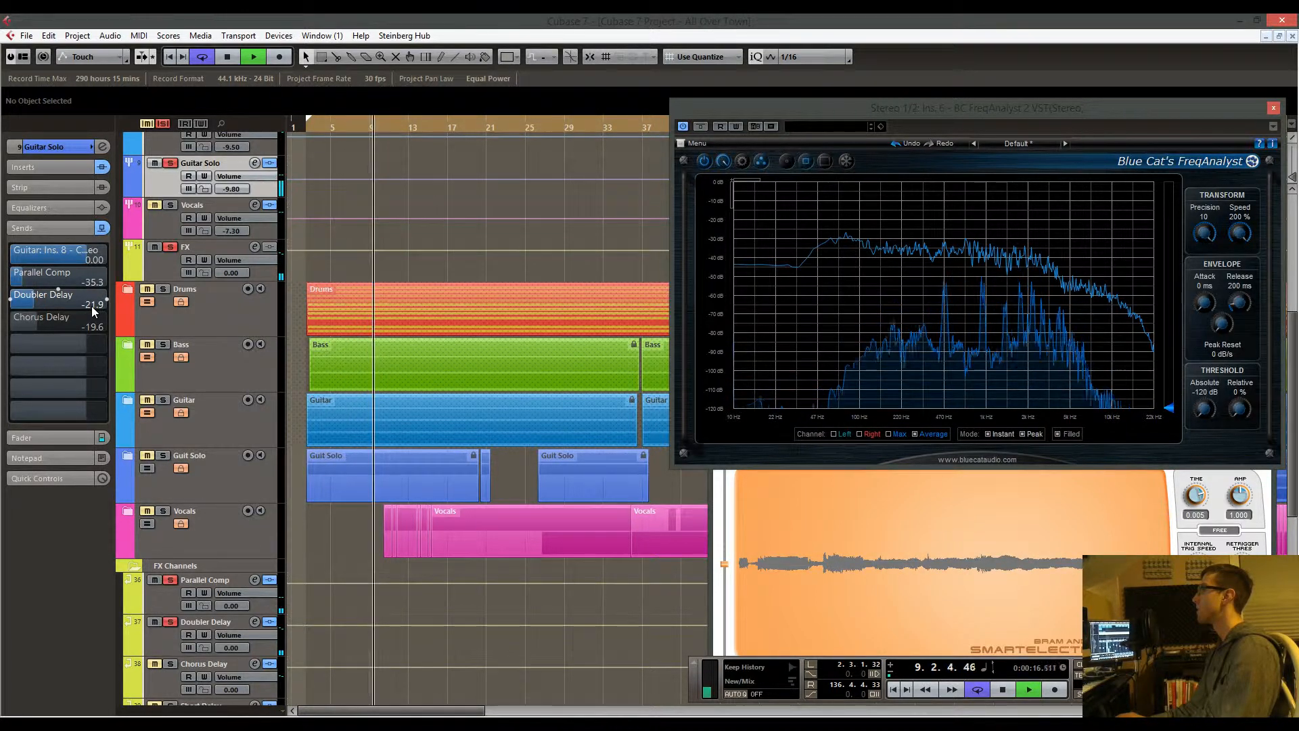
pyautogui.scroll(2, 92, 305)
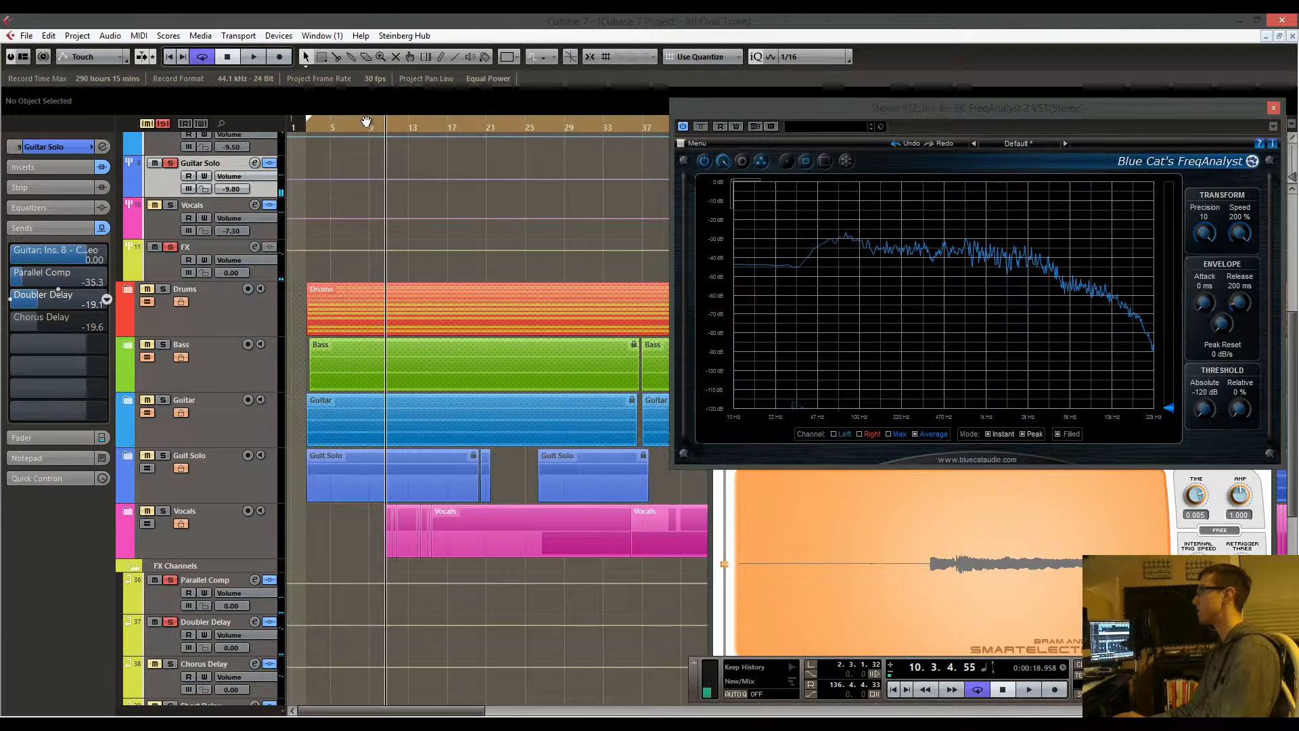
# Replay the soloed Guitar Solo group from about bar 3 and bring its Doubler Delay send down to -23.5 dB
pyautogui.moveTo(347, 131); pyautogui.dragTo(315, 140)
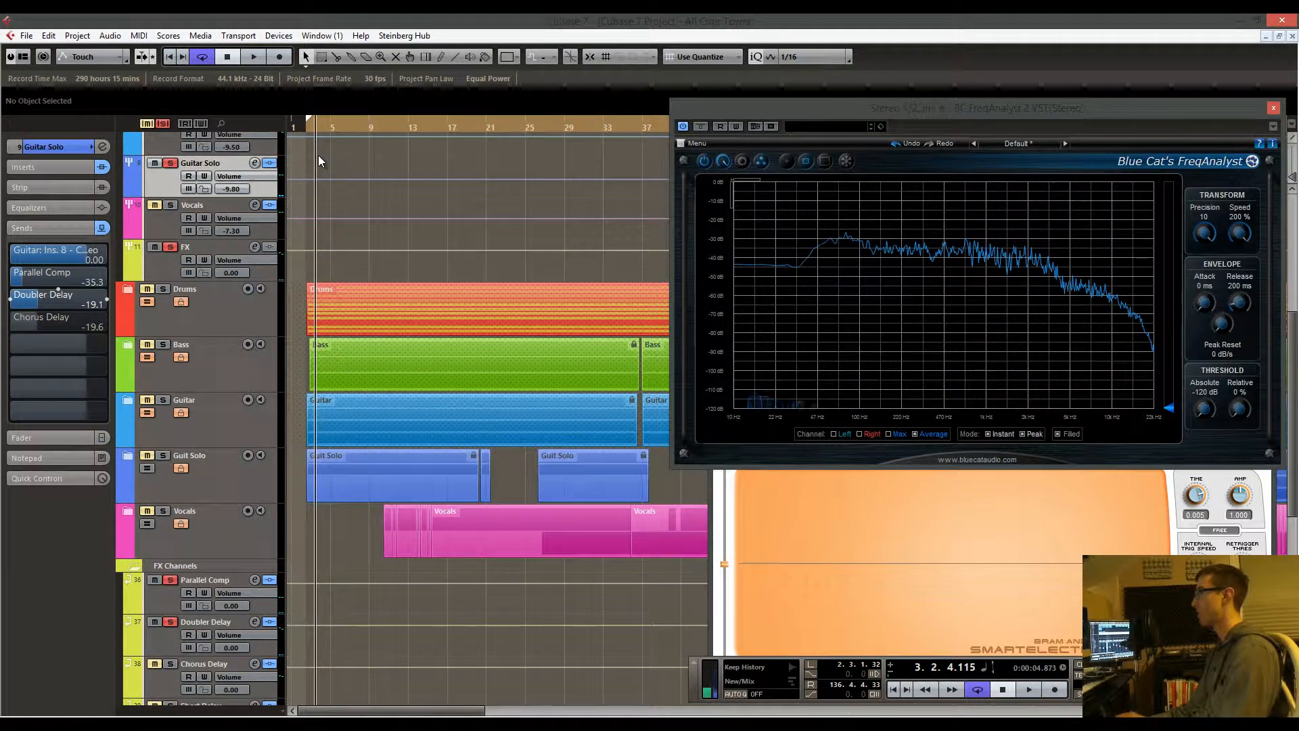
pyautogui.press('space')
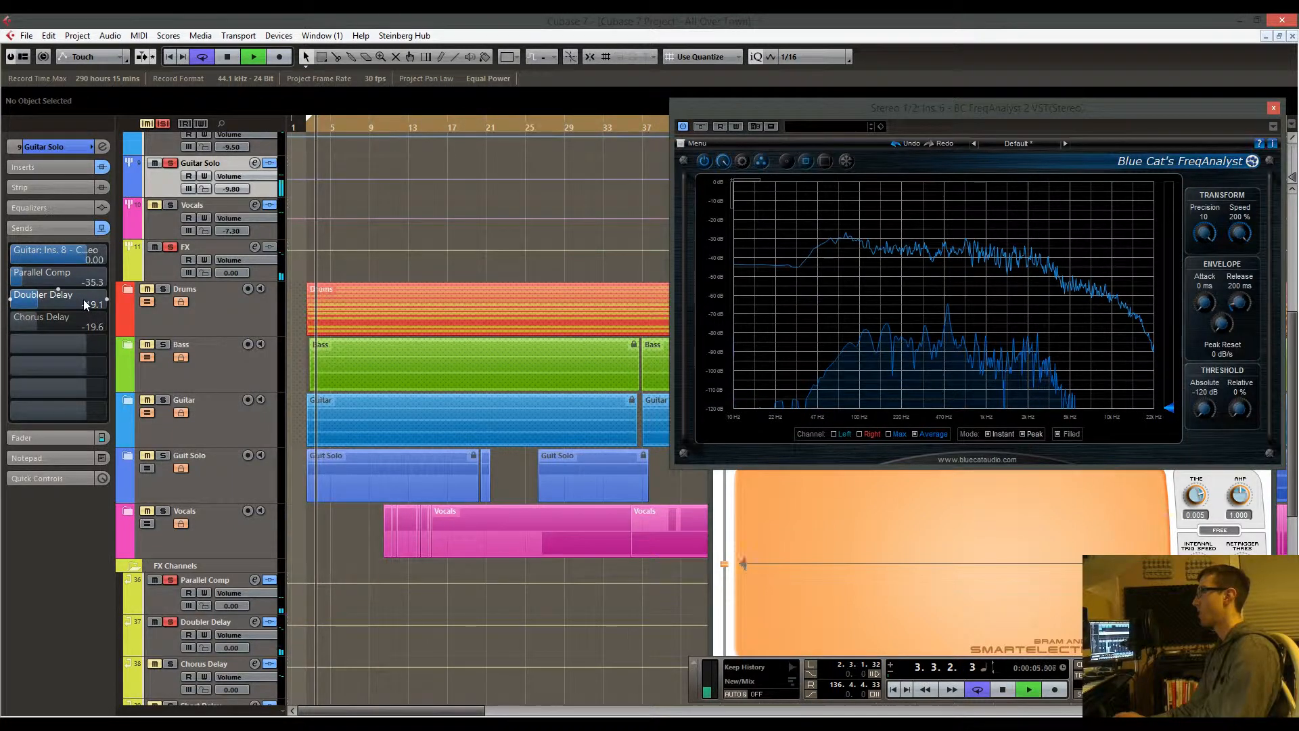
pyautogui.scroll(1, 93, 307)
pyautogui.scroll(1, 93, 307)
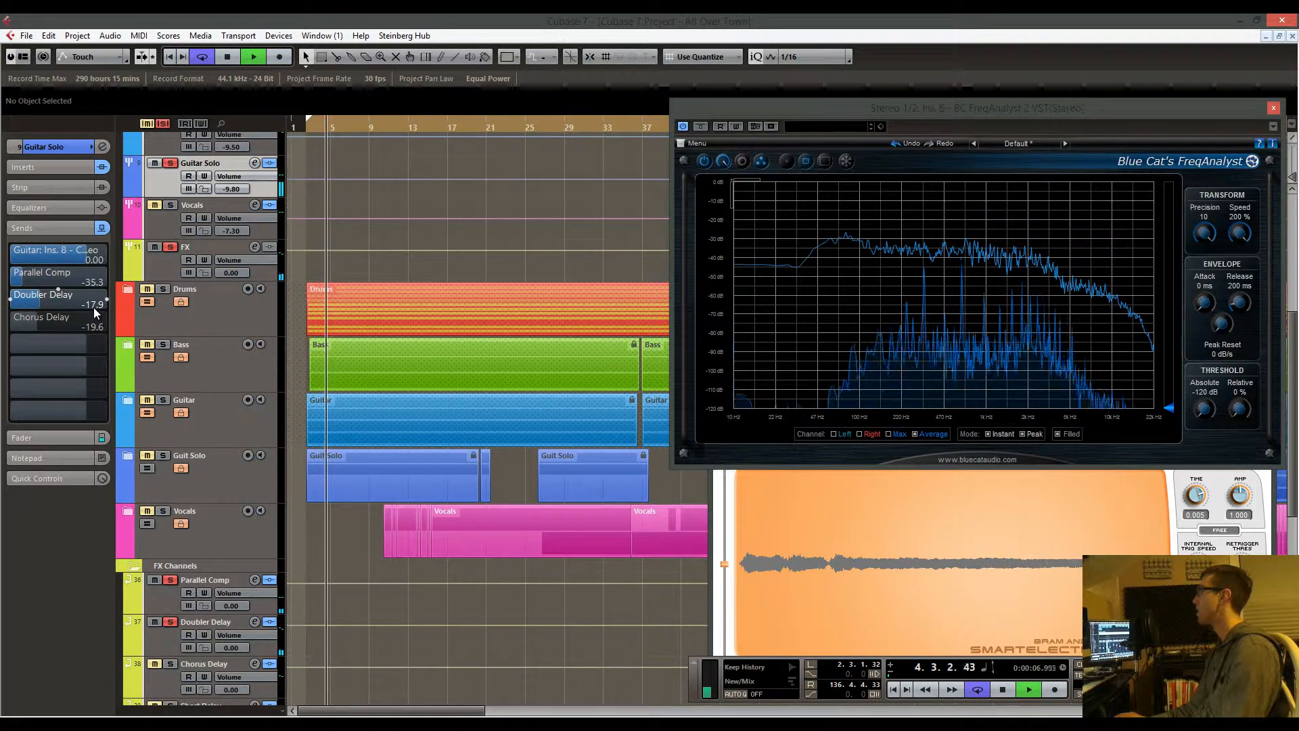
pyautogui.press('space')
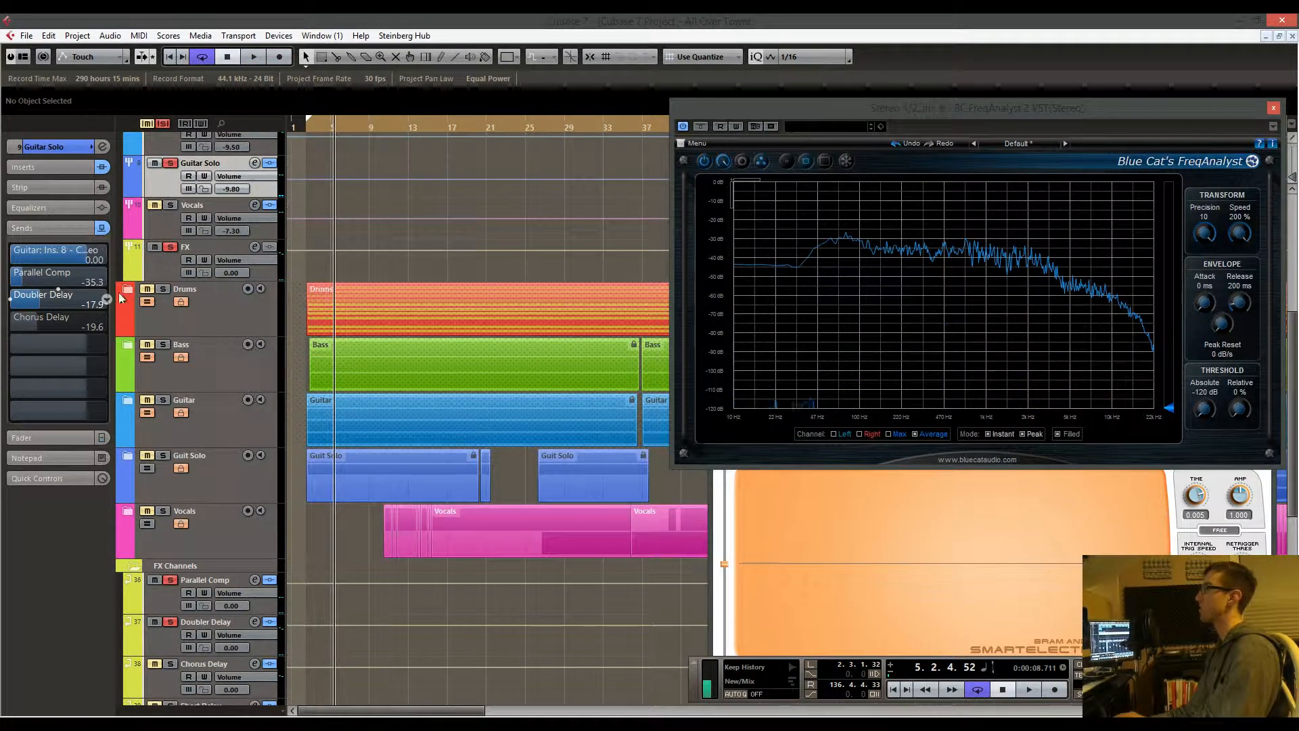
pyautogui.press('space')
pyautogui.scroll(-3, 95, 303)
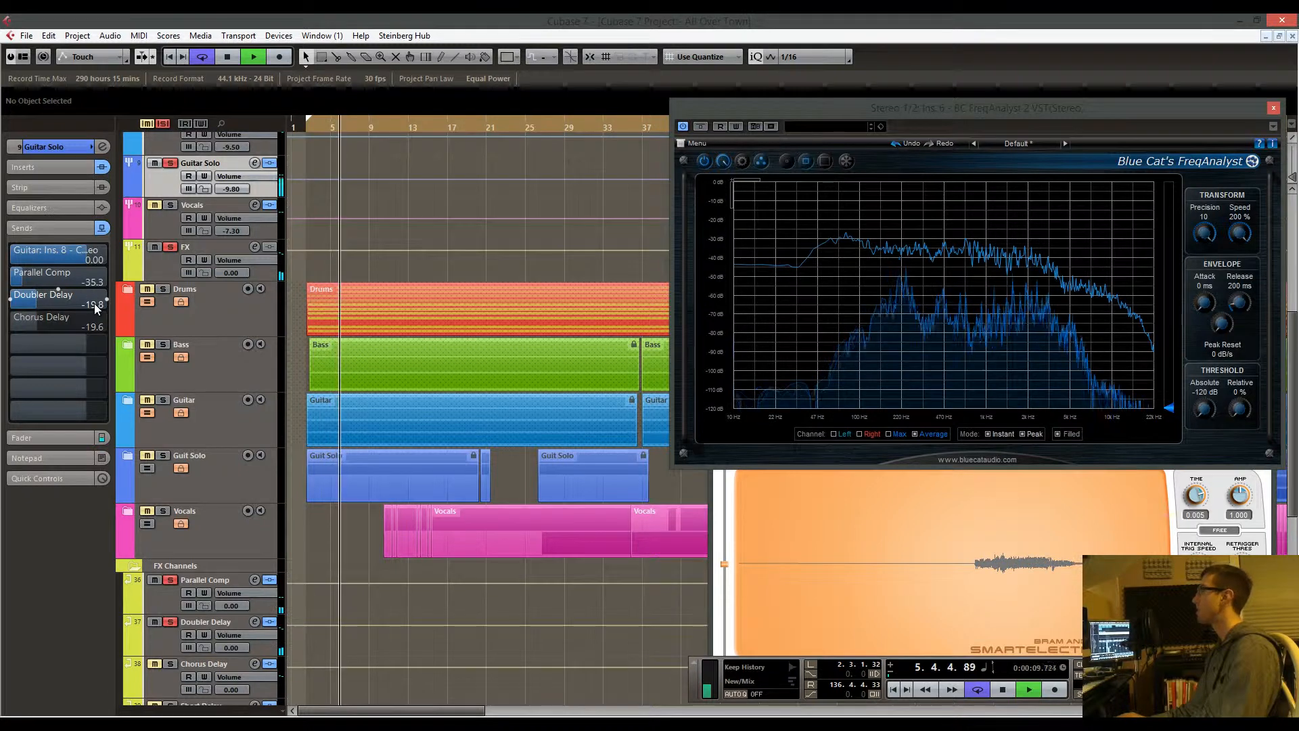
pyautogui.scroll(-4, 92, 303)
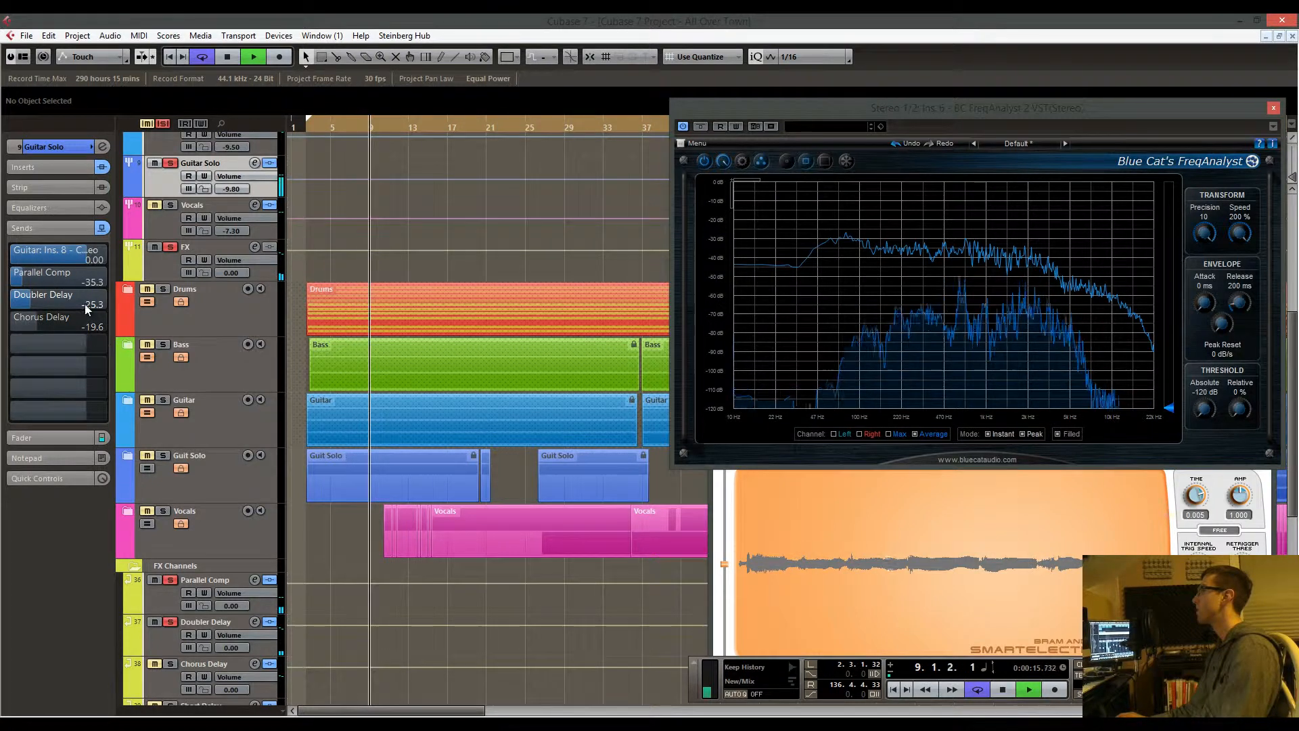
pyautogui.scroll(1, 84, 303)
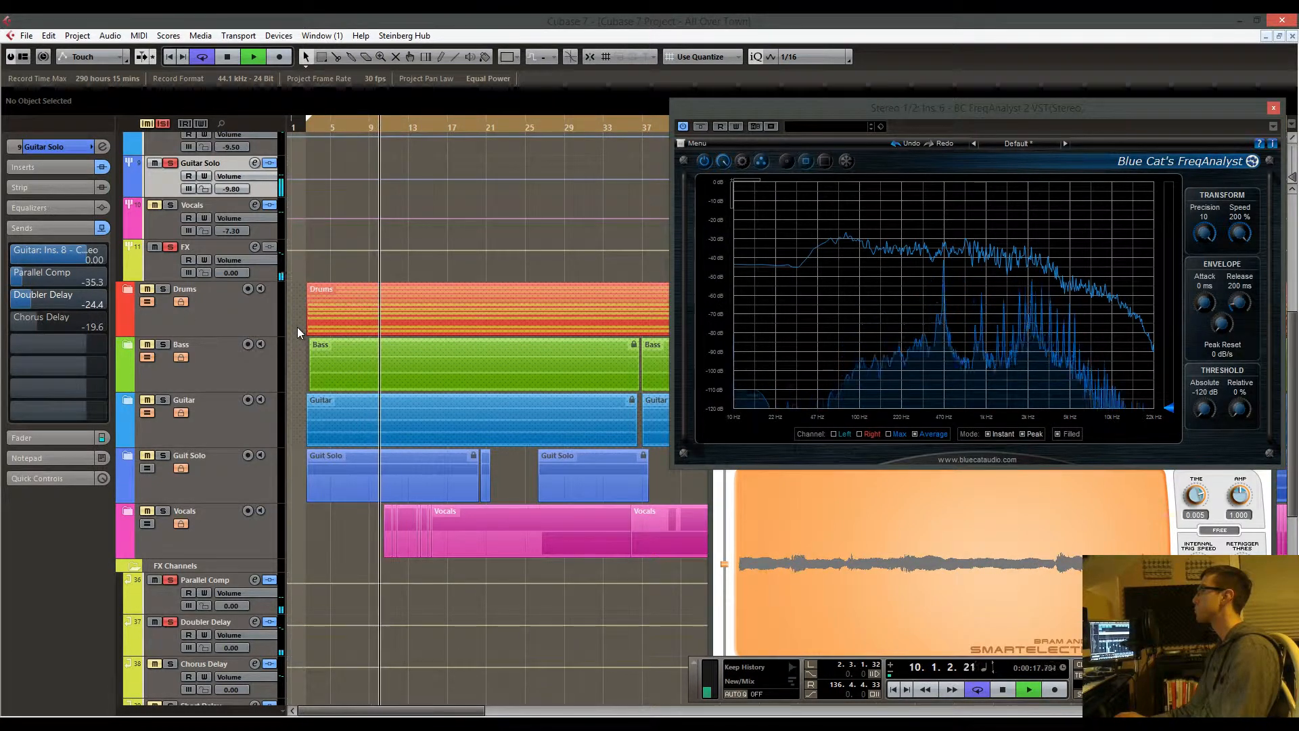
pyautogui.scroll(1, 101, 306)
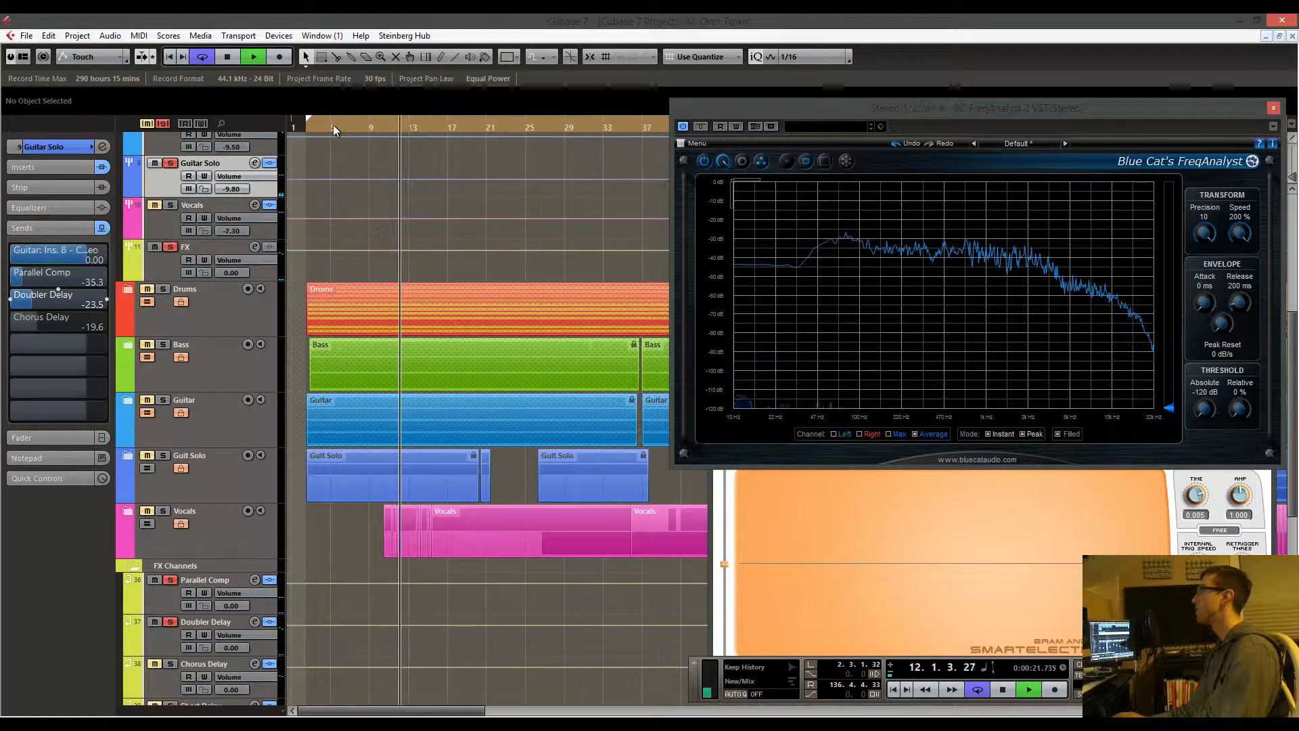
# Re-solo the Guitar Solo group and play from about bar 4, comparing its Chorus Delay send off and on and raising it to -10.9 dB
pyautogui.moveTo(333, 125); pyautogui.dragTo(300, 128)
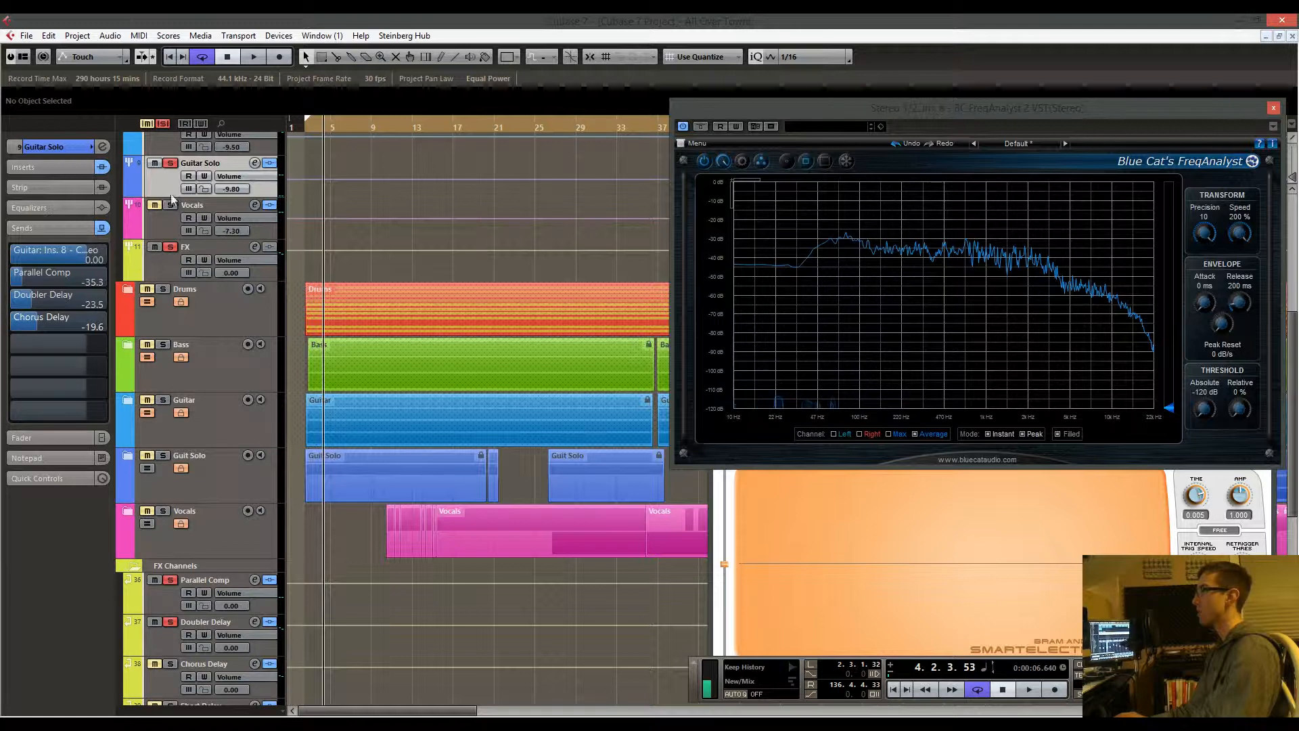
pyautogui.click(171, 163)
pyautogui.press('space')
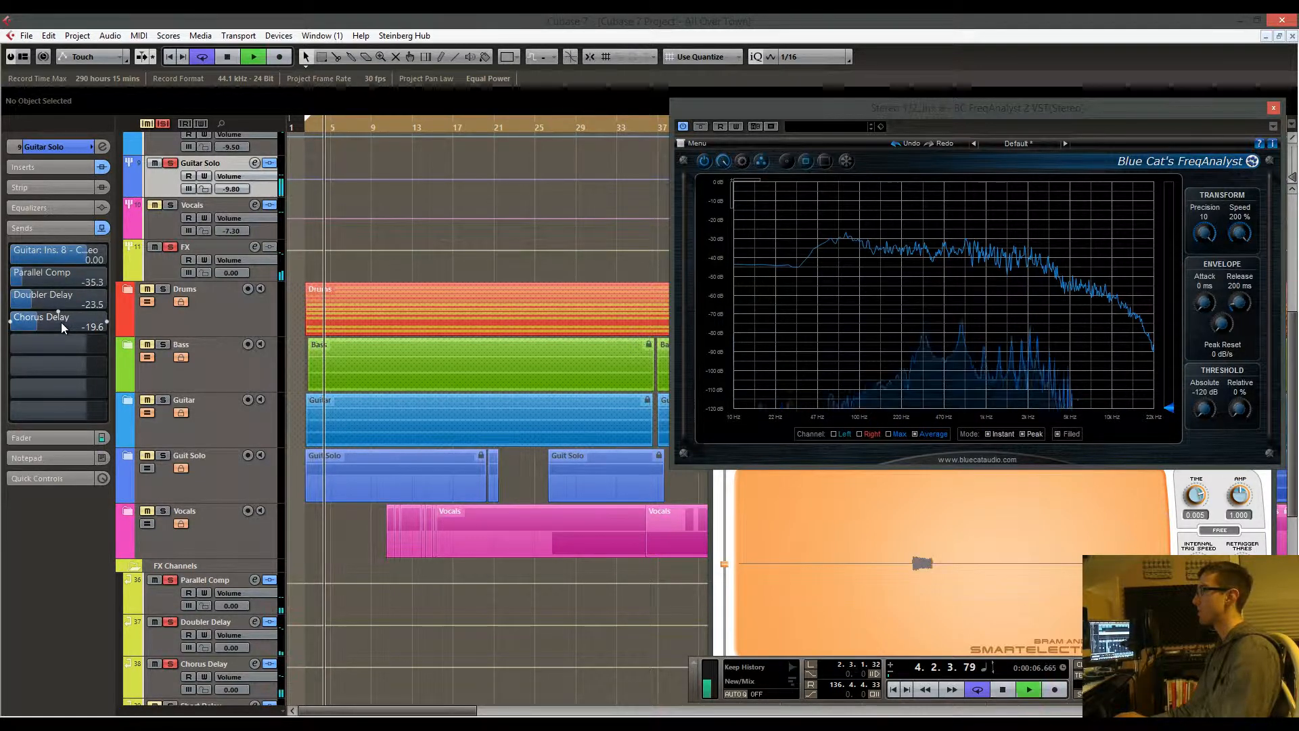
pyautogui.click(12, 324)
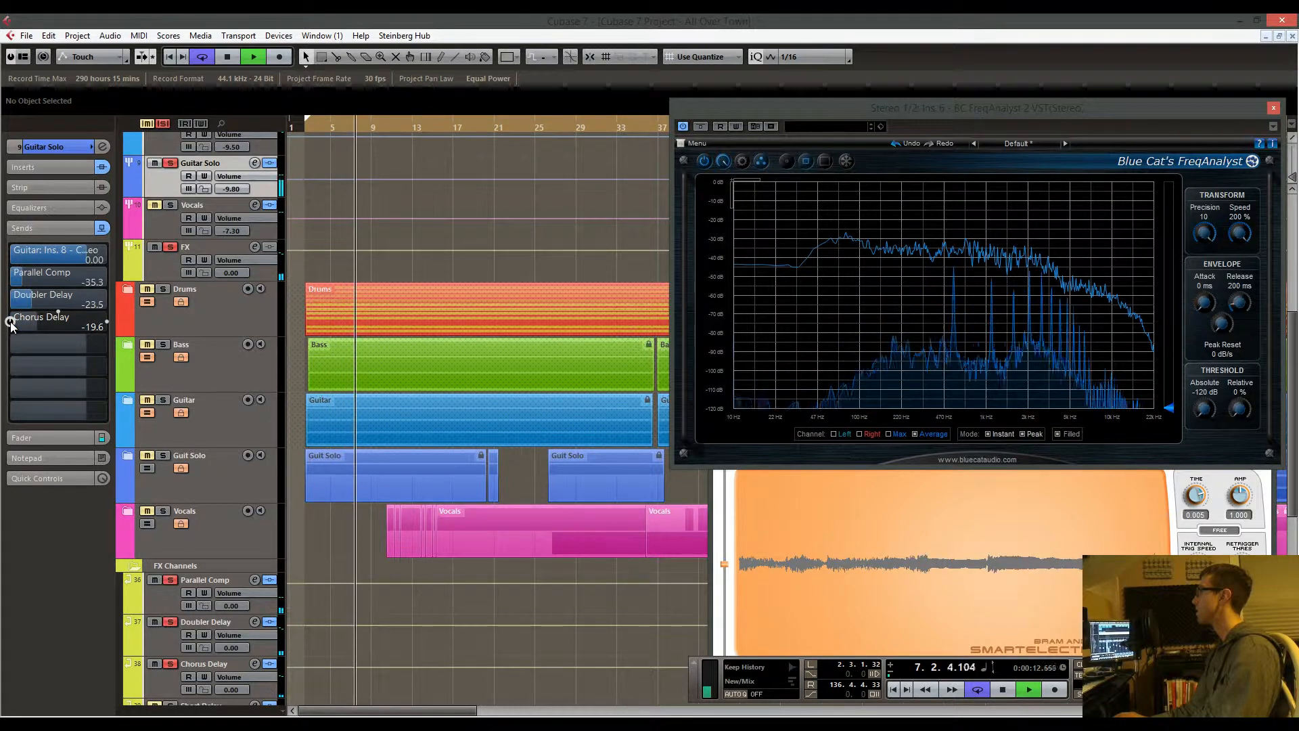
pyautogui.click(12, 324)
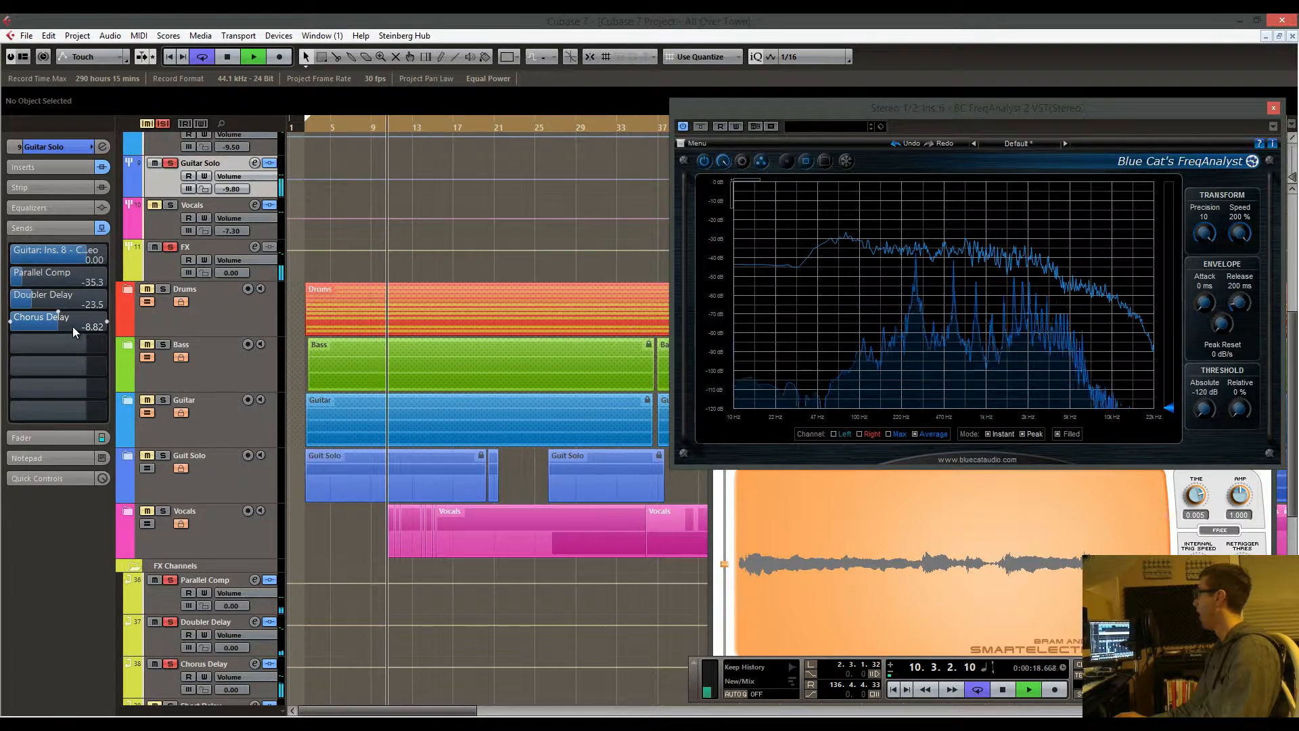
pyautogui.moveTo(71, 326); pyautogui.dragTo(63, 327)
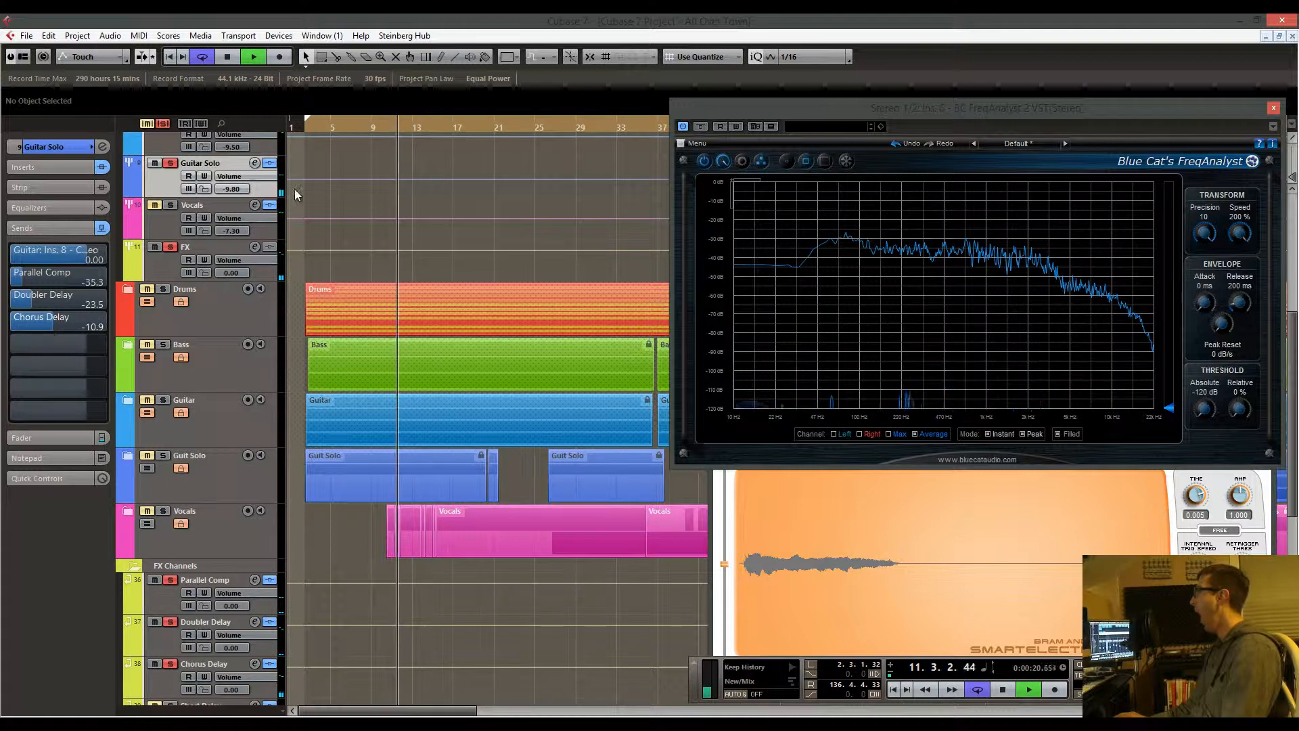
# Replay the soloed Guitar Solo group from about bar 3 and lower its Chorus Delay send to -19.7 dB
pyautogui.click(310, 131)
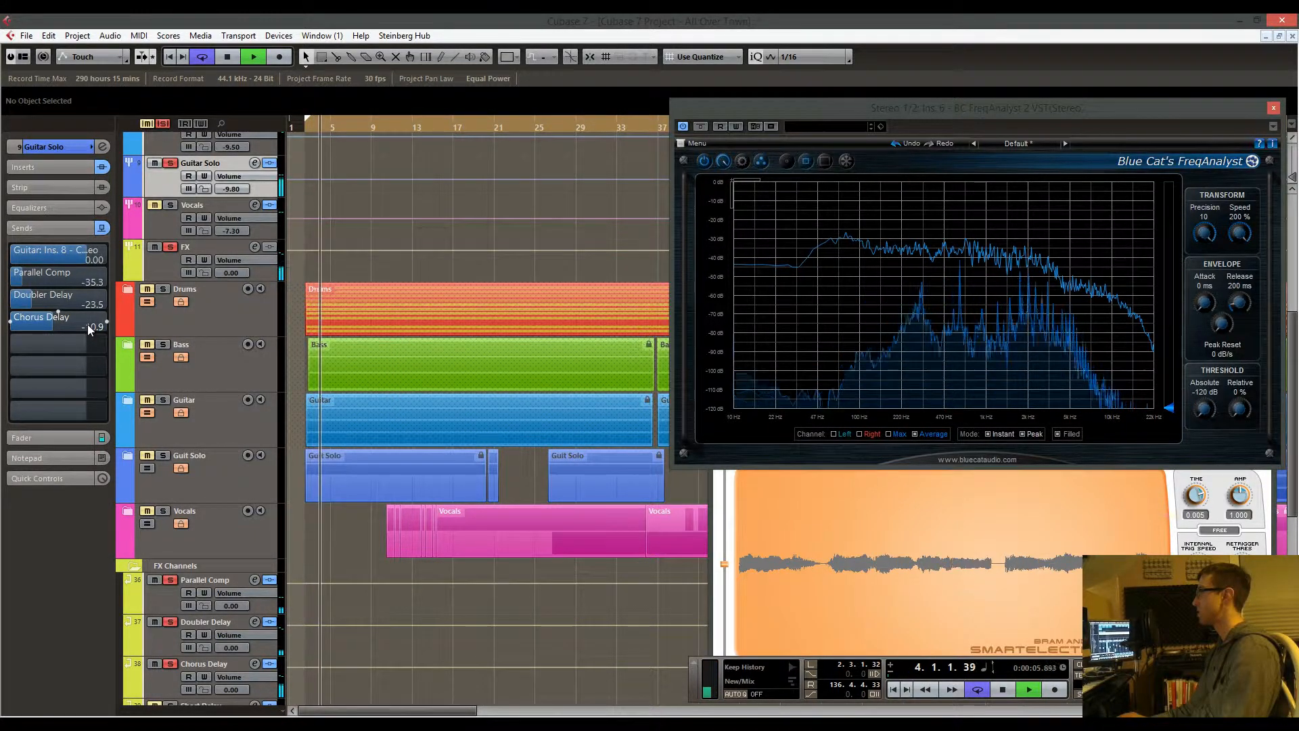
pyautogui.scroll(-2, 88, 325)
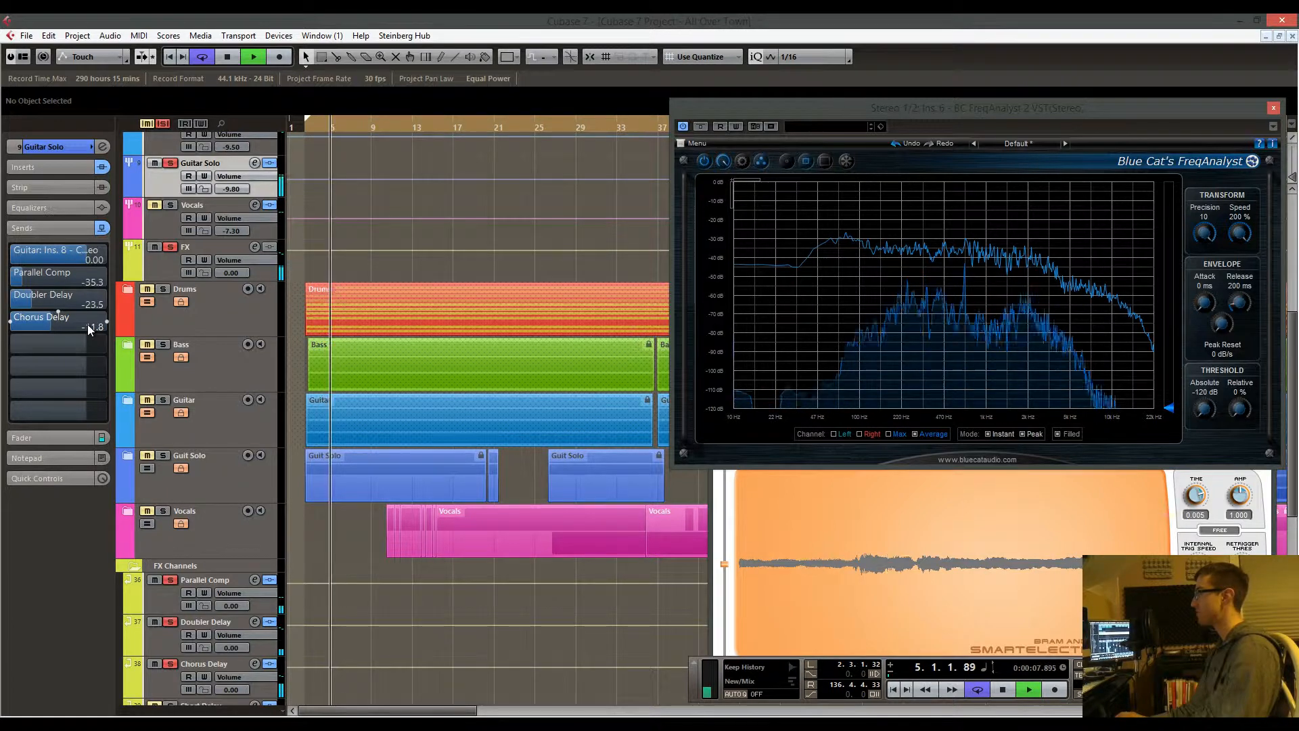
pyautogui.scroll(-3, 88, 326)
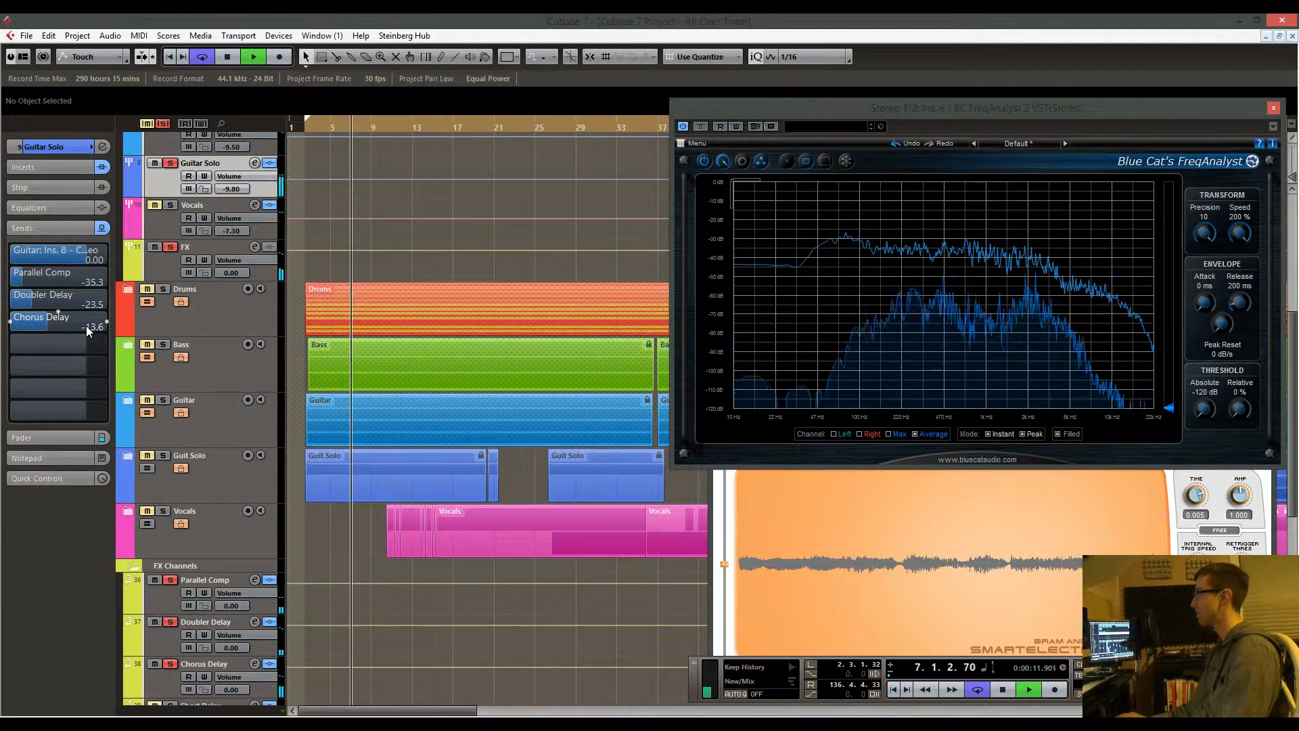
pyautogui.scroll(-3, 85, 327)
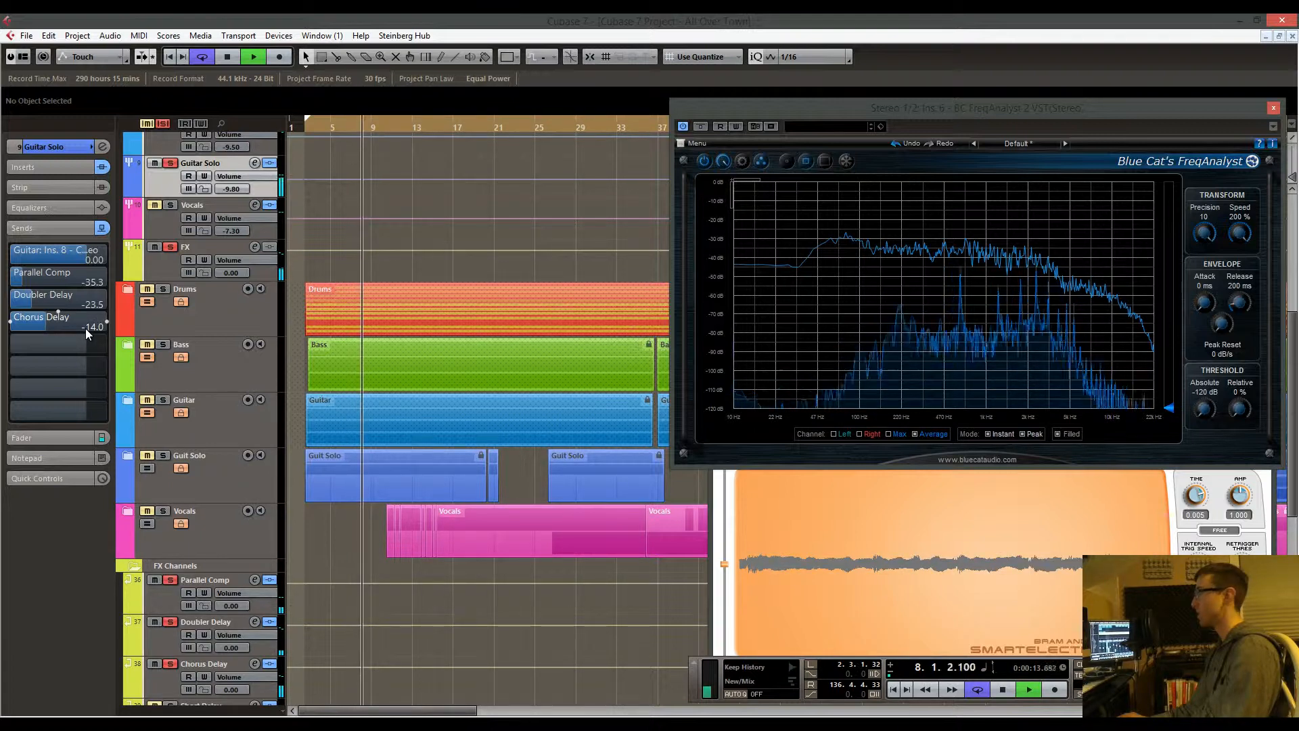
pyautogui.scroll(-5, 85, 328)
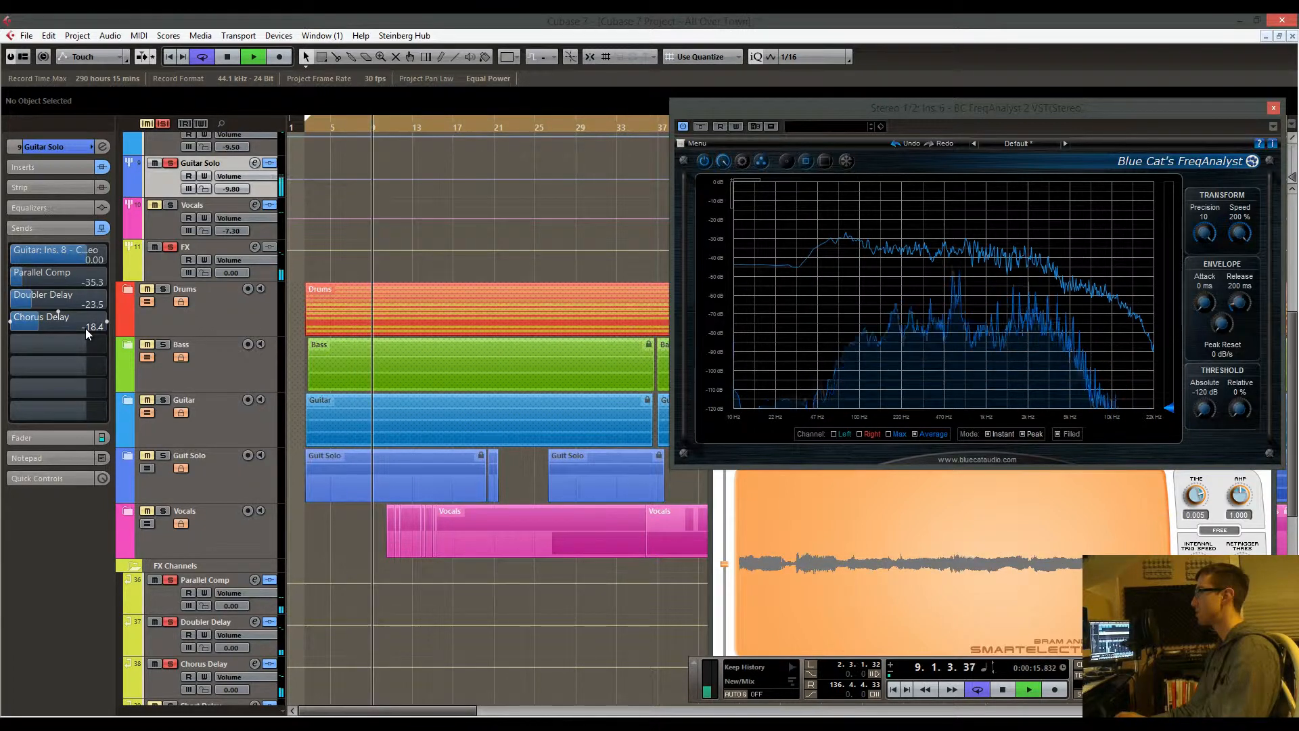
pyautogui.press('space')
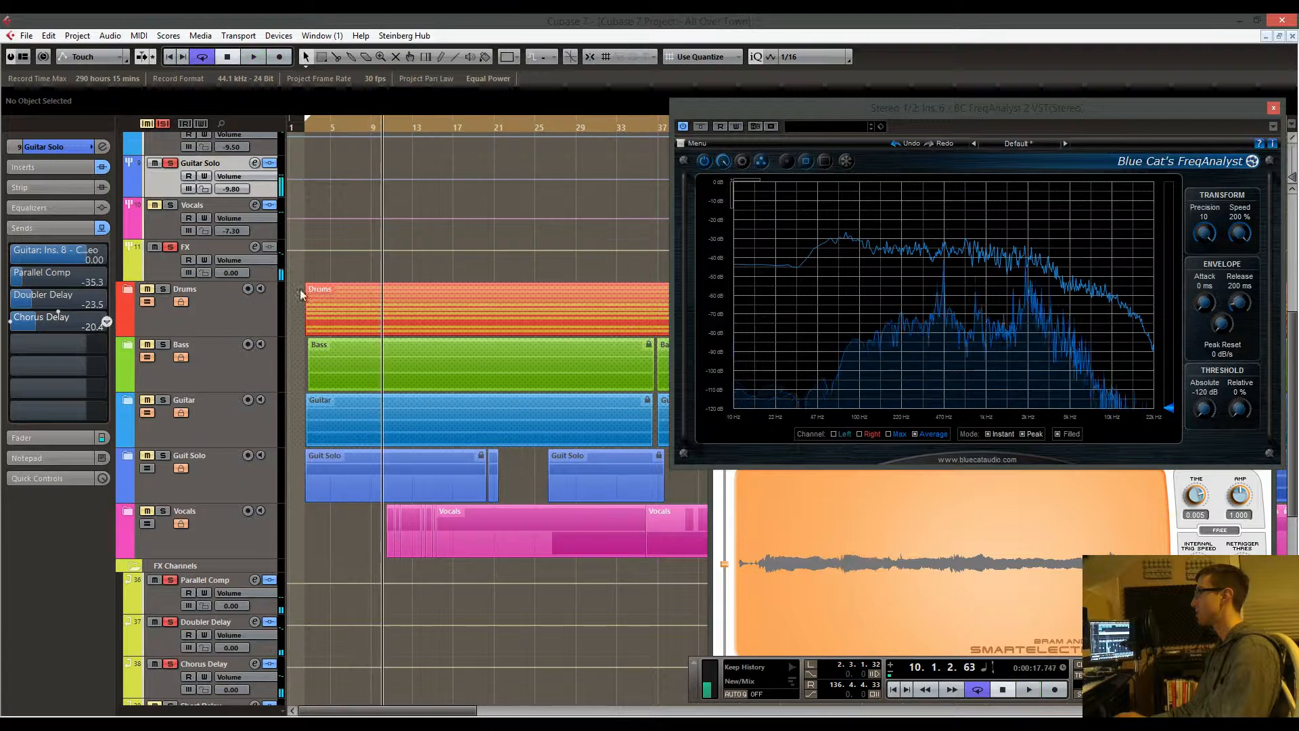
pyautogui.moveTo(327, 128); pyautogui.dragTo(306, 130)
pyautogui.press('space')
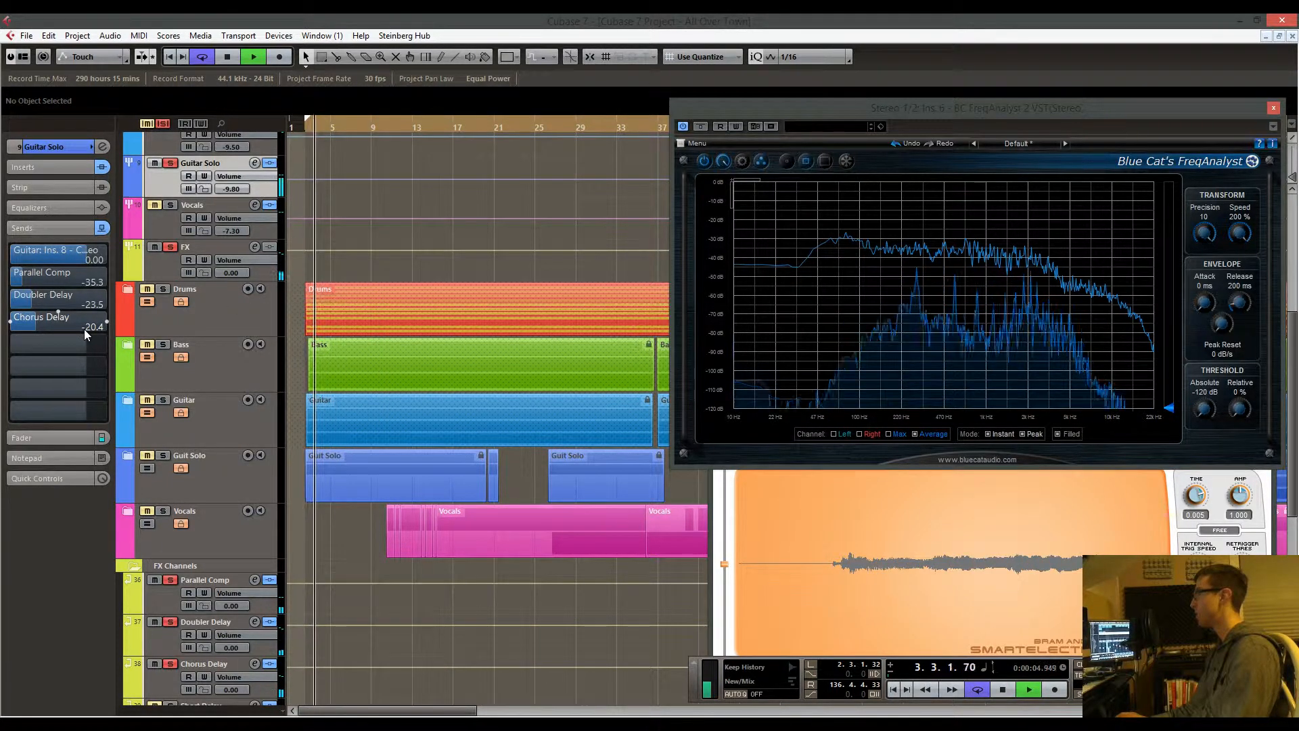
pyautogui.scroll(2, 84, 329)
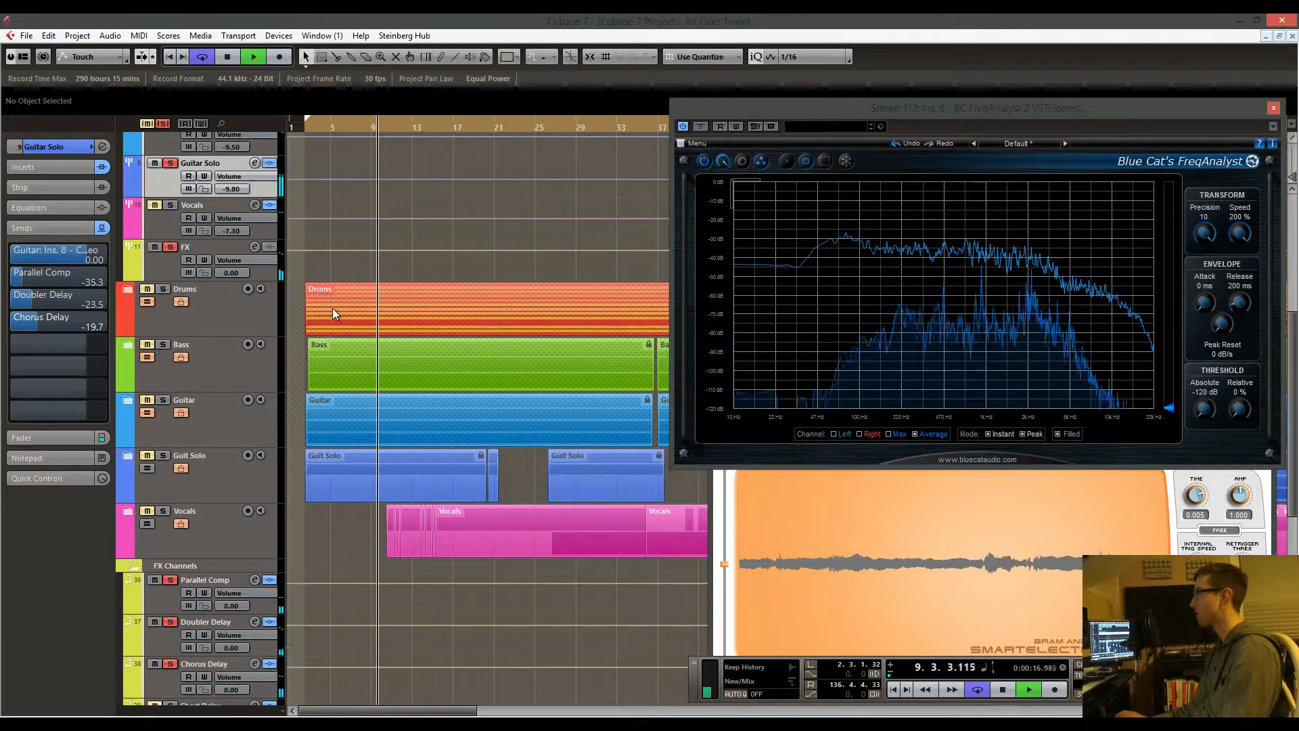
# Solo the Guitar group together with the Guitar Solo group and play both from near the song's start
pyautogui.scroll(5, 370, 310)
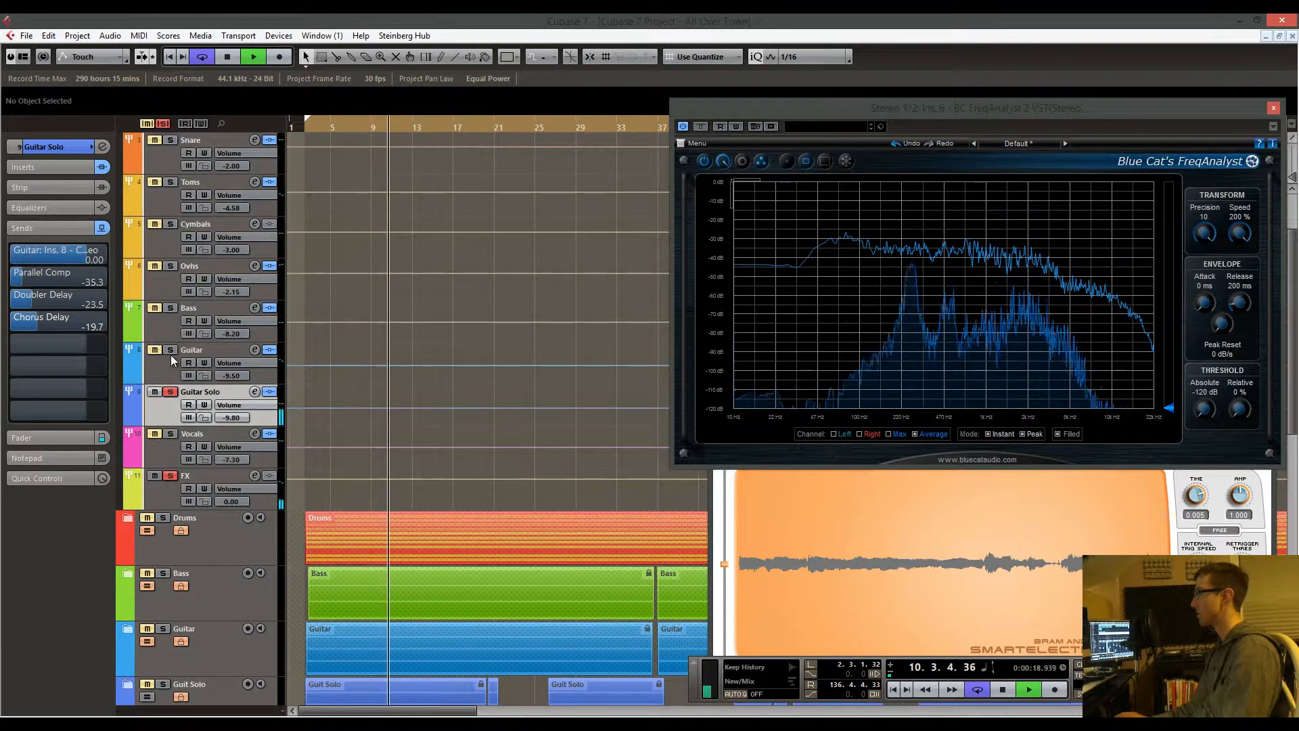
pyautogui.click(170, 350)
pyautogui.click(297, 129)
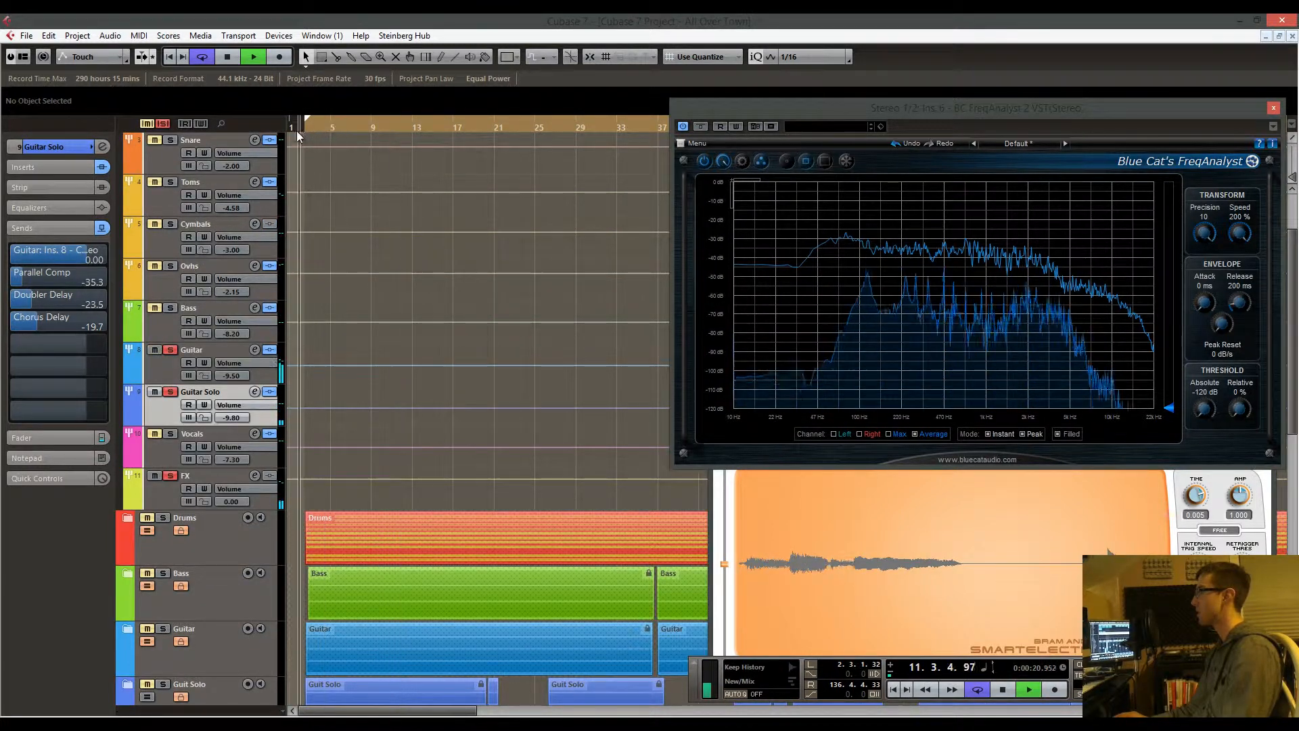
# Replay the soloed Guitar and Guitar Solo groups together from near the song's start and stop playback
pyautogui.moveTo(302, 142); pyautogui.dragTo(303, 146)
pyautogui.scroll(-3, 460, 176)
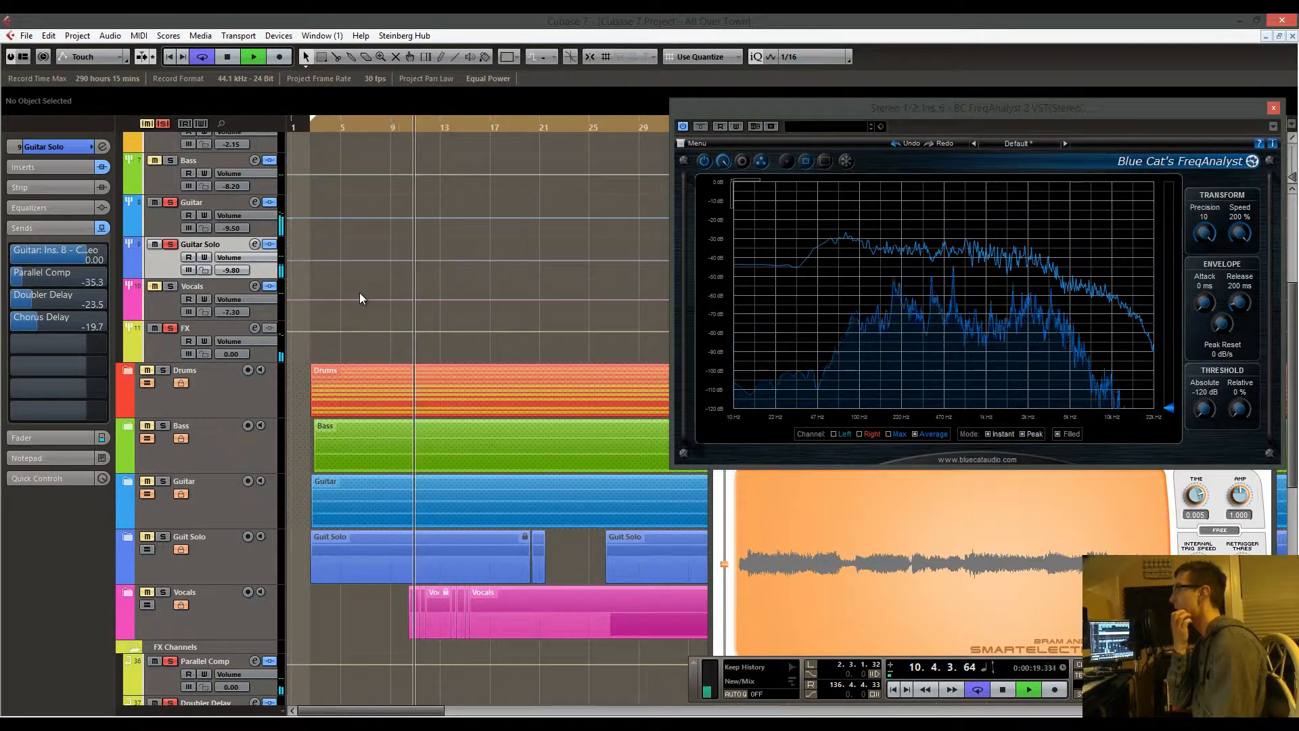
pyautogui.press('space')
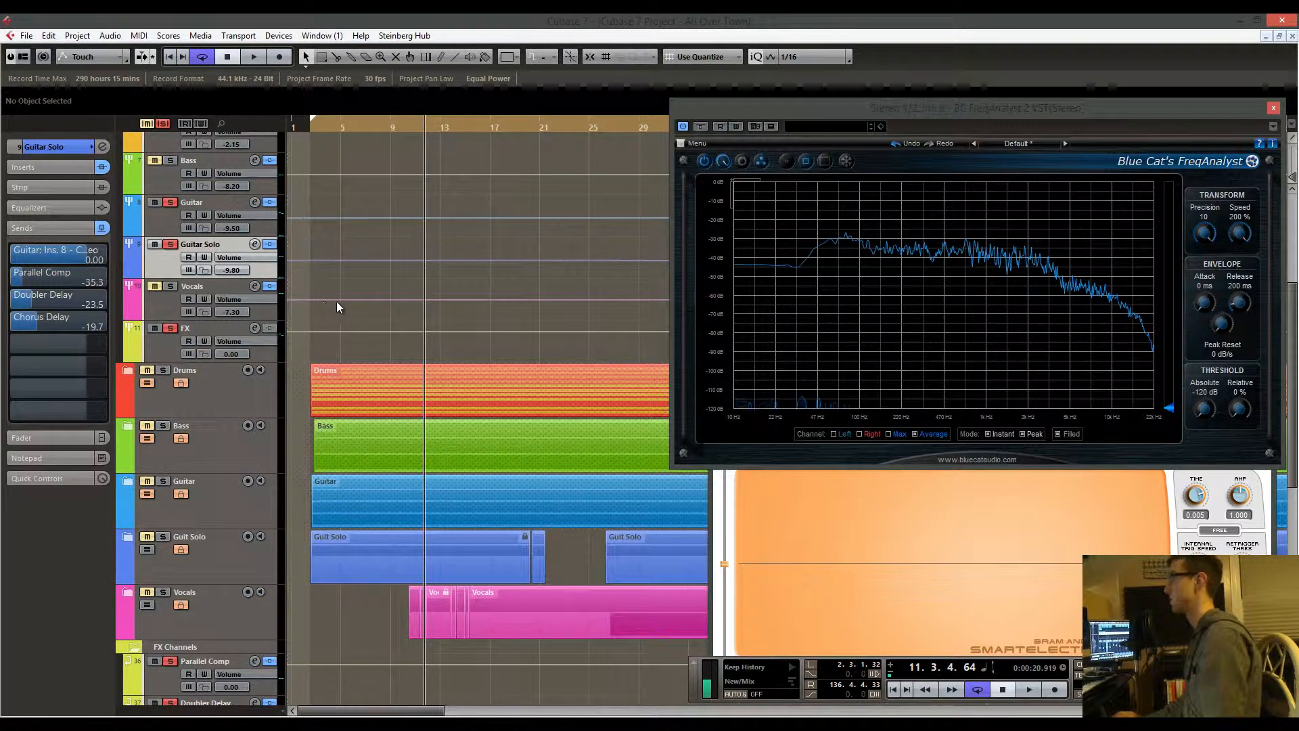
# Solo the Bass group alongside both guitar groups, play from about bar 8 and lower the Guitar group's Doubler Delay send to -26.9 dB
pyautogui.click(171, 160)
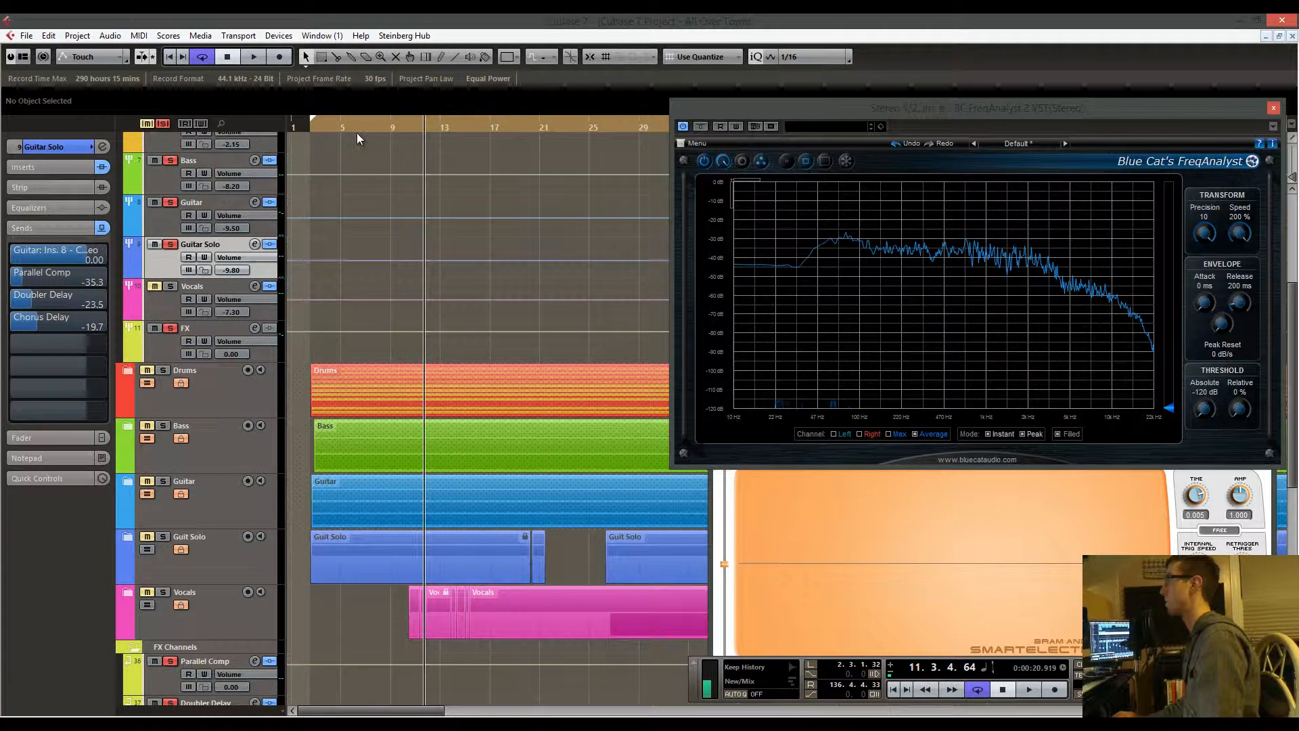
pyautogui.click(376, 127)
pyautogui.press('space')
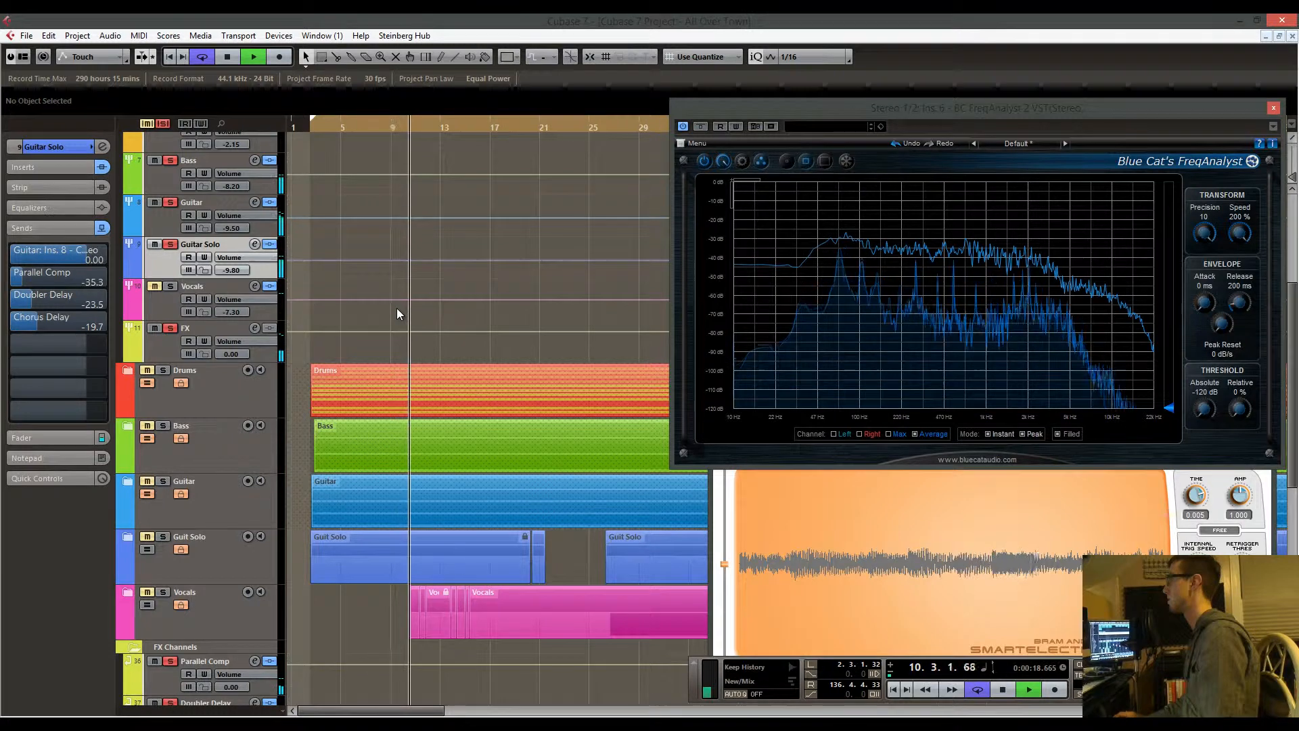
pyautogui.scroll(3, 397, 314)
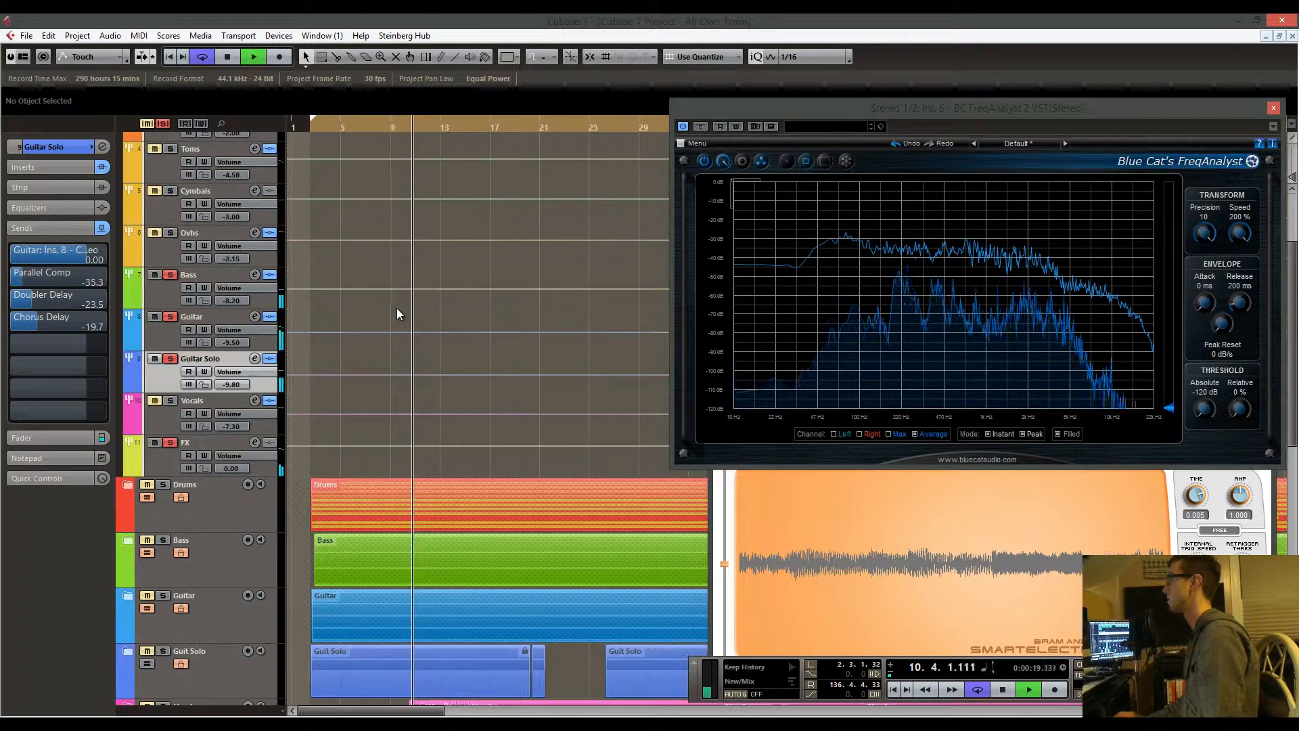
pyautogui.click(133, 335)
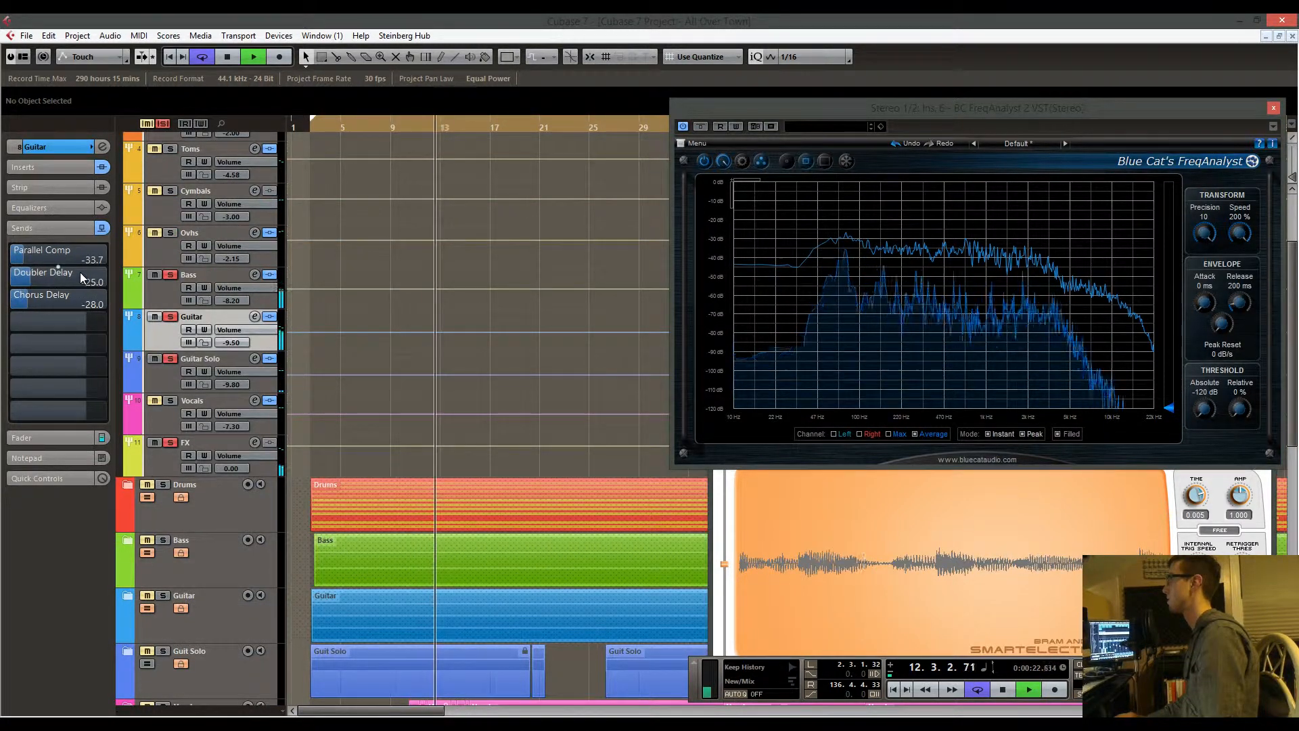
# Compare the Bass group's sends with the Guitar group's and lower the Bass Parallel Comp send to -32.2 dB
pyautogui.click(153, 288)
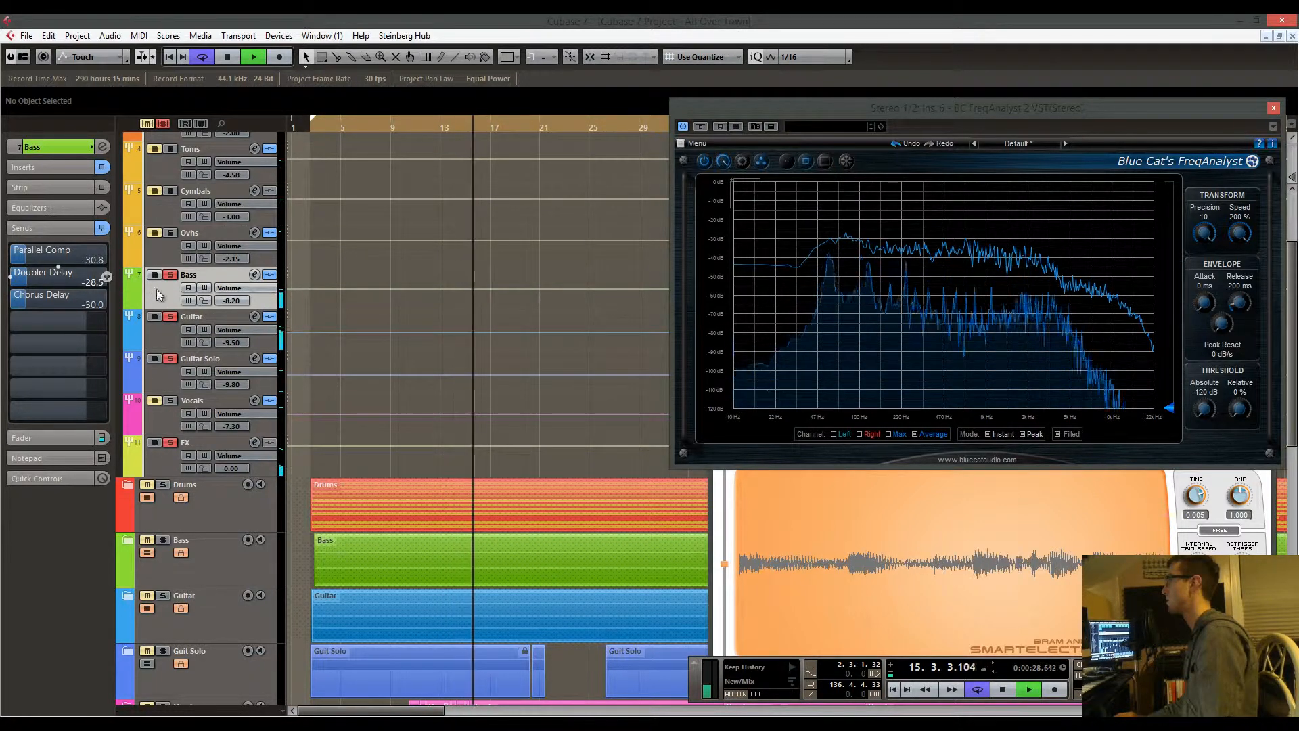
pyautogui.click(172, 335)
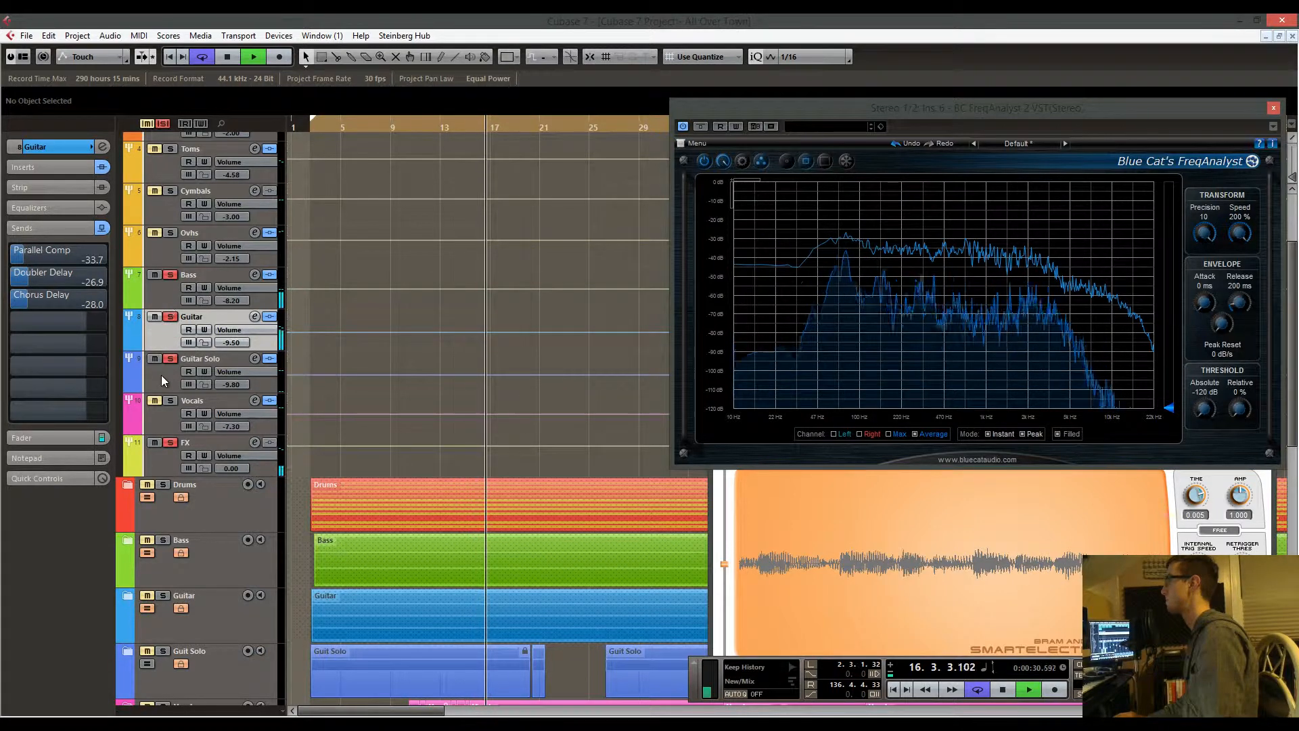
pyautogui.click(161, 296)
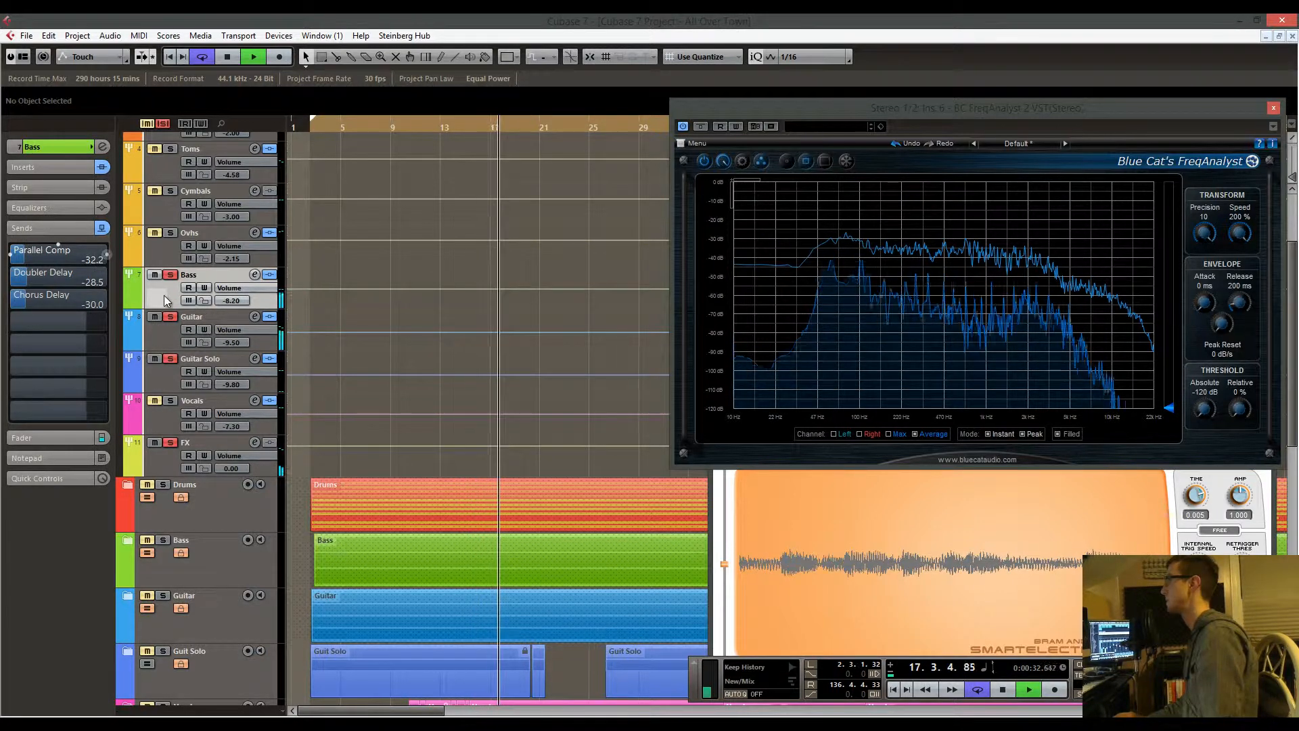
# Review the Guitar and Guitar Solo sends, clear all solos and listen to the full mix before stopping playback
pyautogui.click(161, 334)
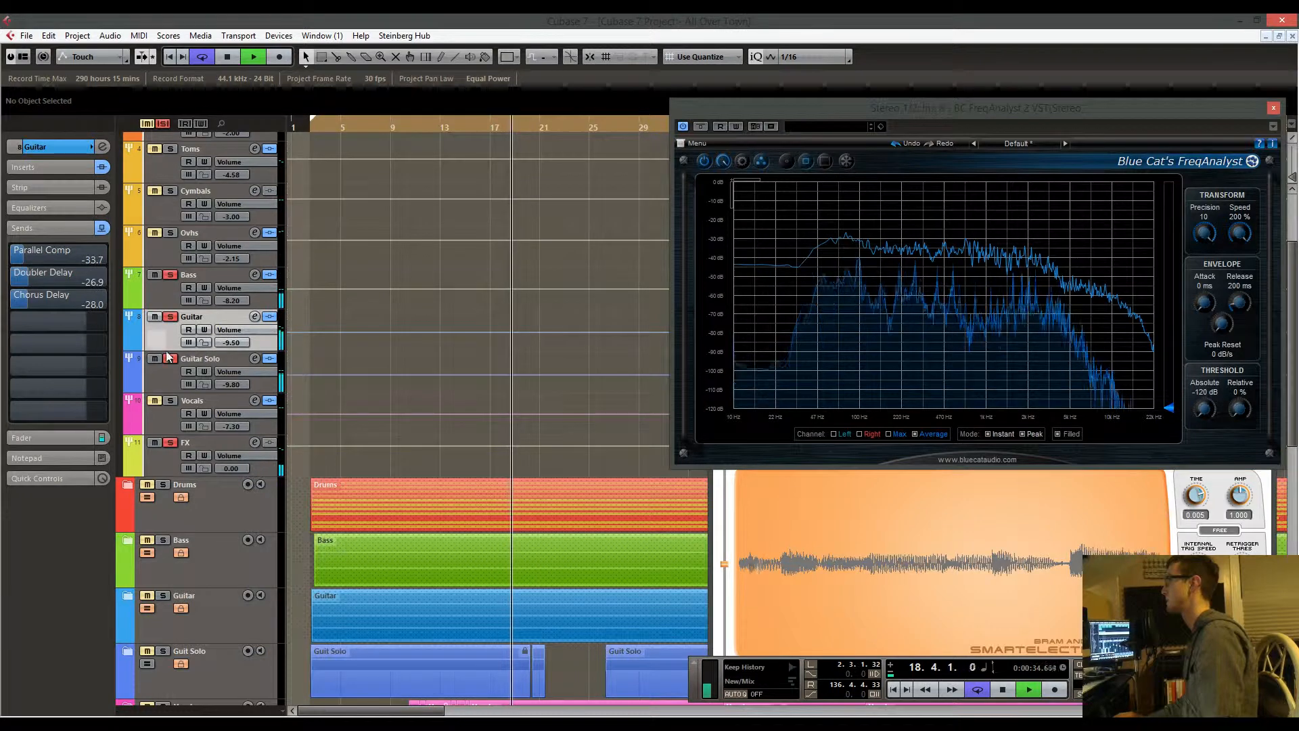
pyautogui.click(167, 375)
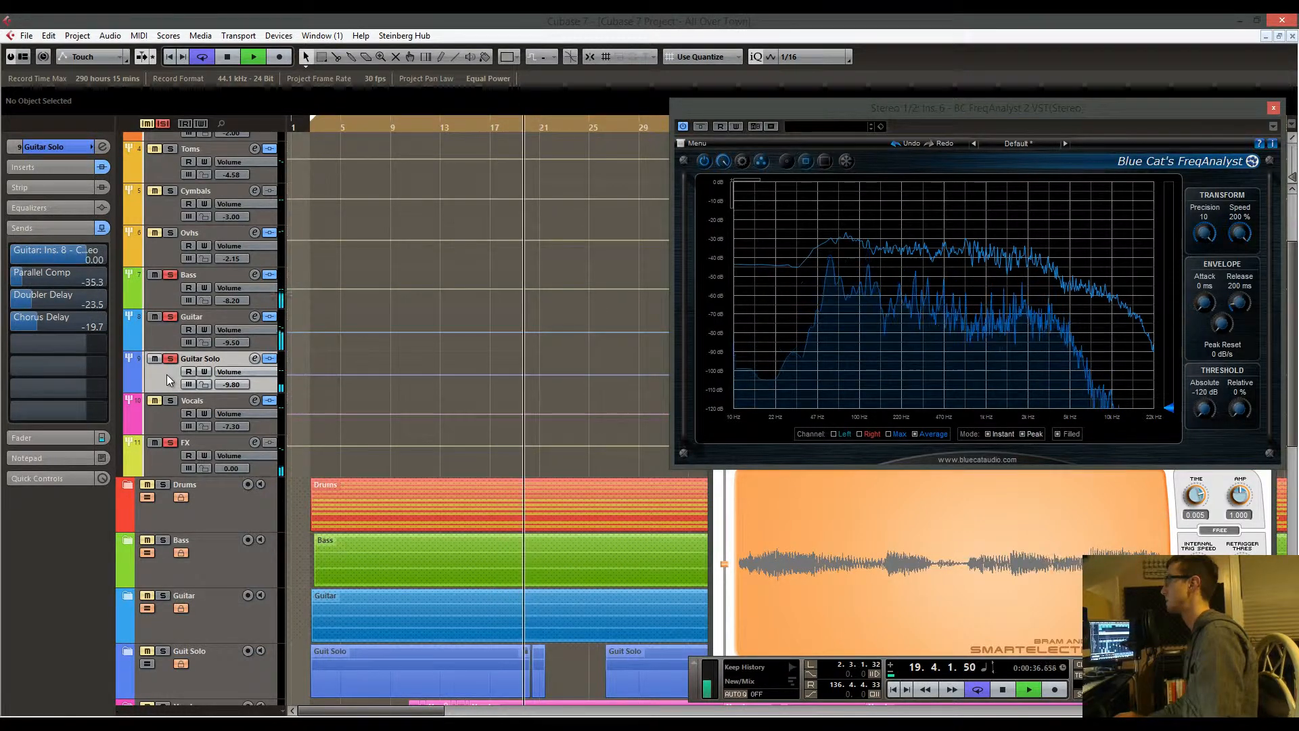
pyautogui.click(169, 338)
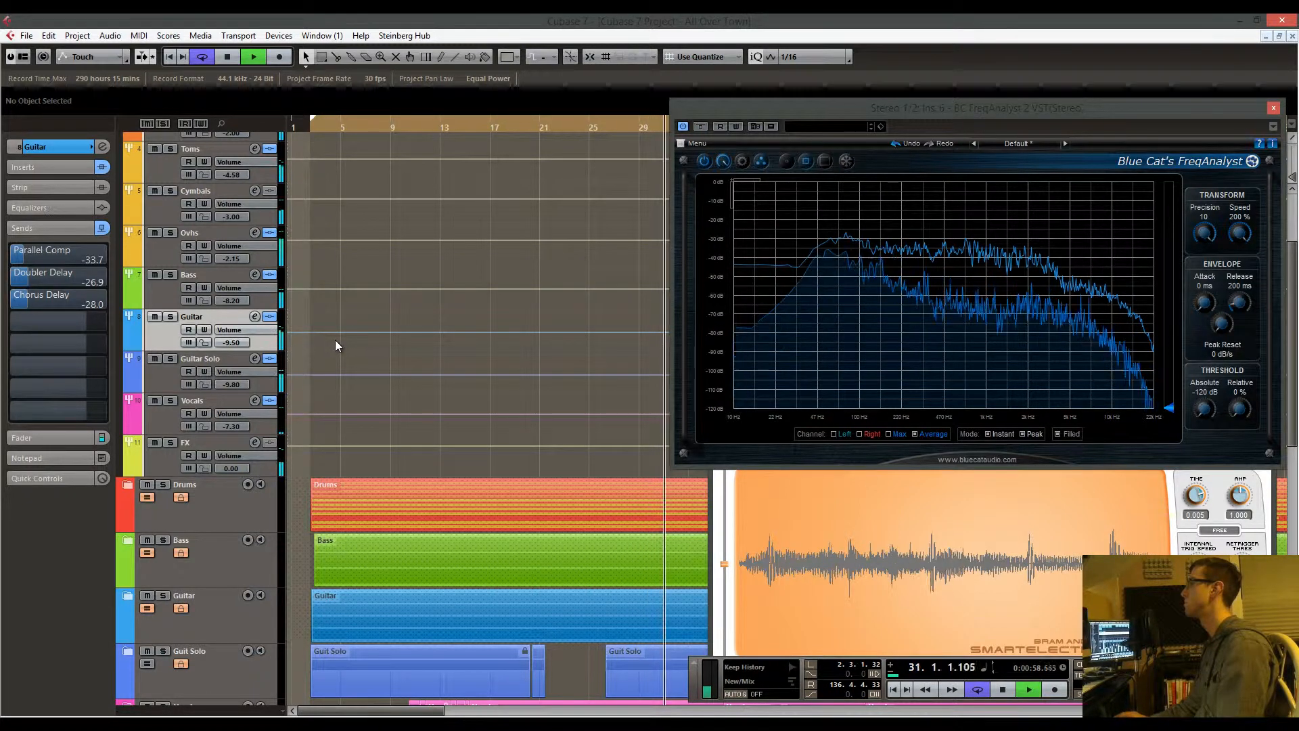
pyautogui.press('space')
# Solo the Vocals group, play from about bar 10 and set its Doubler Delay send to -28.2 dB
pyautogui.scroll(-3, 480, 298)
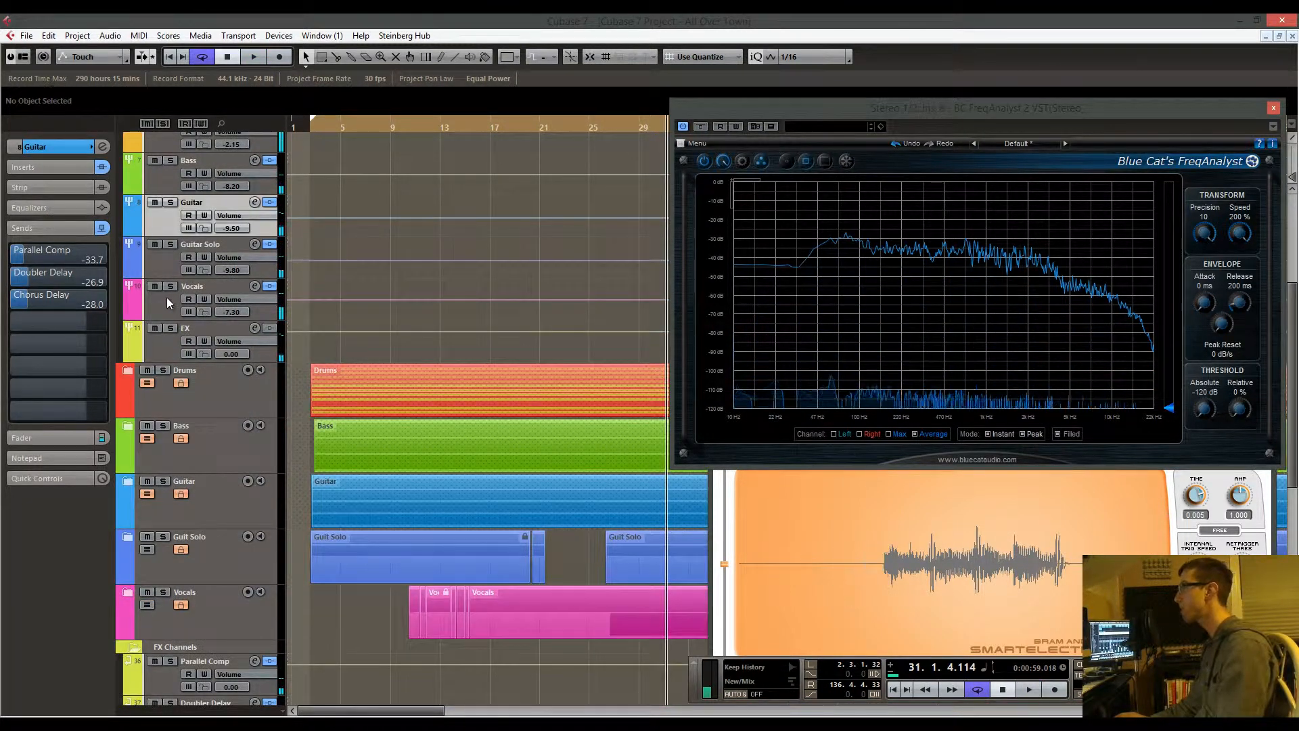
pyautogui.click(147, 287)
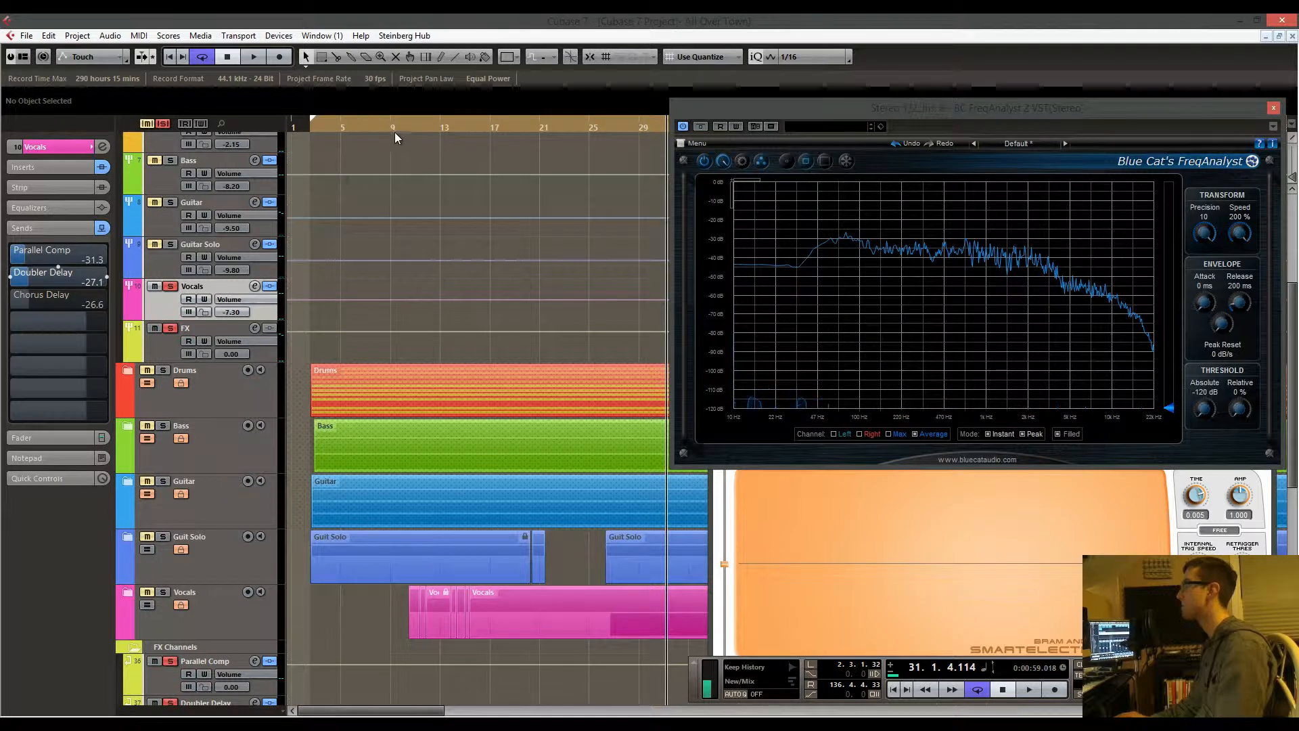
pyautogui.moveTo(403, 128); pyautogui.dragTo(406, 144)
pyautogui.press('space')
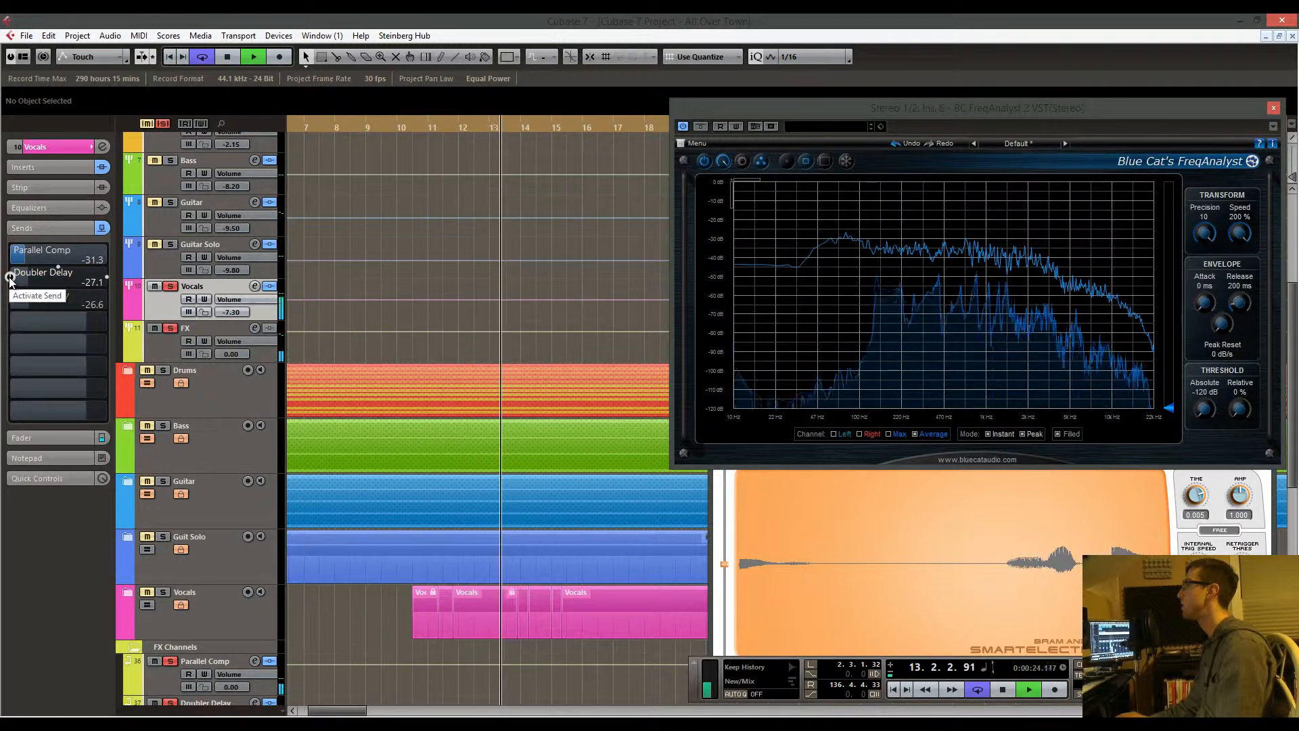
pyautogui.moveTo(10, 278); pyautogui.dragTo(60, 282)
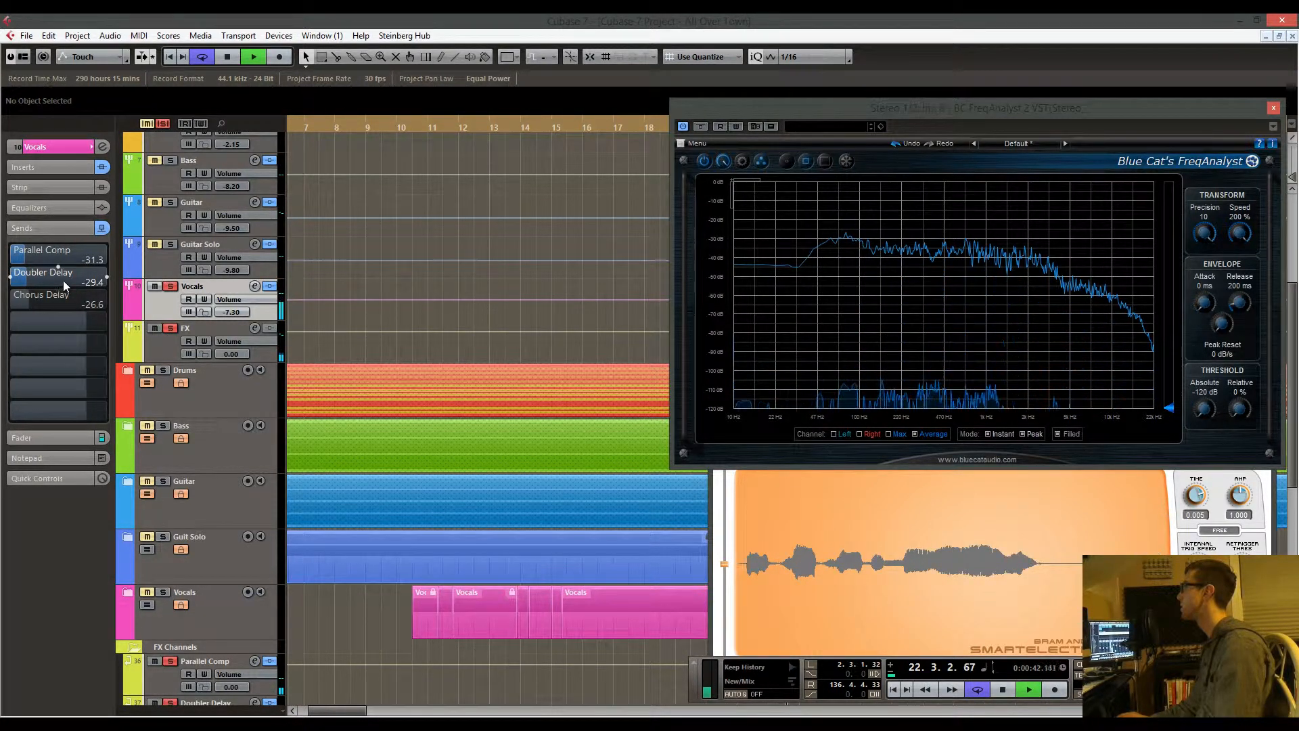
pyautogui.moveTo(63, 280); pyautogui.dragTo(73, 280)
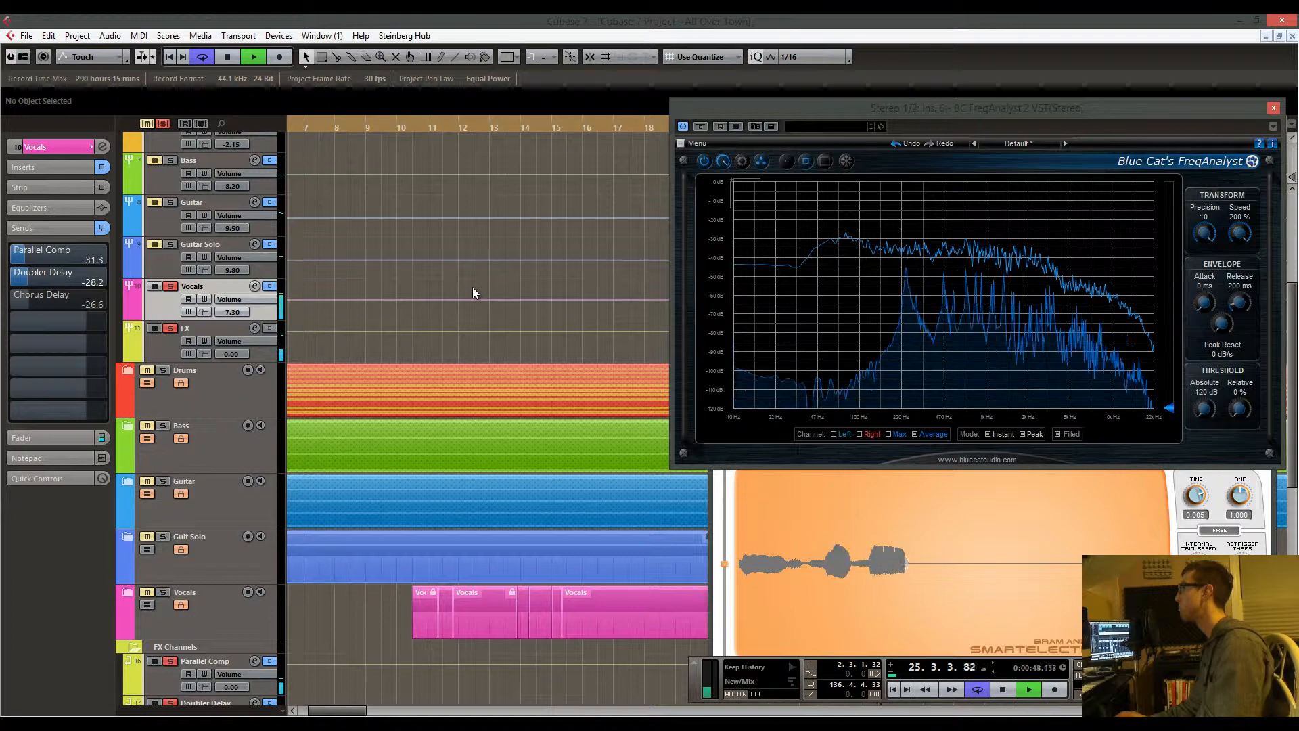
# Open the H-Delay Stereo insert on the Doubler Delay channel, adjust its modulation Rate and close the plug-in
pyautogui.scroll(-7, 472, 293)
pyautogui.scroll(2, 331, 340)
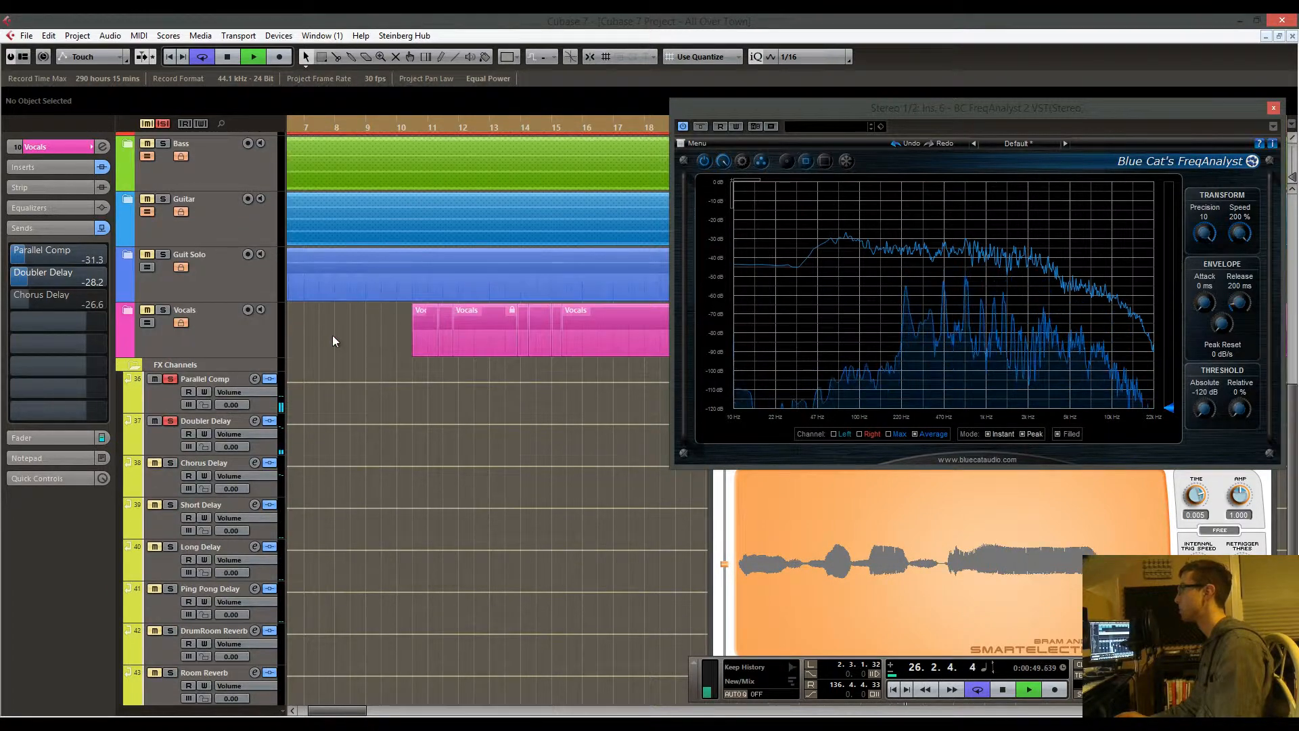
pyautogui.click(169, 429)
pyautogui.click(93, 169)
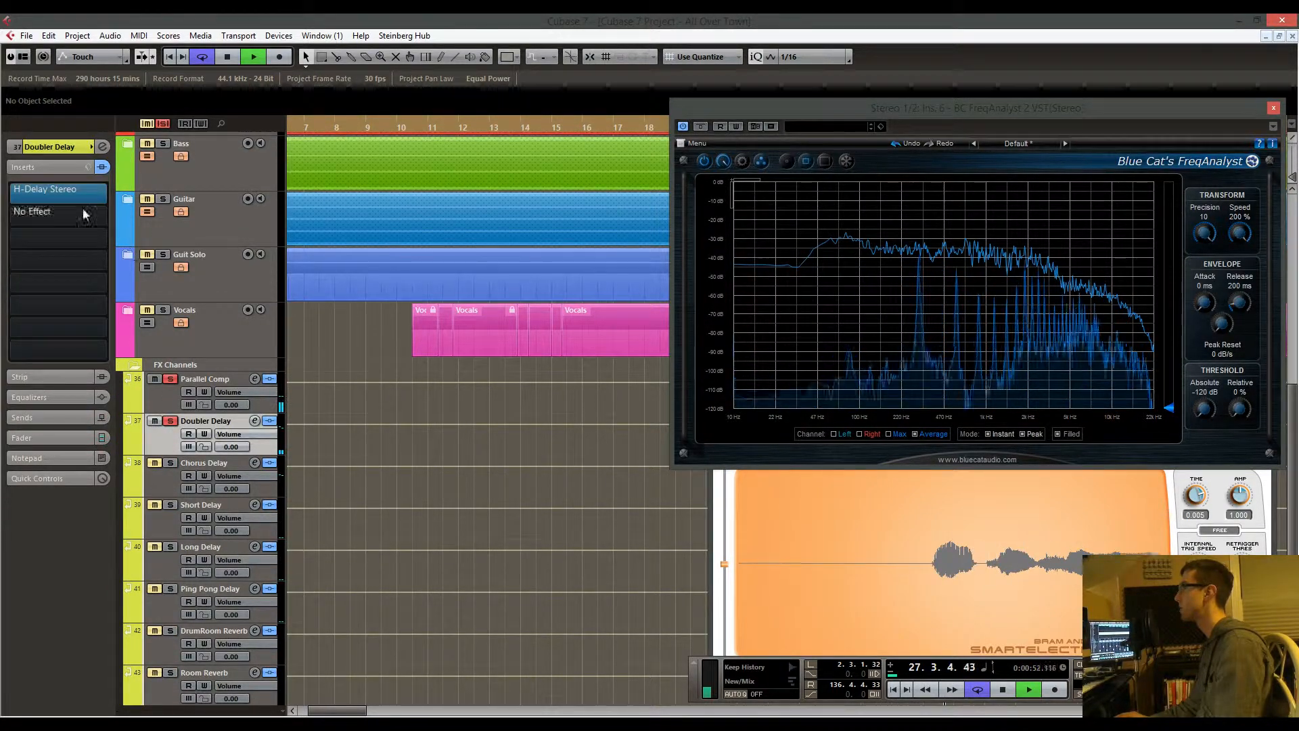
pyautogui.click(20, 188)
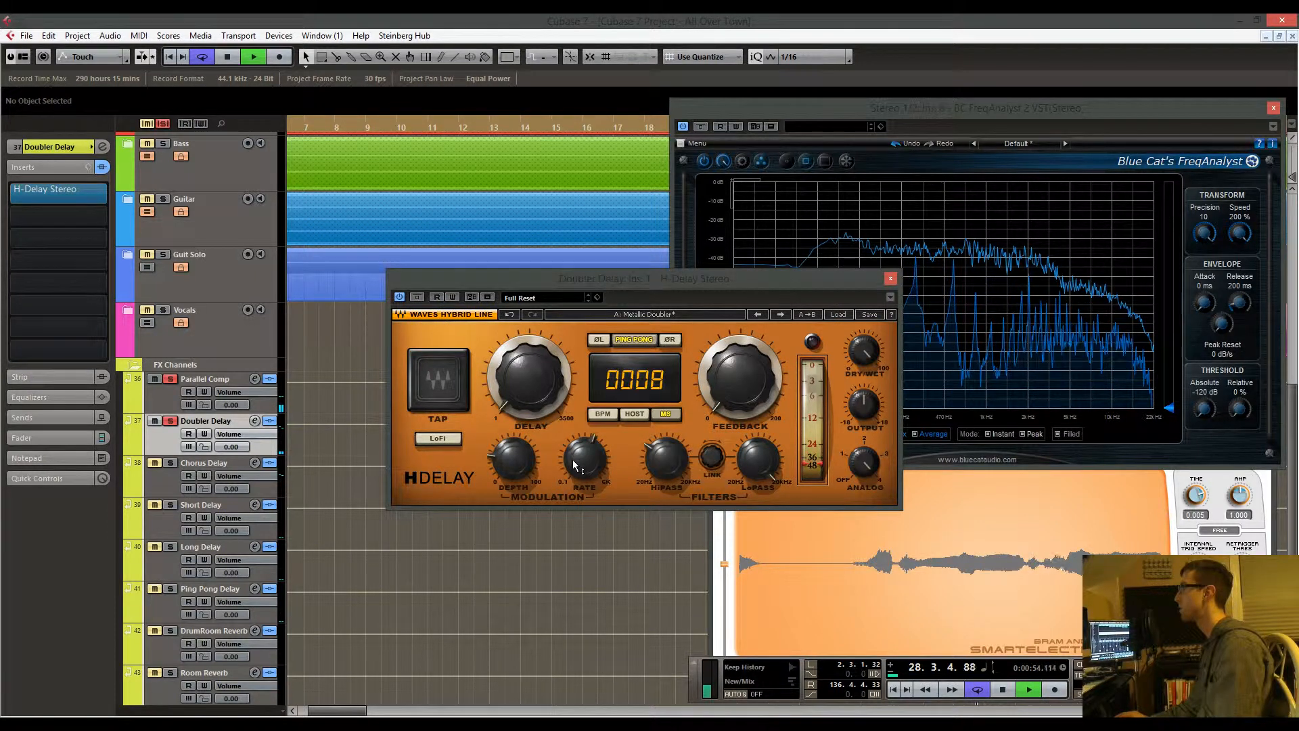
pyautogui.moveTo(566, 452); pyautogui.dragTo(571, 529)
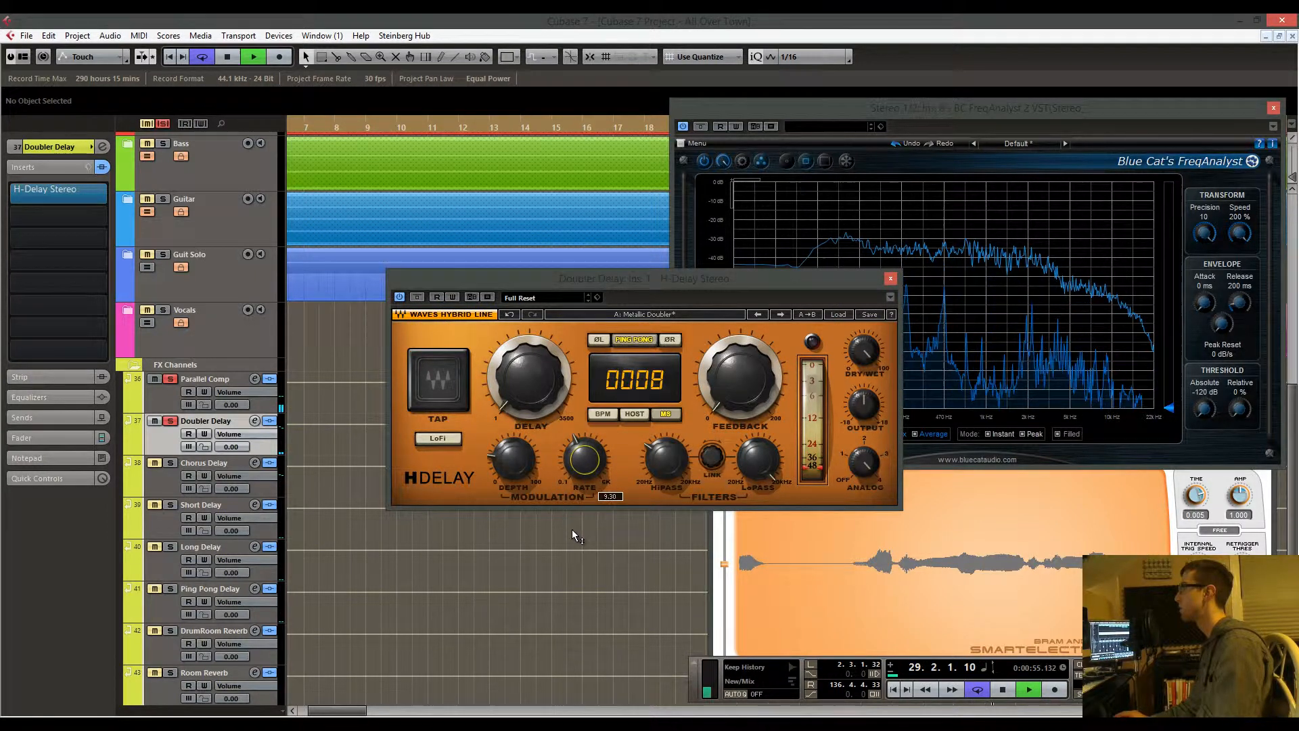
pyautogui.click(890, 279)
# Return to the Vocals group's sends and raise its Doubler Delay send to -24.8 dB
pyautogui.scroll(6, 516, 295)
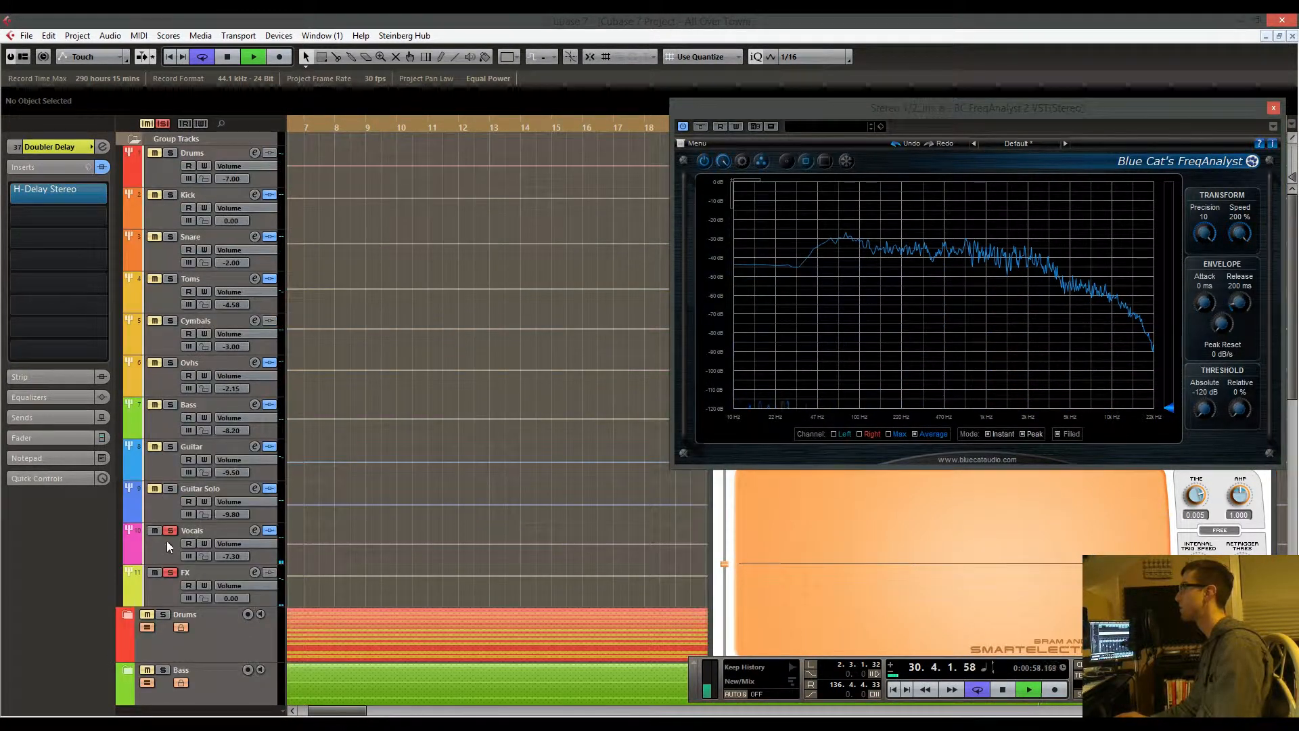
pyautogui.click(167, 546)
pyautogui.click(71, 417)
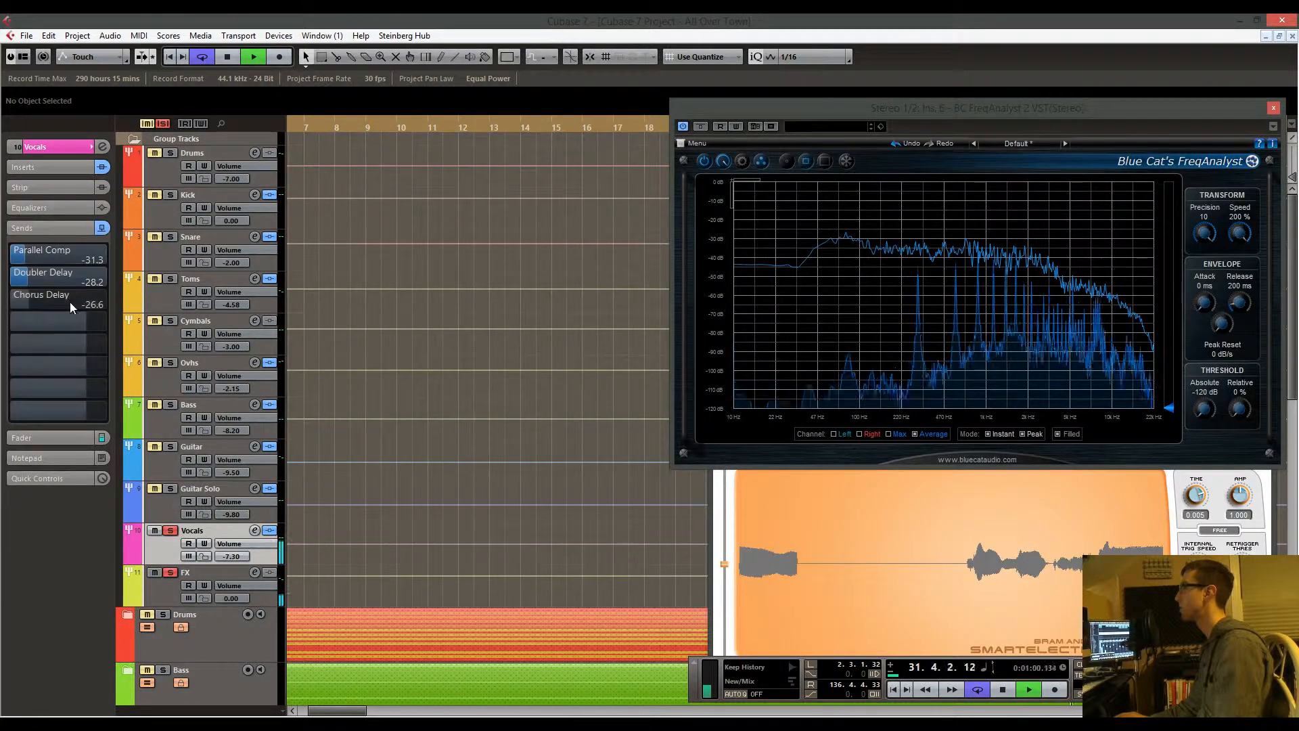
pyautogui.moveTo(71, 274)
pyautogui.mouseDown()
pyautogui.moveTo(96, 284)
pyautogui.moveTo(81, 285)
pyautogui.mouseUp()
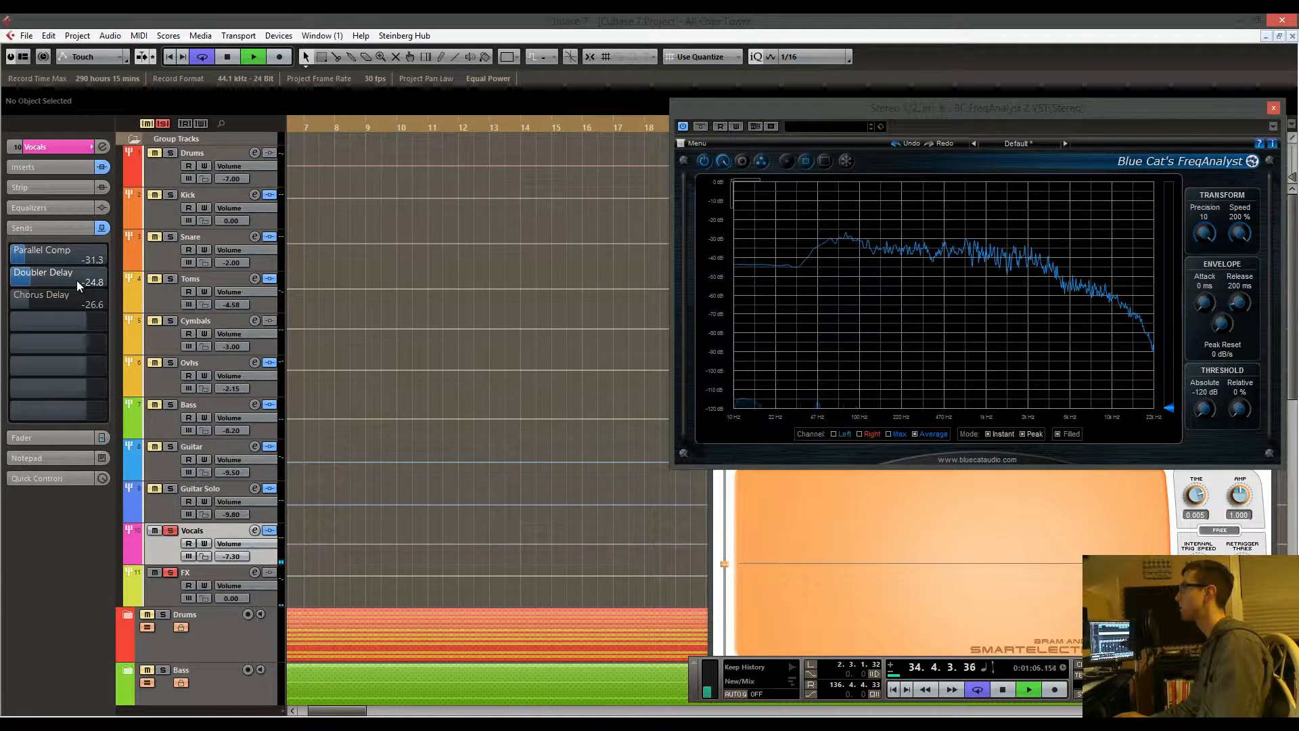
# Replay the soloed Vocals group from about bar 9 and lower its Doubler Delay send to -26.7 dB
pyautogui.click(376, 129)
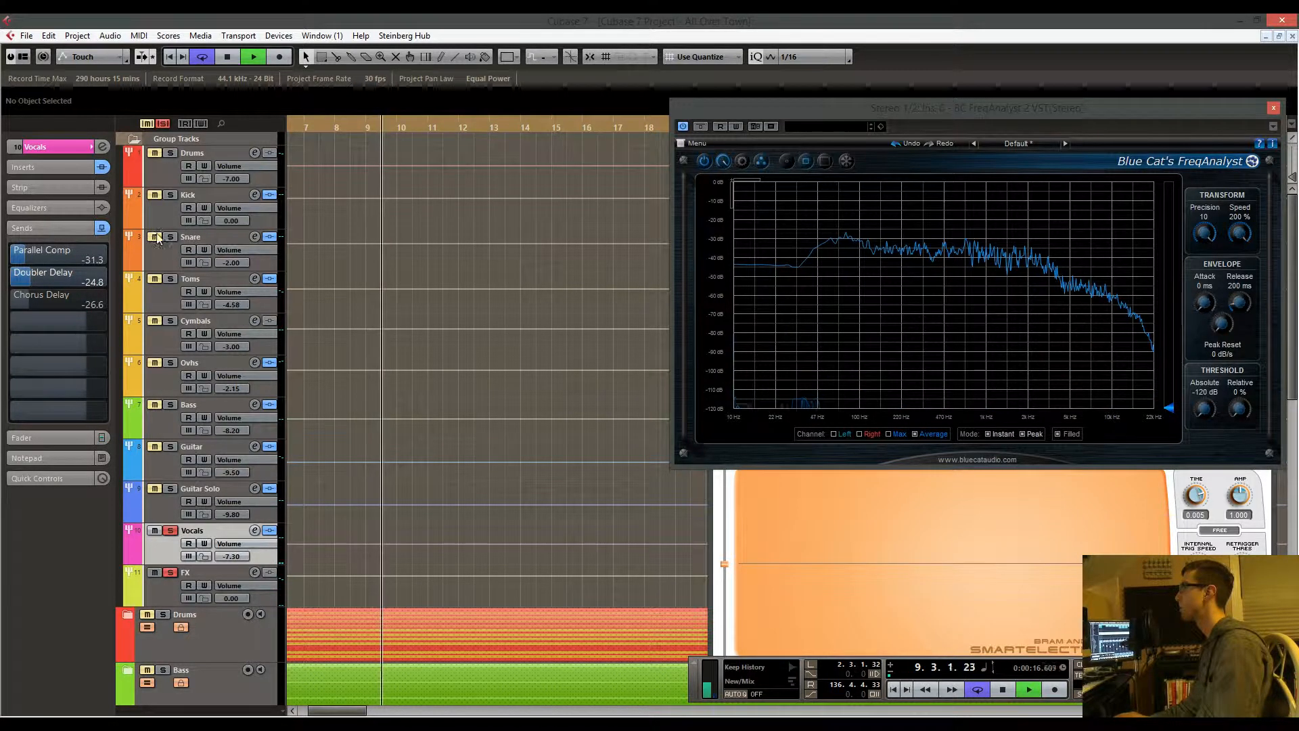
pyautogui.moveTo(69, 283)
pyautogui.mouseDown()
pyautogui.moveTo(220, 285)
pyautogui.moveTo(68, 285)
pyautogui.mouseUp()
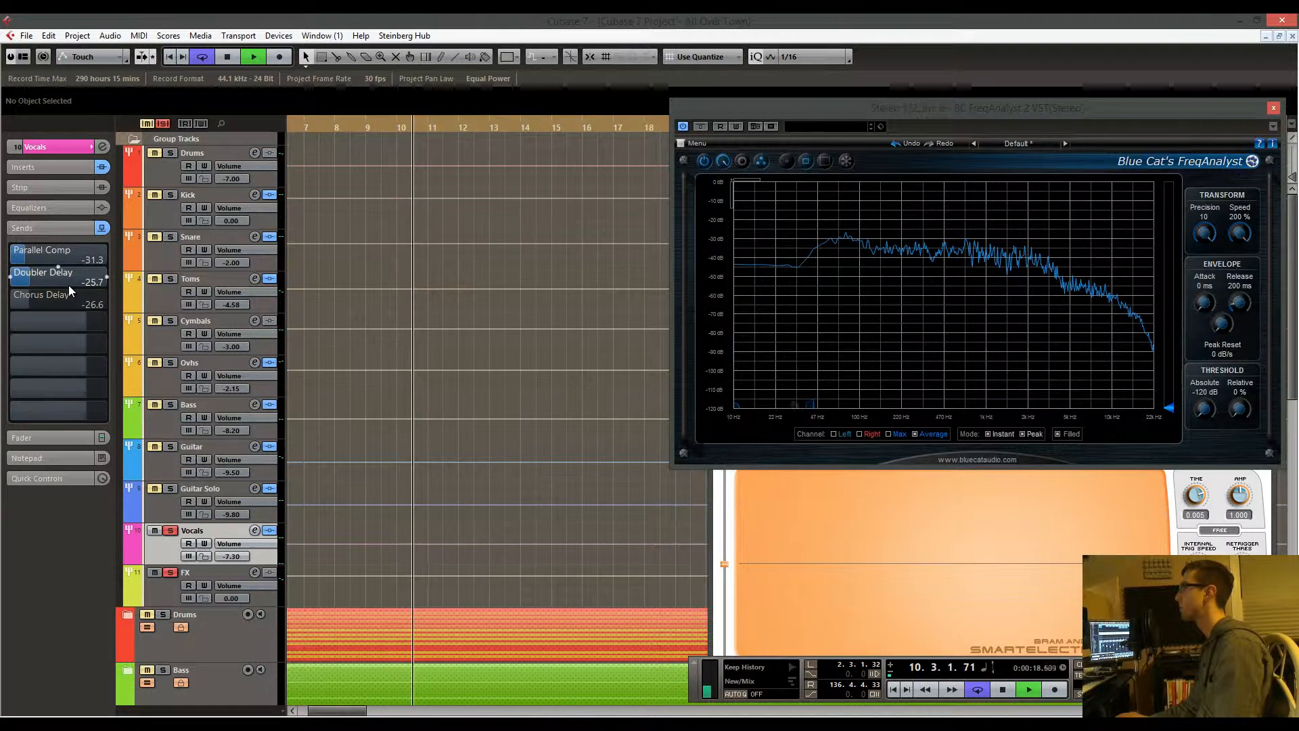
pyautogui.scroll(-5, 407, 176)
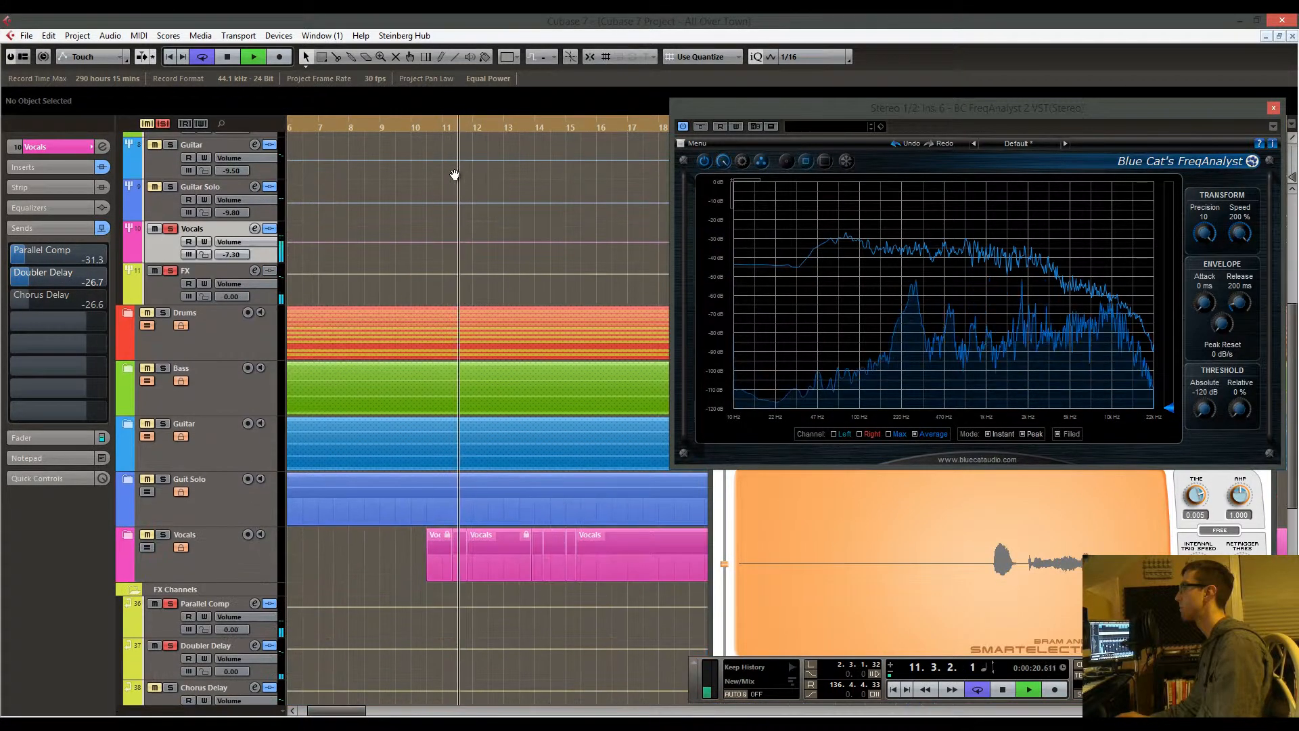
pyautogui.scroll(3, 424, 202)
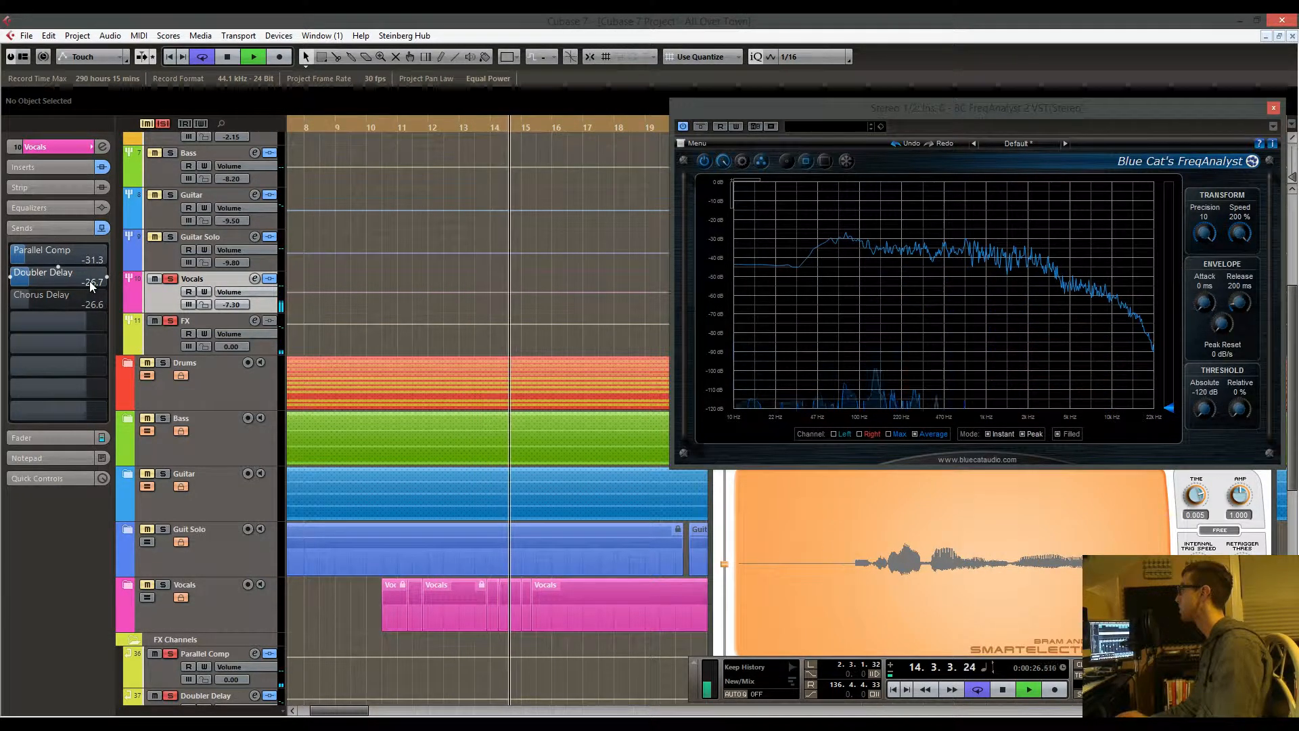
# Reopen the H-Delay Stereo plug-in on the Doubler Delay channel
pyautogui.scroll(-5, 369, 542)
pyautogui.click(165, 599)
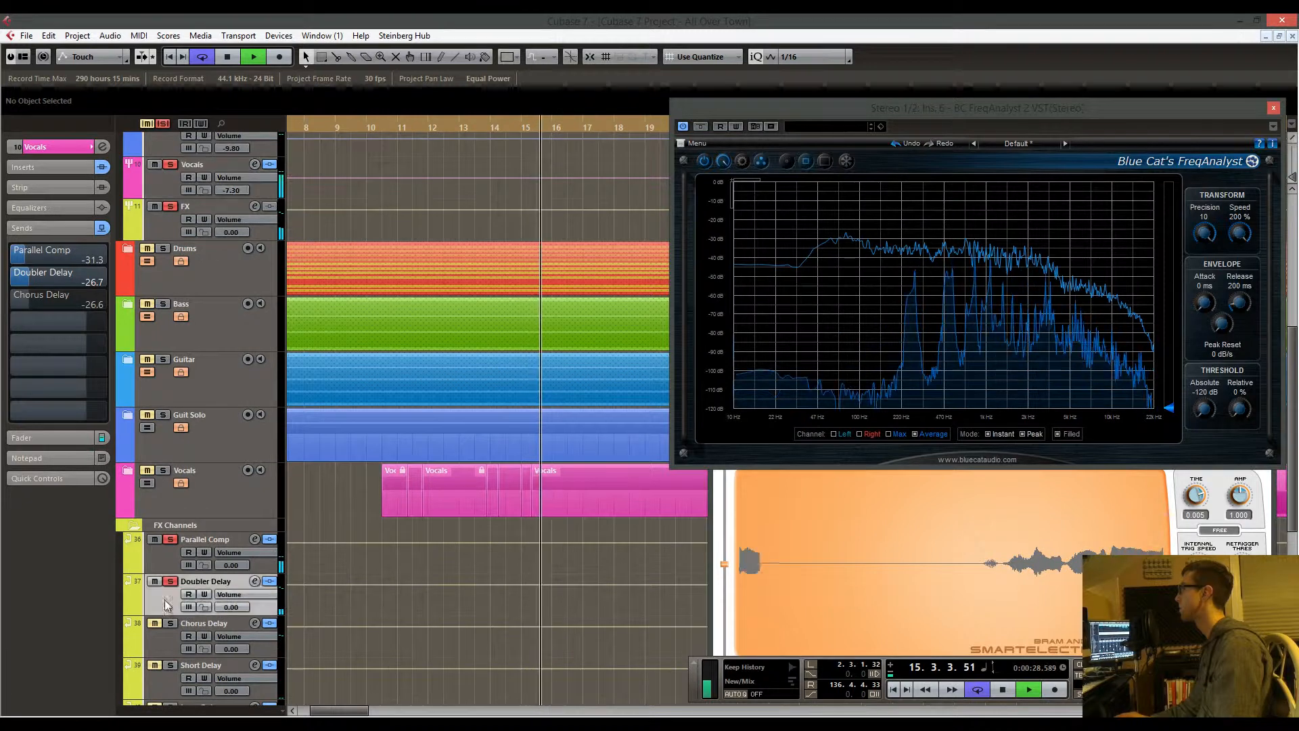
pyautogui.click(64, 167)
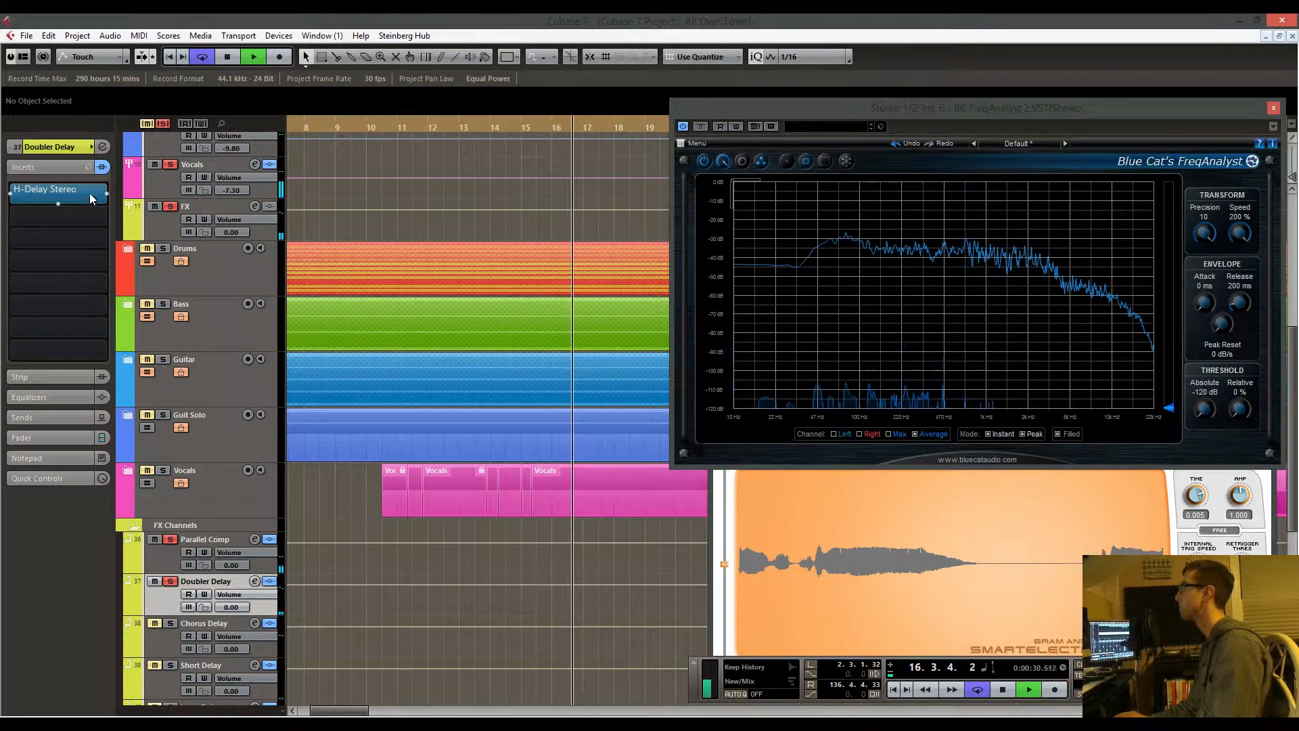
pyautogui.click(68, 191)
# Select the Vocals group with the delay plug-in still open and raise its Doubler Delay send to -10.3 dB
pyautogui.scroll(5, 319, 232)
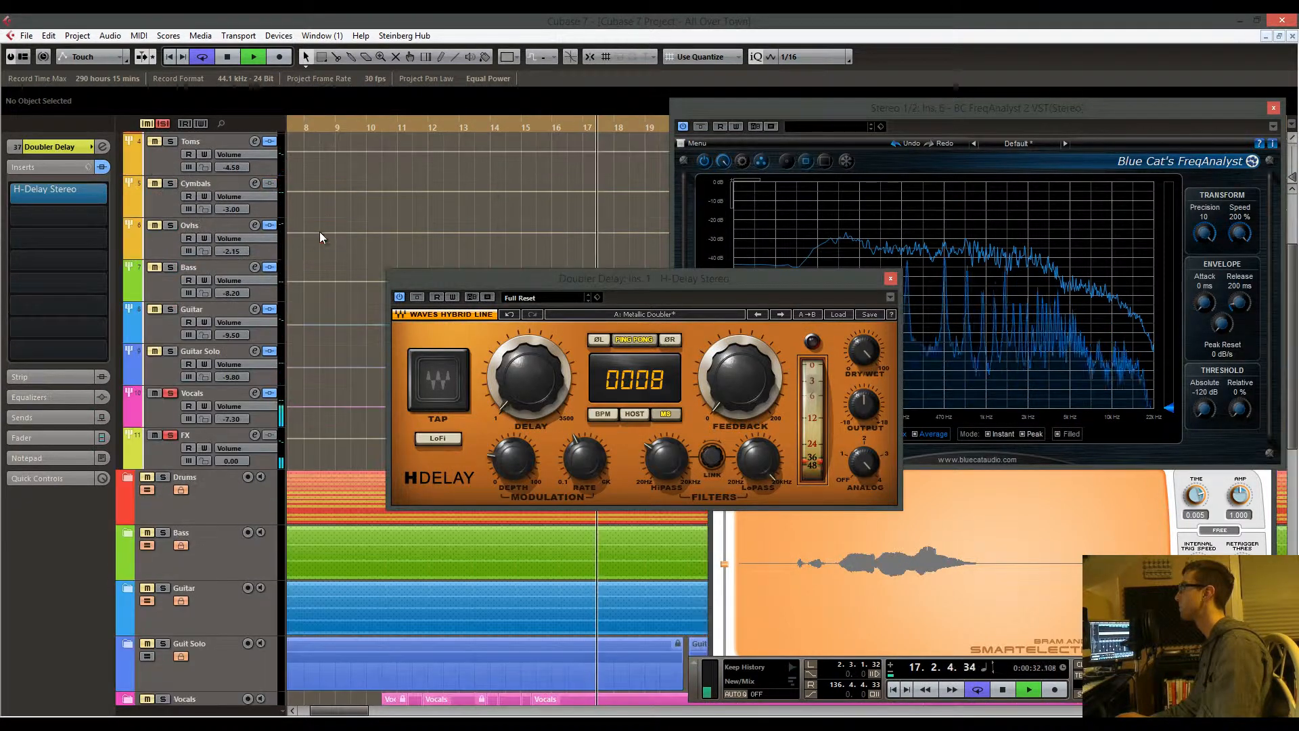
pyautogui.click(157, 405)
pyautogui.click(80, 414)
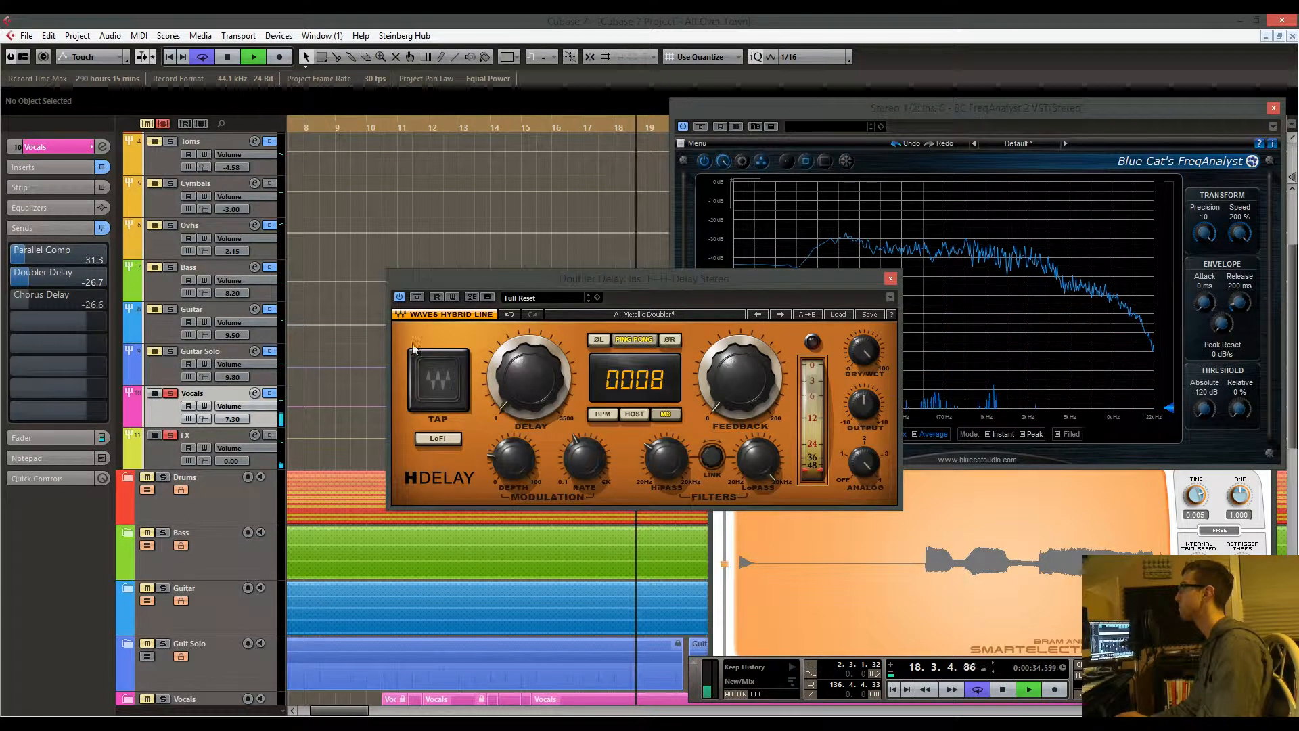
pyautogui.moveTo(82, 283); pyautogui.dragTo(102, 283)
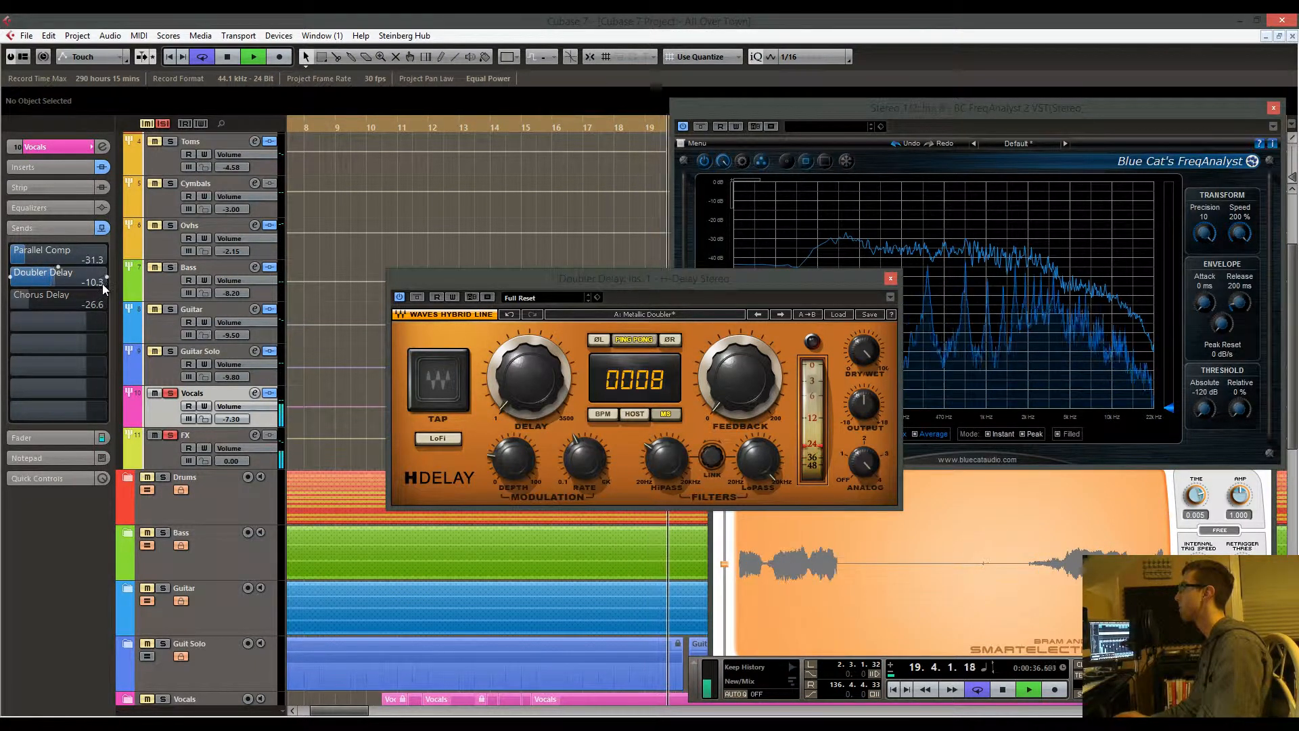
# Set the modulation depth of the Doubler Delay's H-Delay to 17 and fine-tune its modulation rate during playback
pyautogui.moveTo(521, 461); pyautogui.dragTo(522, 466)
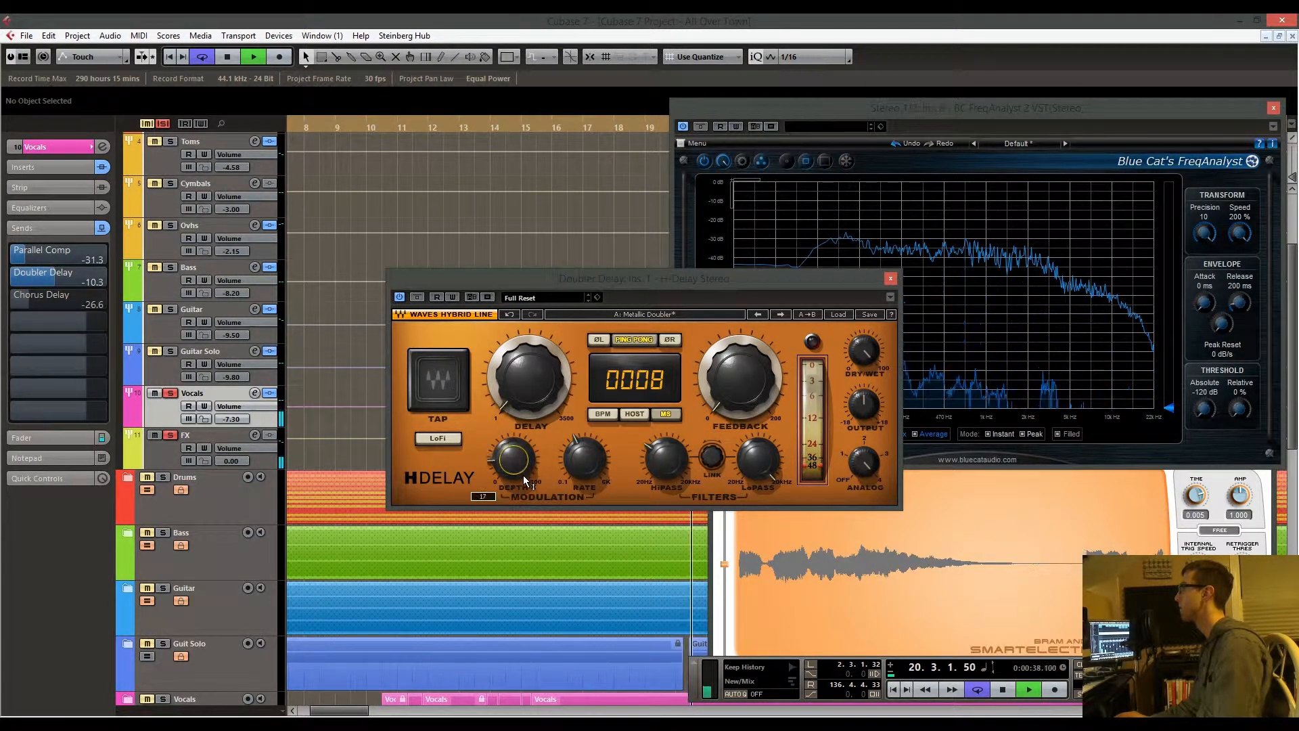
pyautogui.click(580, 464)
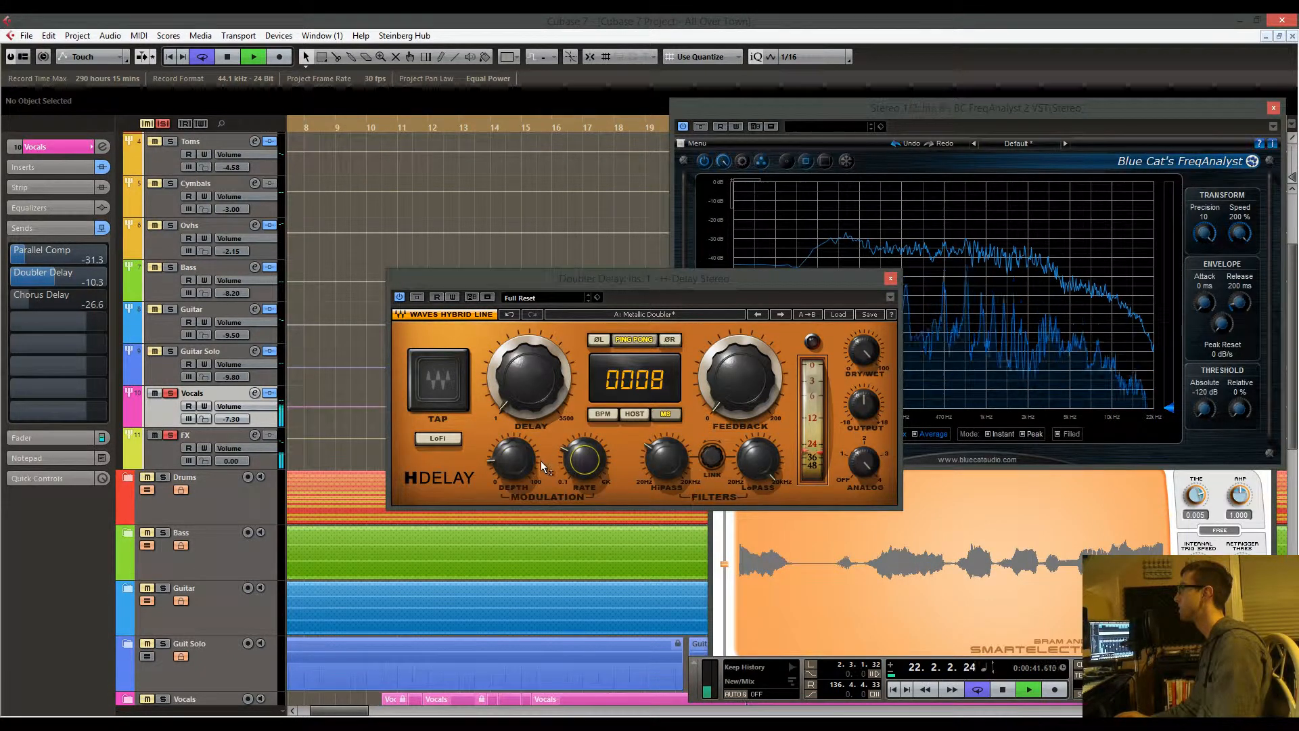
pyautogui.moveTo(585, 459); pyautogui.dragTo(585, 464)
pyautogui.doubleClick(585, 462)
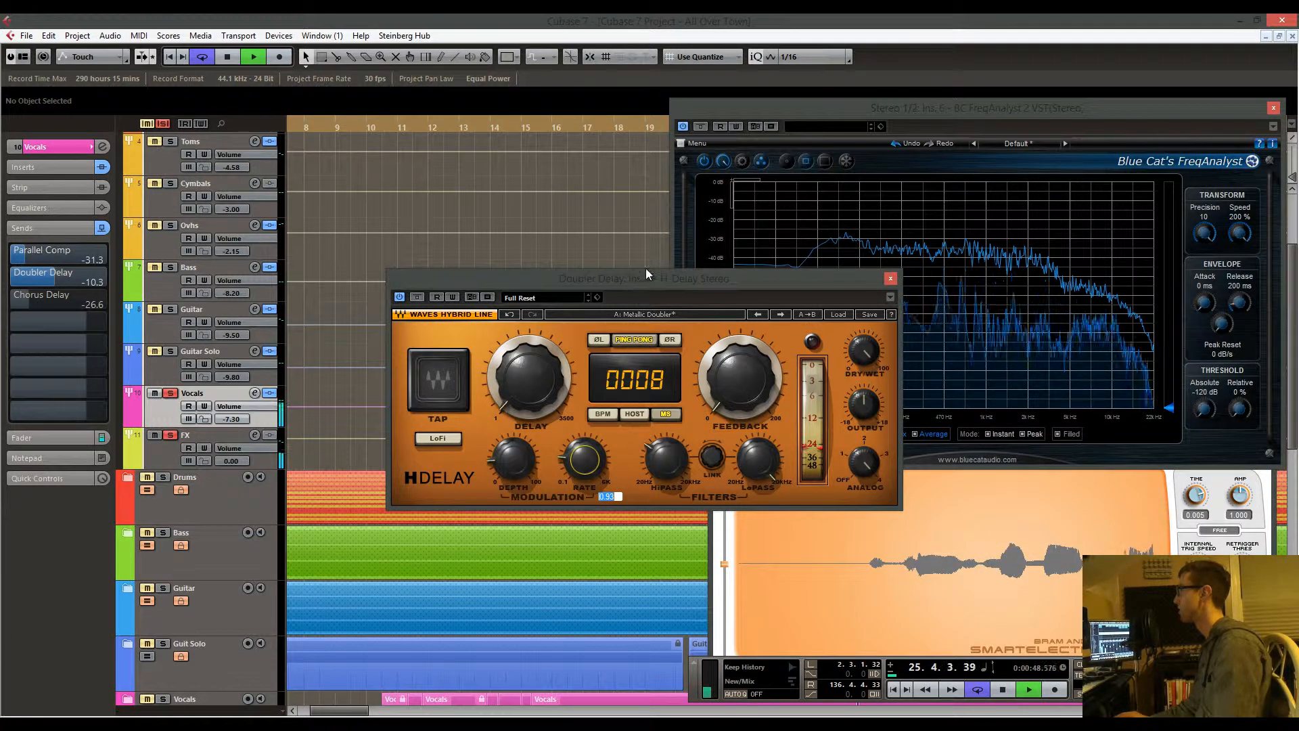
pyautogui.click(594, 471)
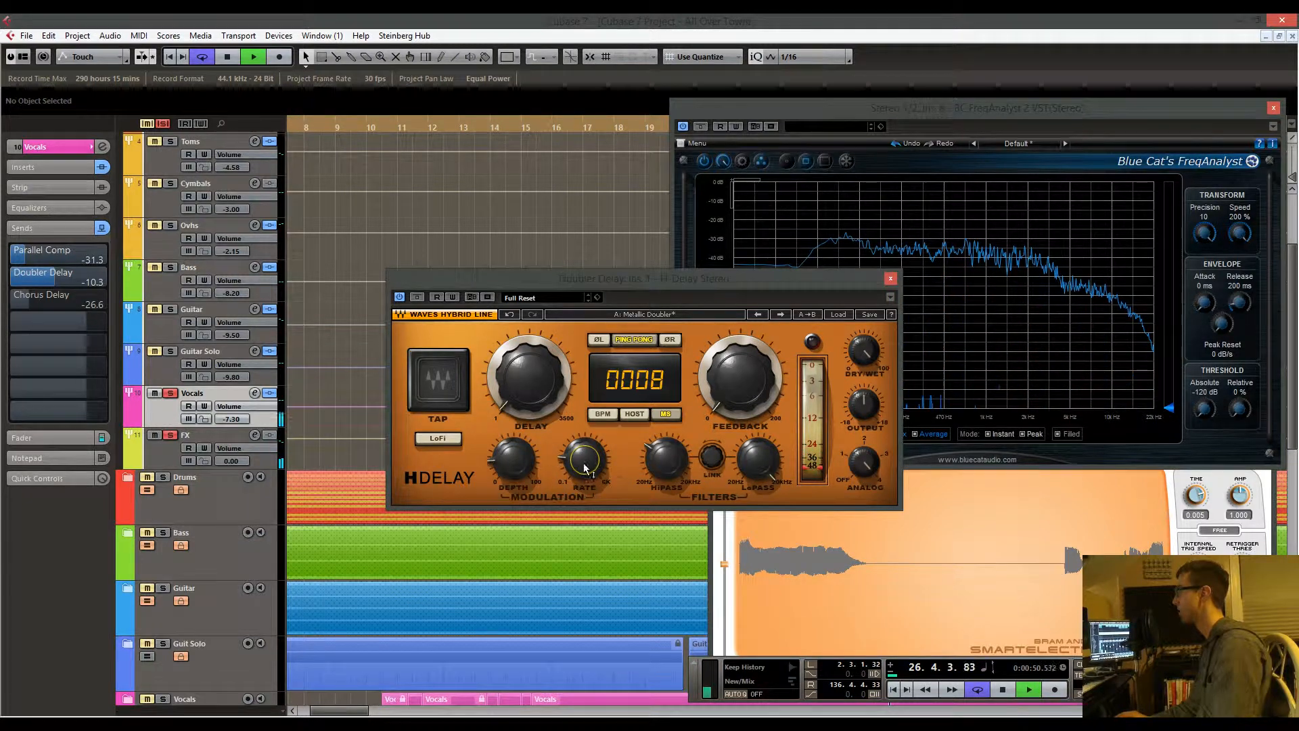
# Stop playback, close the H-Delay plug-in and lower the Vocals group's Doubler Delay send to -19.4 dB
pyautogui.press('space')
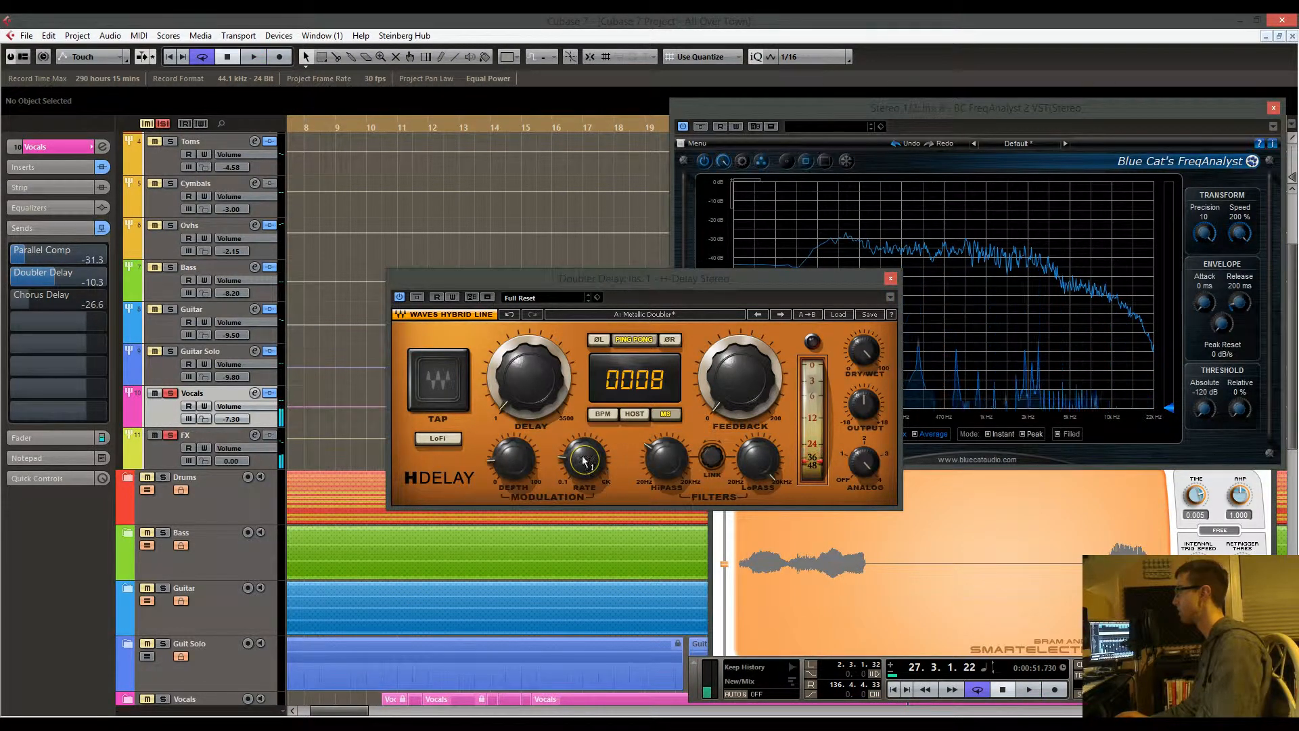
pyautogui.click(890, 278)
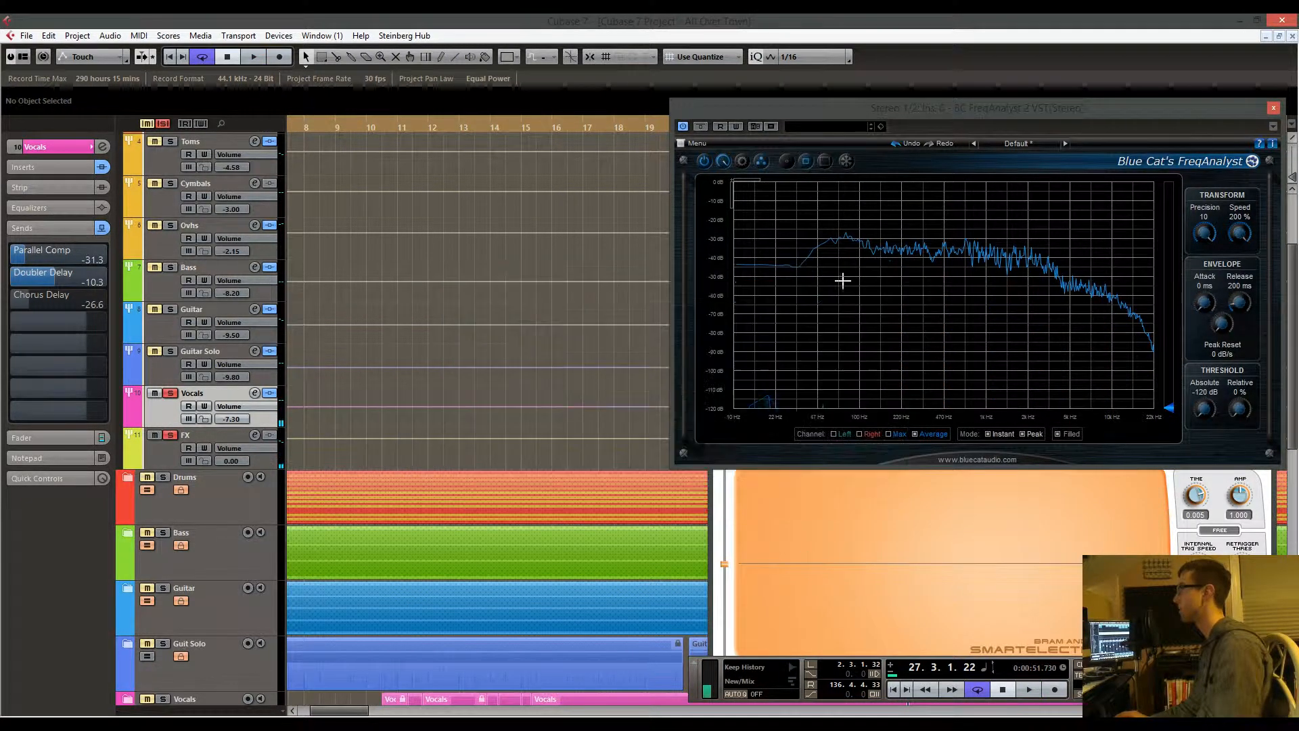
pyautogui.moveTo(46, 278); pyautogui.dragTo(31, 278)
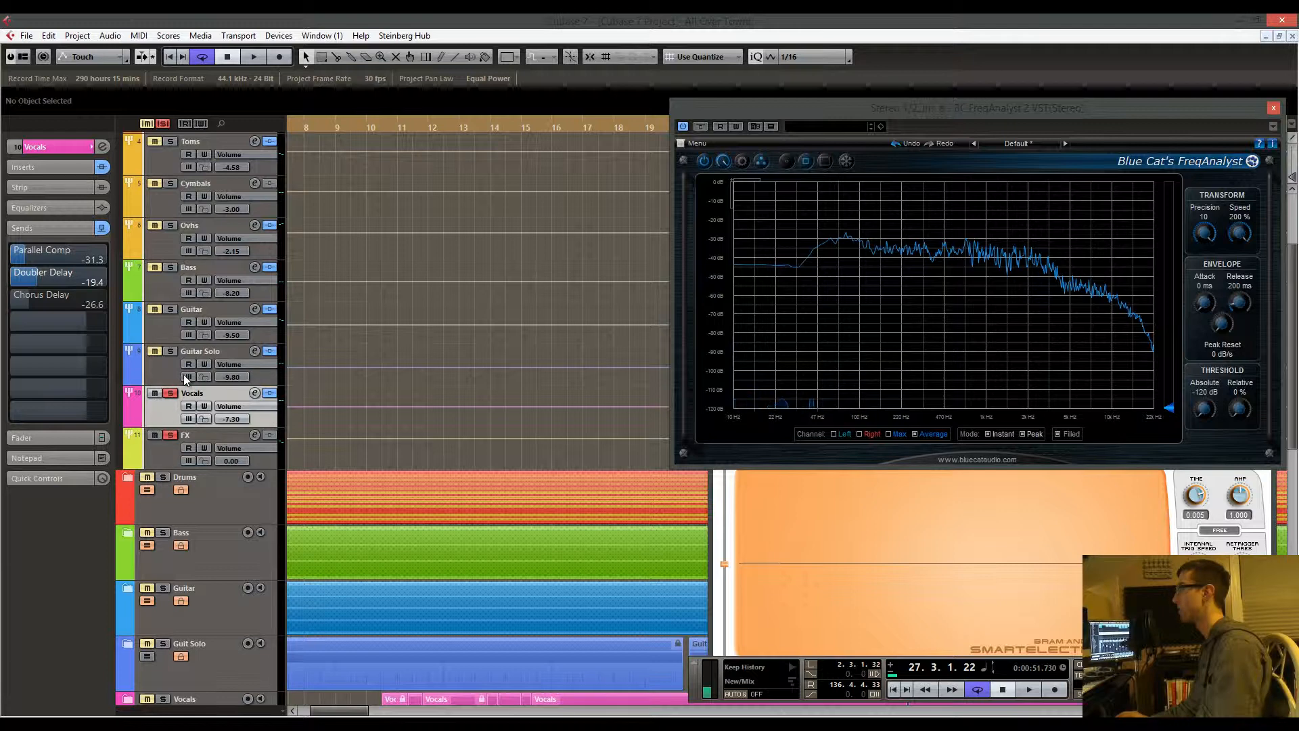
# Replay the soloed Vocals group from about bar 10 and gradually lower its Doubler Delay send to -26.6 dB
pyautogui.click(408, 126)
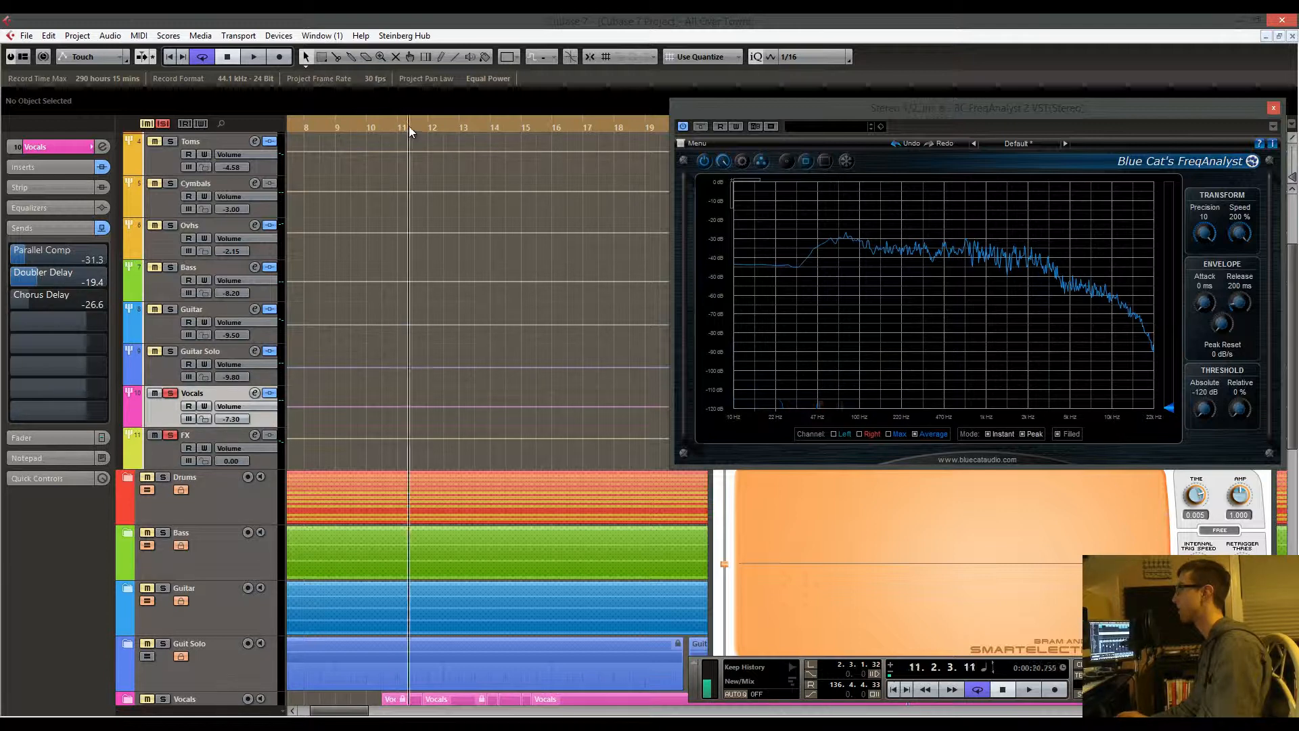
pyautogui.scroll(-3, 435, 221)
pyautogui.click(398, 127)
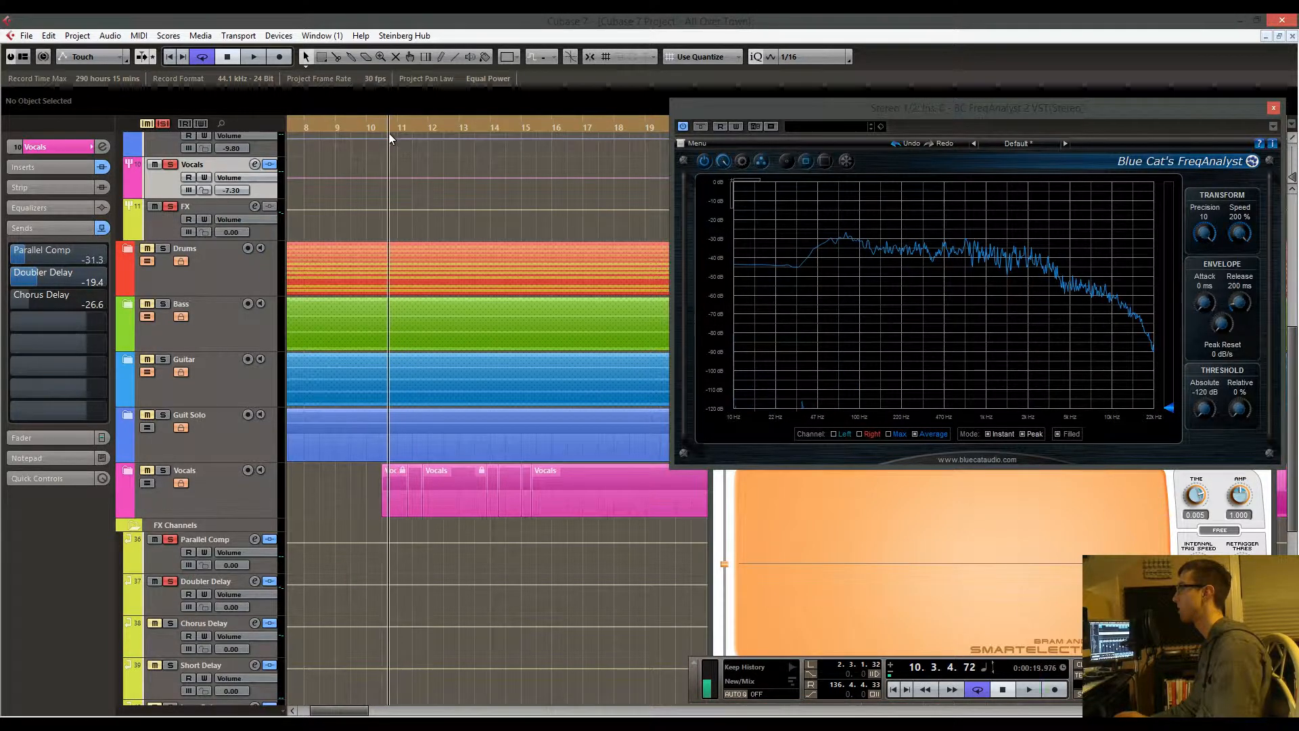
pyautogui.press('space')
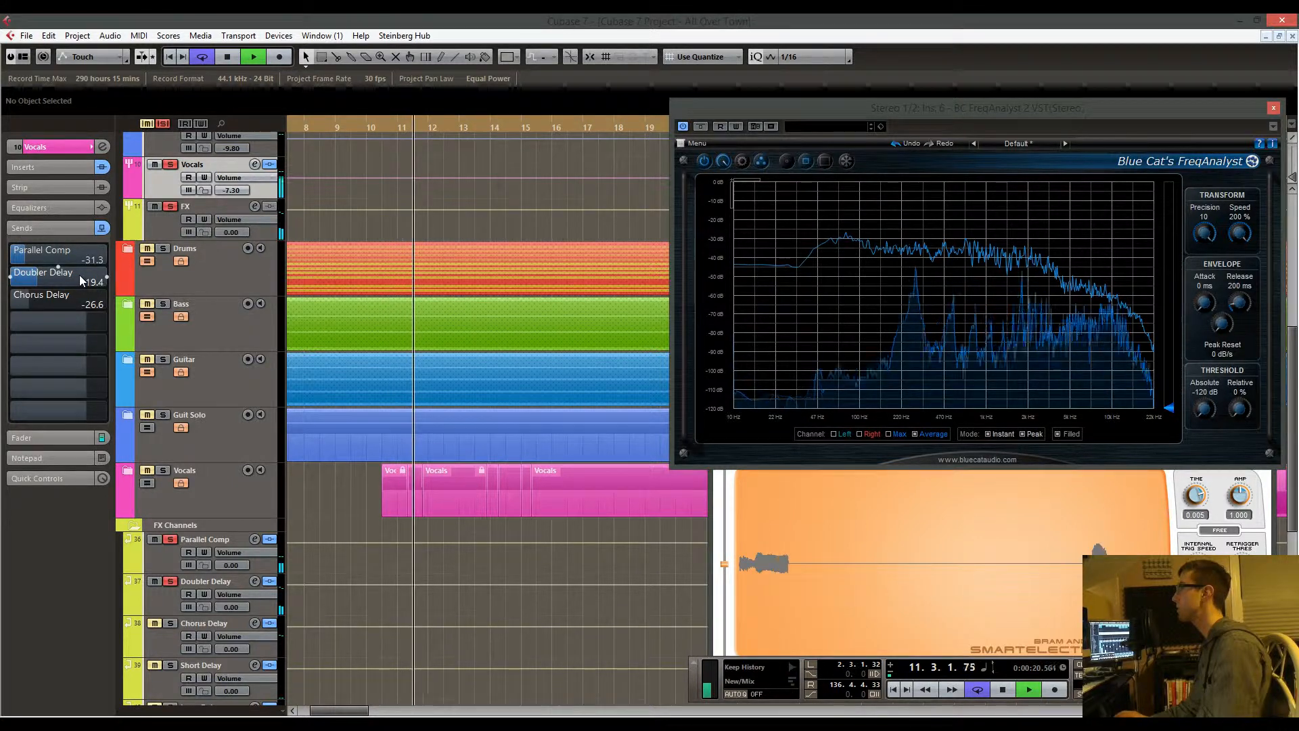
pyautogui.scroll(-3, 79, 275)
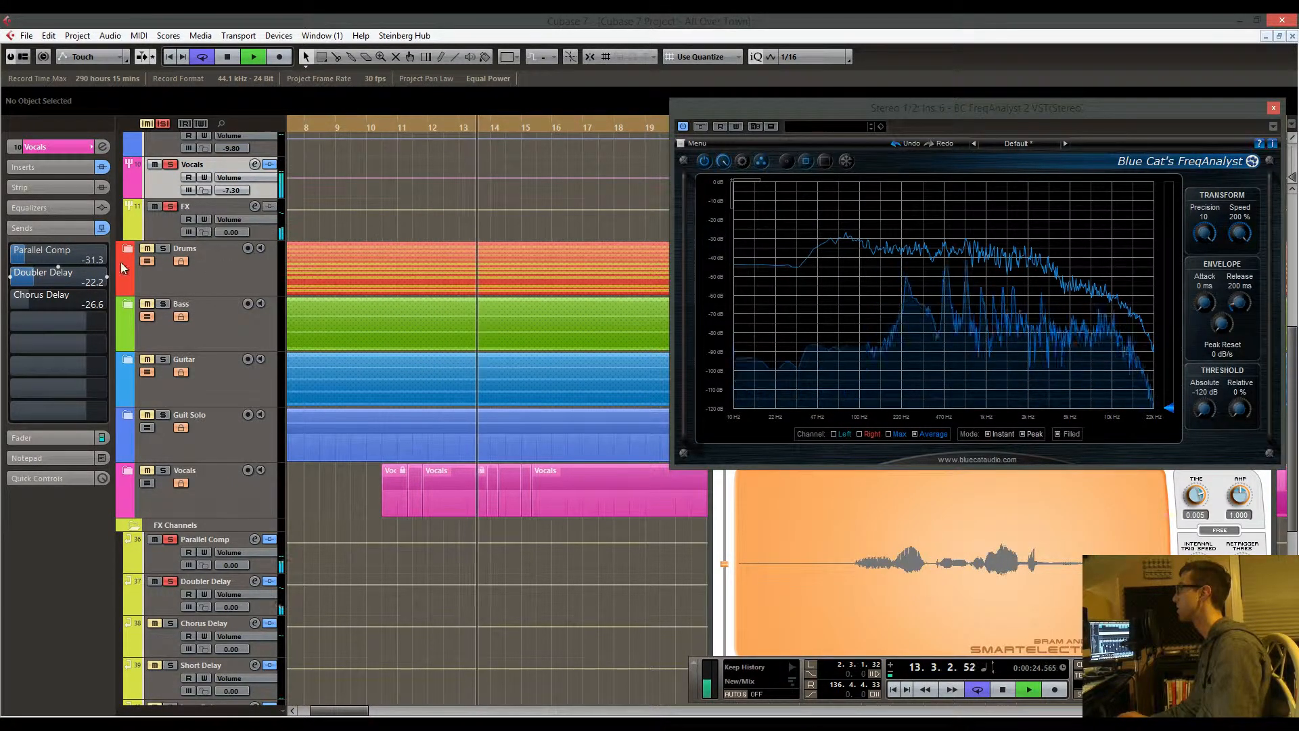
pyautogui.scroll(-1, 101, 275)
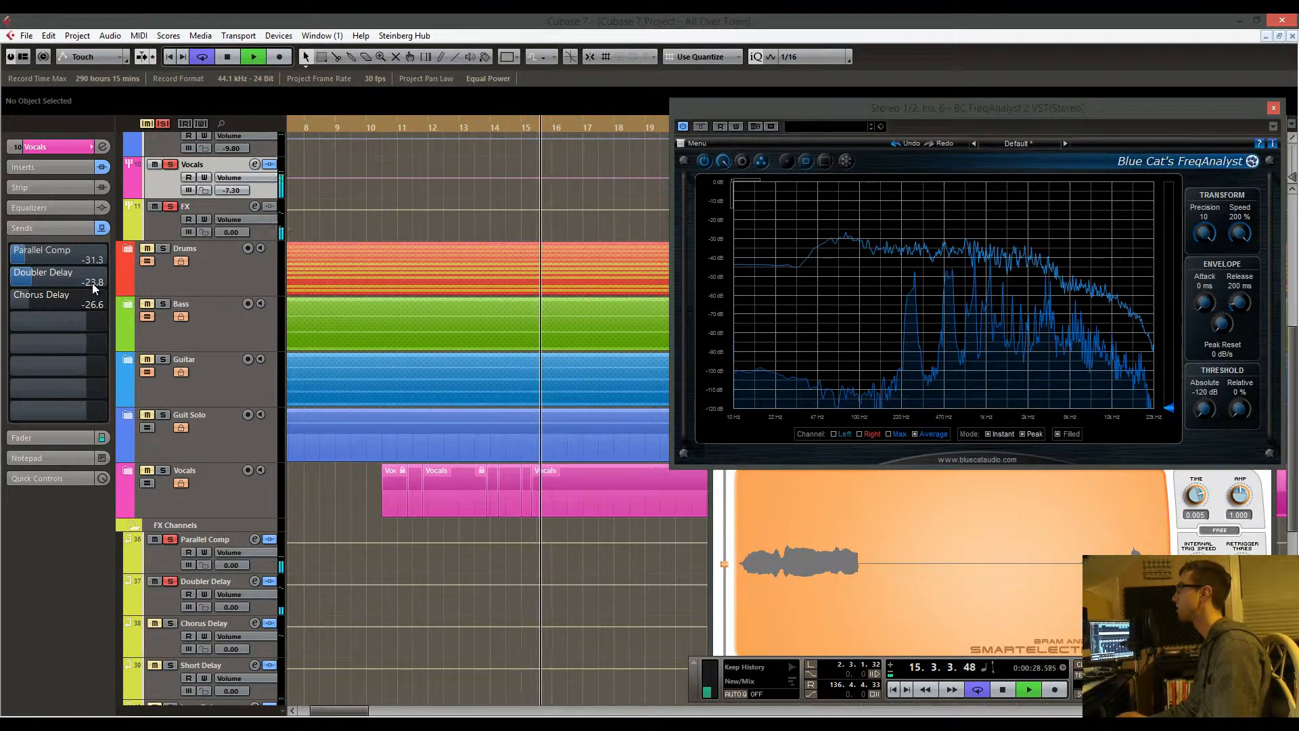
pyautogui.scroll(-3, 92, 282)
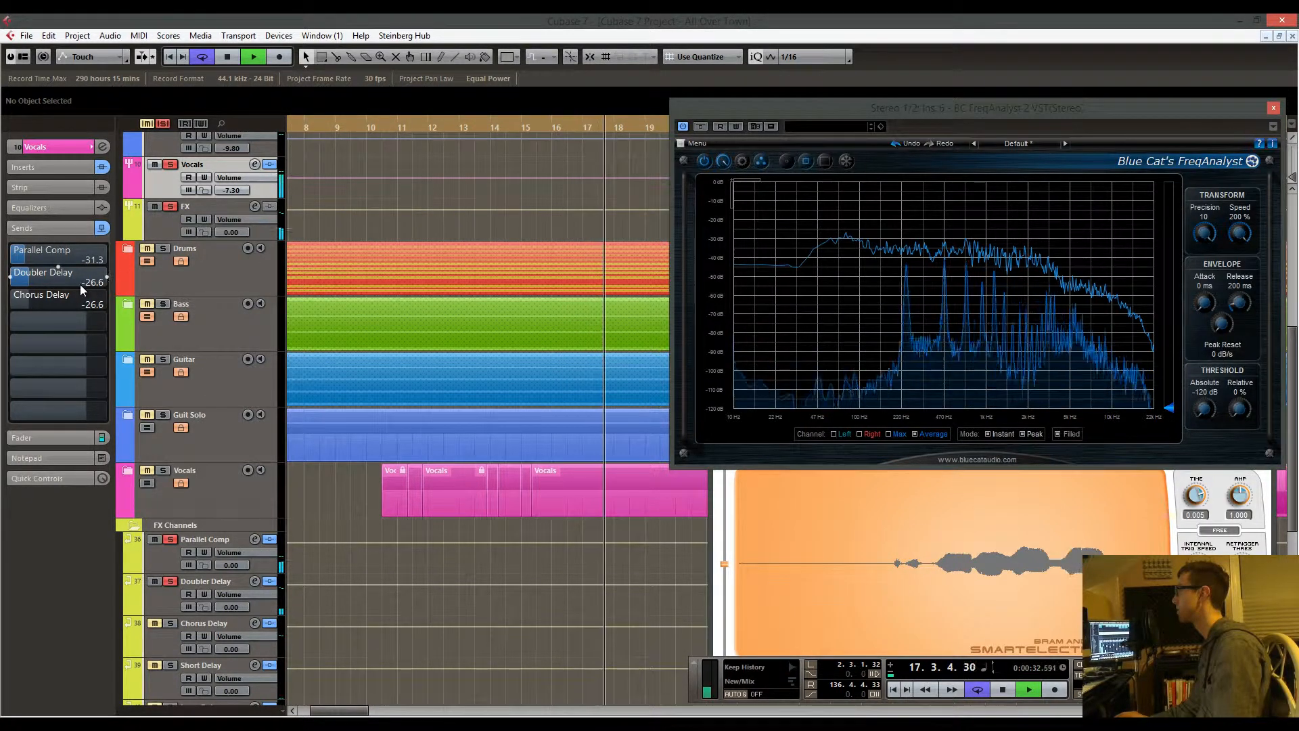
# Solo the Guitar Solo and Guitar groups too, raising Guitar Solo's Doubler Delay send to -22.7 dB and Guitar's slightly
pyautogui.scroll(5, 339, 258)
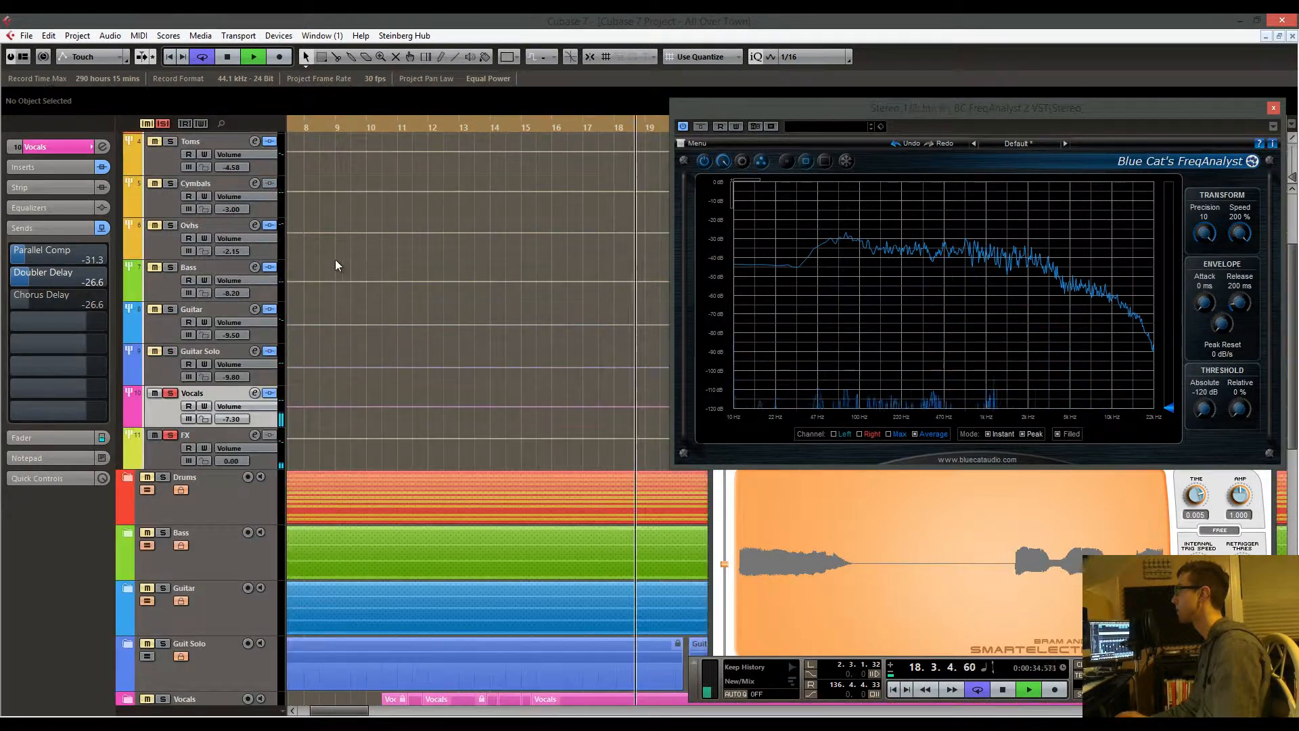
pyautogui.click(170, 351)
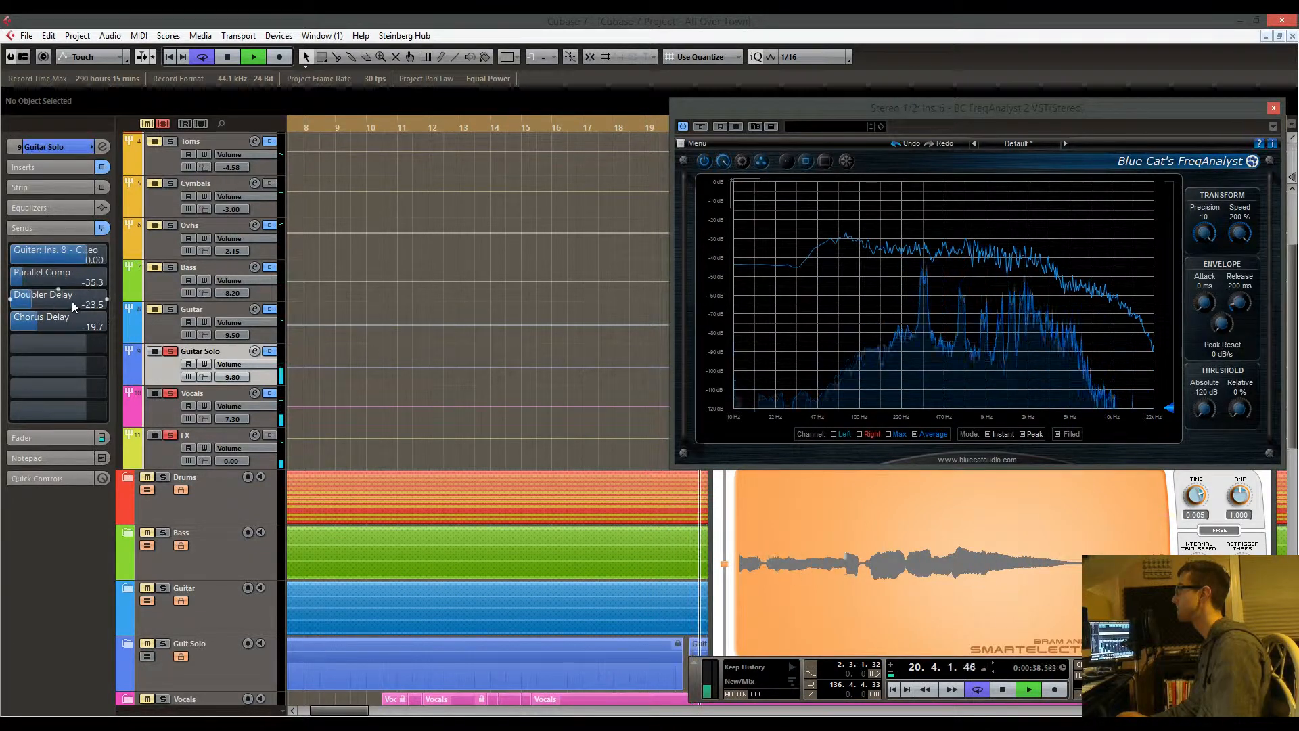
pyautogui.scroll(2, 71, 301)
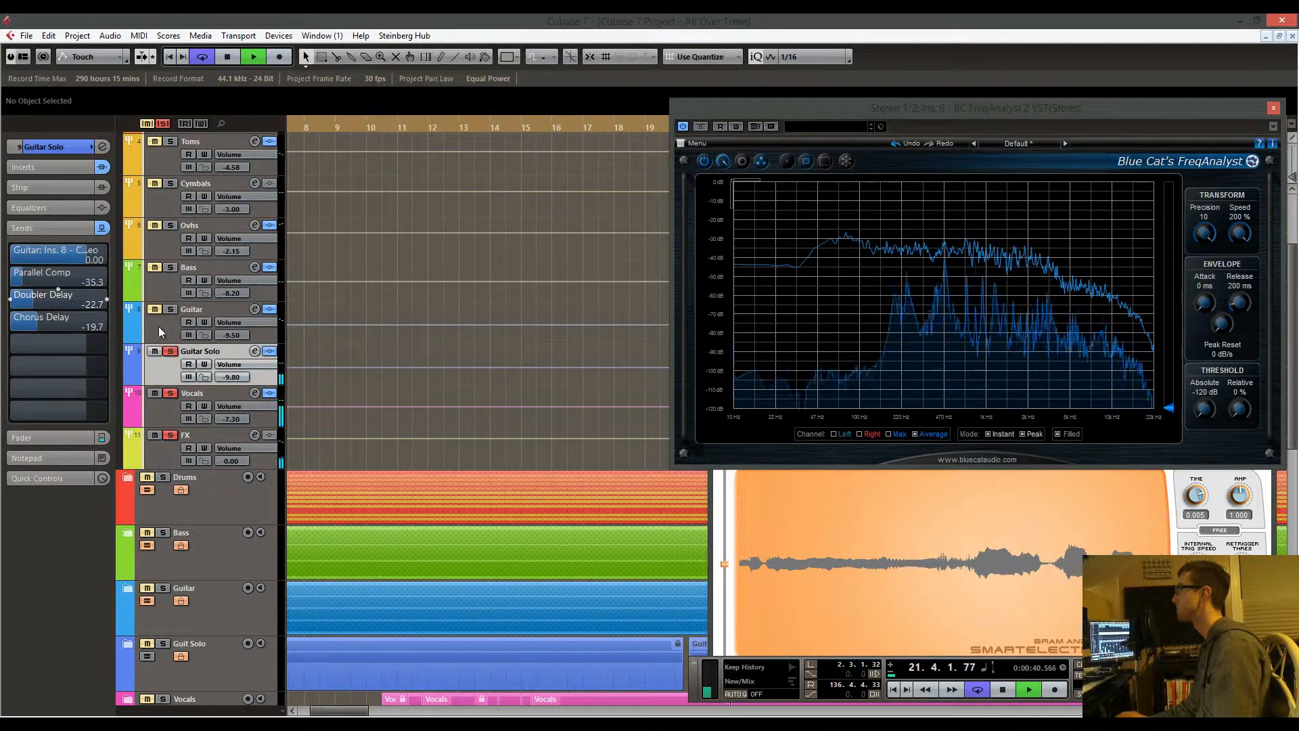
pyautogui.click(175, 314)
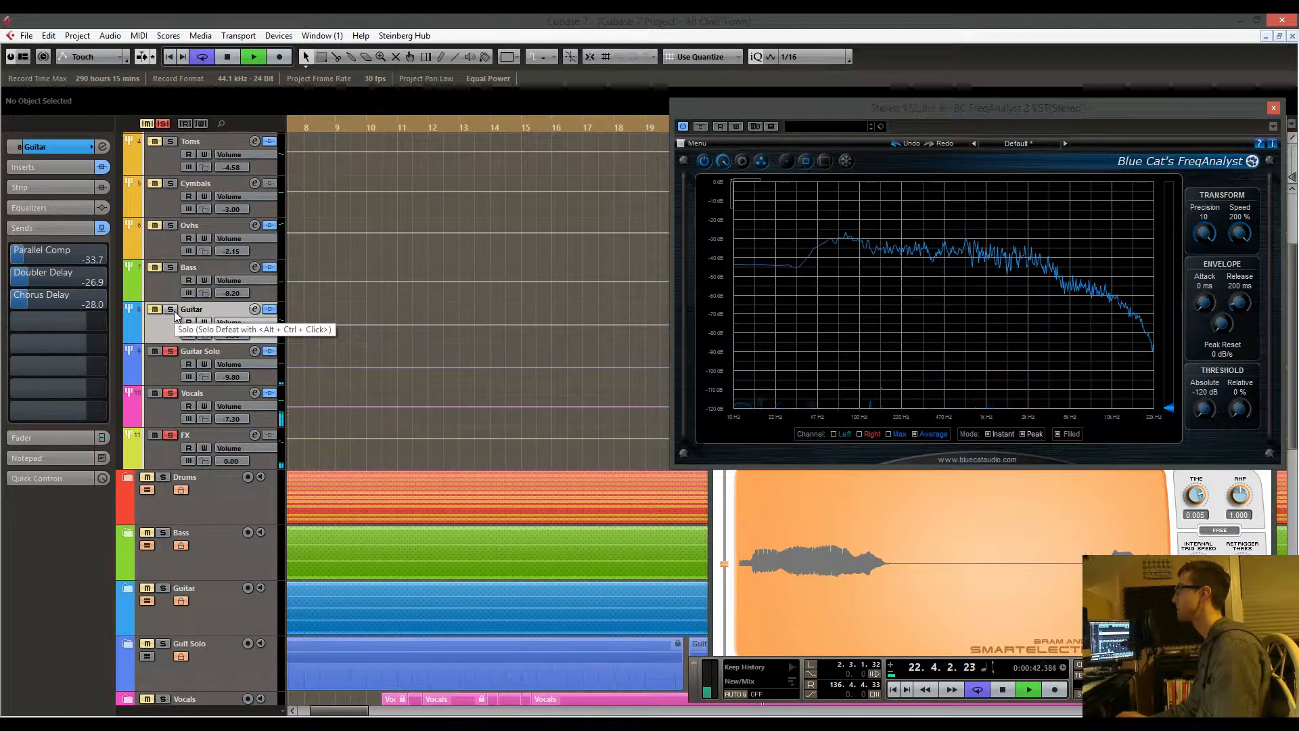
pyautogui.scroll(1, 82, 277)
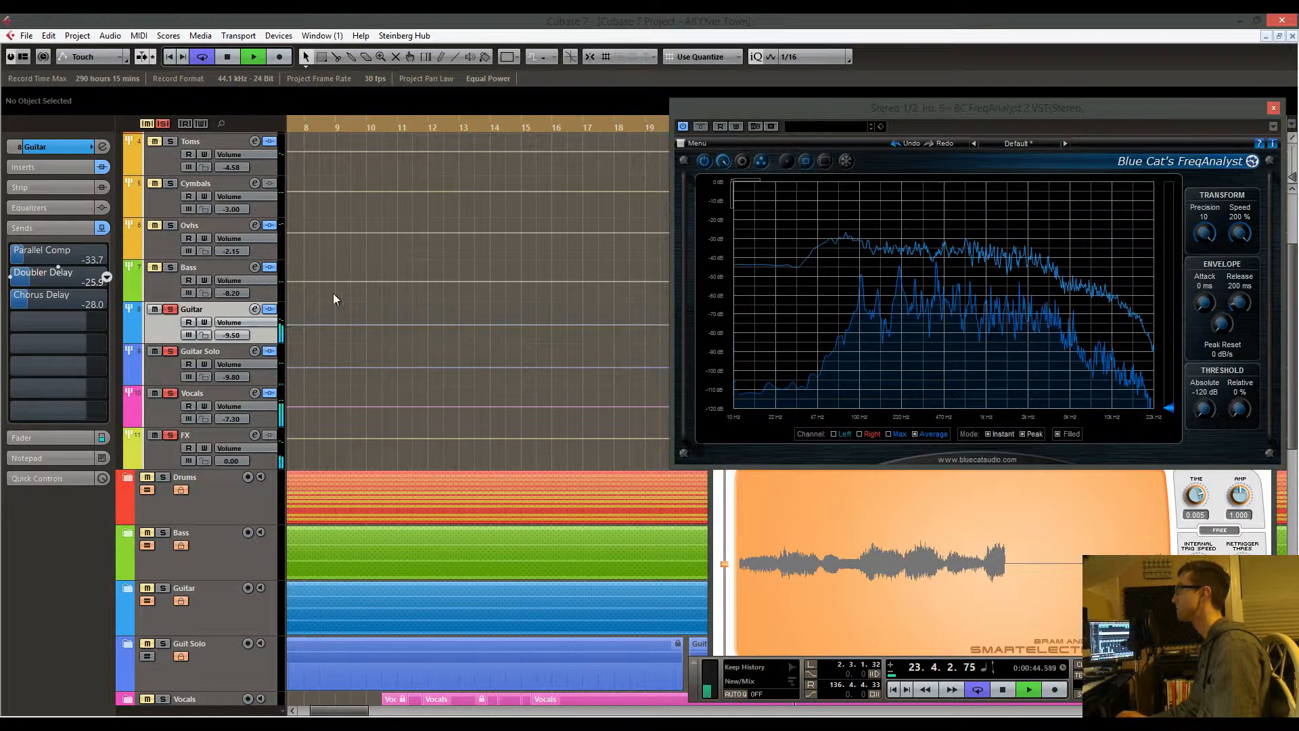
# Add the Bass group and the Chorus Delay channel to the solo and adjust Bass's Doubler Delay send to about -28.5 dB
pyautogui.click(172, 279)
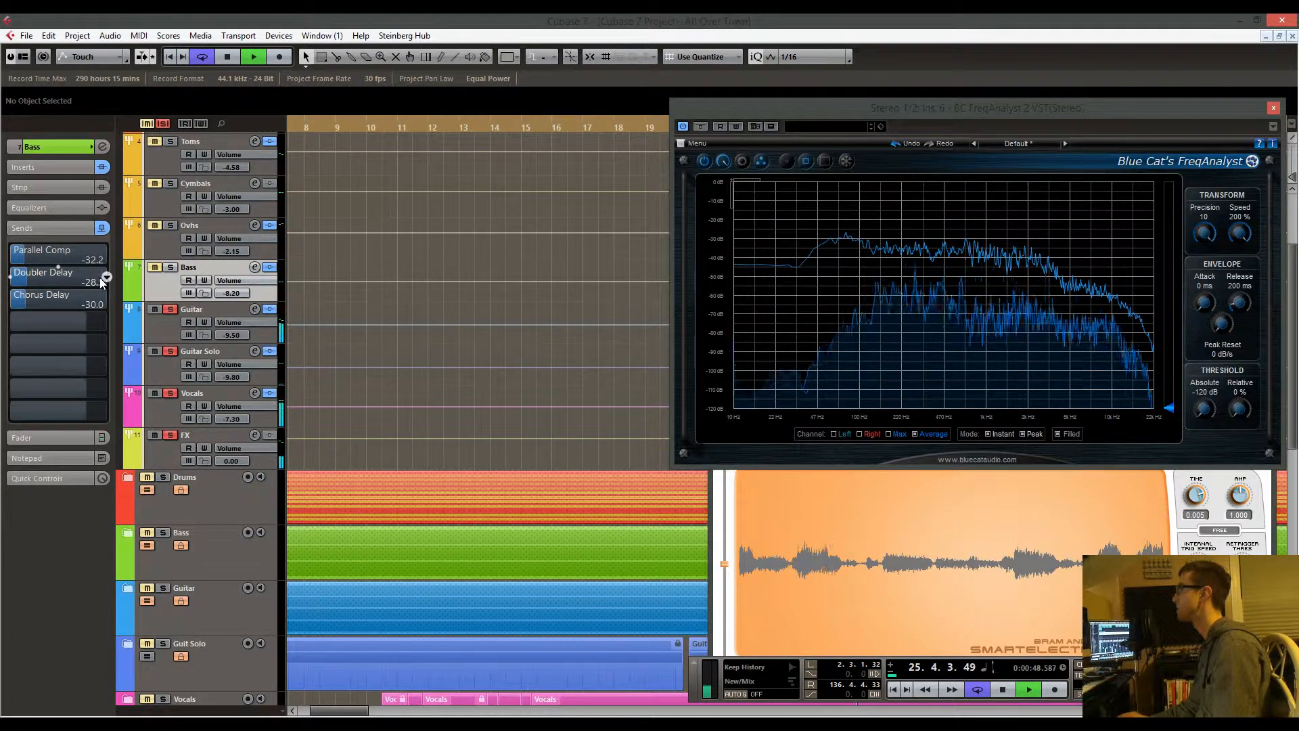
pyautogui.scroll(-5, 365, 272)
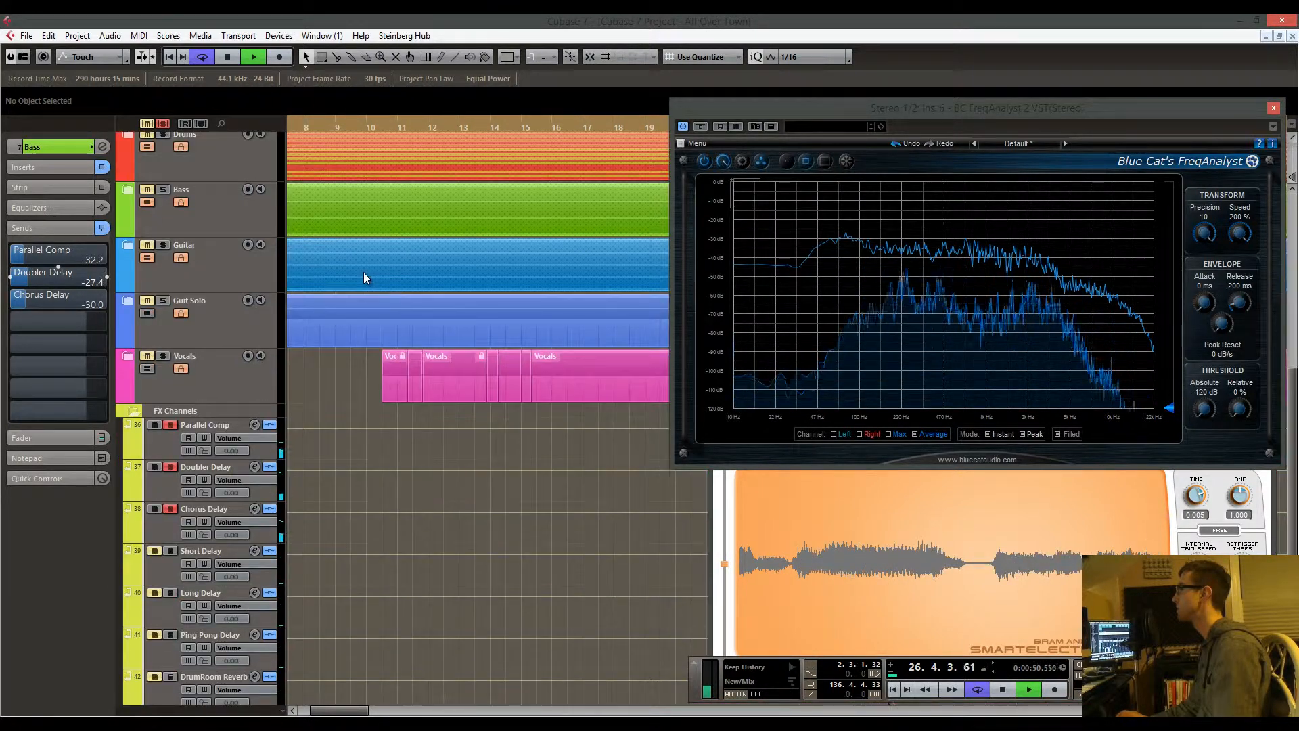
pyautogui.scroll(5, 363, 272)
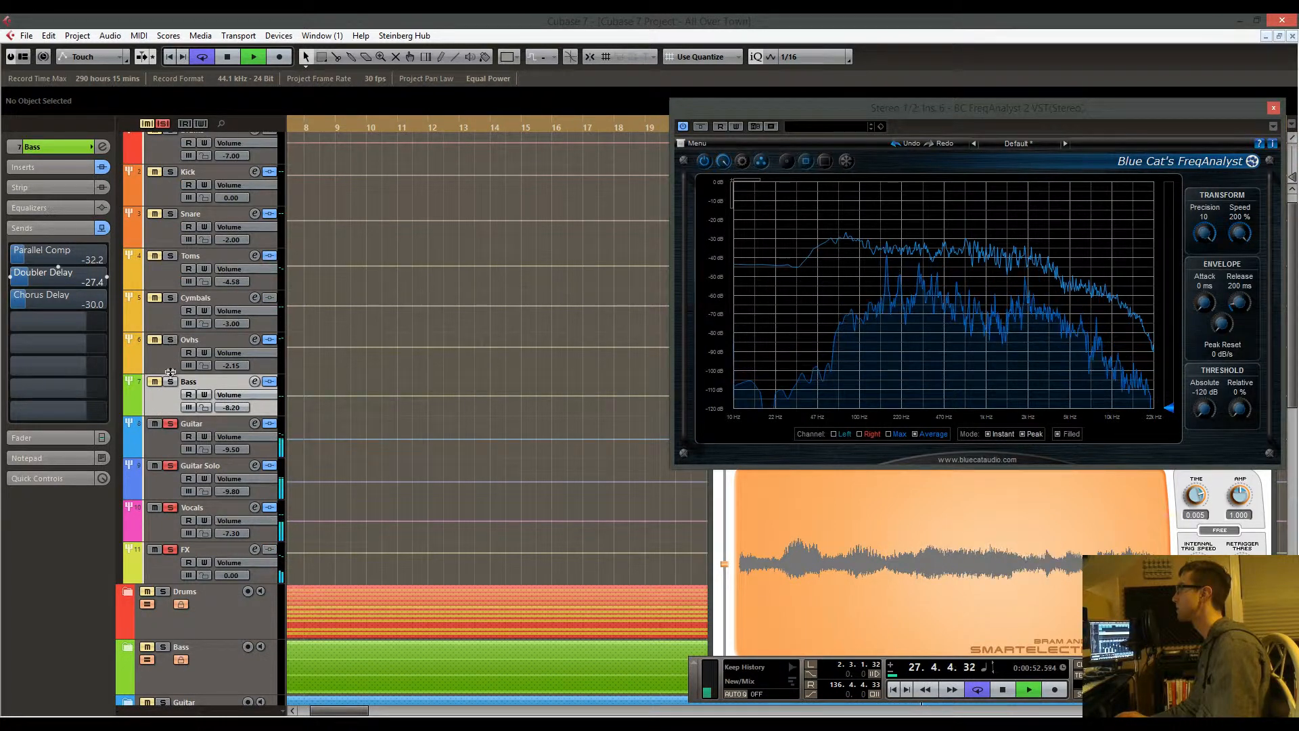
pyautogui.scroll(-3, 395, 261)
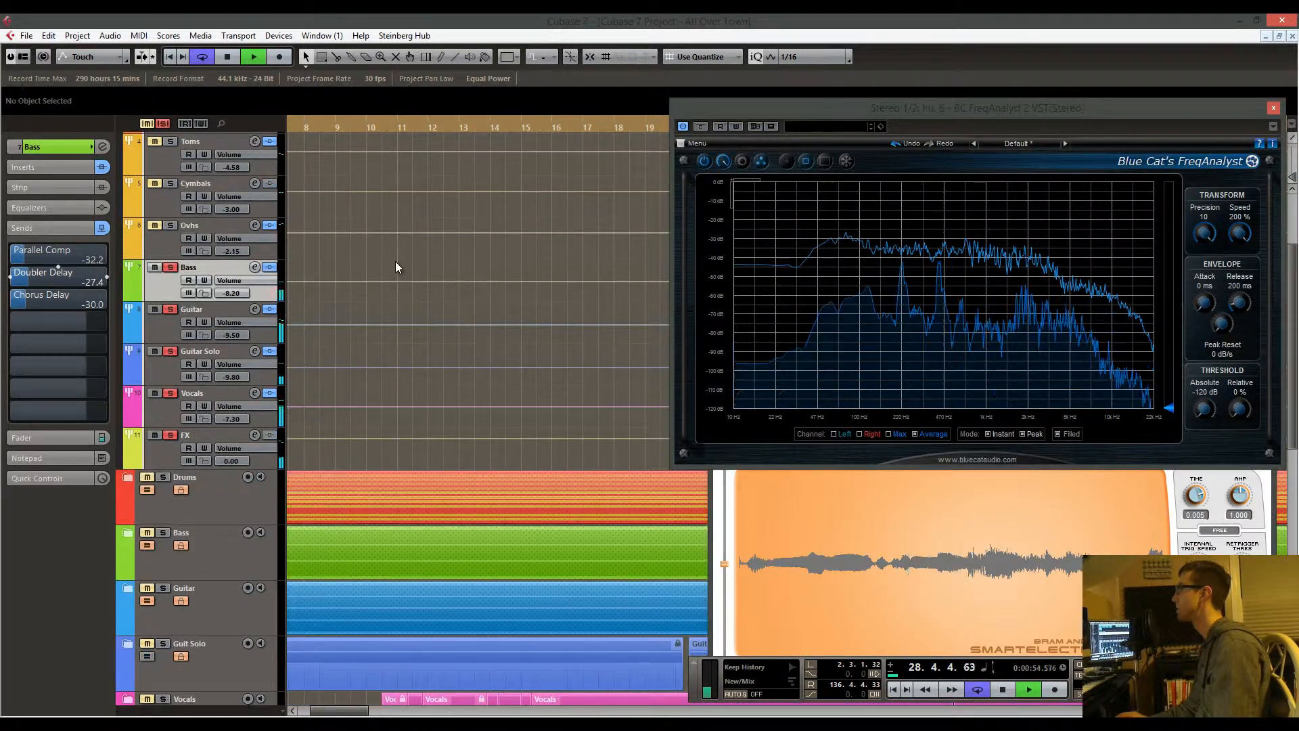
pyautogui.scroll(-3, 395, 261)
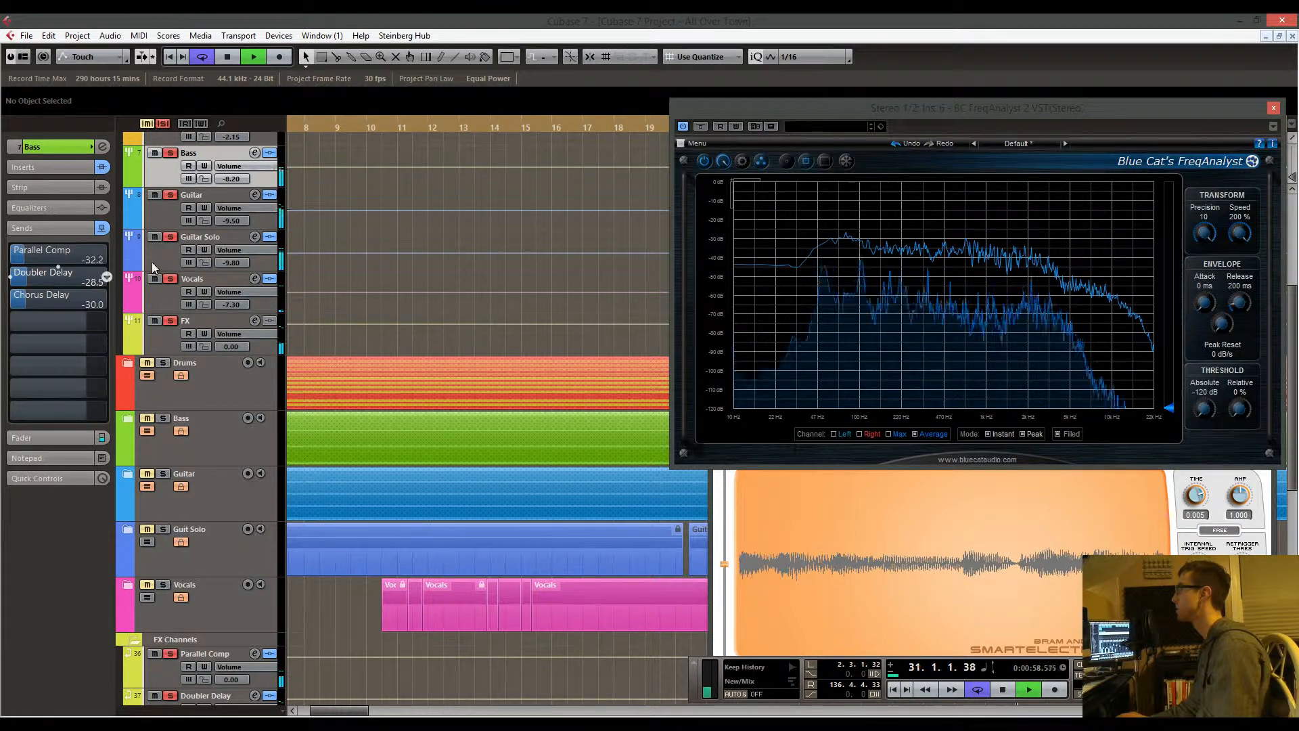
# Lower the Guitar group's Doubler Delay send to -29.0 dB, checking the Guitar Solo group's sends in between
pyautogui.click(166, 216)
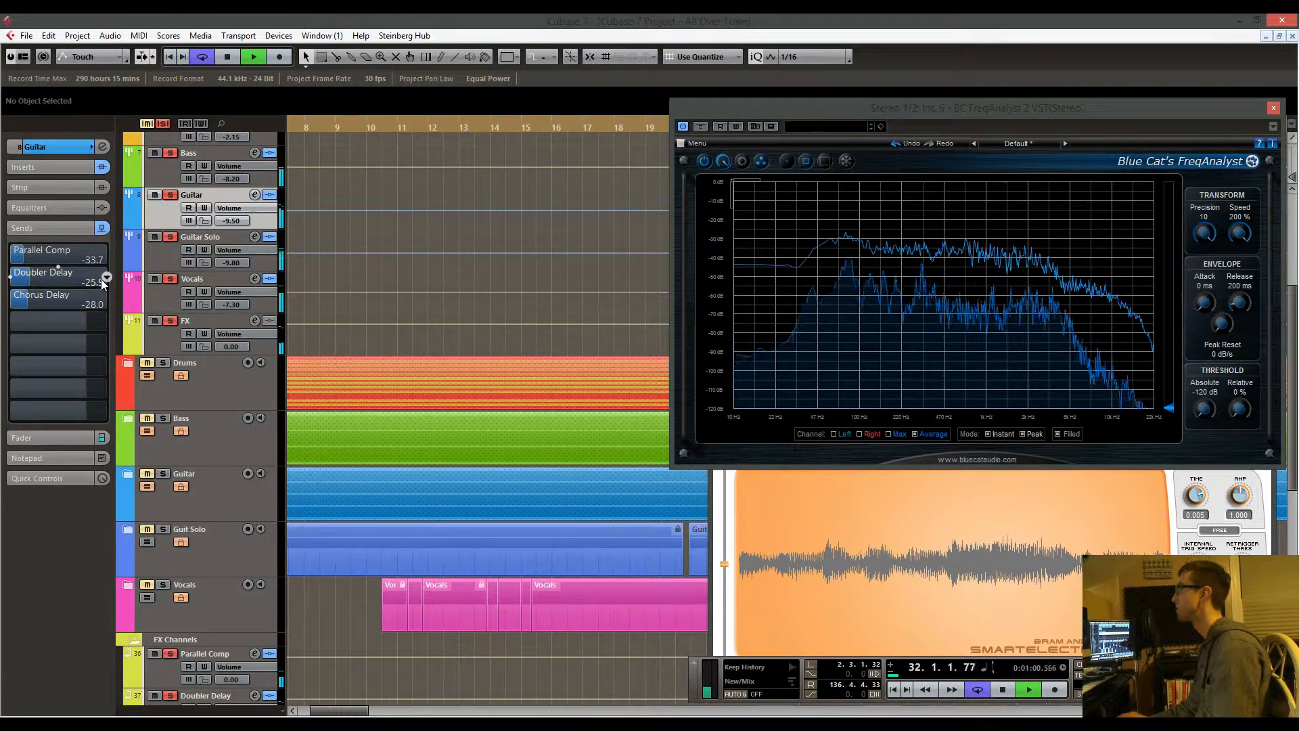
pyautogui.moveTo(100, 279); pyautogui.dragTo(92, 278)
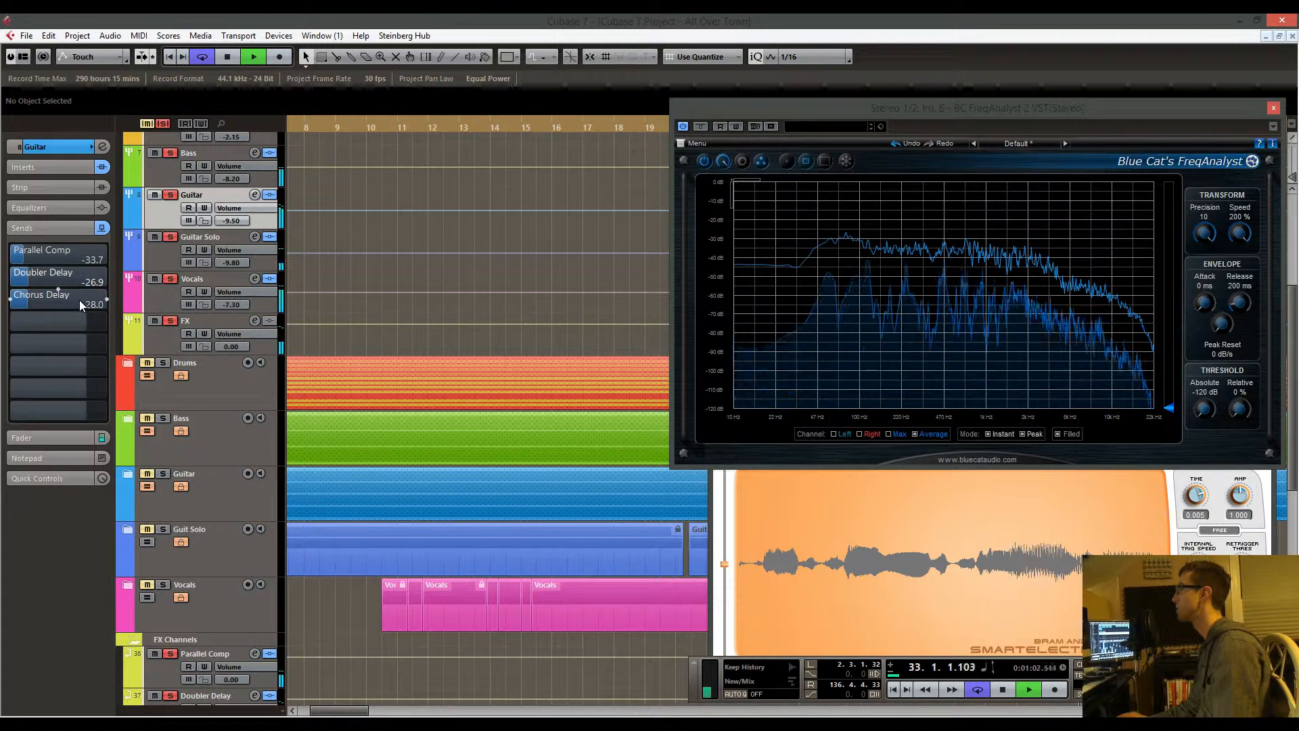
pyautogui.click(159, 261)
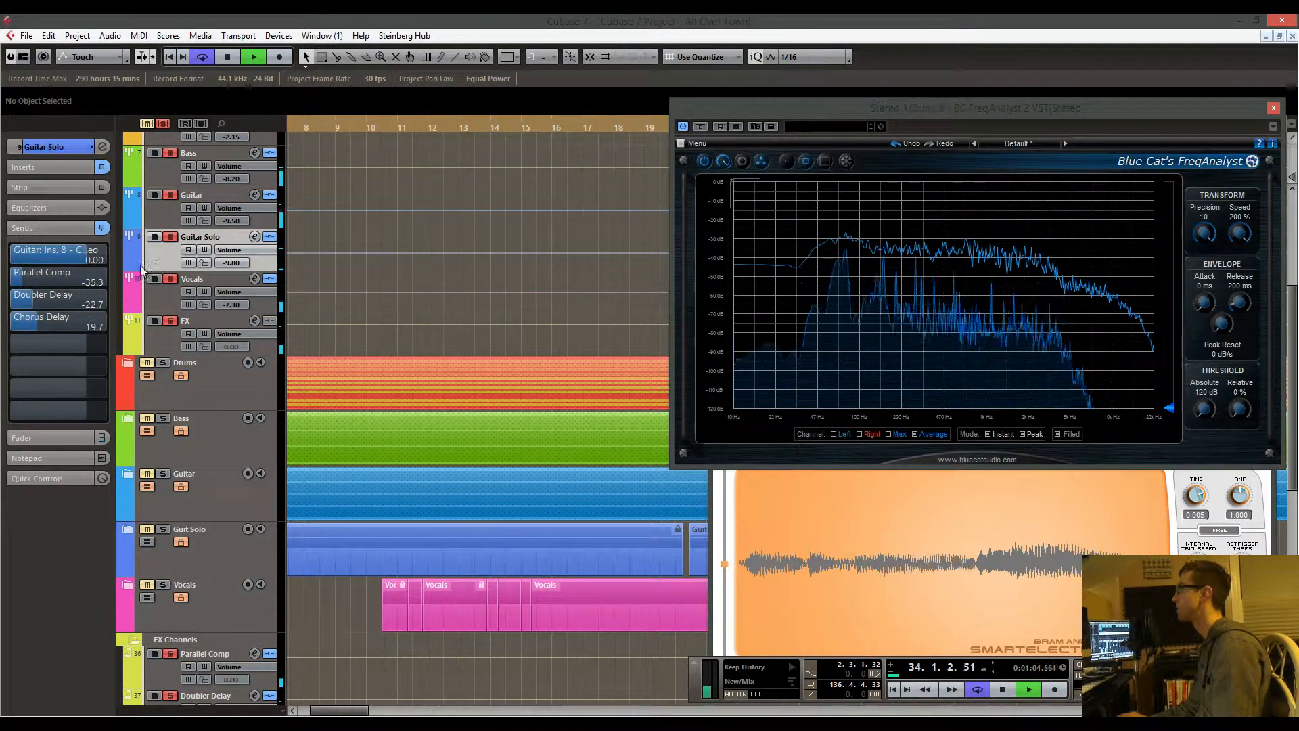
pyautogui.click(168, 211)
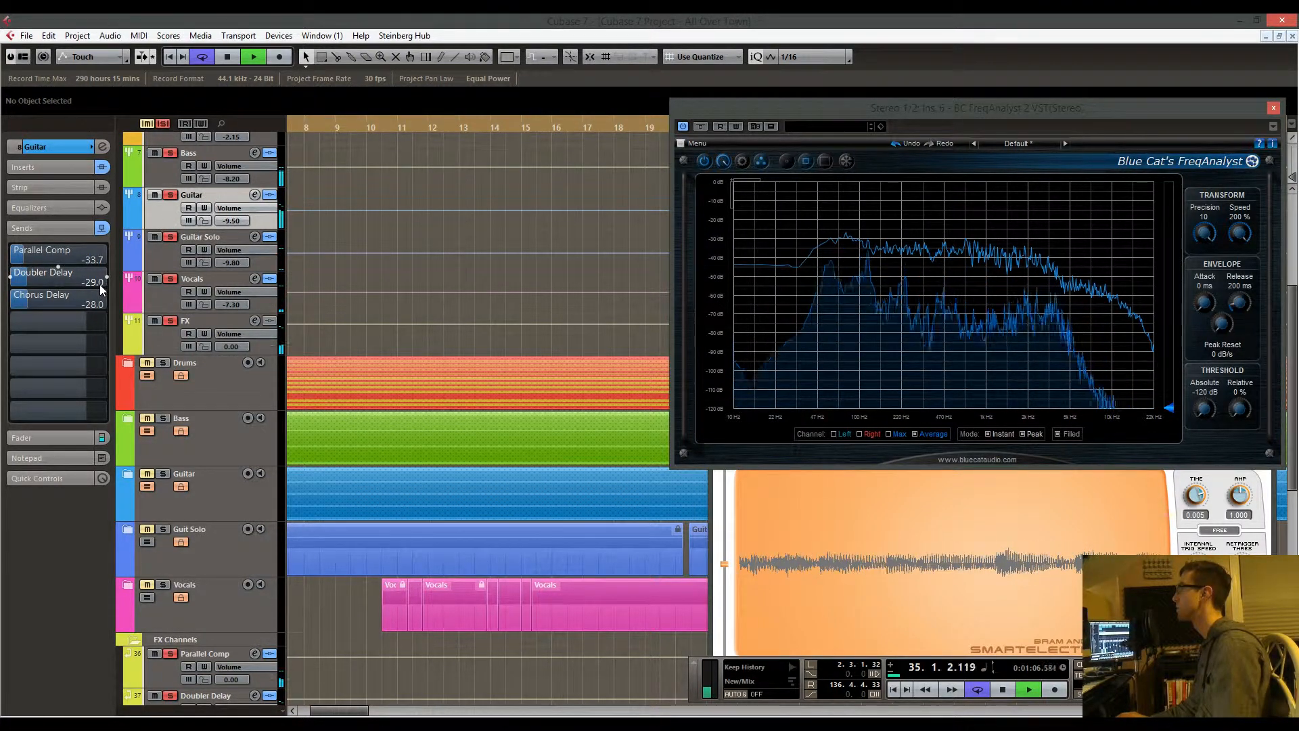
# Review the Guitar Solo and Vocals sends during playback, then stop and deactivate all solo states
pyautogui.click(154, 255)
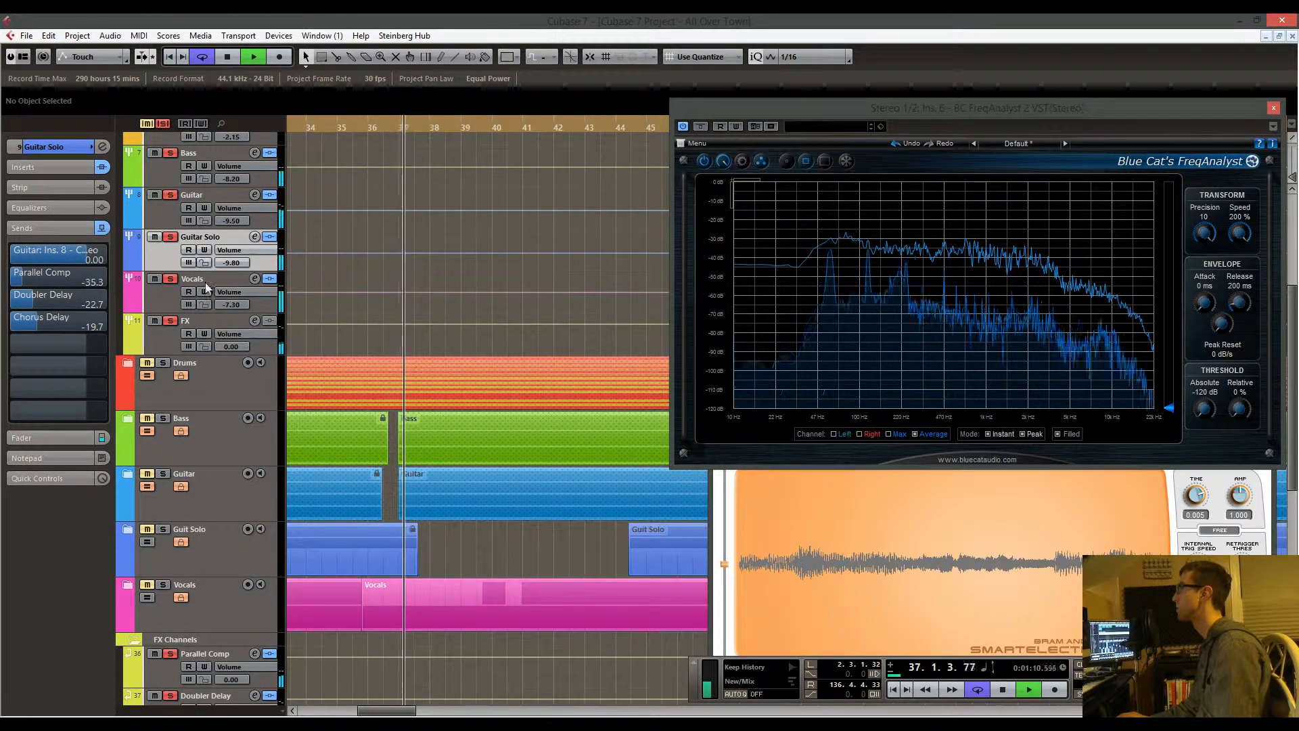
pyautogui.click(266, 288)
pyautogui.scroll(-3, 265, 288)
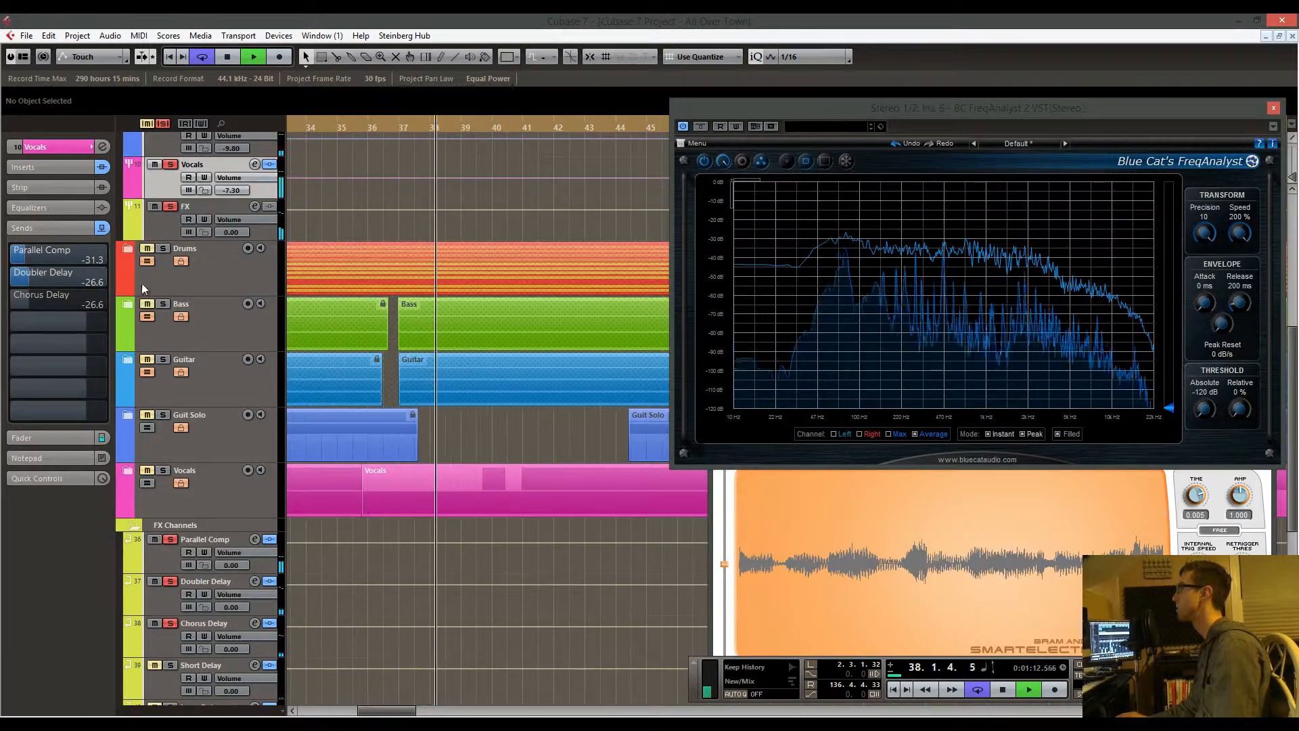
pyautogui.press('space')
pyautogui.click(164, 123)
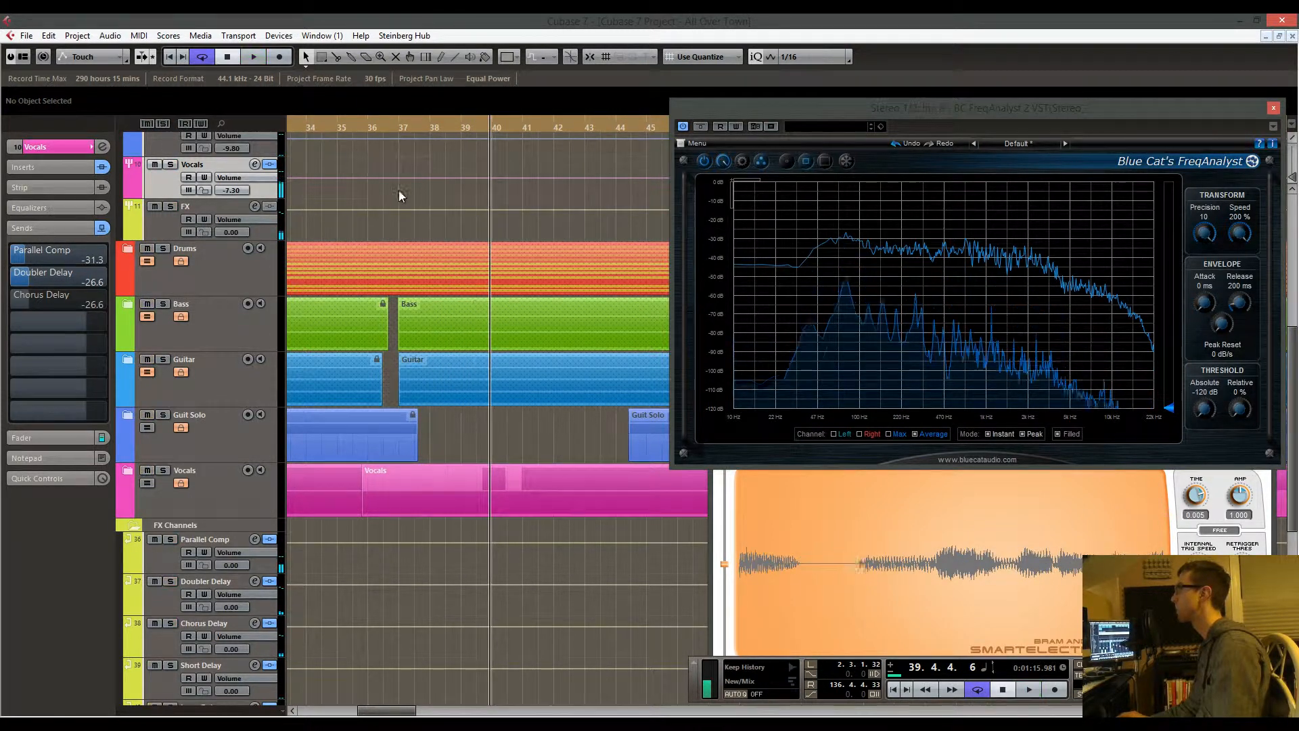
# Solo the Vocals group again, replay it from about bar 10 and settle its Chorus Delay send at -31.1 dB
pyautogui.moveTo(402, 197)
pyautogui.mouseDown()
pyautogui.moveTo(609, 200)
pyautogui.moveTo(512, 222)
pyautogui.moveTo(413, 181)
pyautogui.mouseUp()
pyautogui.click(426, 125)
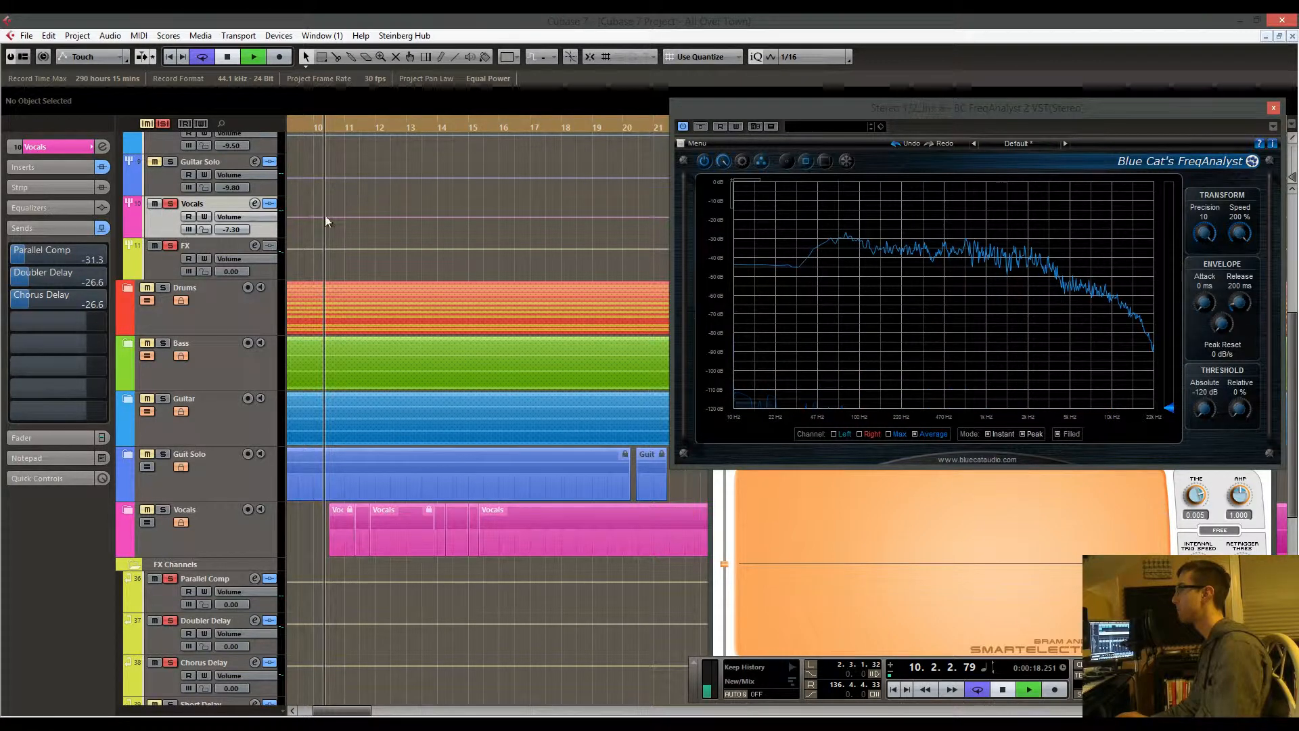
pyautogui.press('space')
pyautogui.moveTo(47, 295)
pyautogui.mouseDown()
pyautogui.moveTo(95, 304)
pyautogui.moveTo(49, 303)
pyautogui.mouseUp()
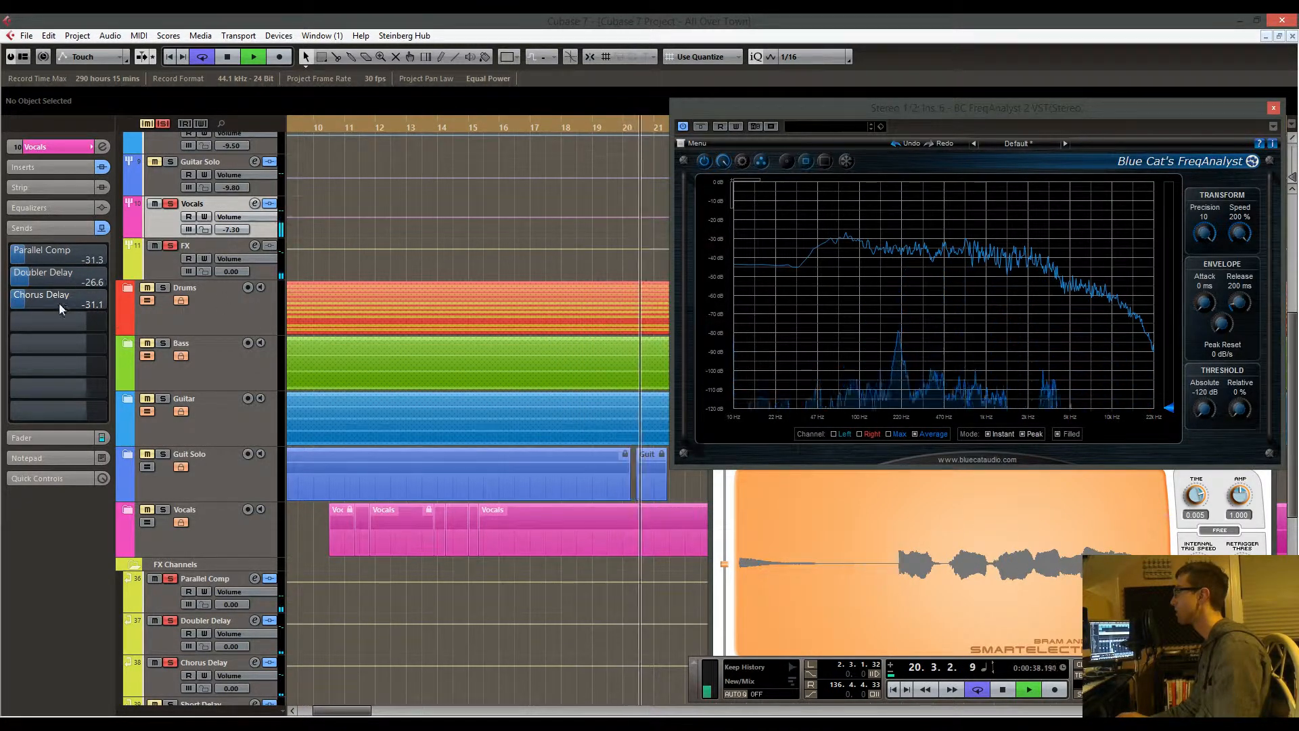
pyautogui.moveTo(84, 303); pyautogui.dragTo(144, 304)
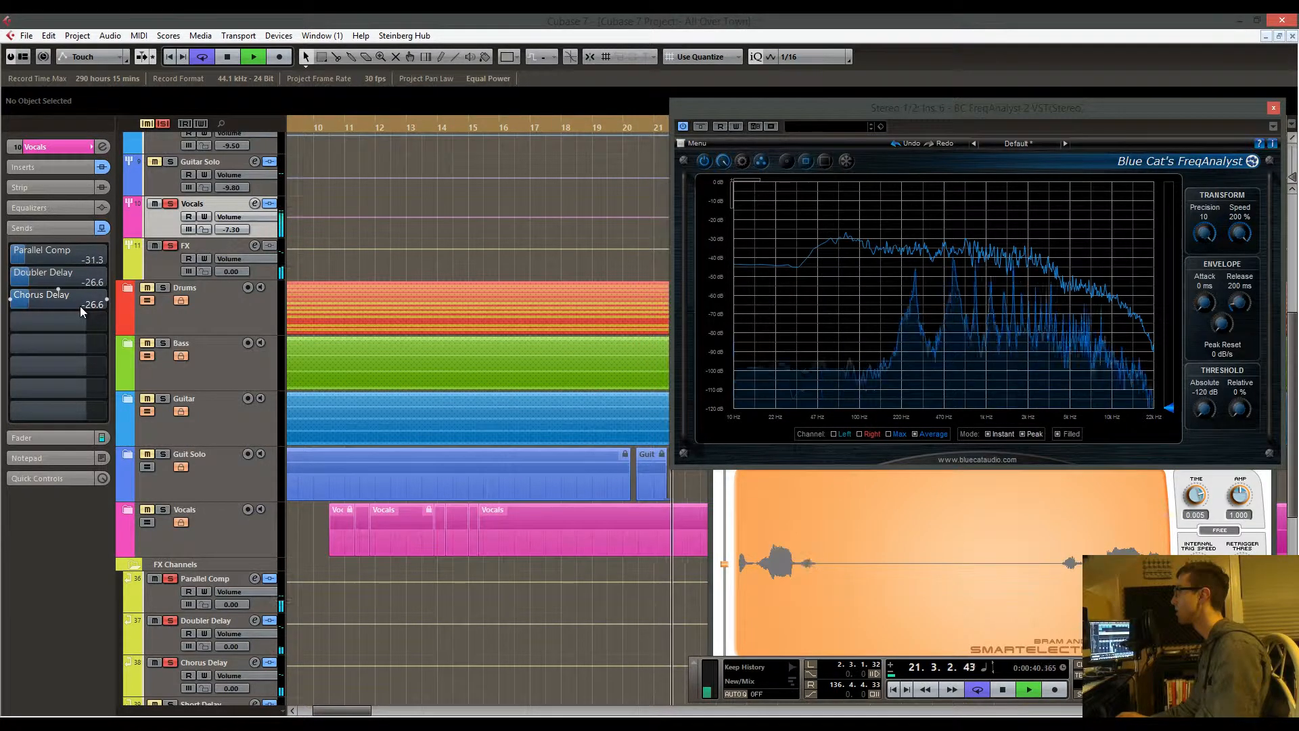
pyautogui.scroll(-2, 80, 306)
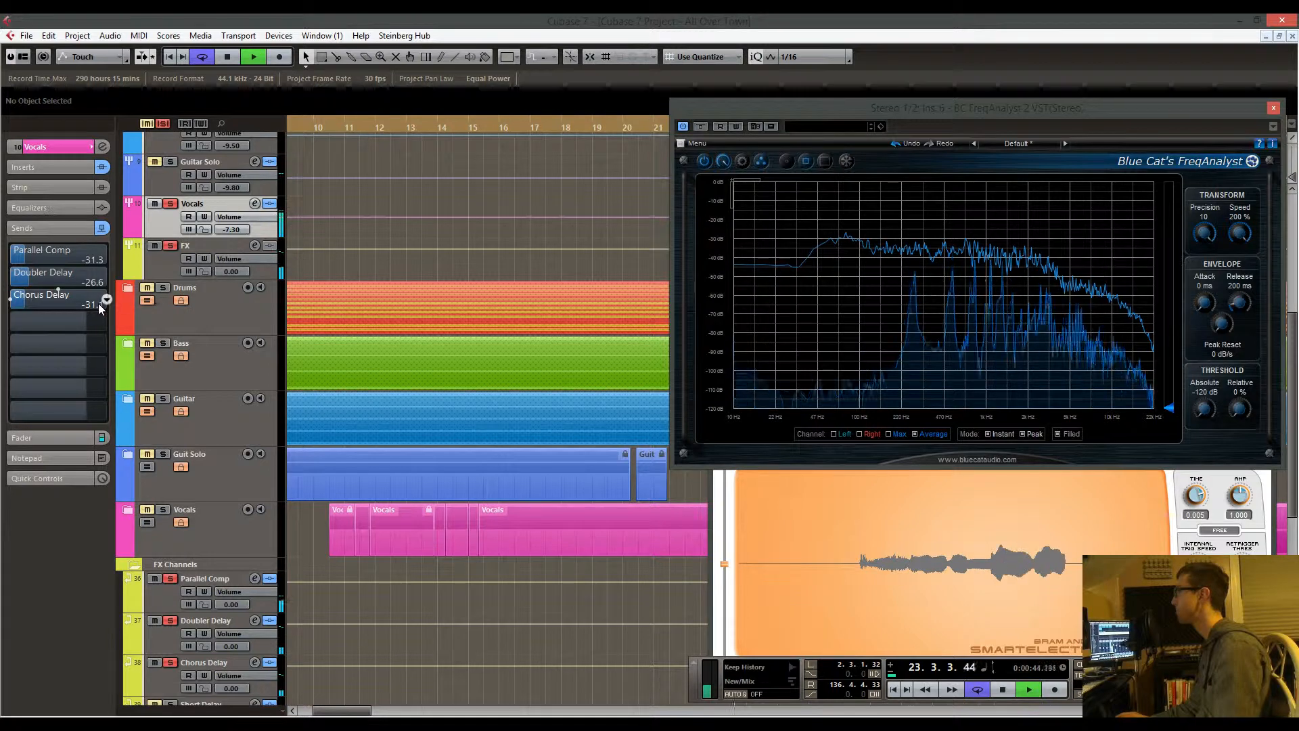
pyautogui.click(105, 299)
pyautogui.click(362, 270)
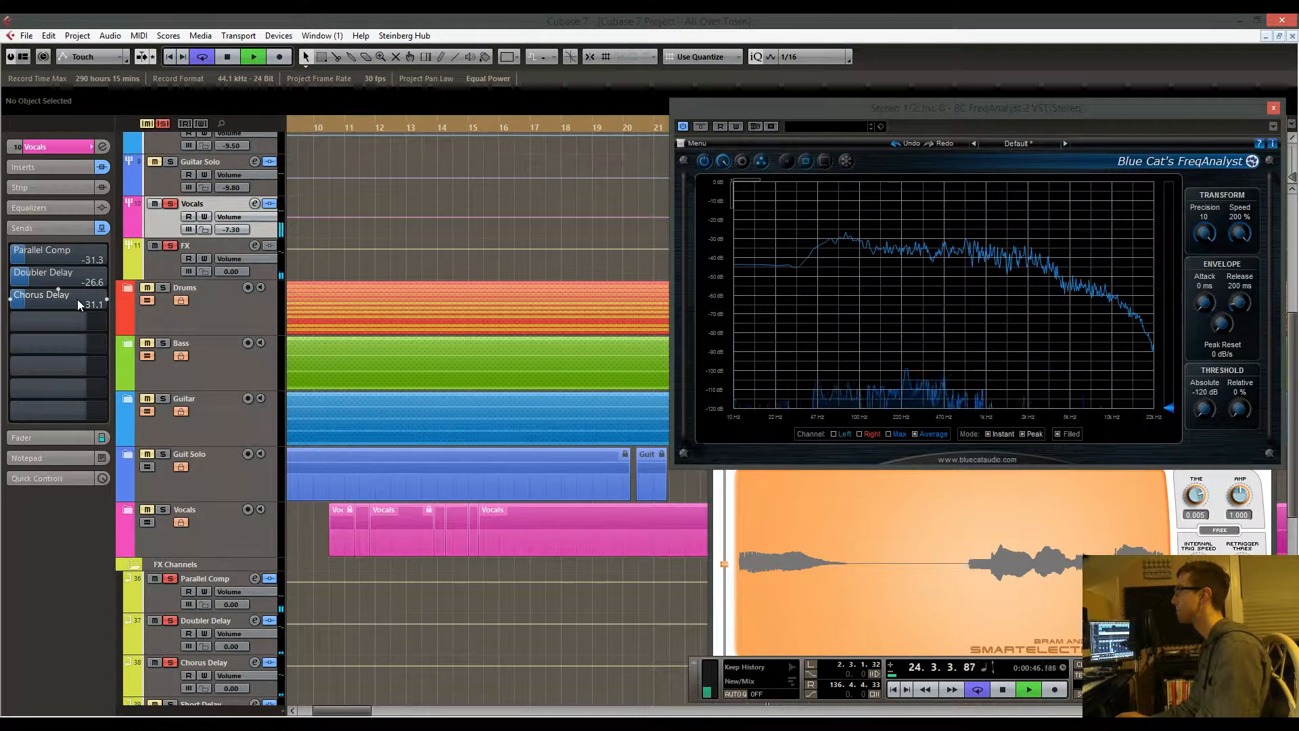
# Set the Vocals group's Chorus Delay send to -30.5 dB
pyautogui.doubleClick(77, 299)
pyautogui.write('-')
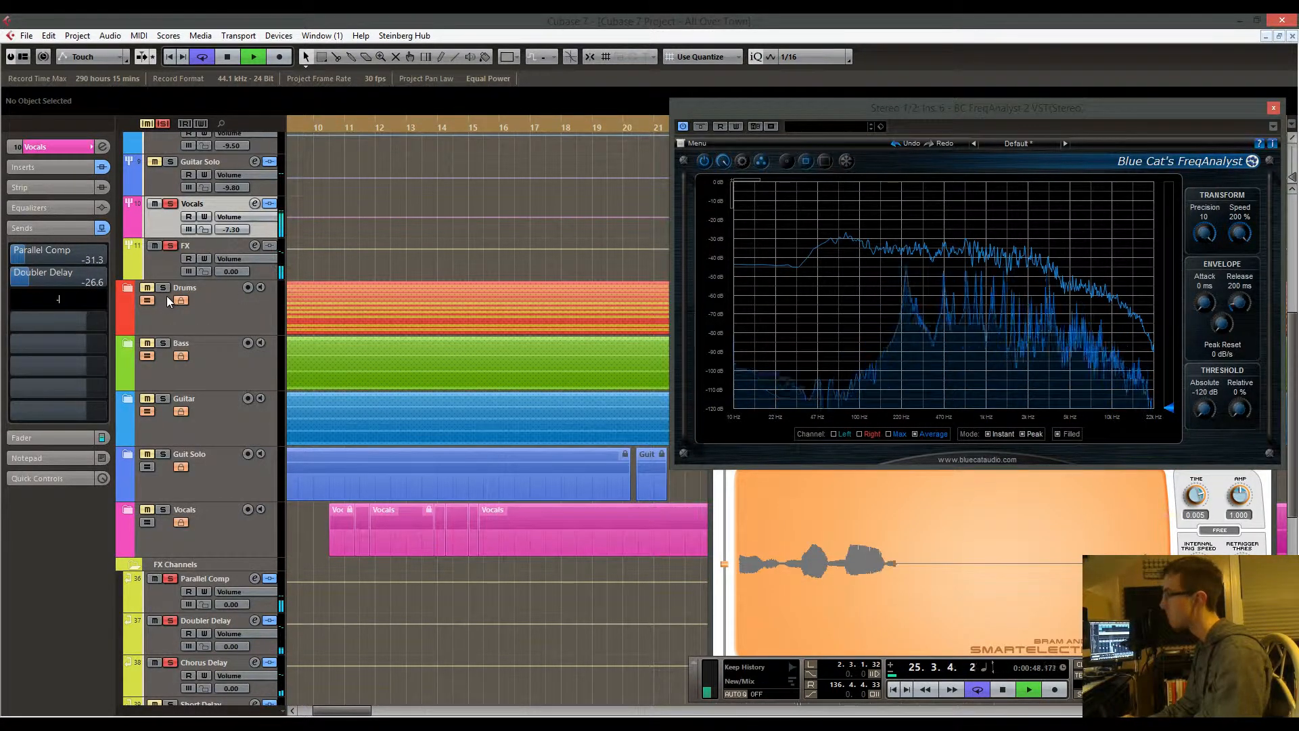
pyautogui.write('3')
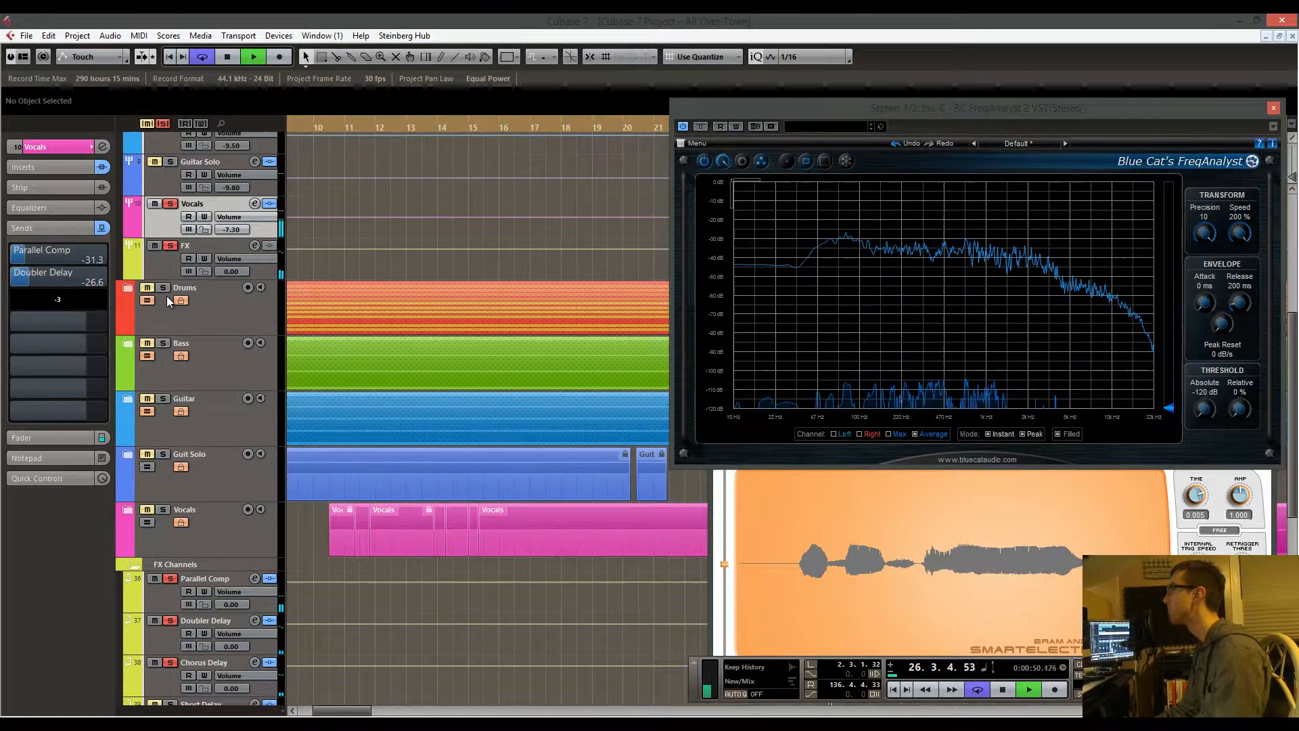
pyautogui.write('0.5')
pyautogui.press('Return')
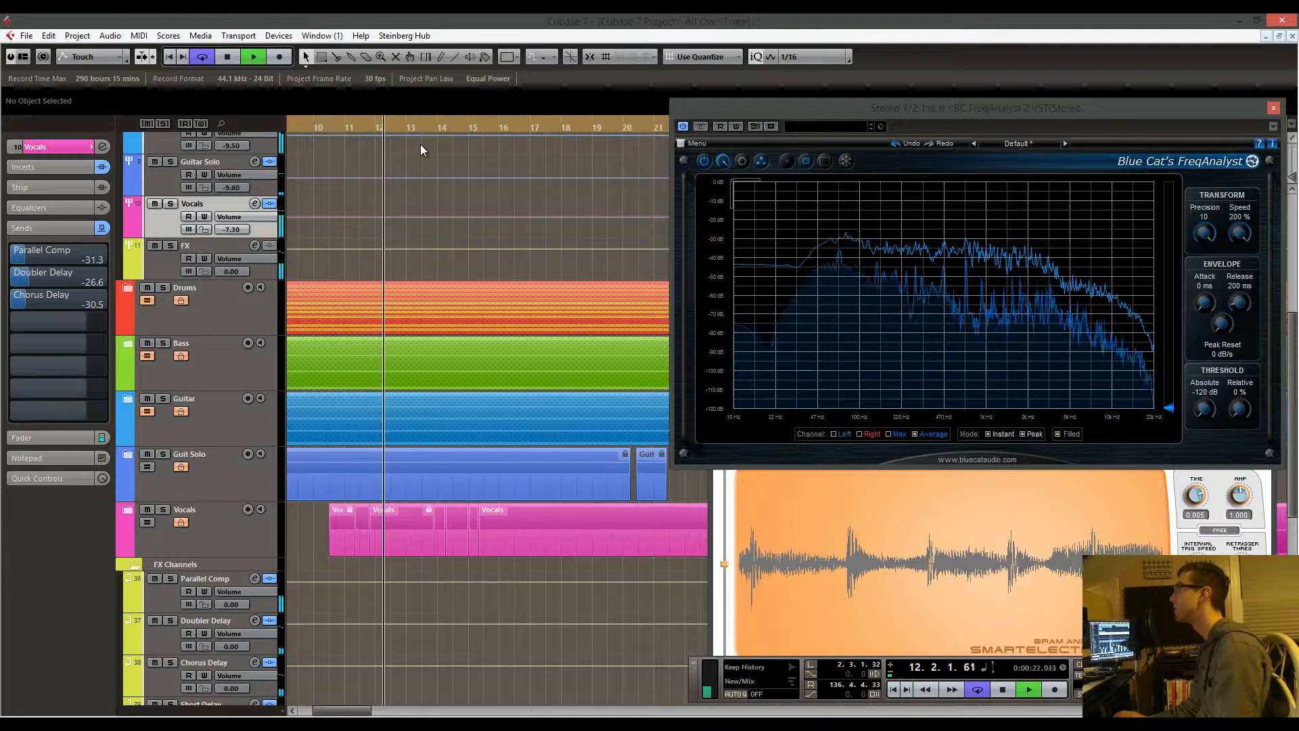
# Set the Guitar group's volume to -9 dB and the Guitar Solo group's volume to -10 dB during playback
pyautogui.scroll(5, 419, 218)
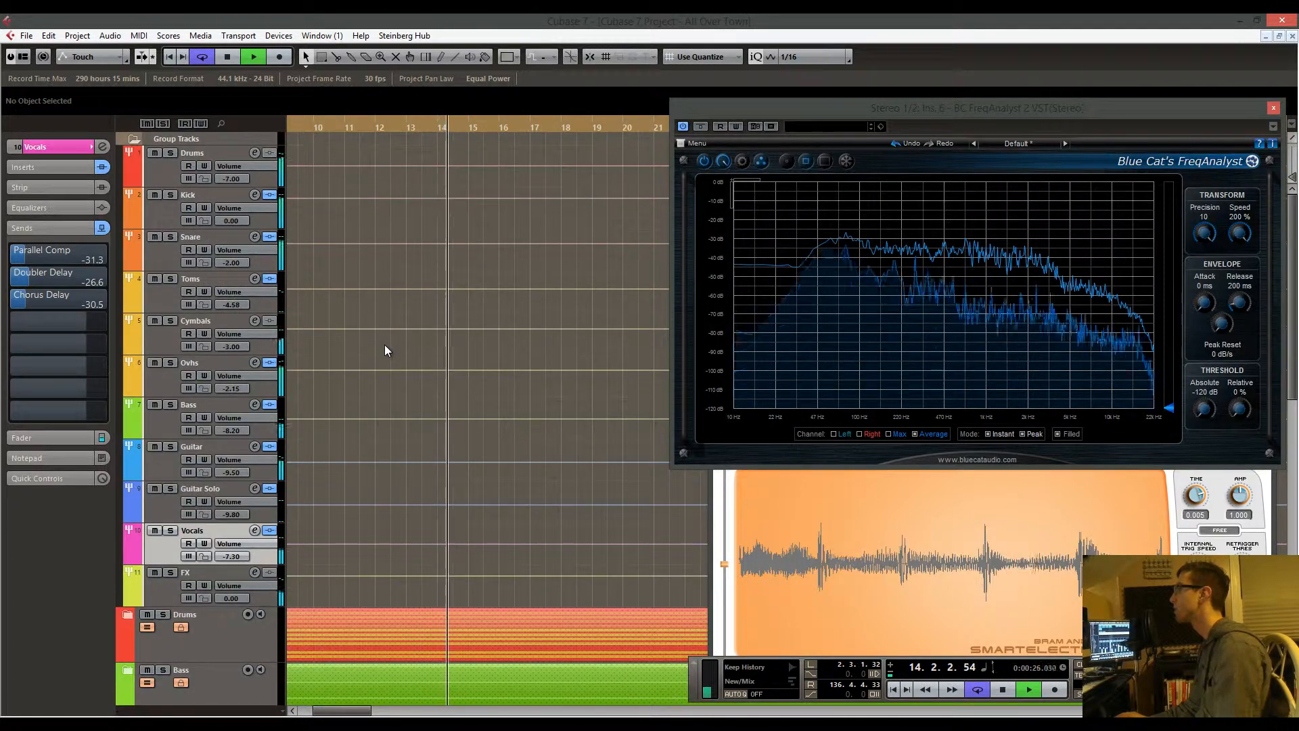
pyautogui.doubleClick(240, 469)
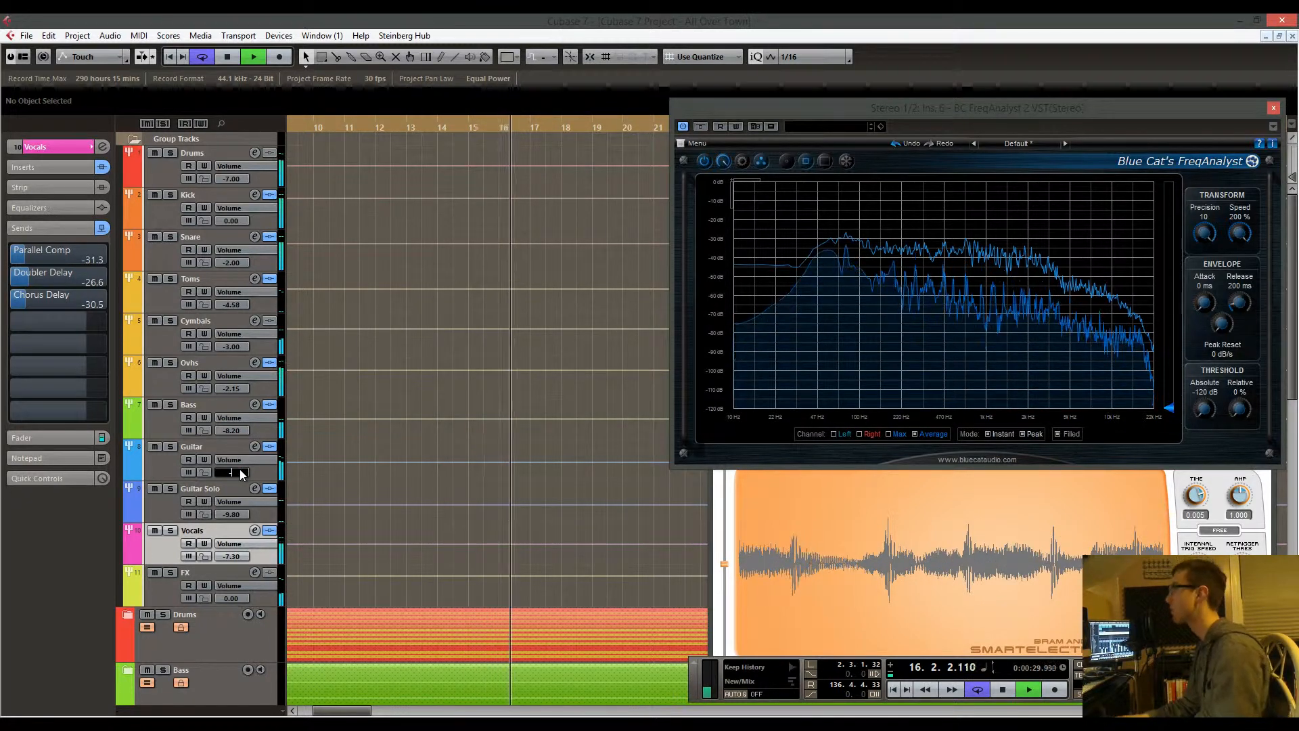
pyautogui.write('-9')
pyautogui.press('Return')
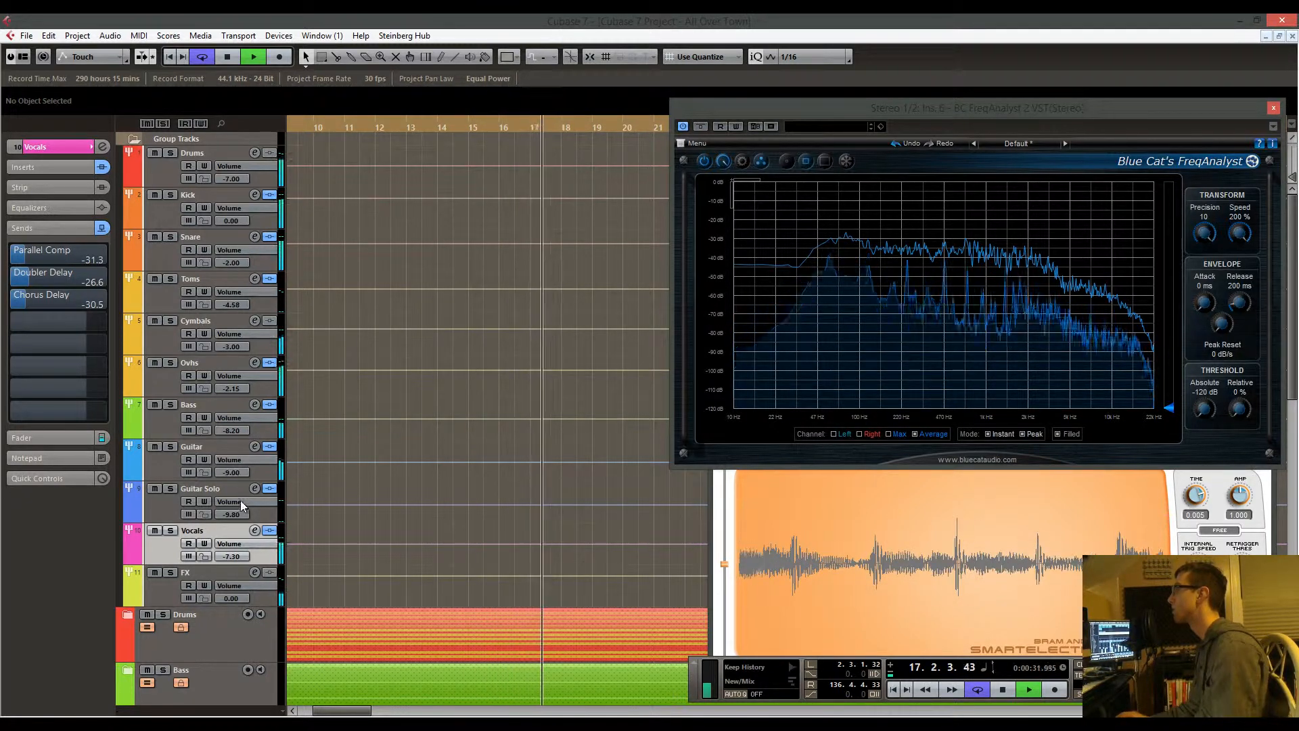
pyautogui.doubleClick(236, 516)
pyautogui.write('-10')
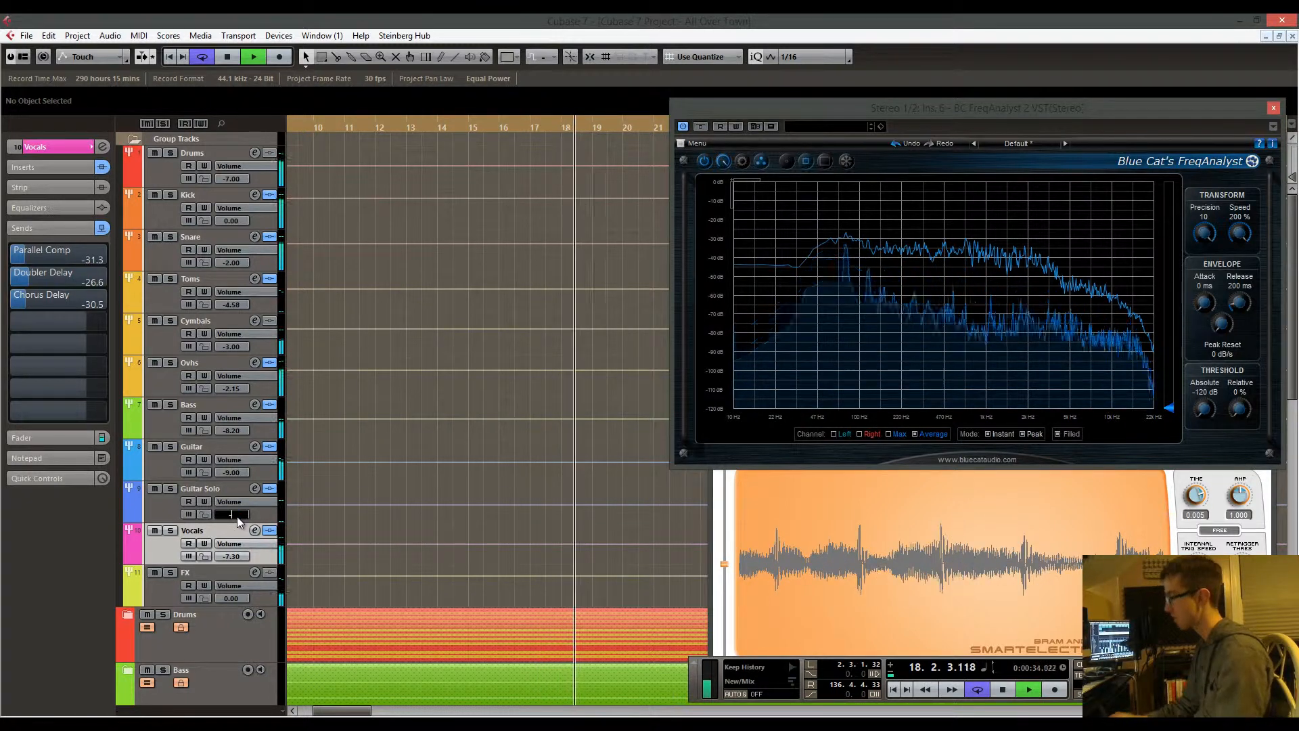
pyautogui.press('Return')
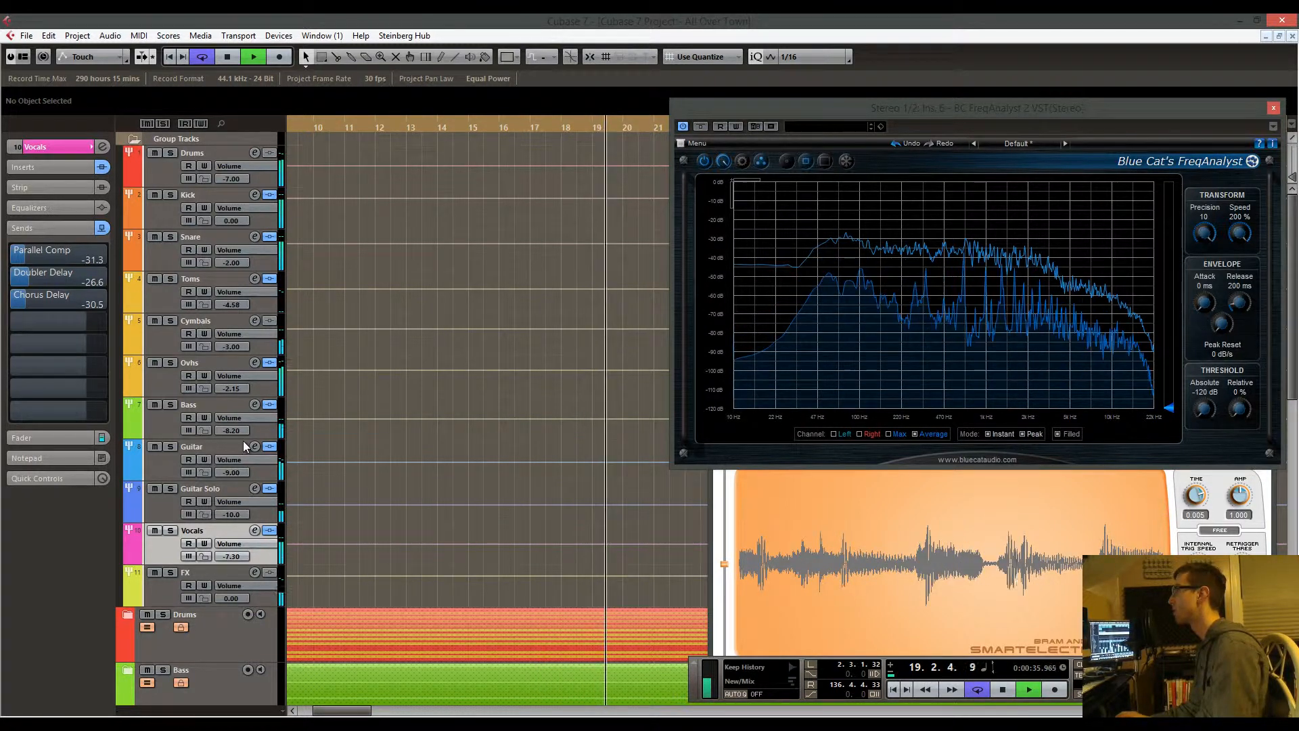
# Try the Vocals group's volume at -7.4 dB and settle it at -7 dB
pyautogui.doubleClick(237, 556)
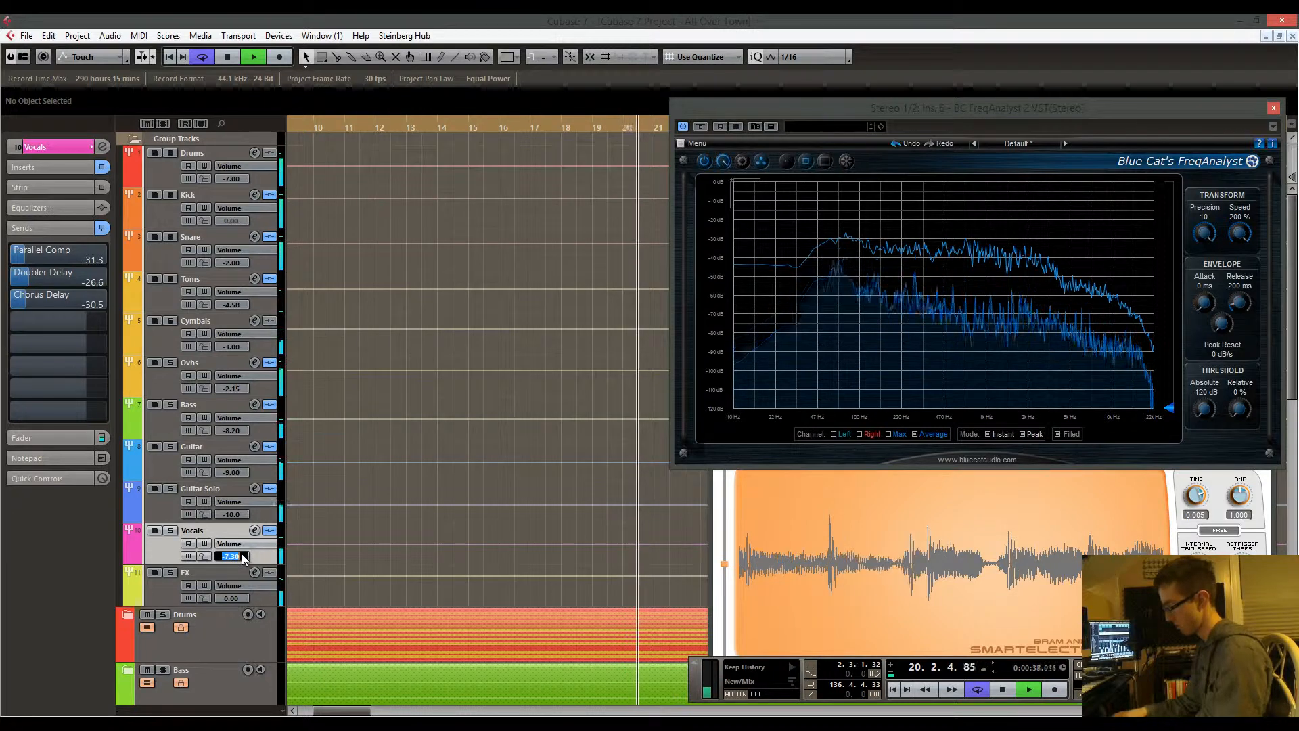
pyautogui.write('-7.4')
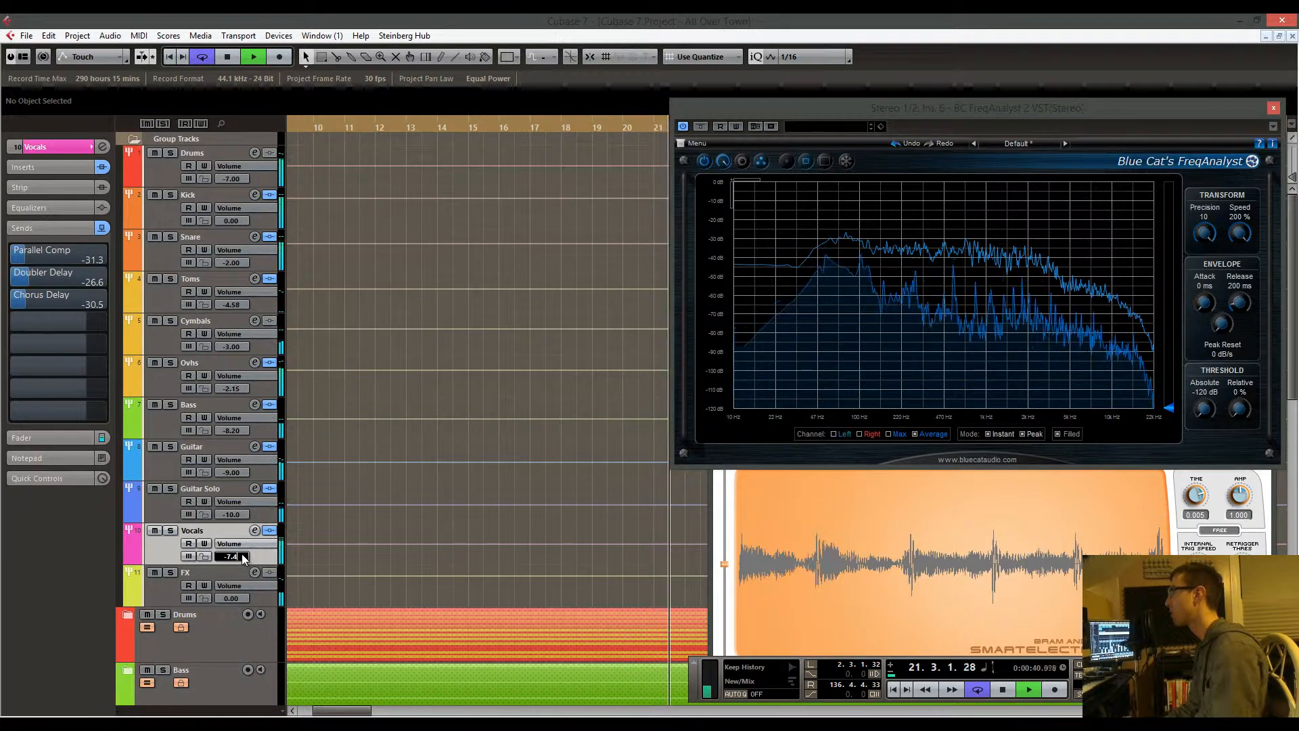
pyautogui.press('Return')
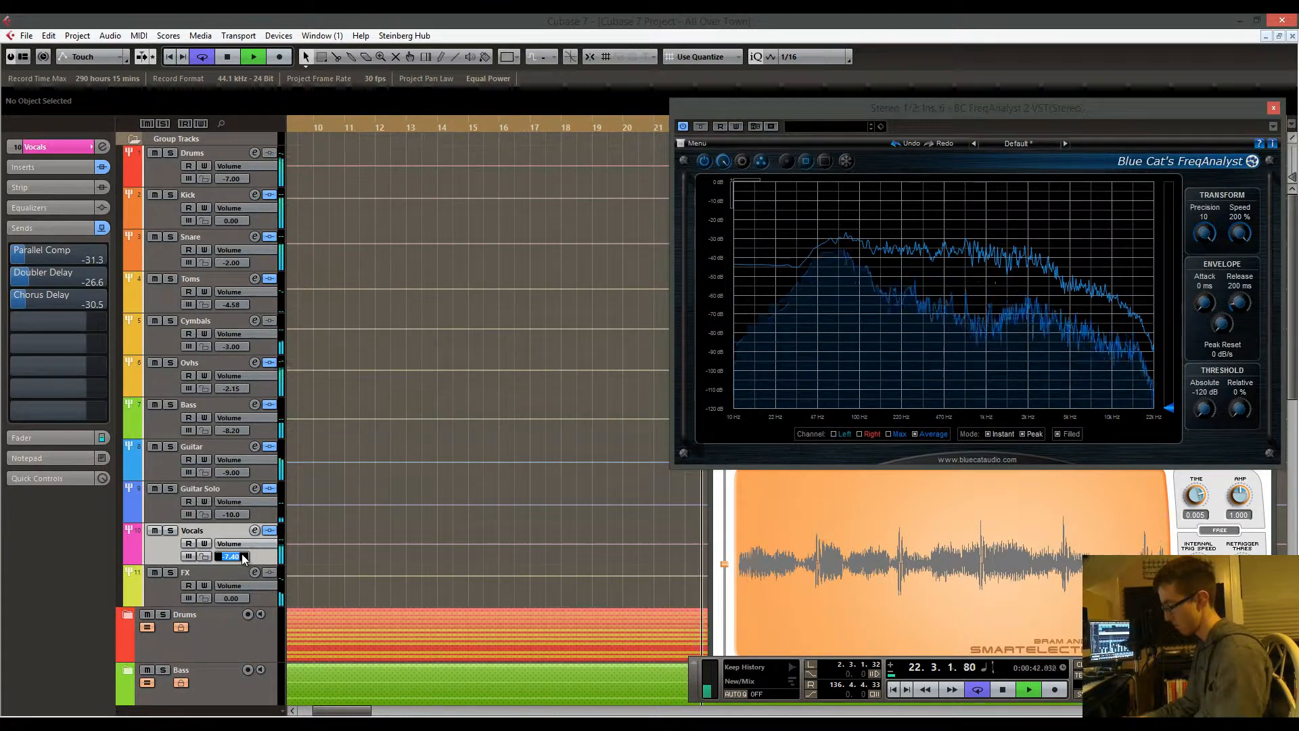
pyautogui.write('-7')
pyautogui.press('Return')
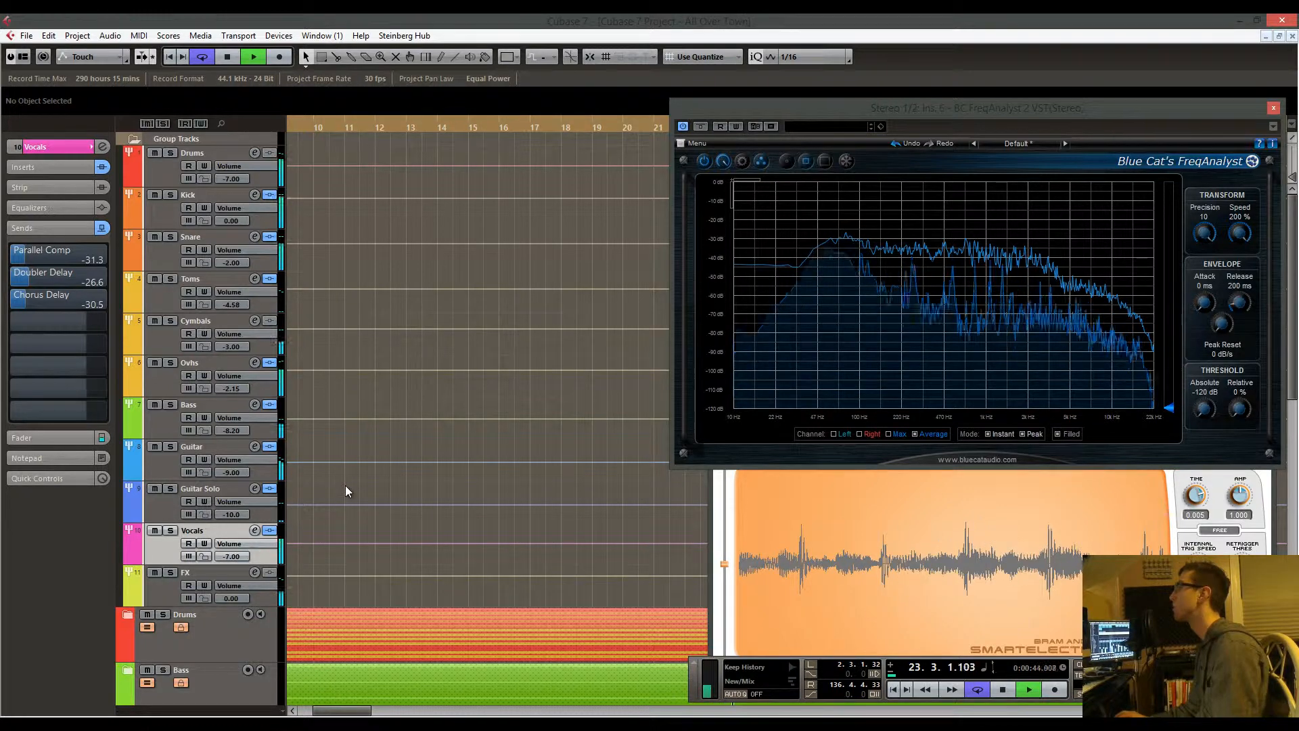
# Lower the Guitar Solo group's volume to -10.3 dB
pyautogui.doubleClick(232, 515)
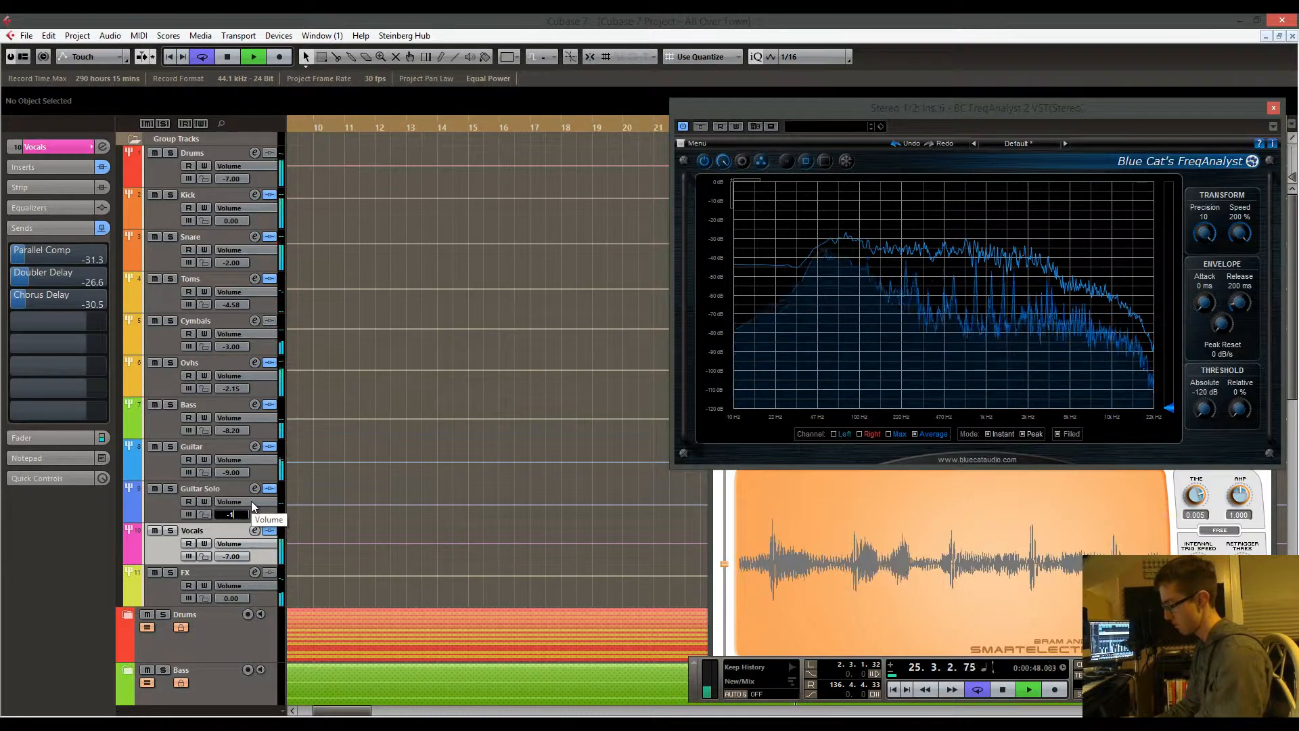
pyautogui.write('-10.3')
pyautogui.press('Return')
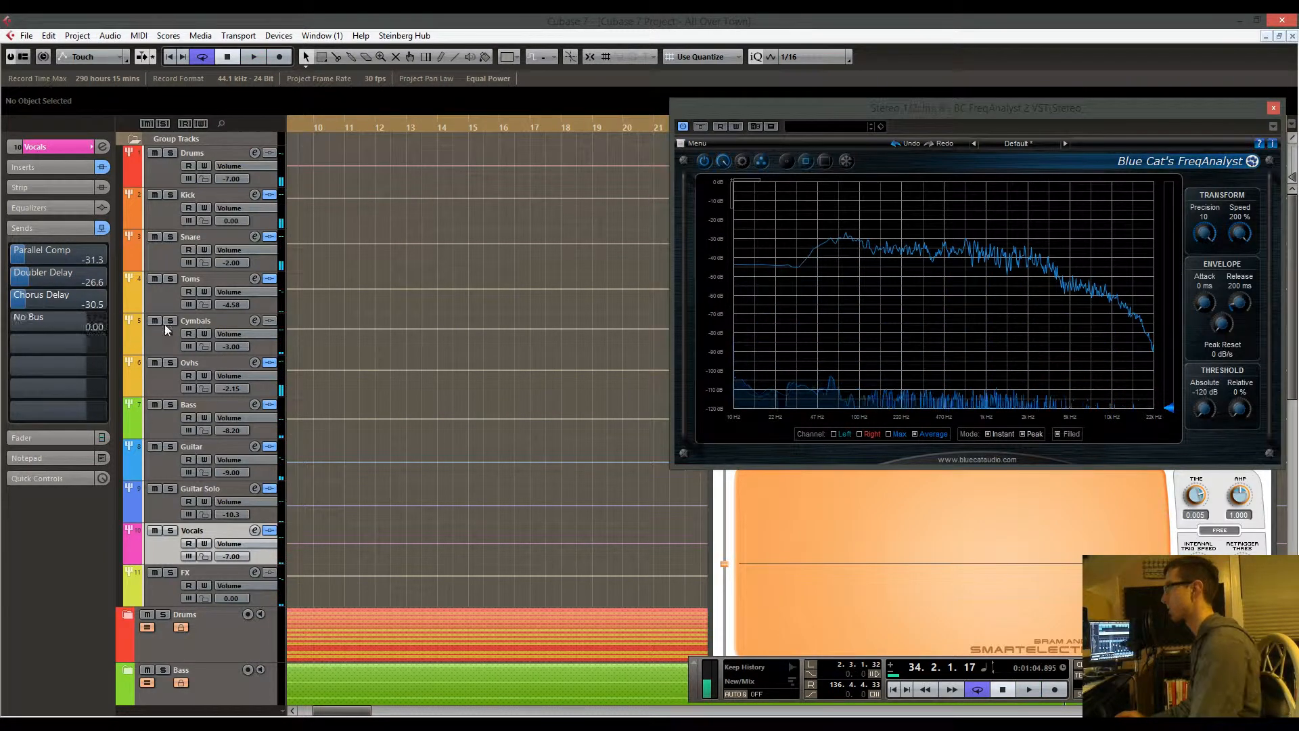
# Review the send levels of the Guitar Solo, Guitar, Bass and Vocals groups one after another
pyautogui.click(157, 510)
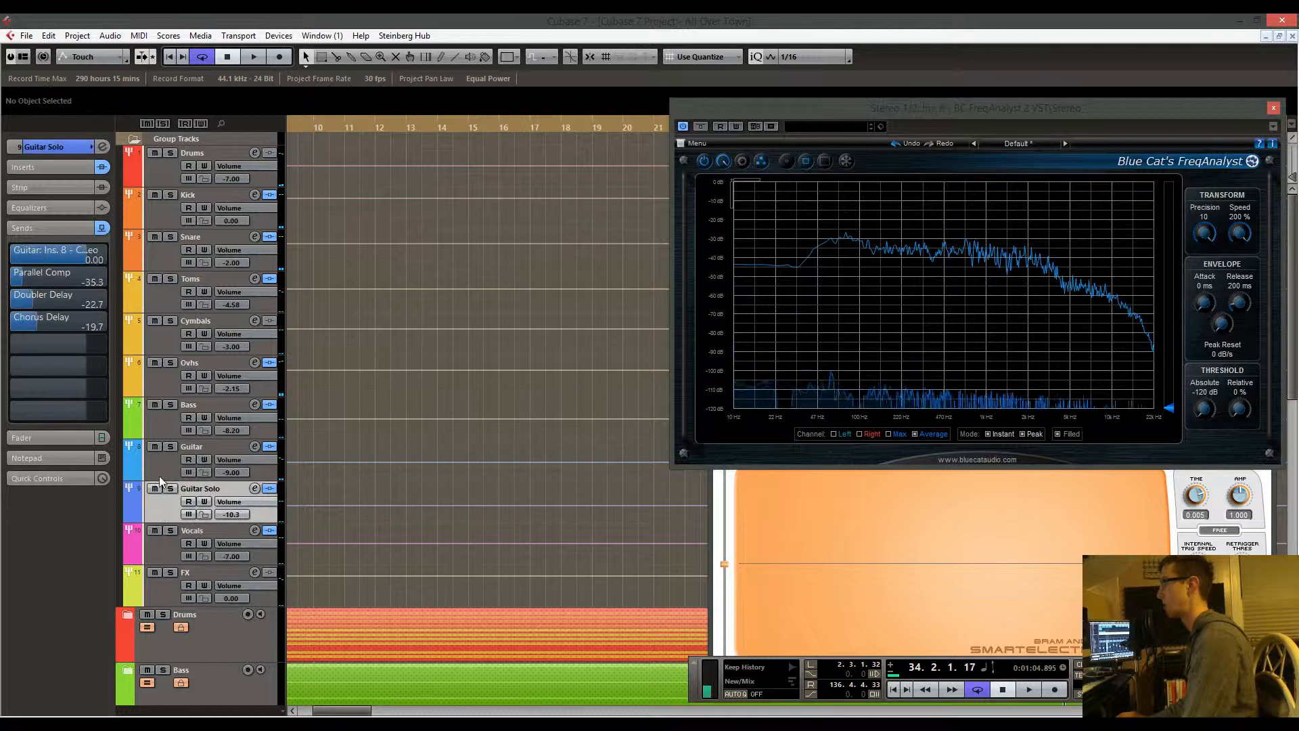
pyautogui.click(161, 454)
pyautogui.click(164, 416)
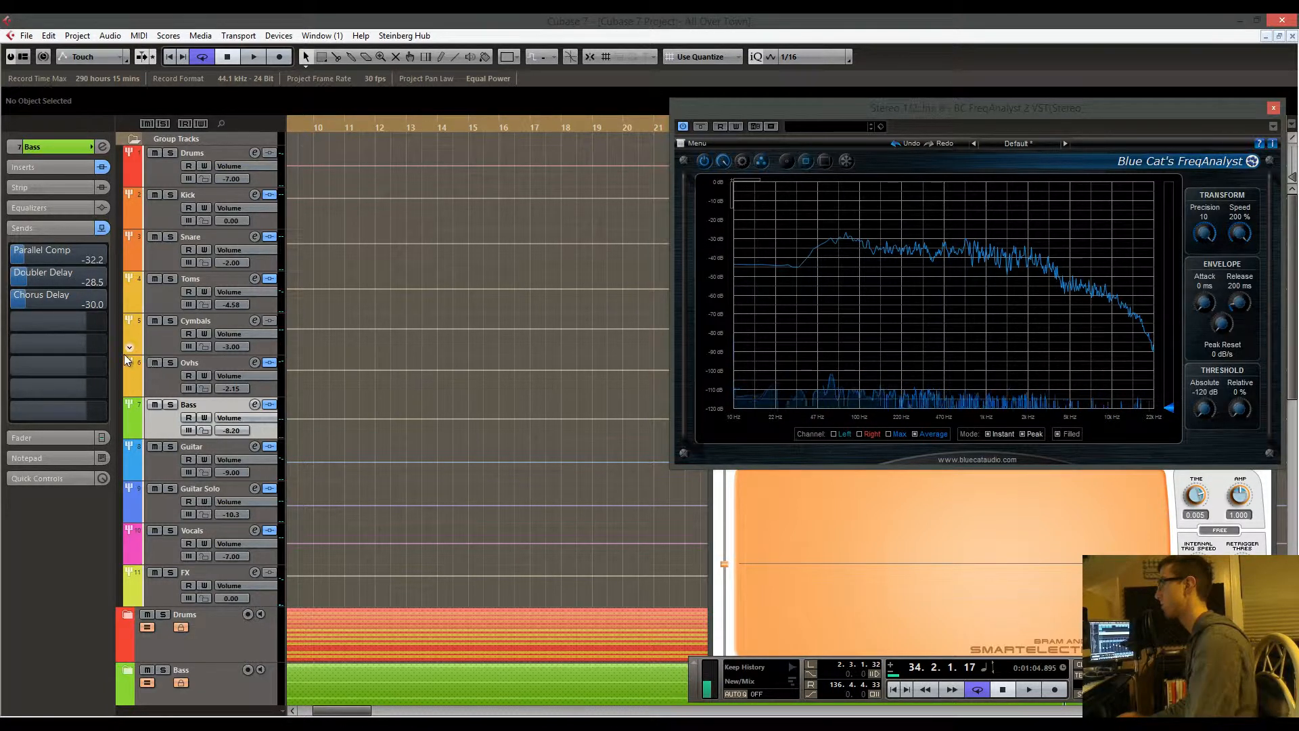
pyautogui.click(59, 320)
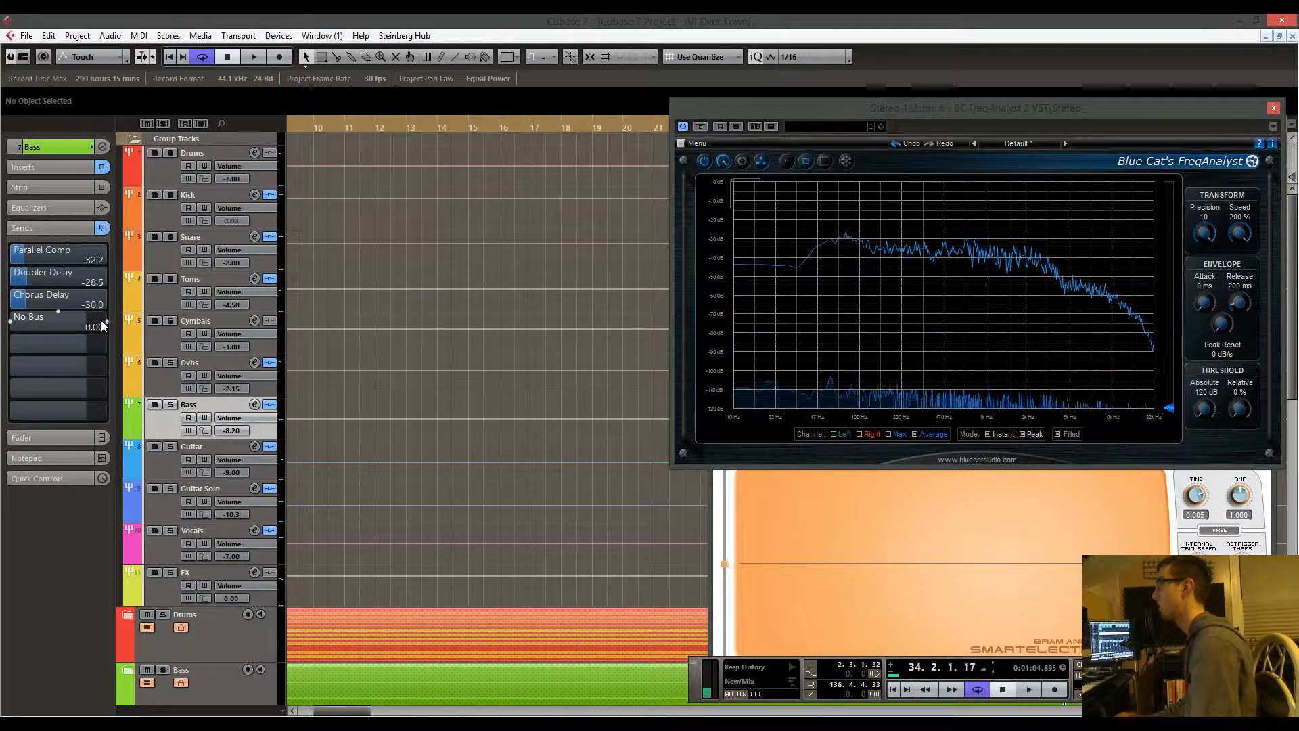
pyautogui.click(148, 464)
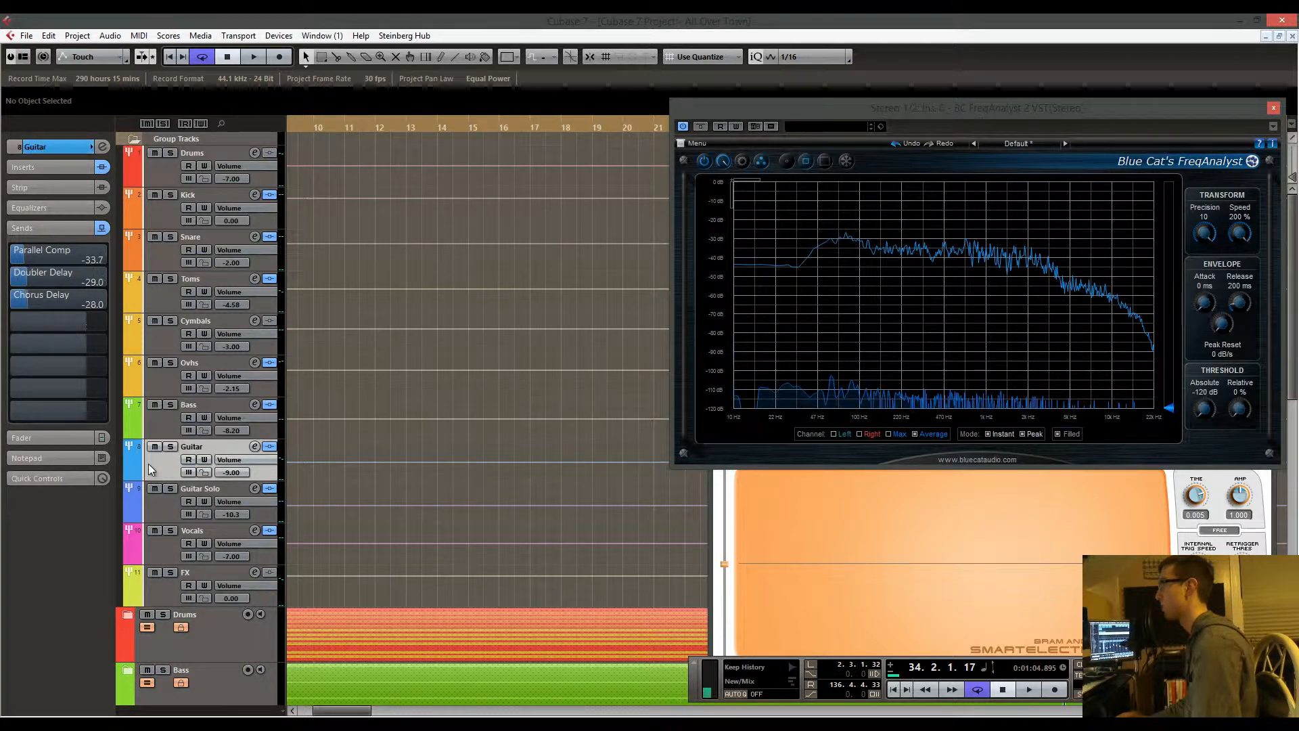
pyautogui.click(156, 513)
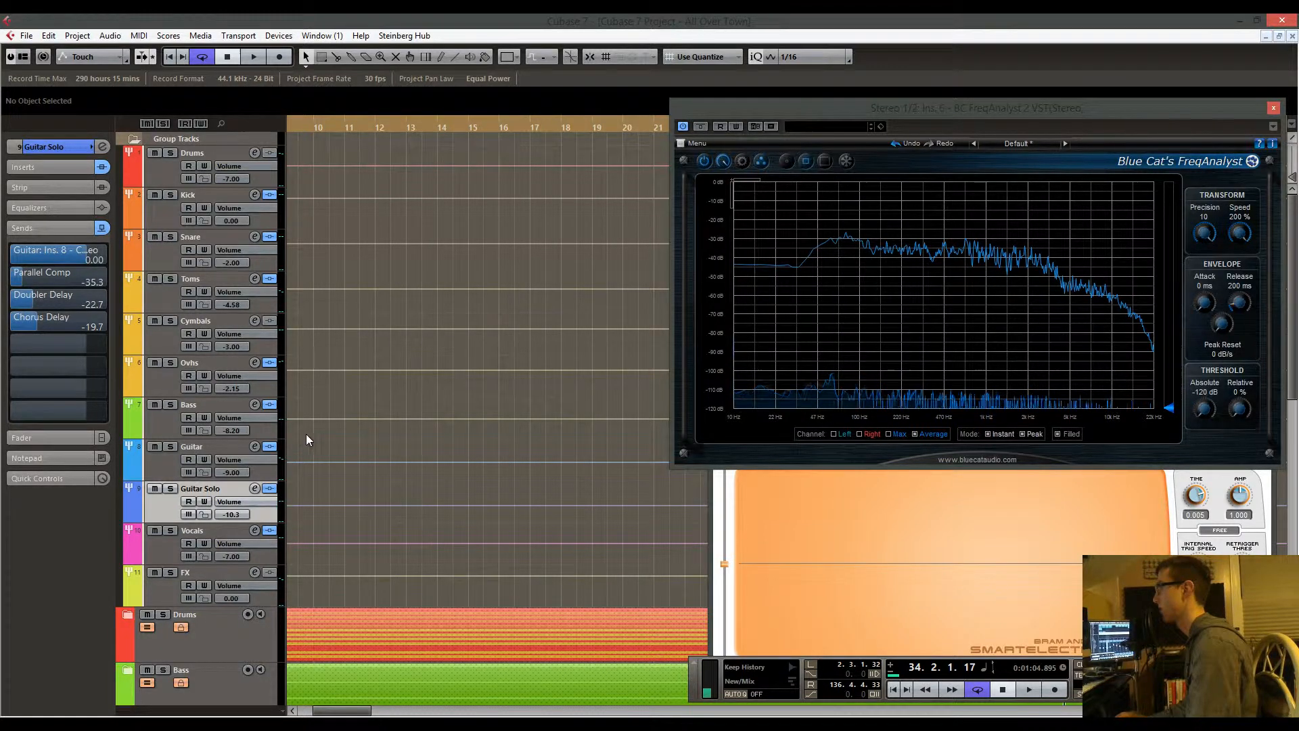
pyautogui.scroll(-5, 326, 444)
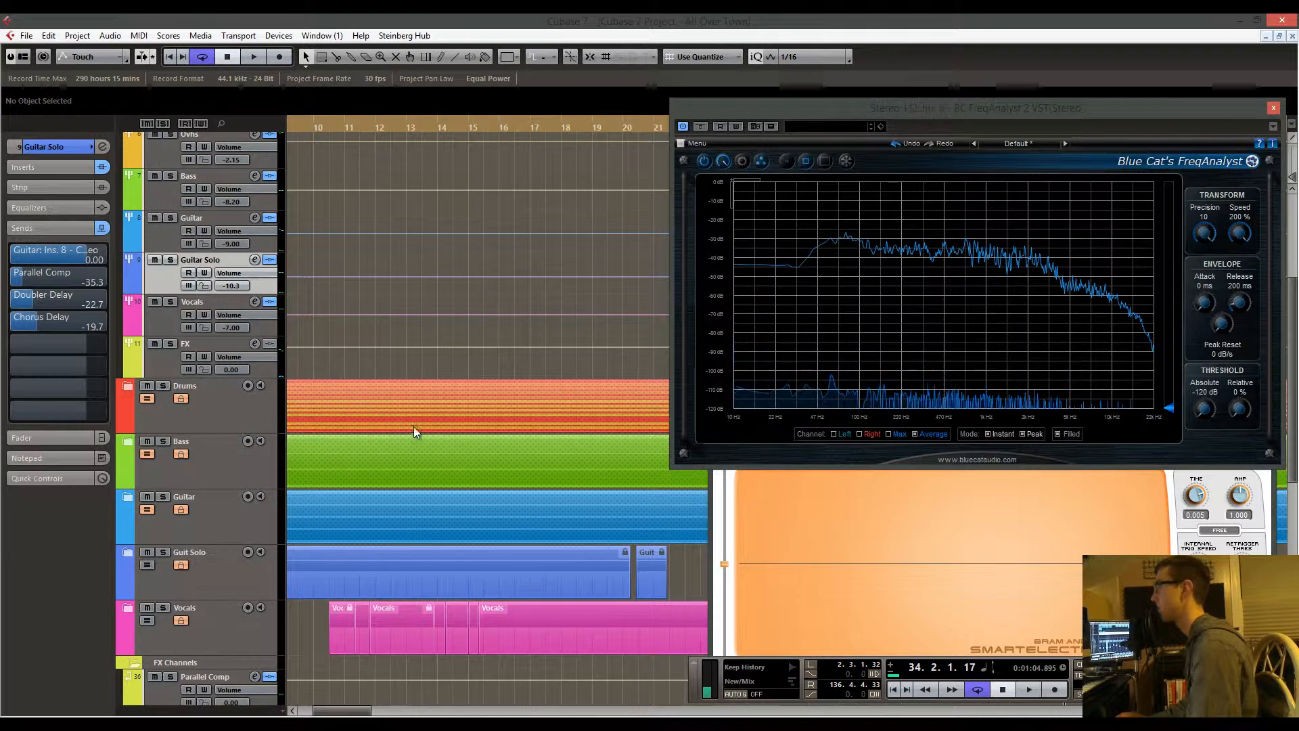
pyautogui.click(164, 323)
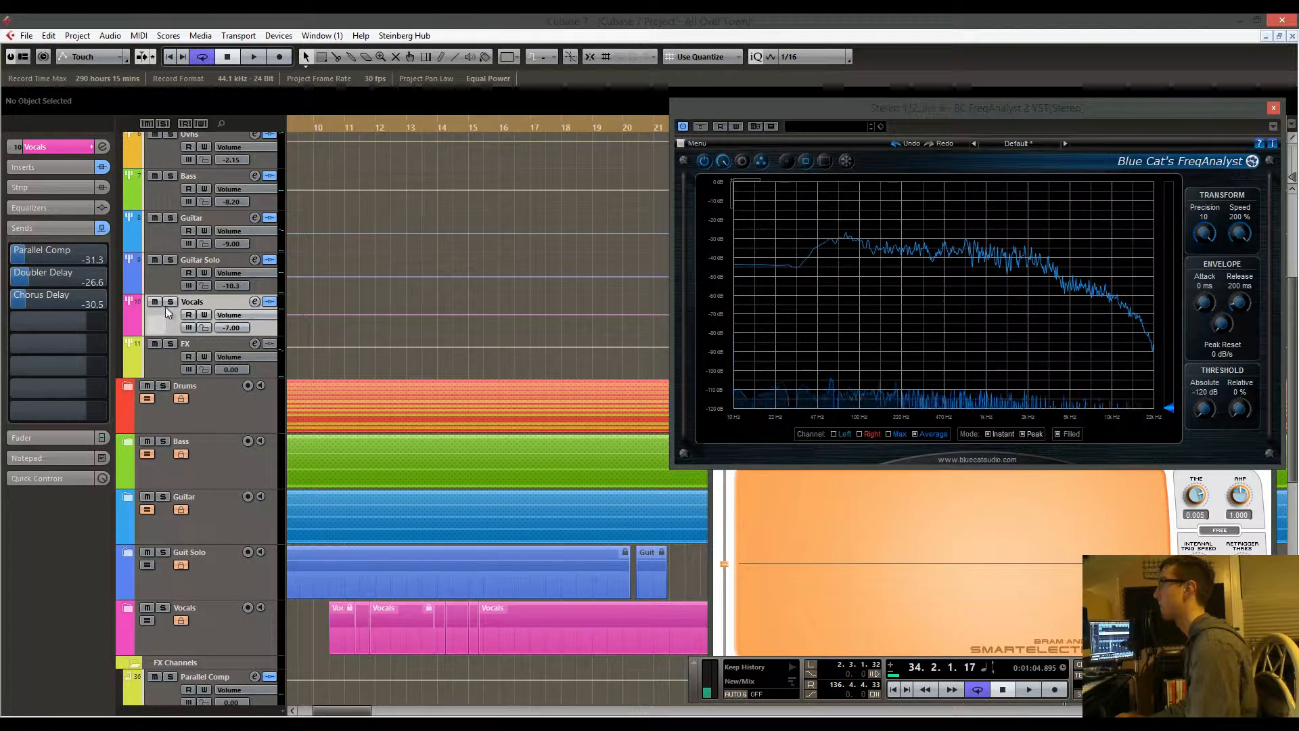
# Place the playback cursor just before the first Vocals event, at about bar 10
pyautogui.scroll(-9, 360, 326)
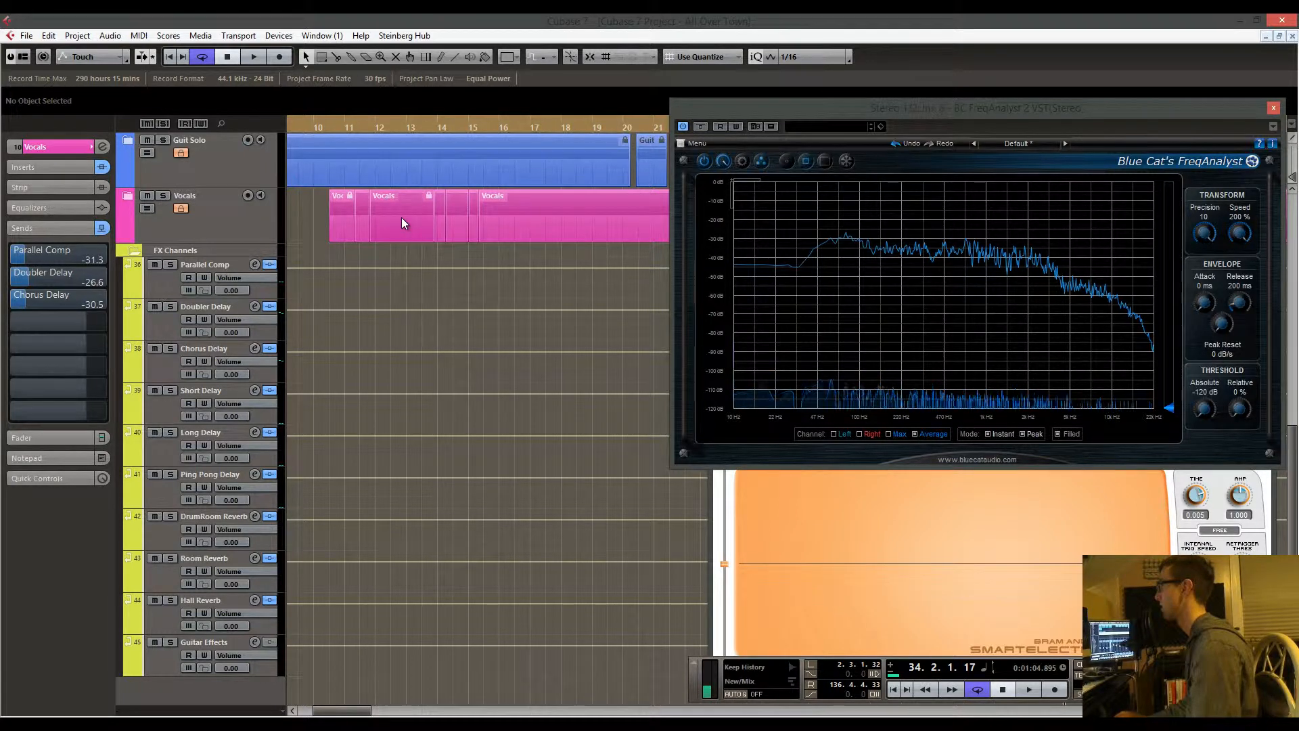
pyautogui.scroll(2, 402, 217)
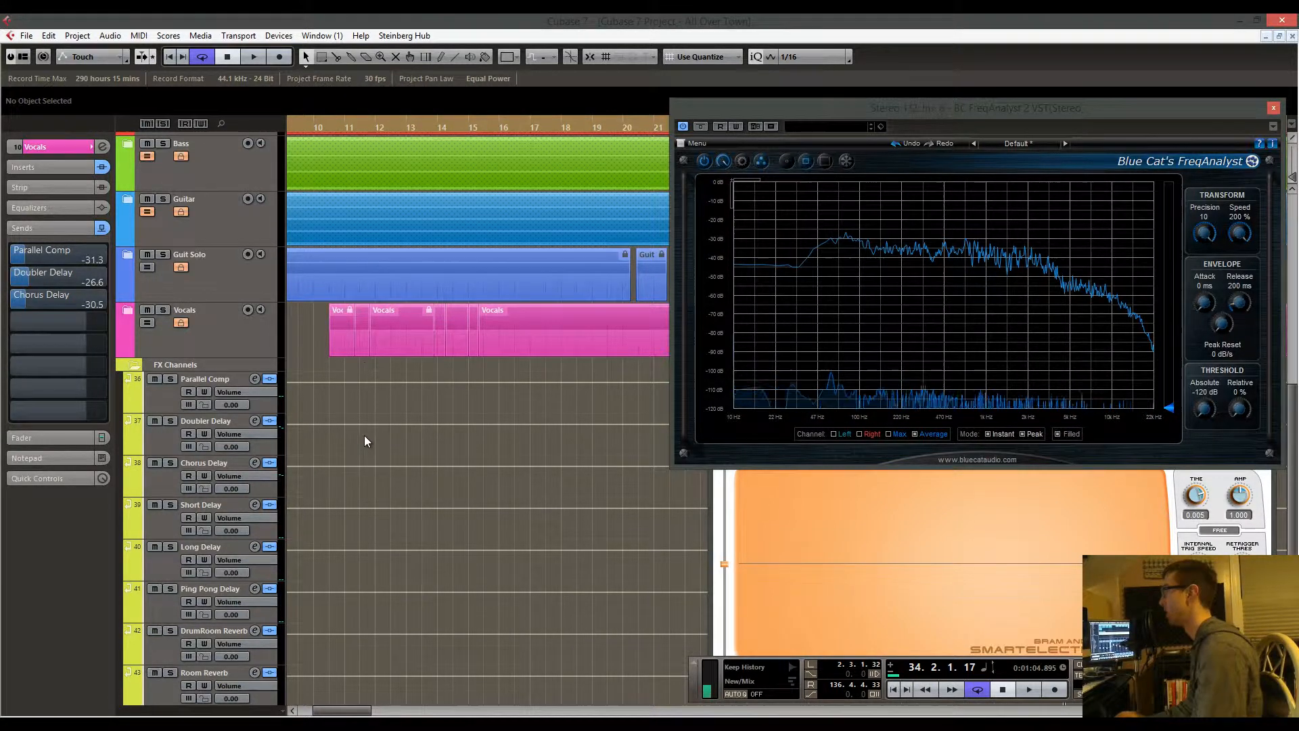
pyautogui.scroll(3, 364, 436)
pyautogui.moveTo(329, 130); pyautogui.dragTo(331, 140)
pyautogui.moveTo(436, 436); pyautogui.dragTo(475, 465)
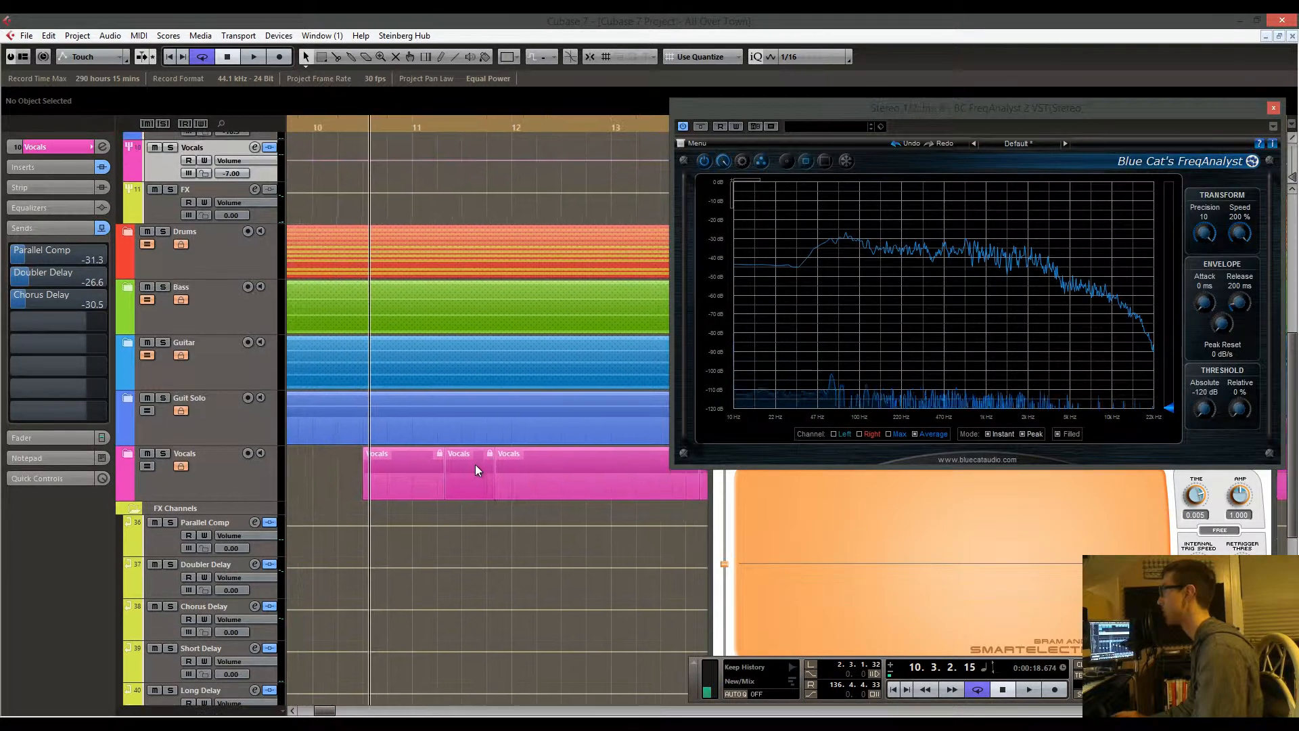
pyautogui.moveTo(382, 129); pyautogui.dragTo(371, 80)
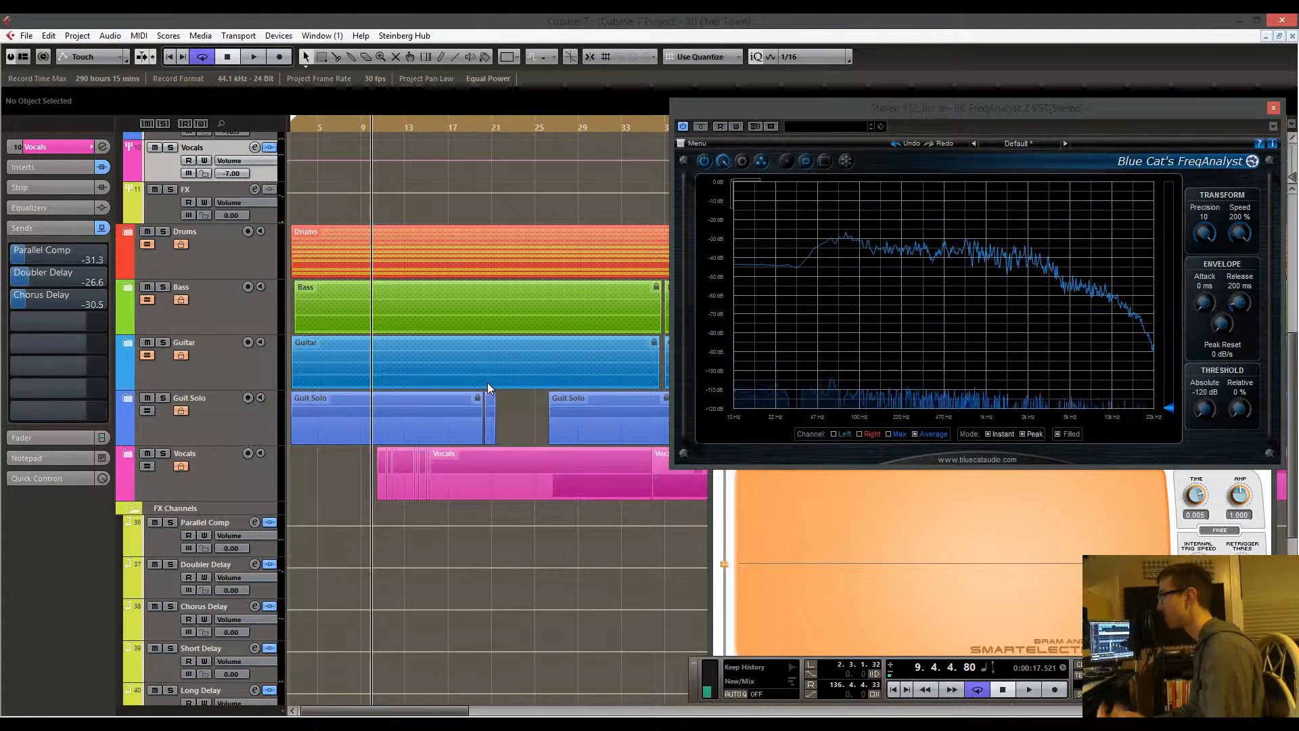
# Look over the FX channels, the instrument folder tracks and the group tracks in the arrangement
pyautogui.scroll(1, 489, 386)
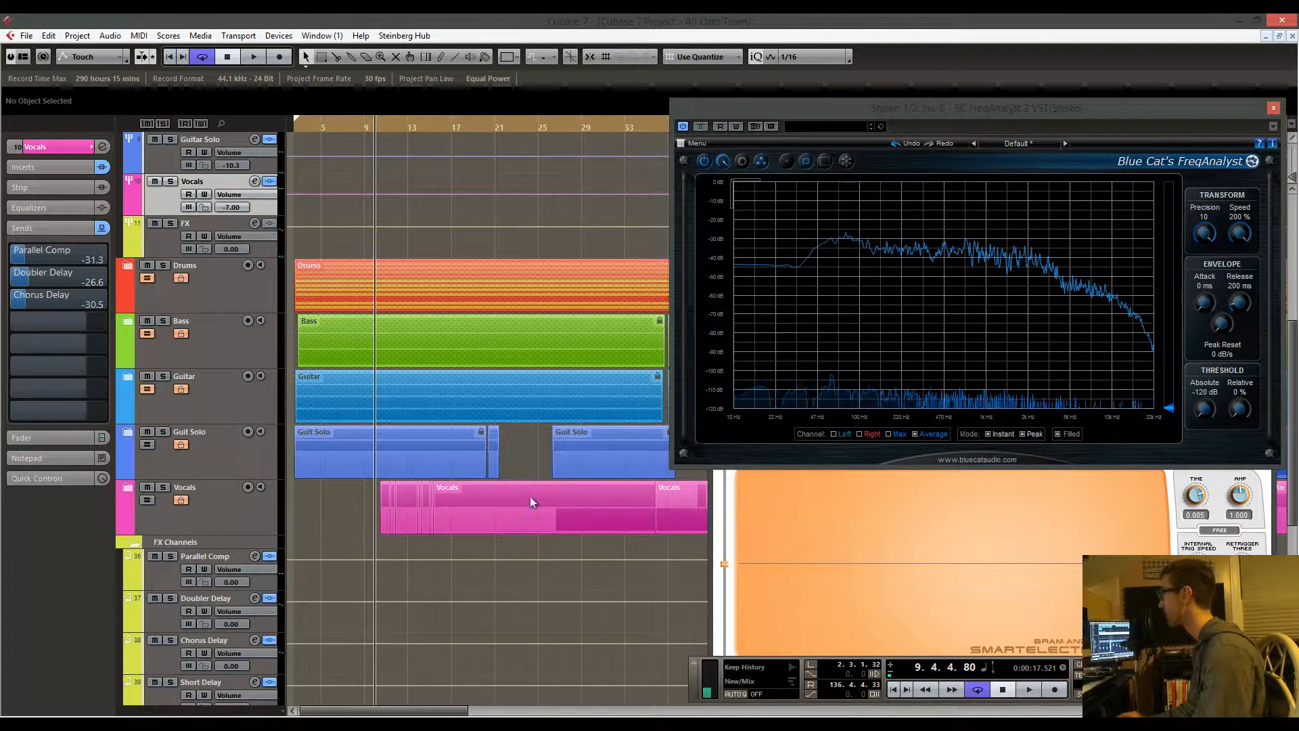
pyautogui.scroll(-5, 530, 496)
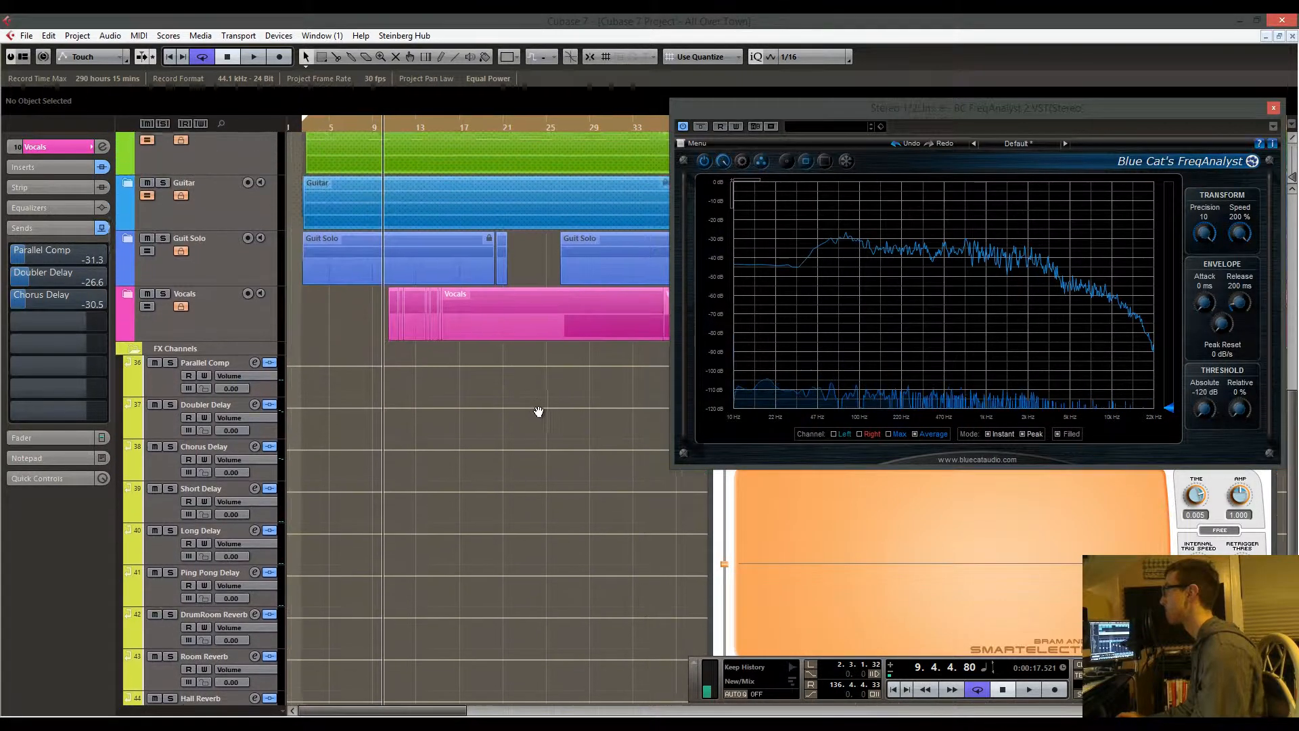
pyautogui.scroll(1, 521, 406)
pyautogui.scroll(2, 433, 379)
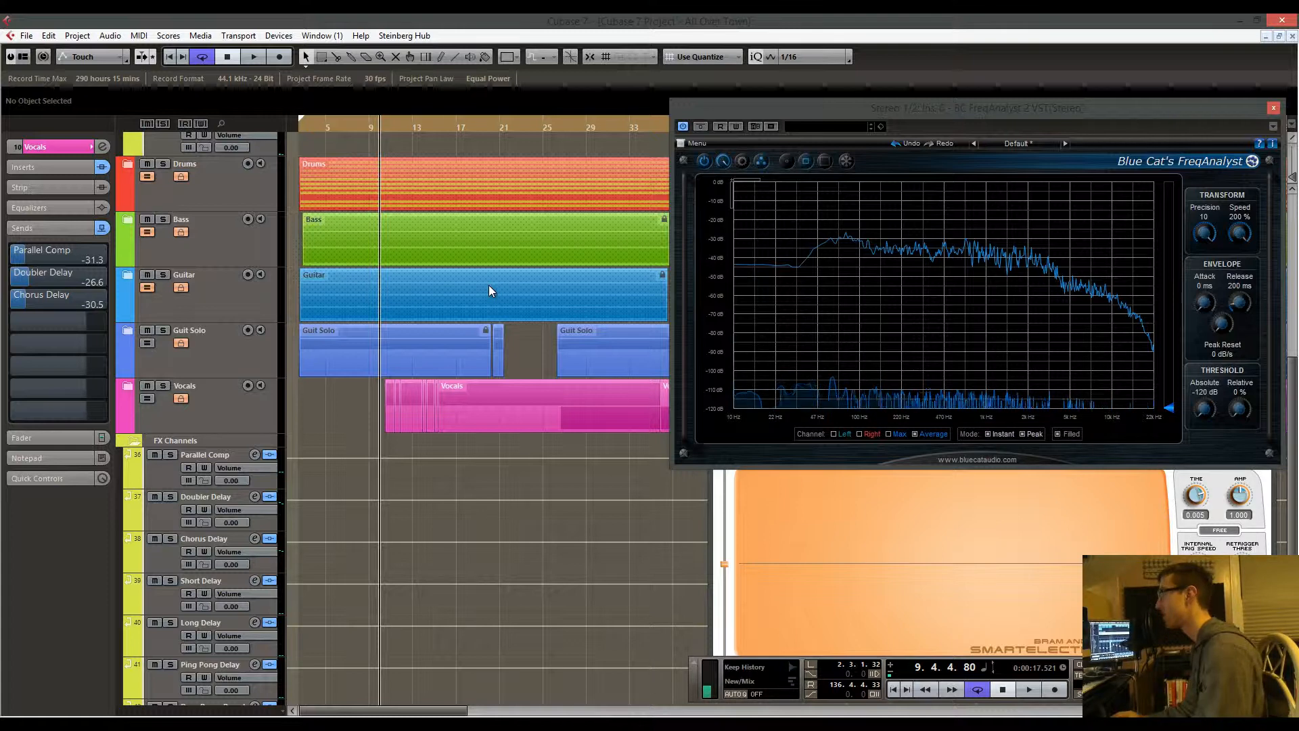
pyautogui.moveTo(488, 285); pyautogui.dragTo(507, 331)
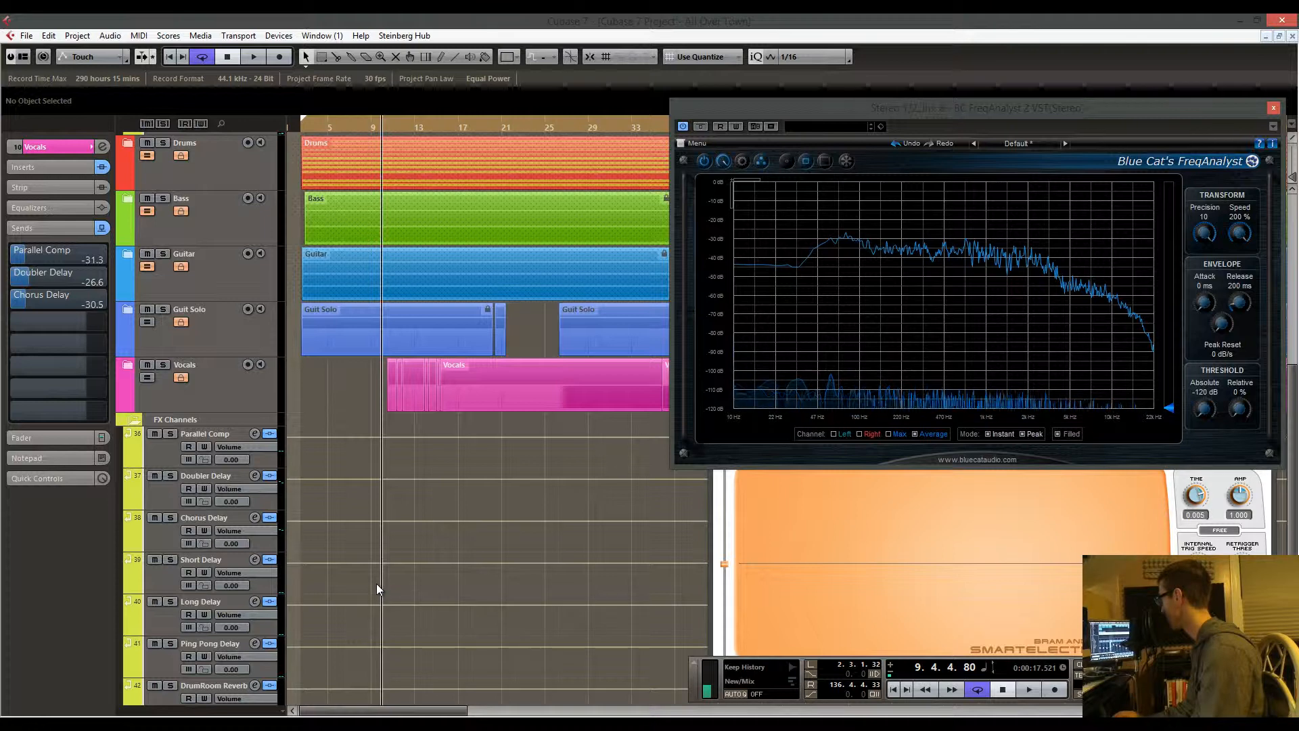
pyautogui.scroll(4, 525, 299)
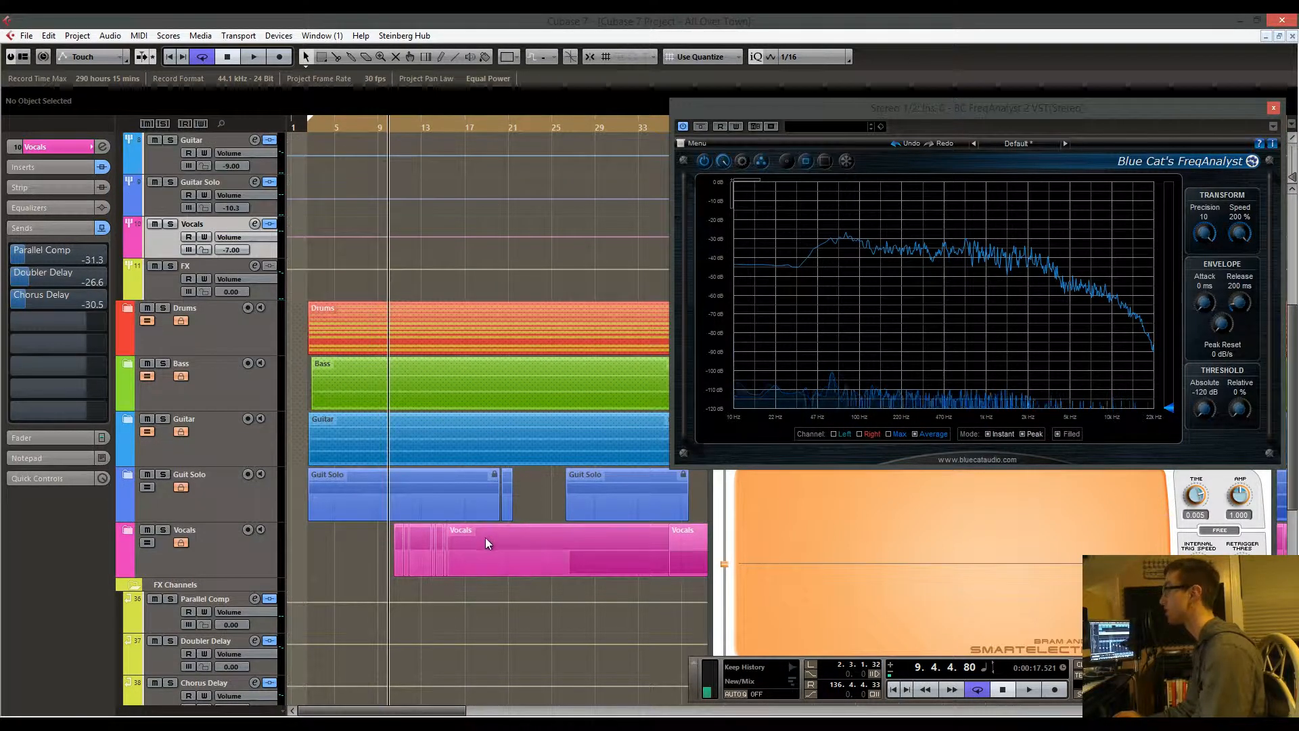
pyautogui.scroll(-5, 525, 541)
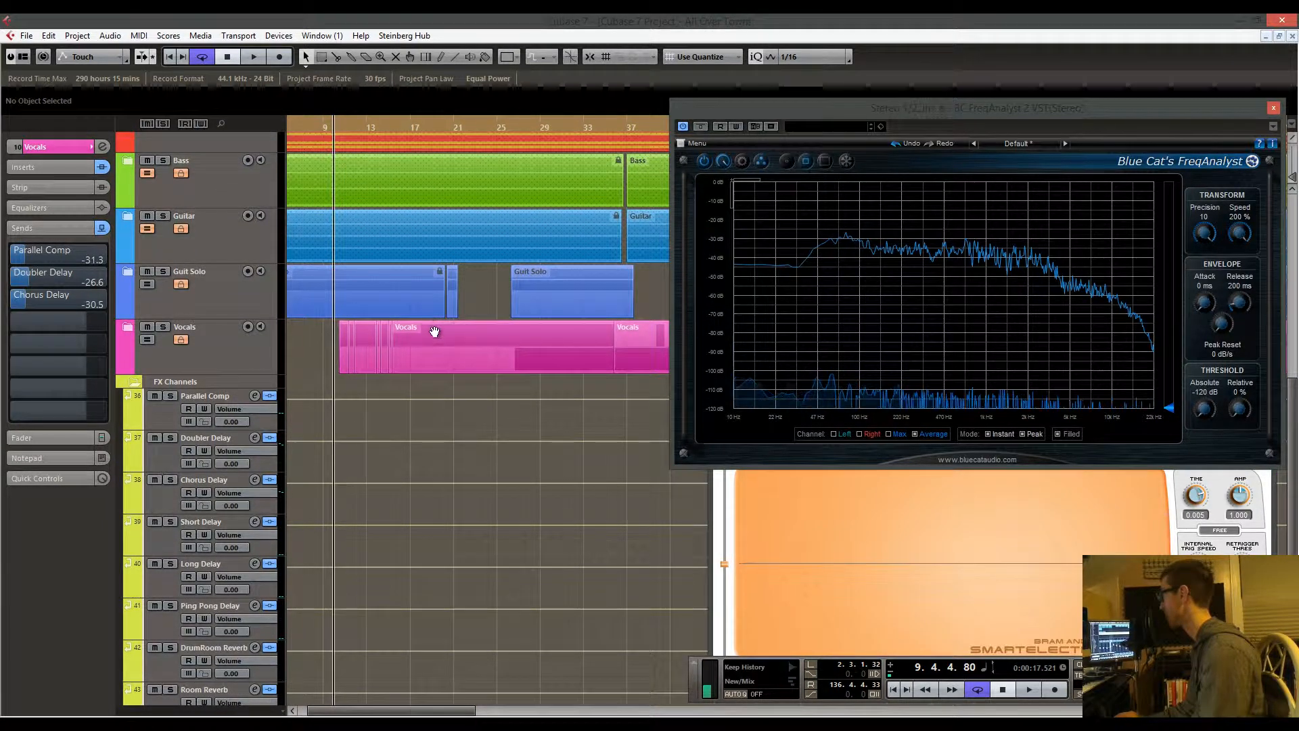
pyautogui.scroll(4, 425, 314)
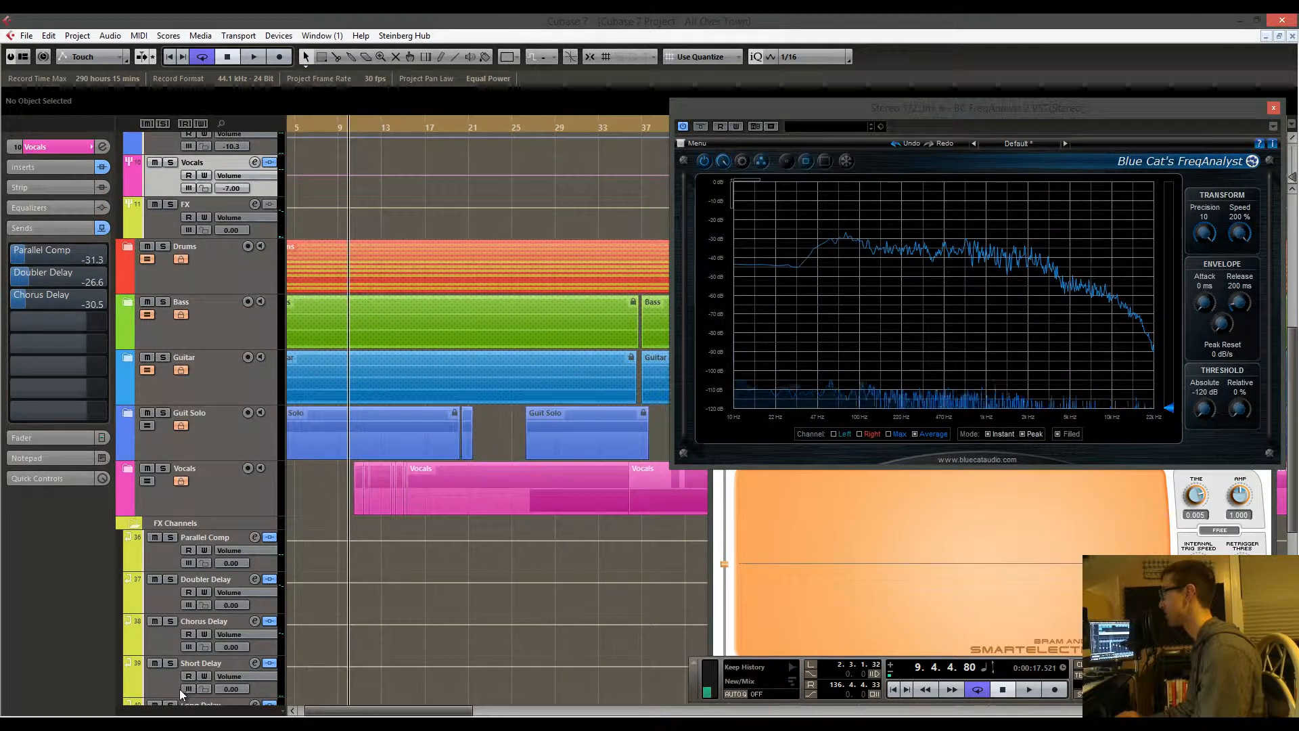
pyautogui.scroll(-3, 189, 602)
pyautogui.scroll(3, 430, 519)
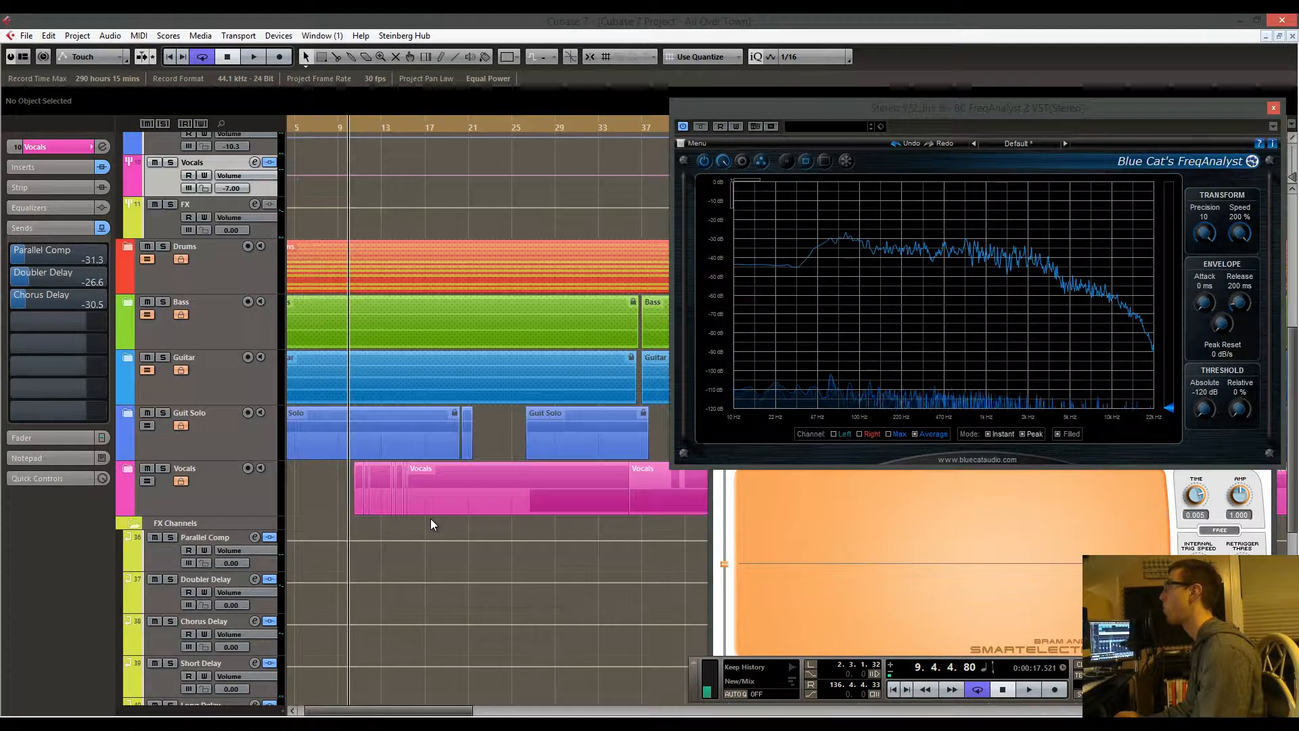
pyautogui.scroll(3, 431, 518)
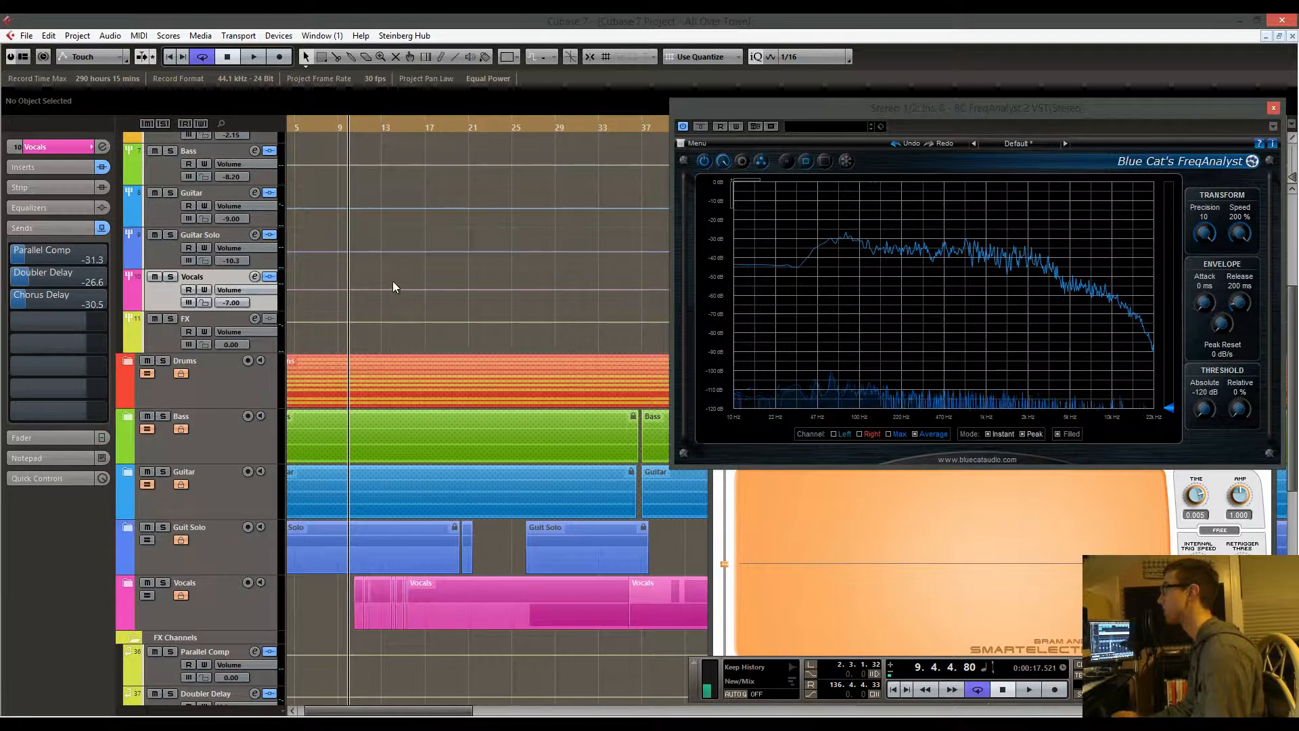
pyautogui.scroll(3, 376, 229)
pyautogui.moveTo(375, 229); pyautogui.dragTo(440, 202)
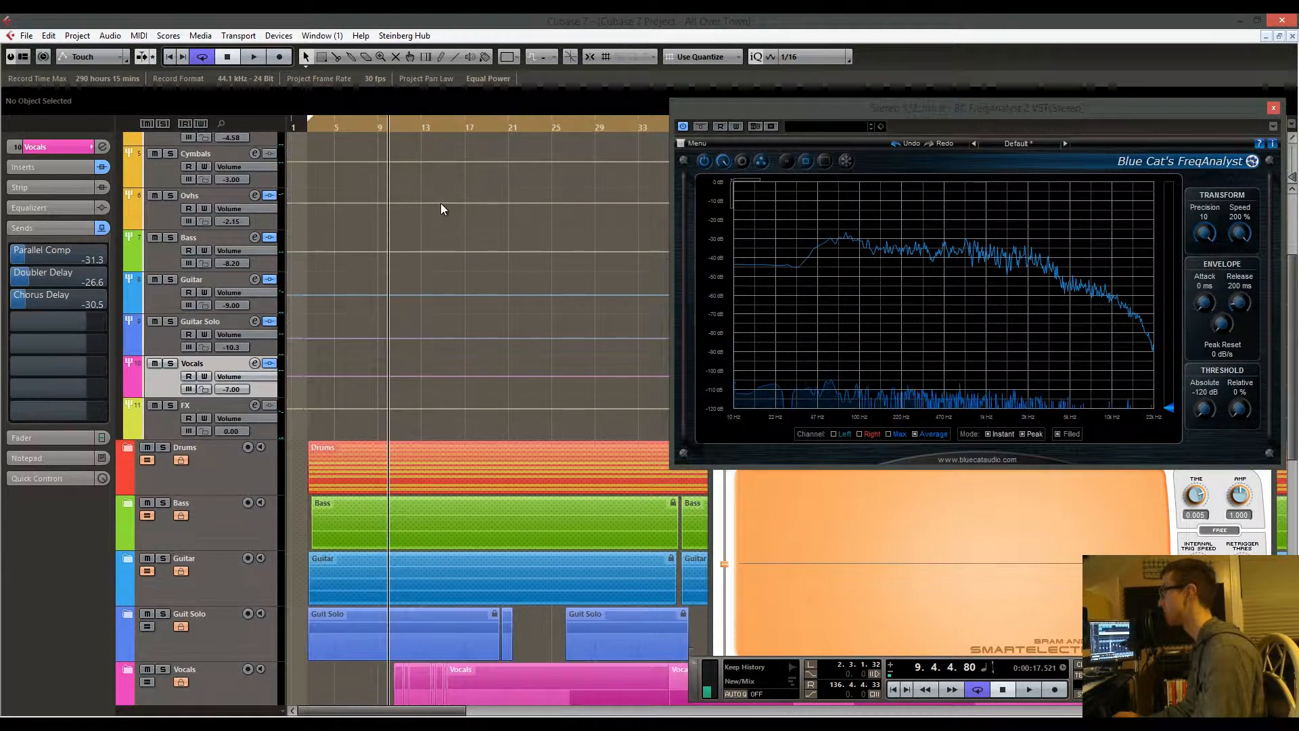
# Place the playback cursor at about bar 25, just before the second Guitar Solo event
pyautogui.moveTo(376, 127); pyautogui.dragTo(469, 127)
pyautogui.moveTo(370, 224); pyautogui.dragTo(451, 206)
pyautogui.click(346, 125)
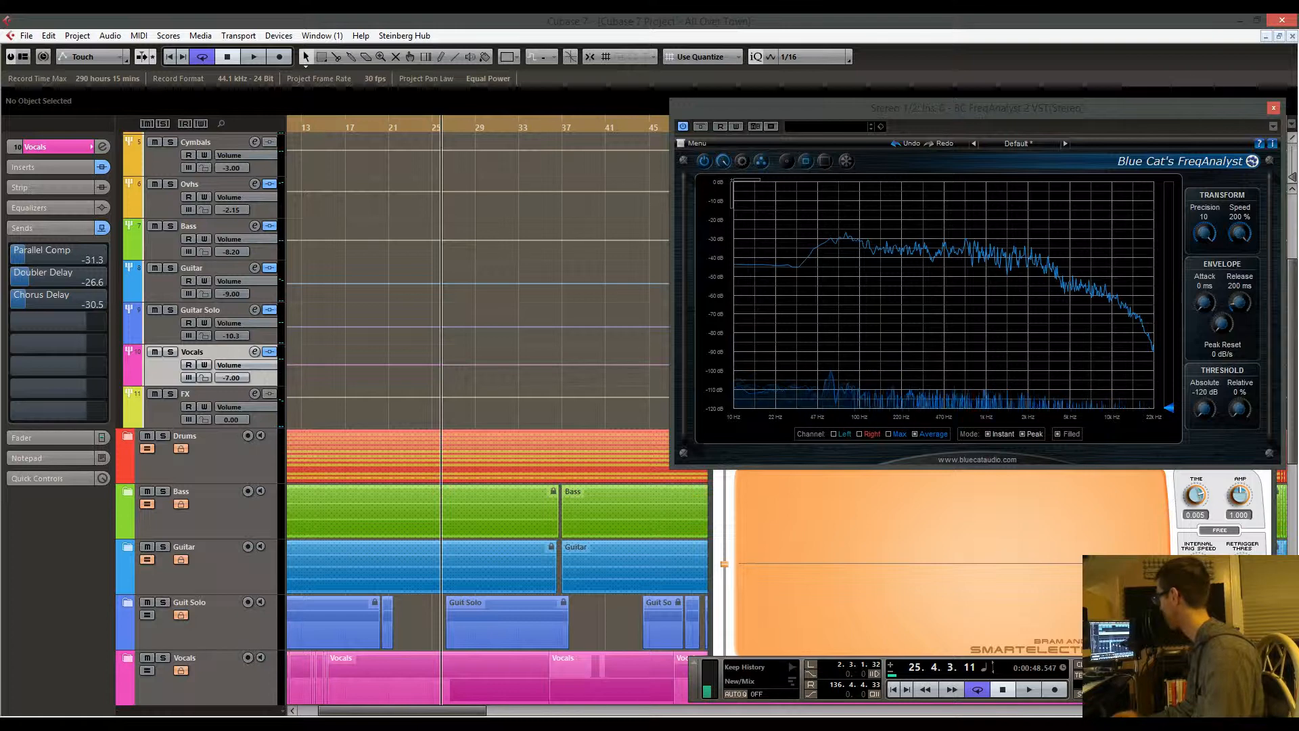
# Bypass the sends on all mixer channels and play the mix from the cursor to hear it without effects
pyautogui.press('F3')
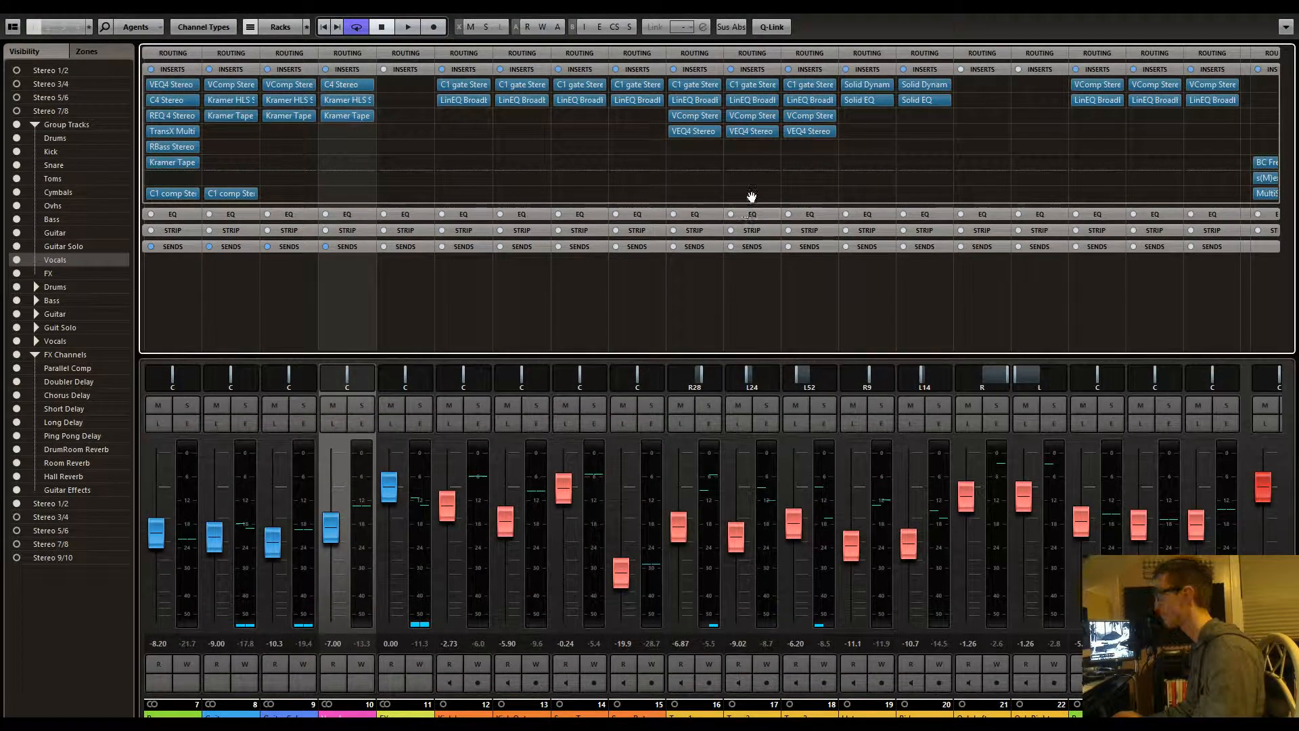
pyautogui.click(627, 26)
pyautogui.press('space')
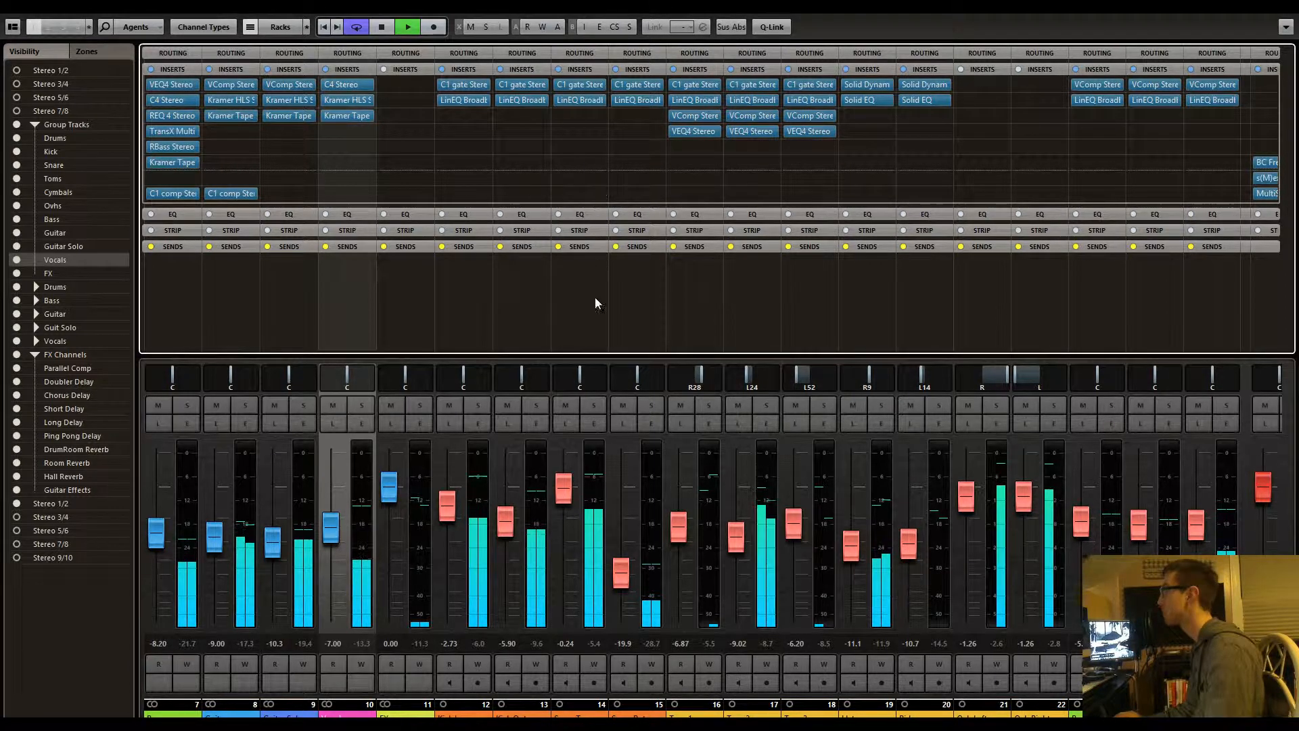
pyautogui.press('F3')
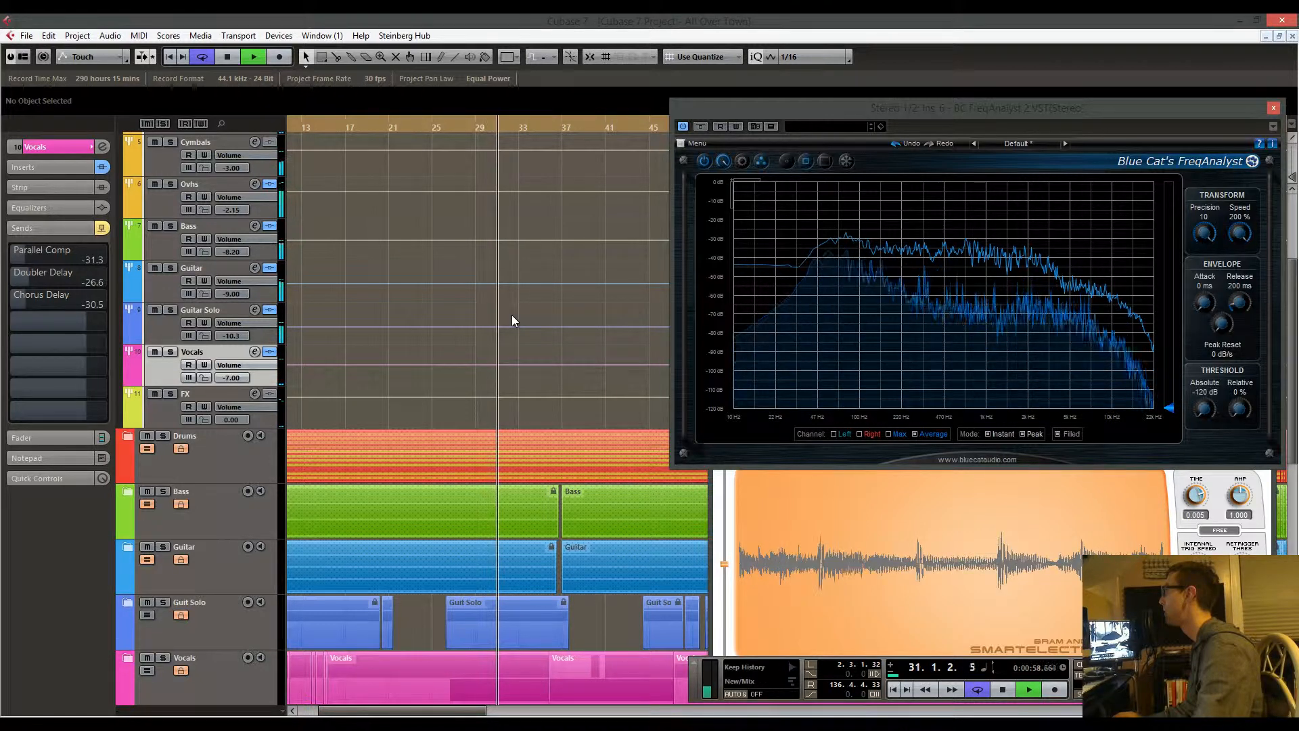
pyautogui.moveTo(557, 324); pyautogui.dragTo(452, 259)
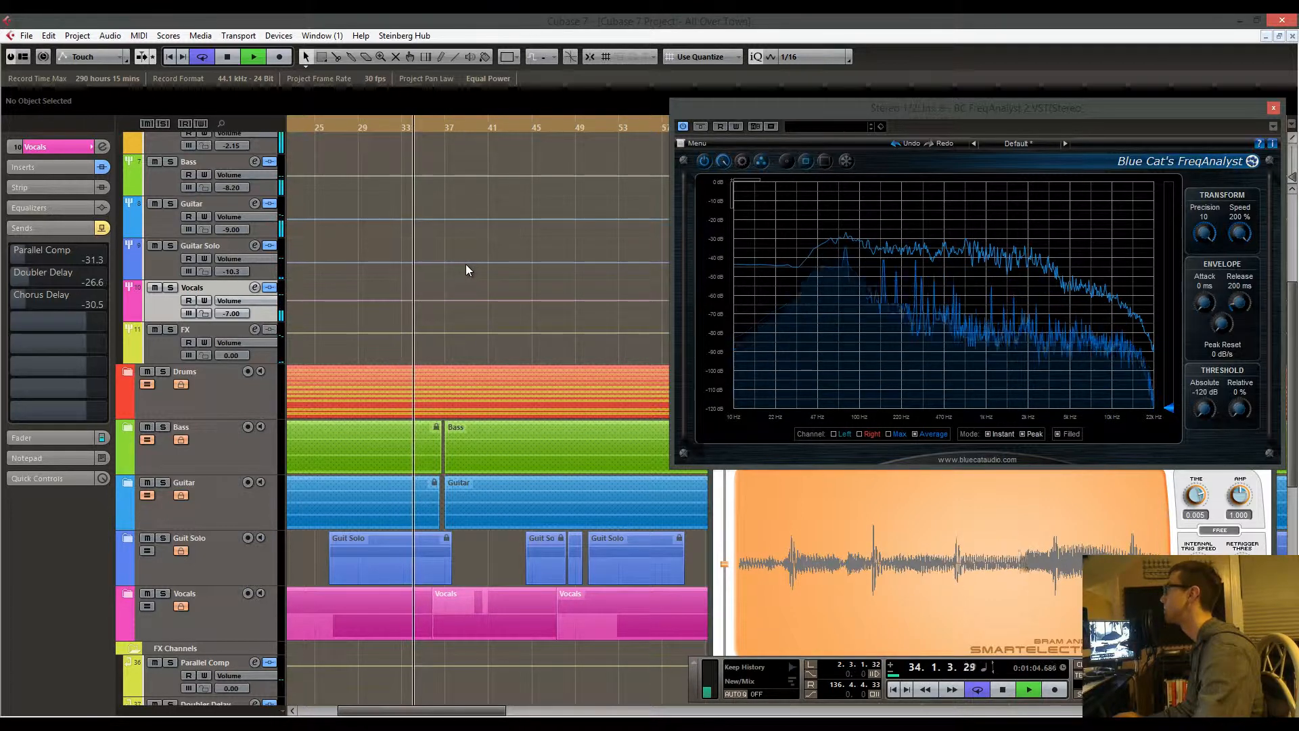
pyautogui.press('F3')
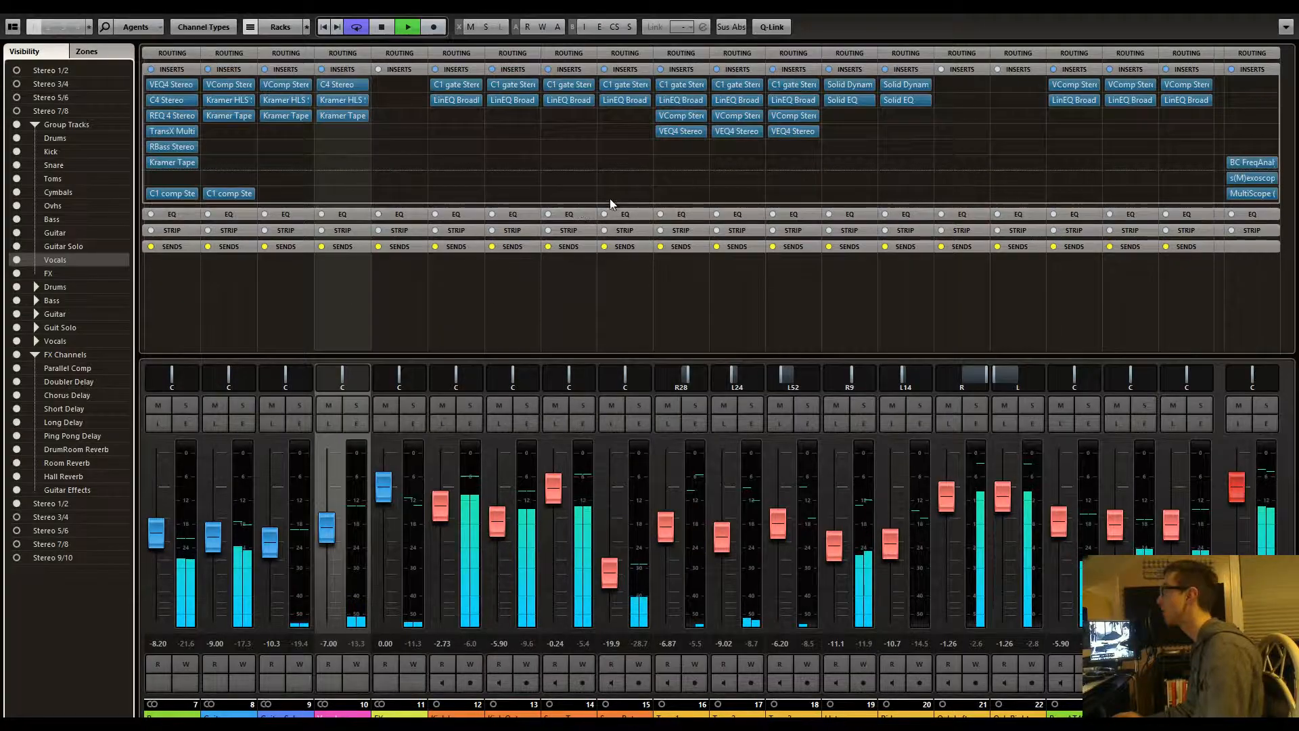
# Compare the playing mix with and without sends by toggling the global send bypass, leave the sends active, and stop playback
pyautogui.click(628, 27)
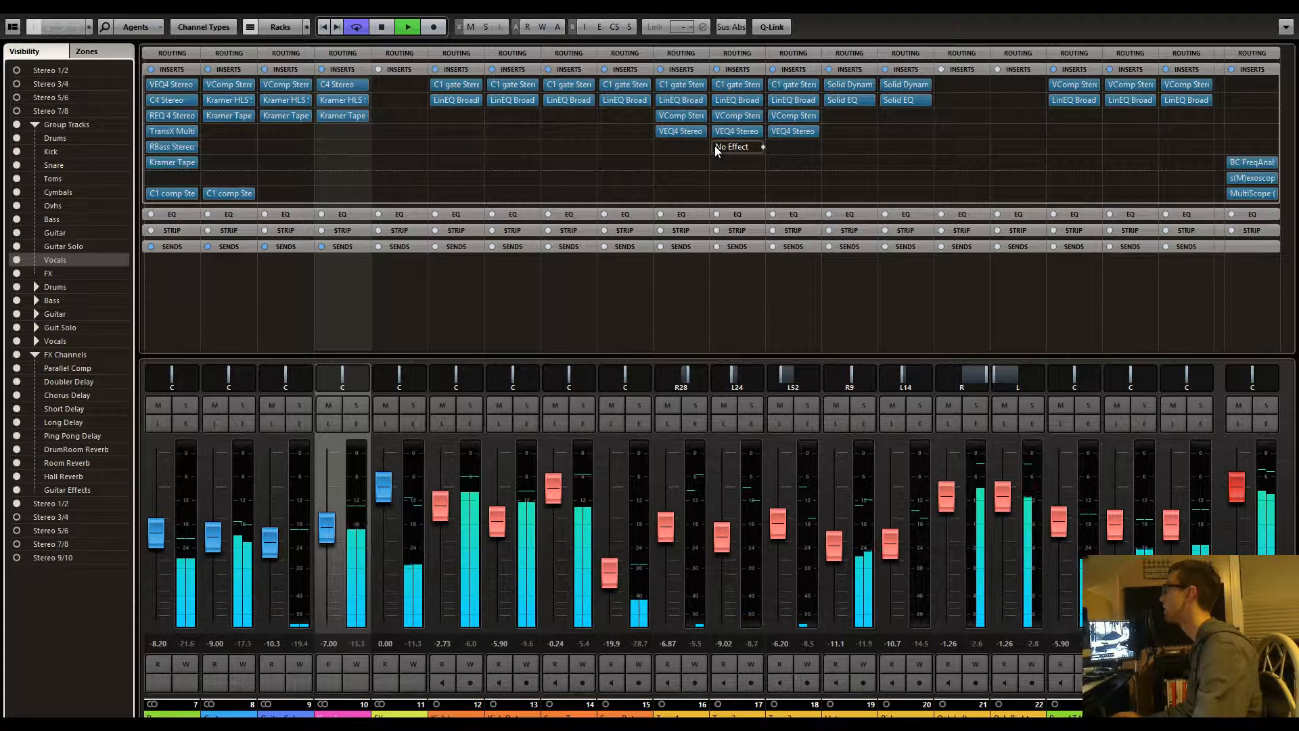
pyautogui.click(627, 27)
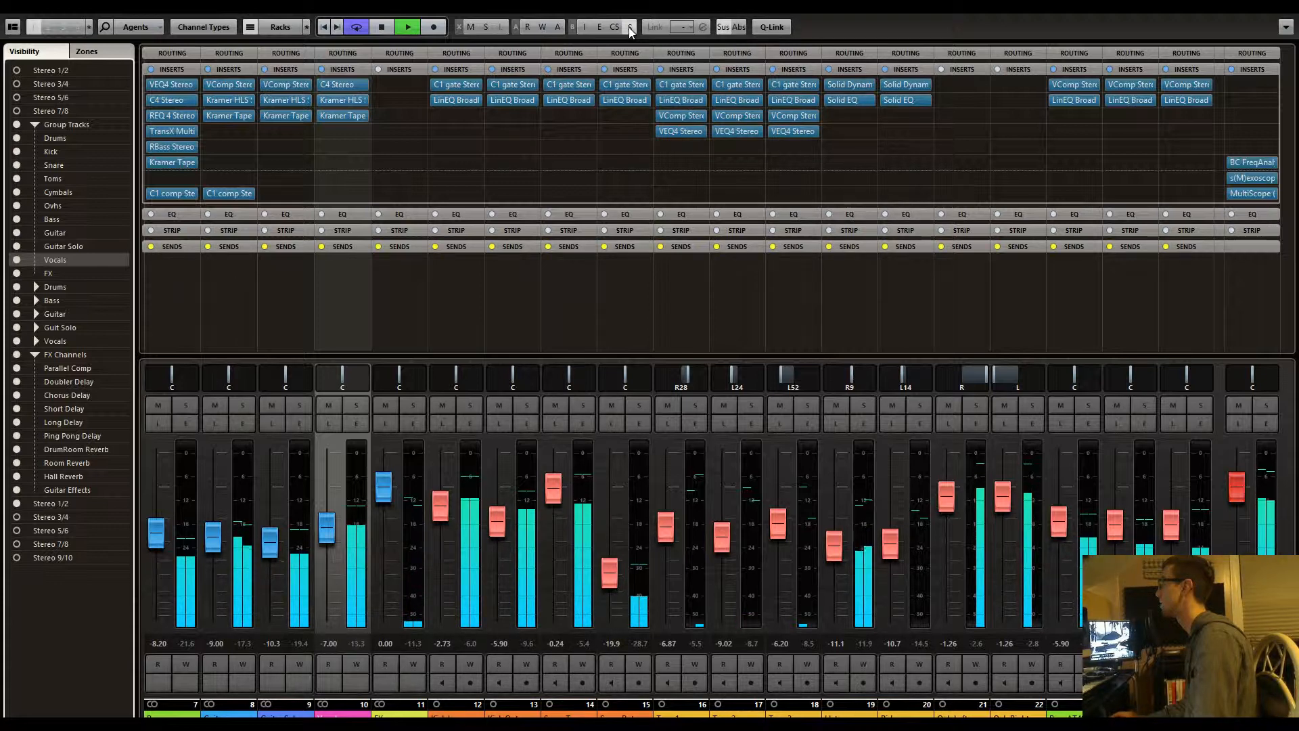
pyautogui.click(627, 27)
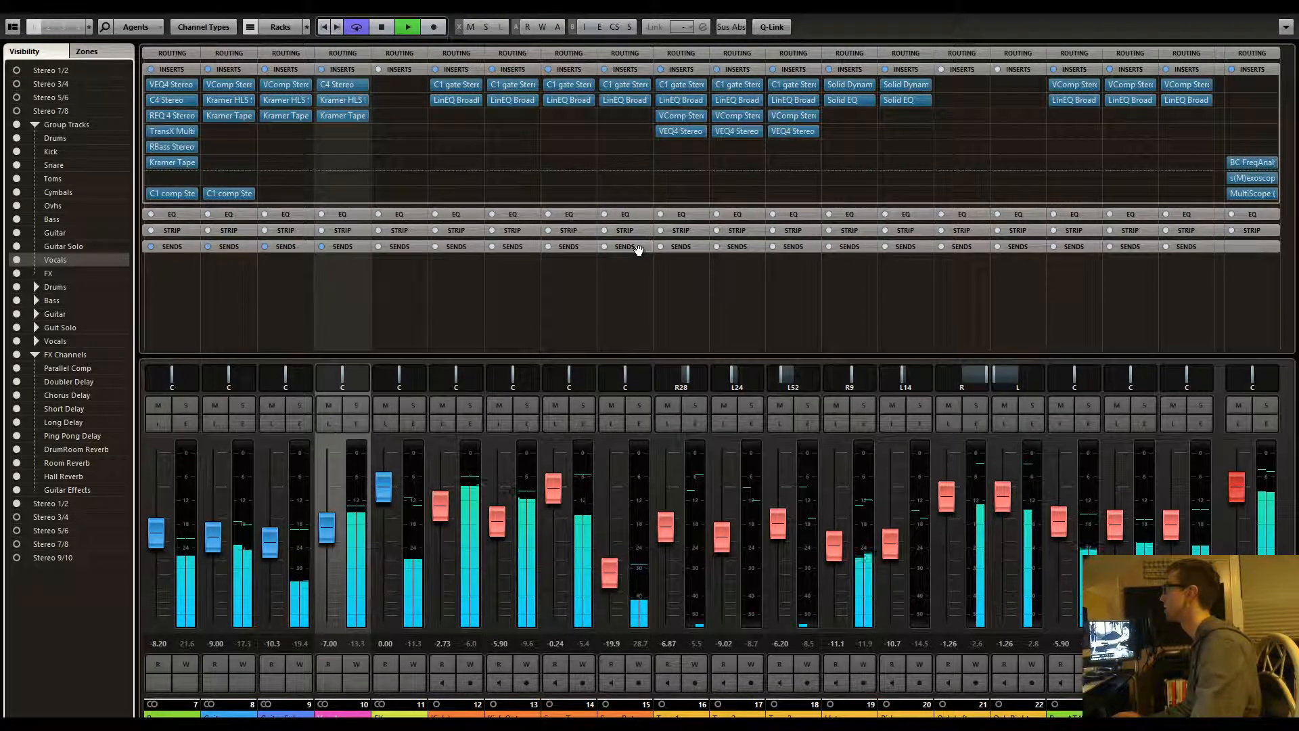
pyautogui.press('F3')
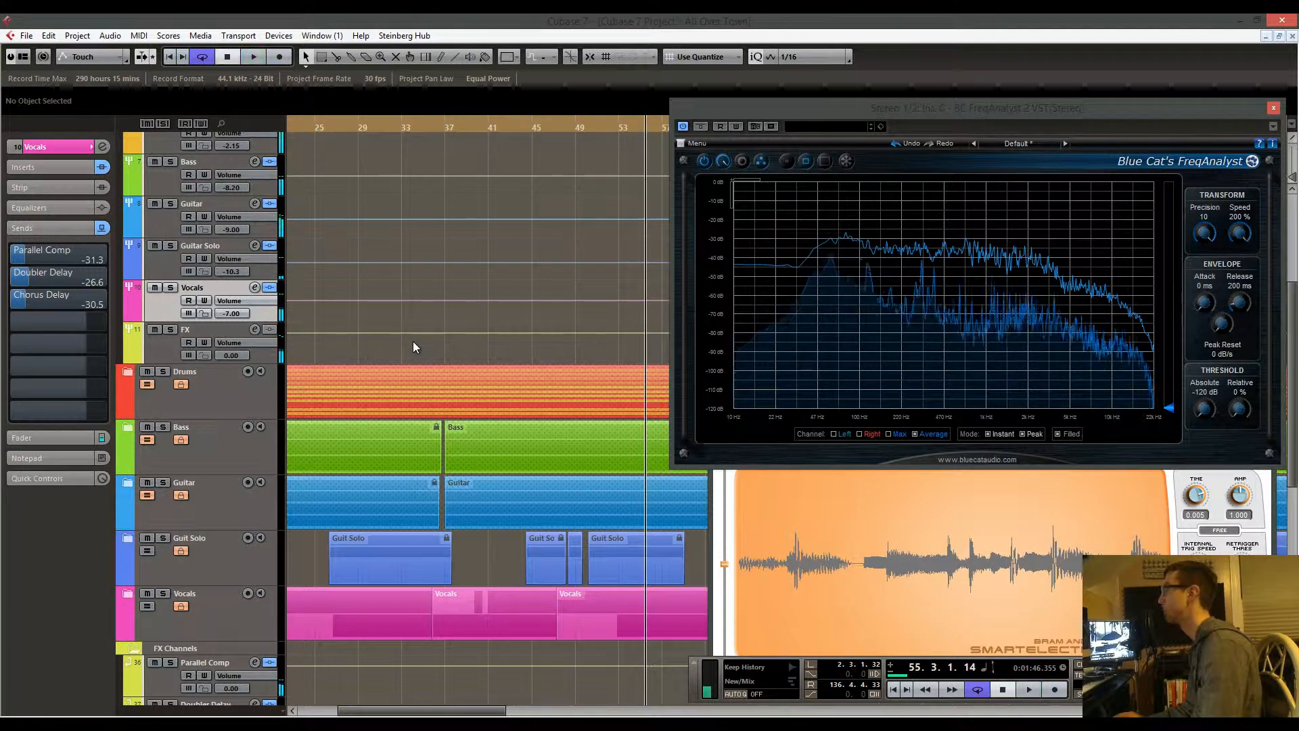
pyautogui.press('space')
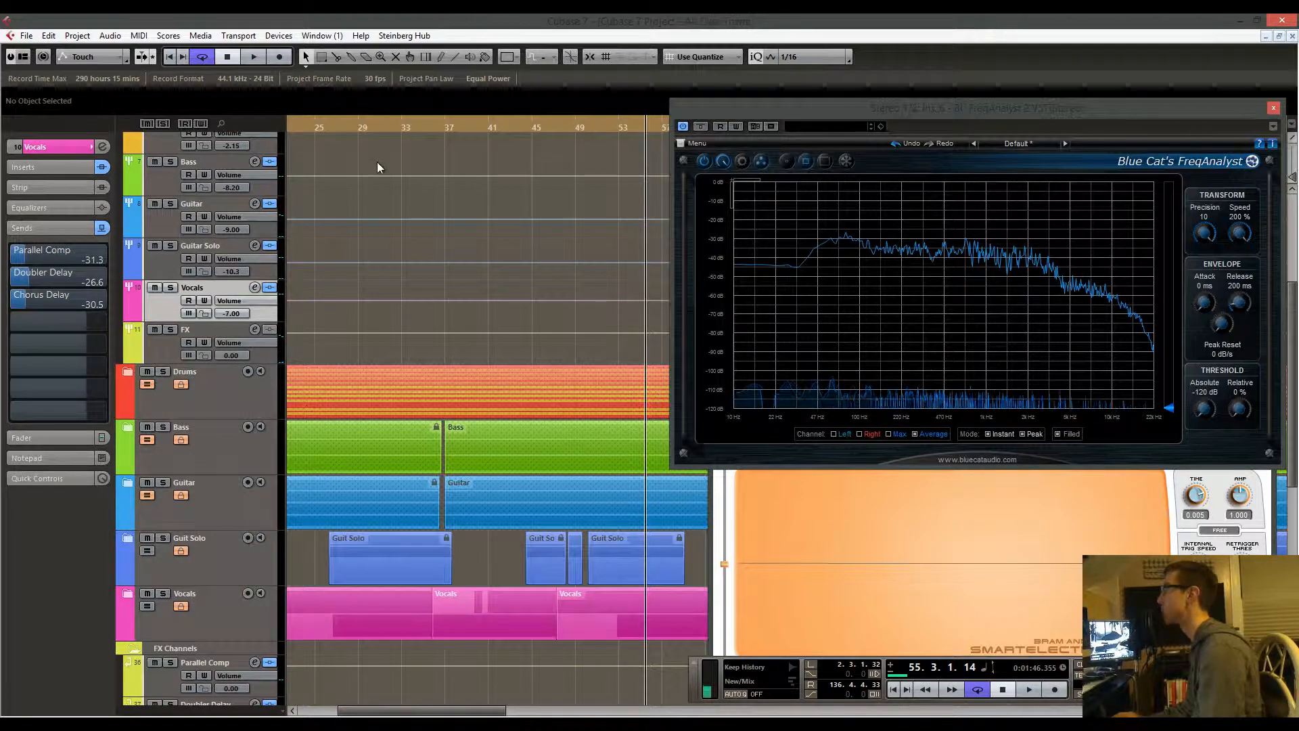
pyautogui.scroll(3, 420, 196)
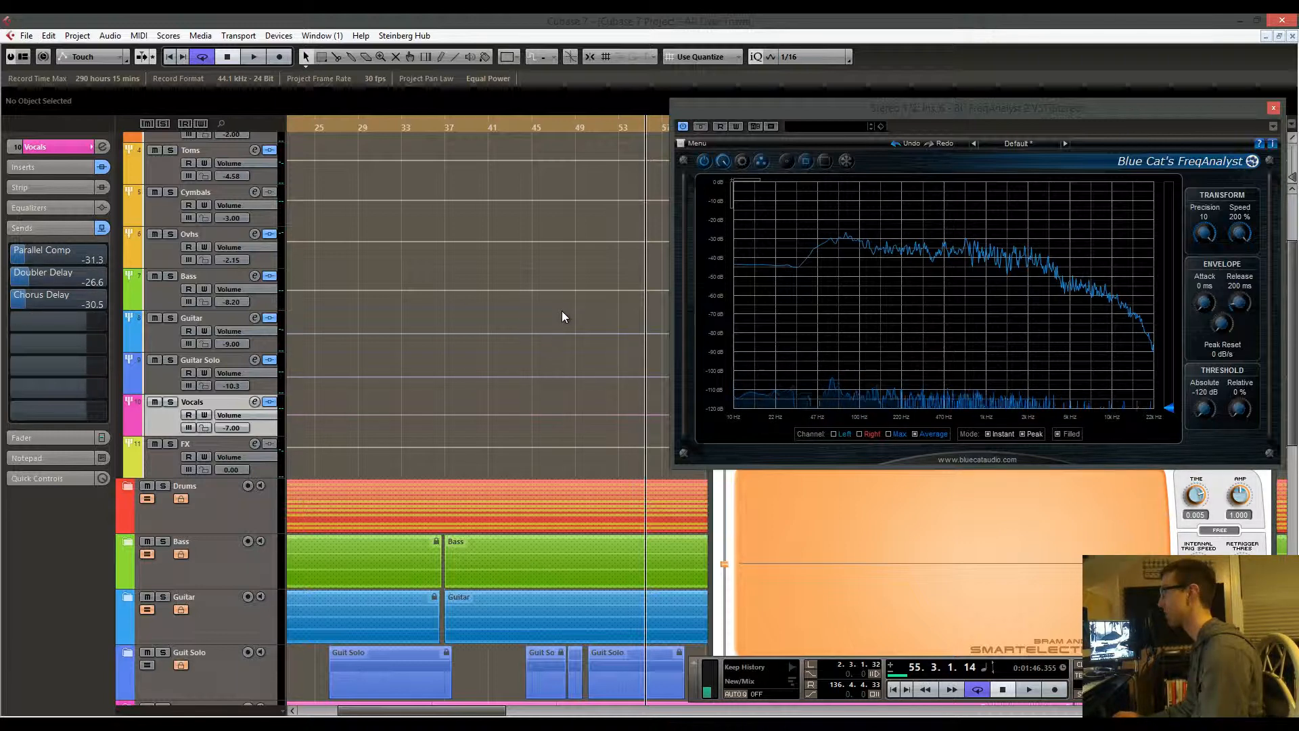
pyautogui.scroll(-3, 508, 302)
pyautogui.hscroll(-6, 583, 250)
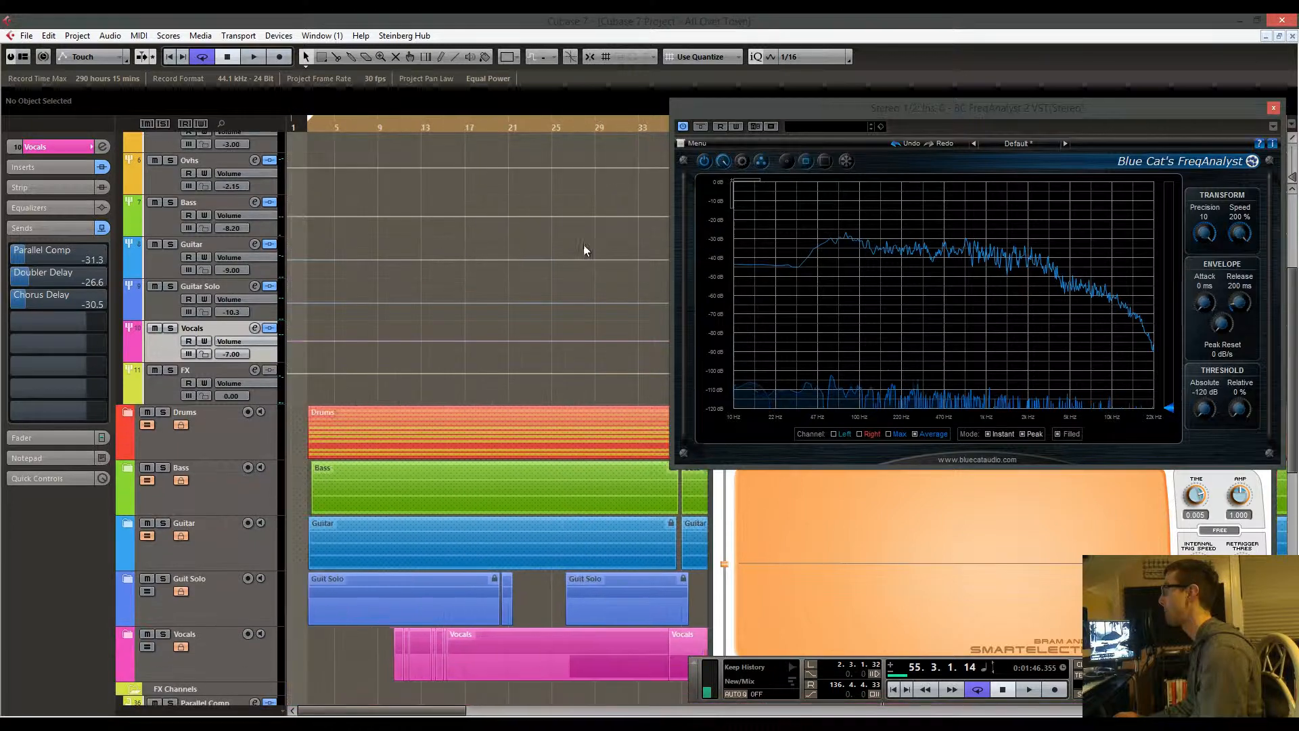